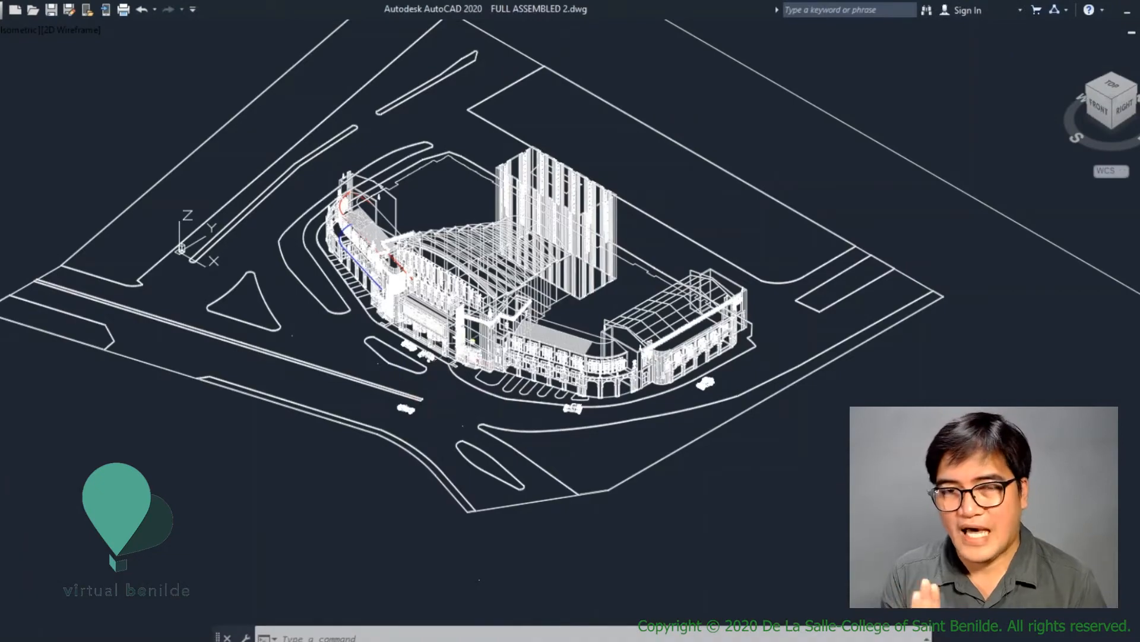
- Hide the hidden lines in the 3D theatre model, focusing on the central facade, and check GPU performance in Task Manager
scroll(480, 383, "up", 2)
scroll(481, 382, "up", 2)
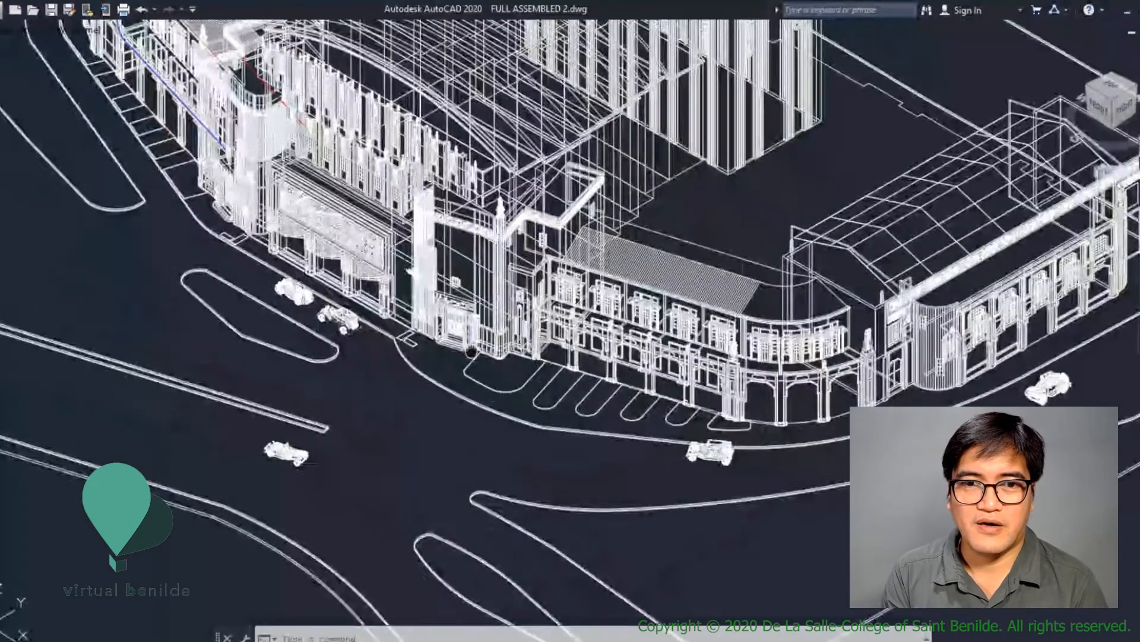
mouse_move(478, 357)
middle_mouse_down()
mouse_move(533, 422)
mouse_move(683, 530)
middle_mouse_up()
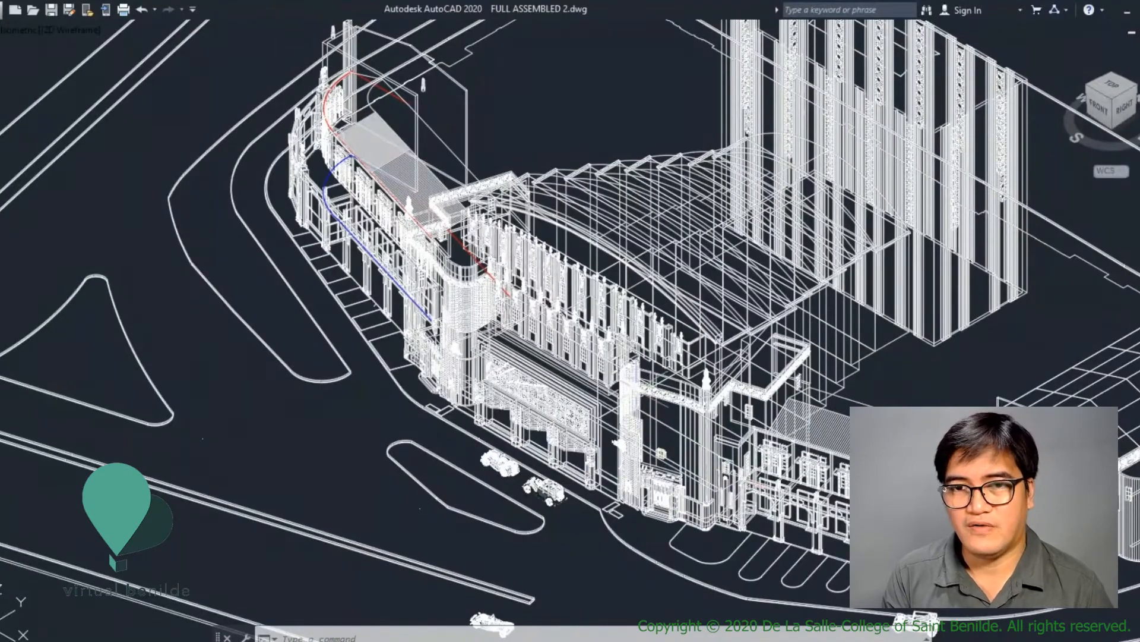
scroll(638, 385, "up", 4)
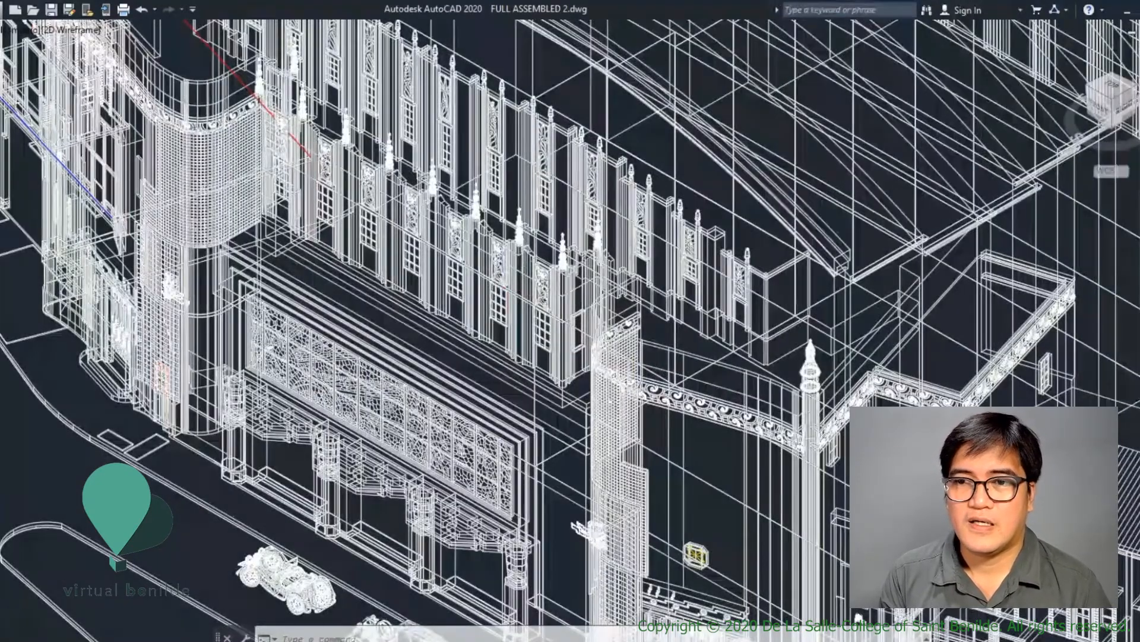
scroll(509, 278, "up", 2)
middle_click_drag(509, 278, 539, 384)
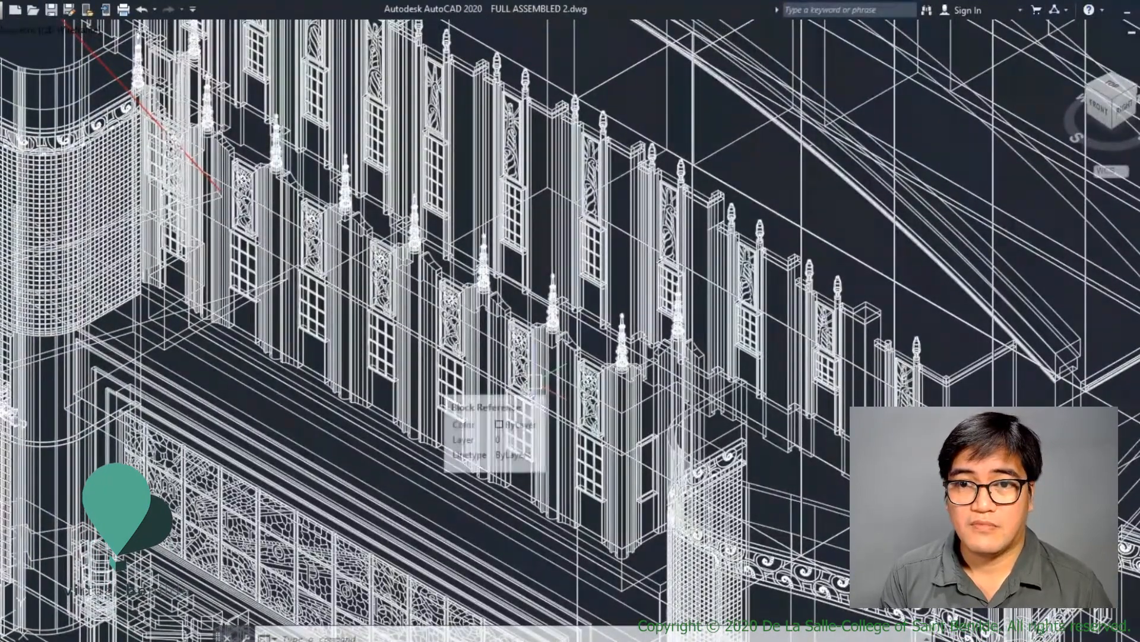
type("hi")
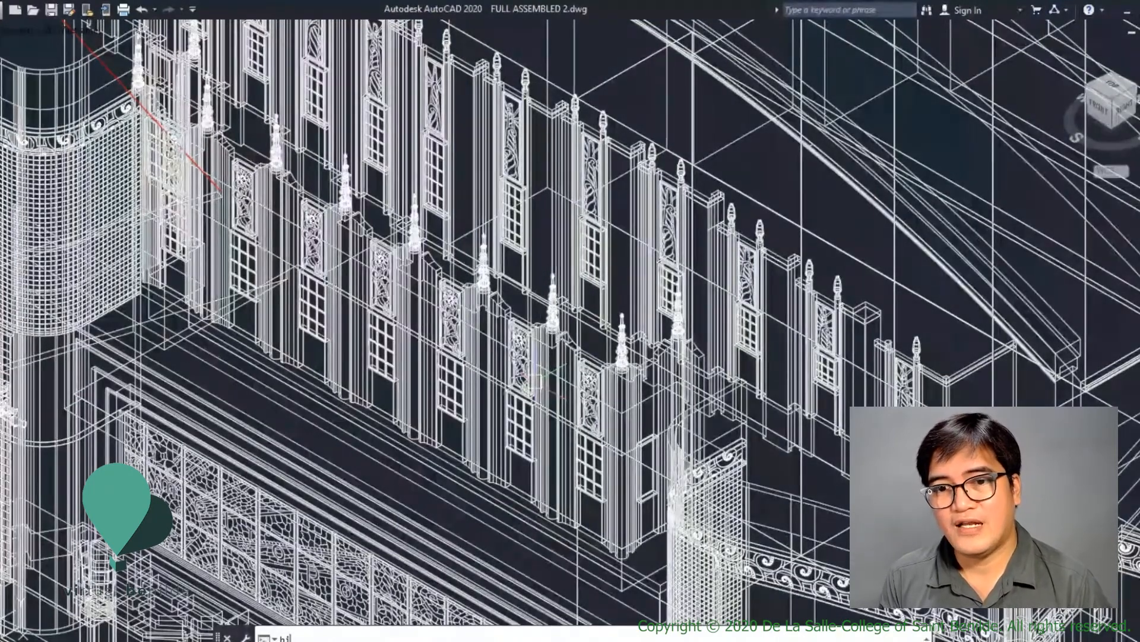
key("Return")
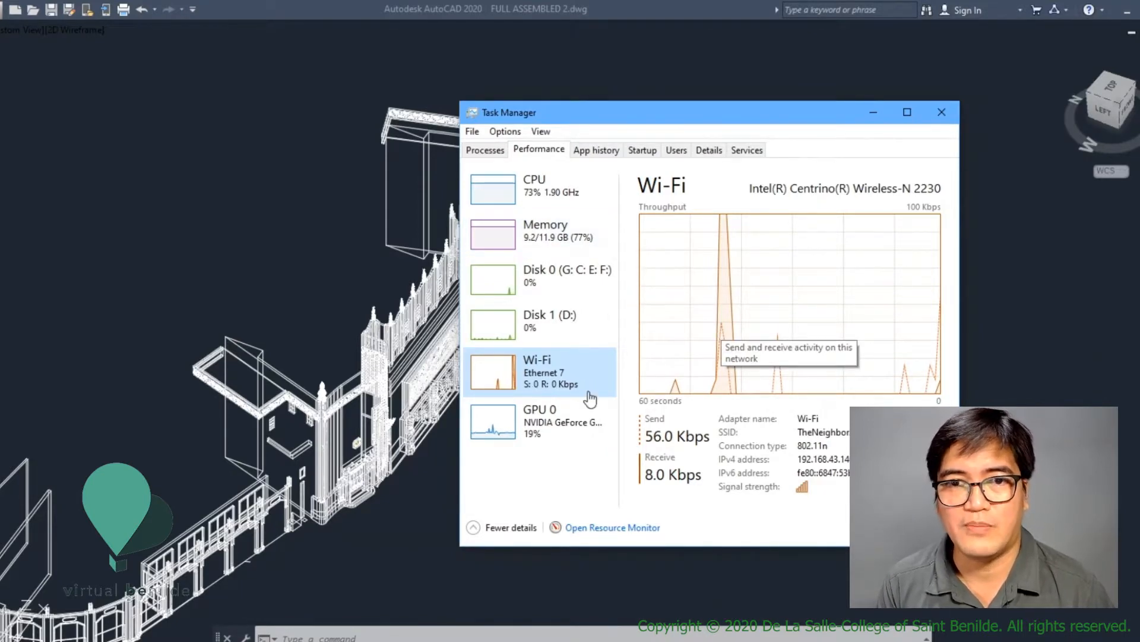
left_click(585, 430)
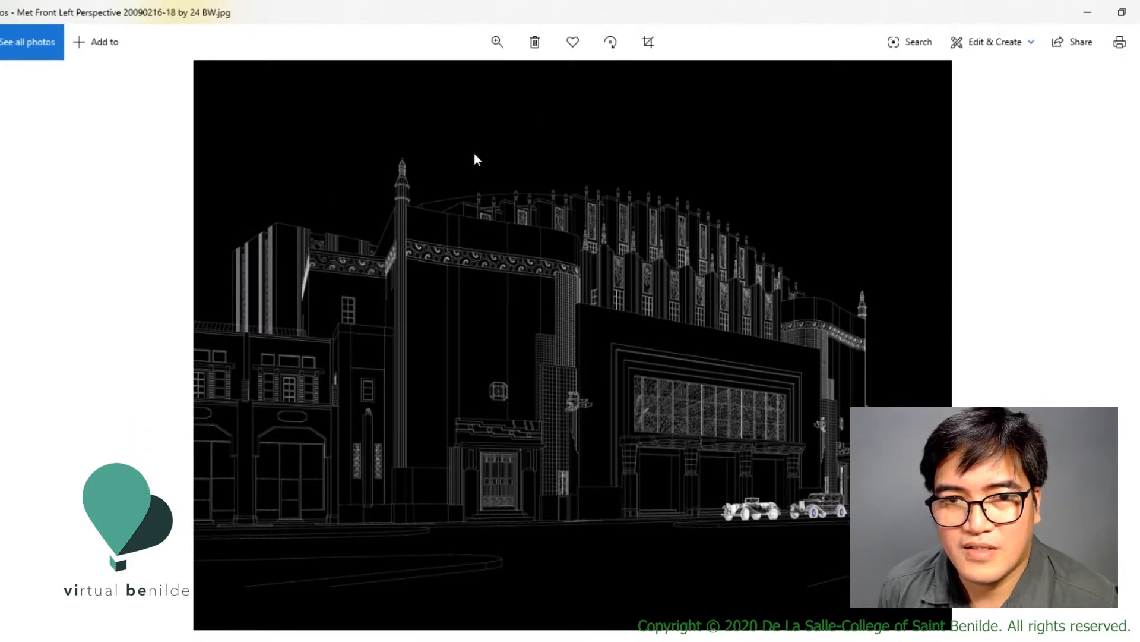
- Close the front left perspective image and examine the mirrored facade perspectives in the Met Theatre plot PDF
left_click(1139, 11)
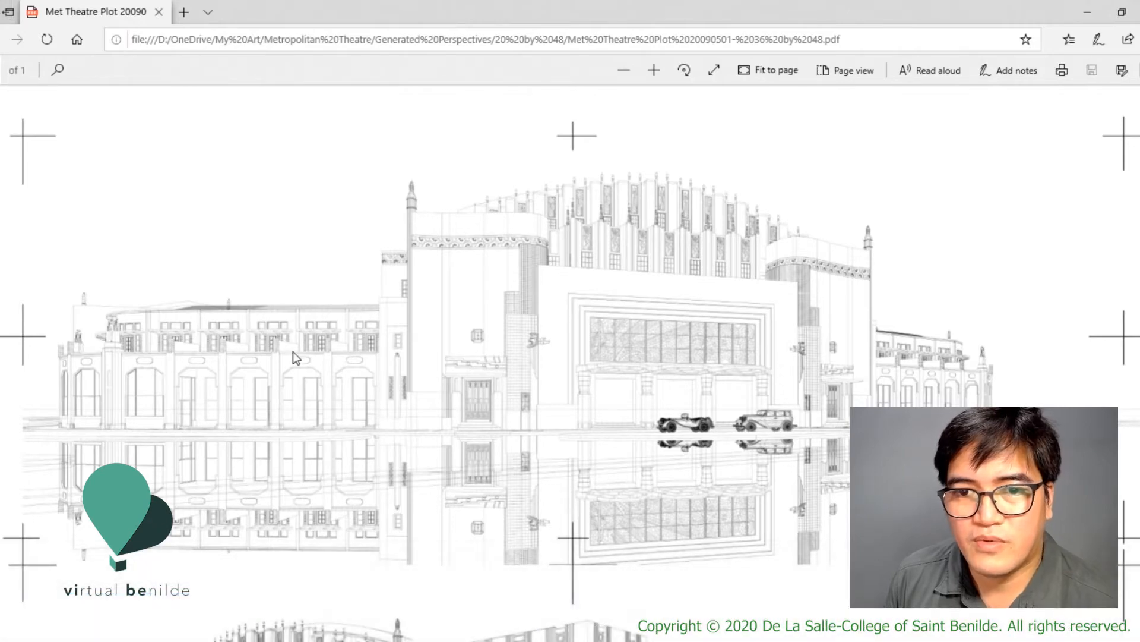
scroll(402, 386, "down", 5)
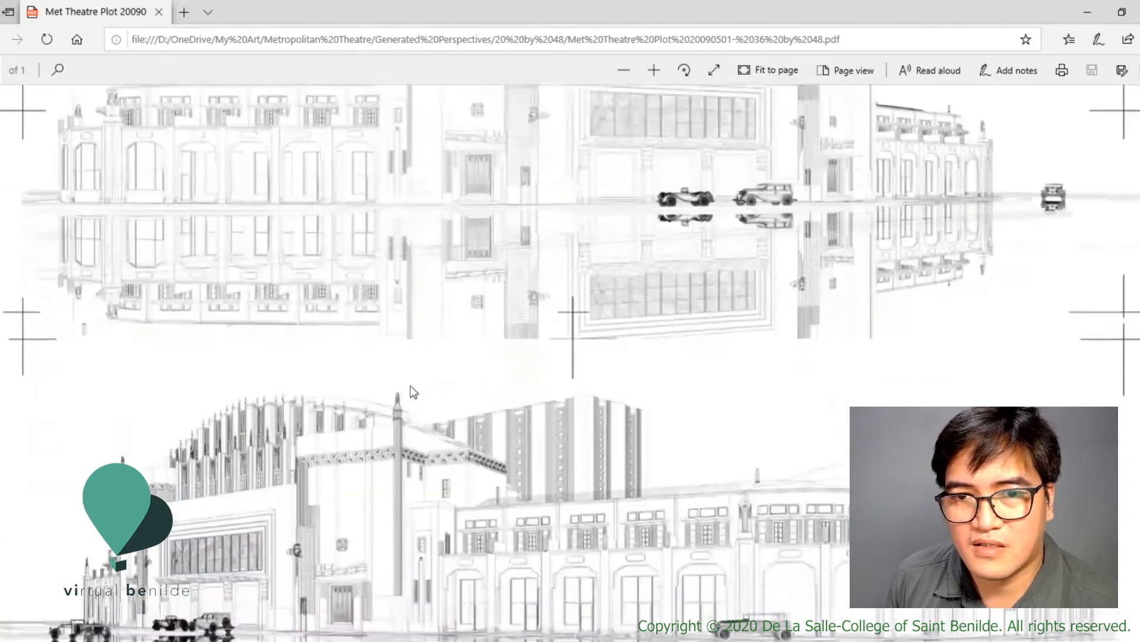
scroll(411, 386, "down", 5)
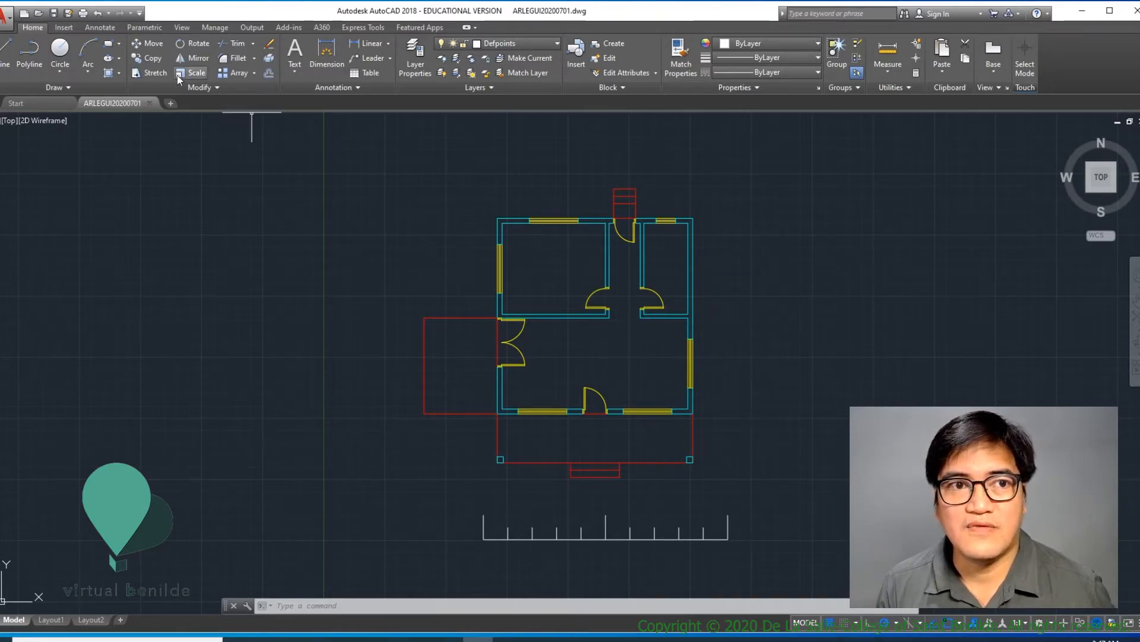
- Save a copy of the floor plan drawing in the CAD Files folder as ARLEGUI Week 2 Lesson 1.dwg
left_click(8, 14)
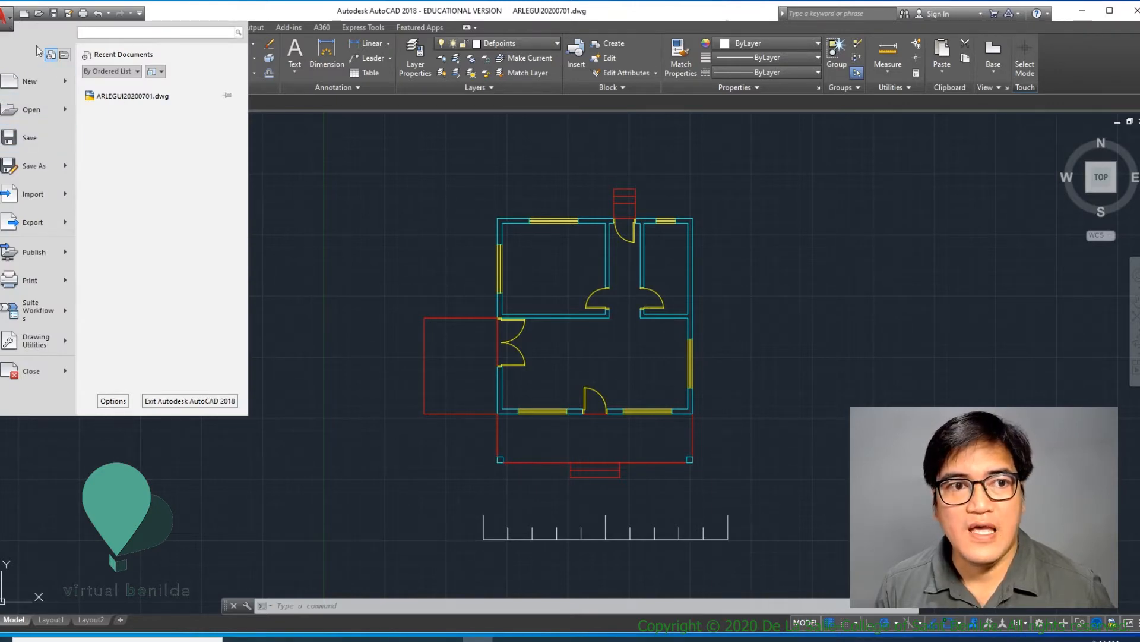
mouse_move(44, 167)
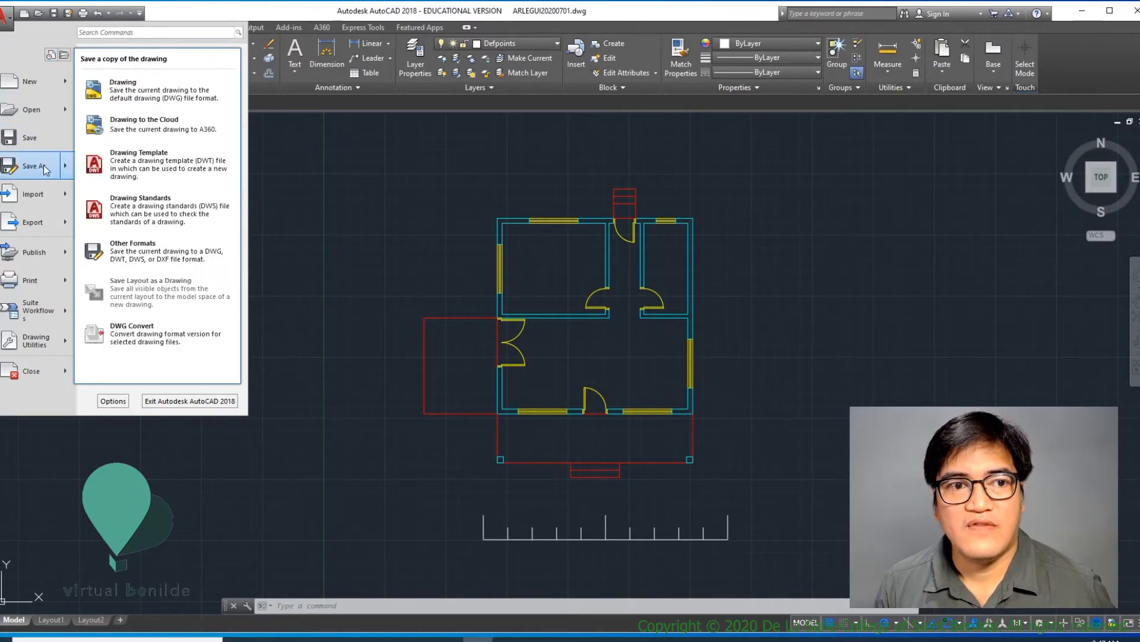
left_click(161, 94)
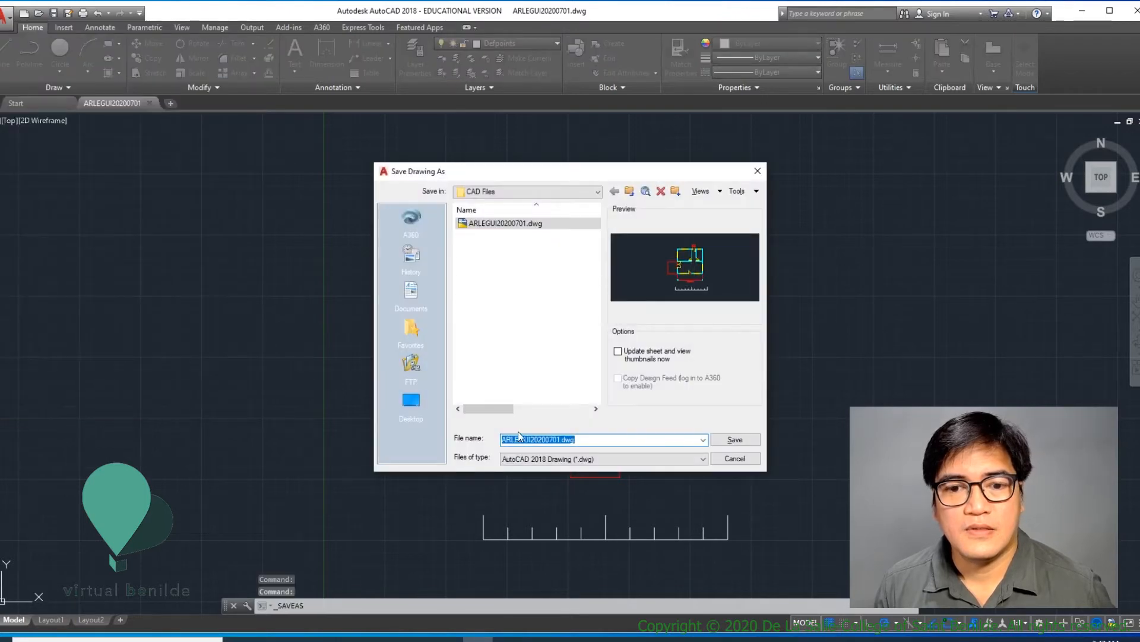
left_click(530, 440)
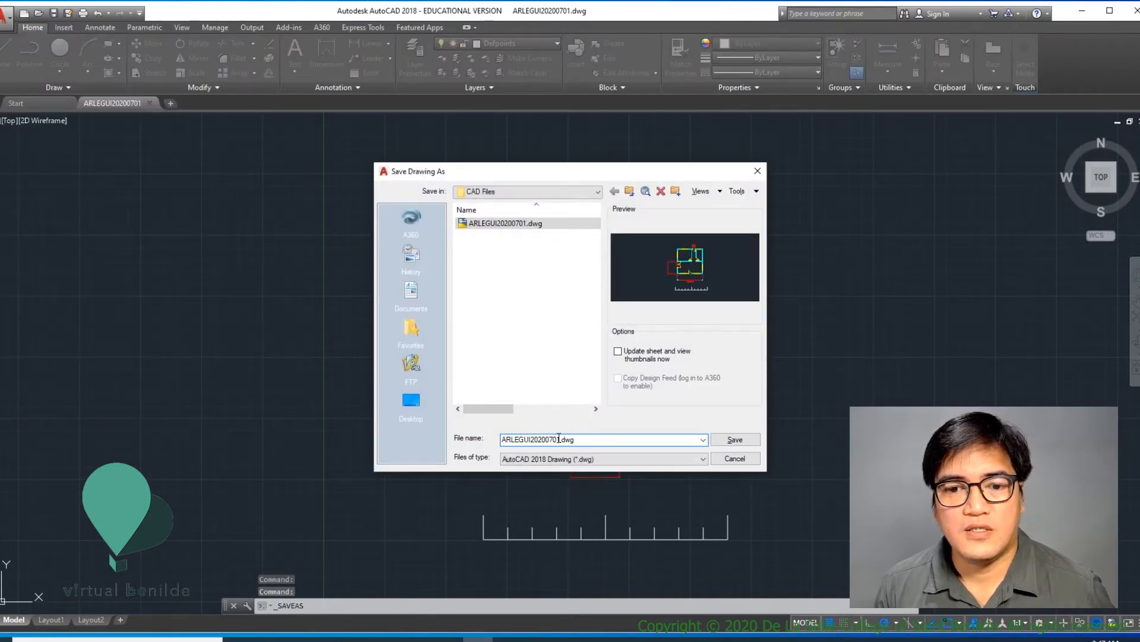
double_click(559, 439)
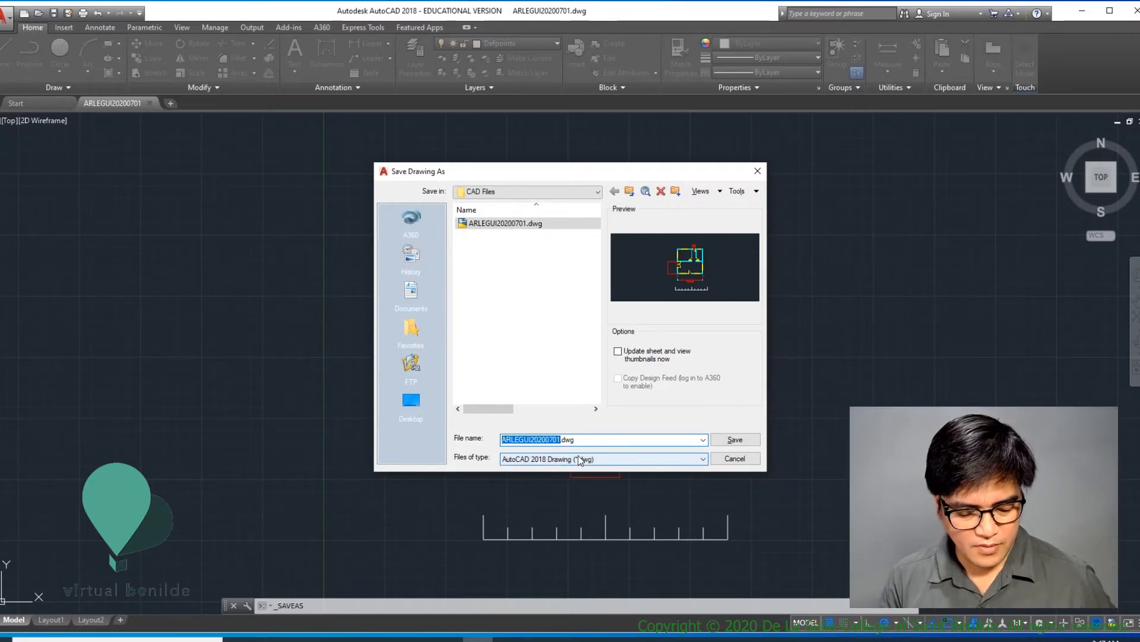
type("ARLEGUI")
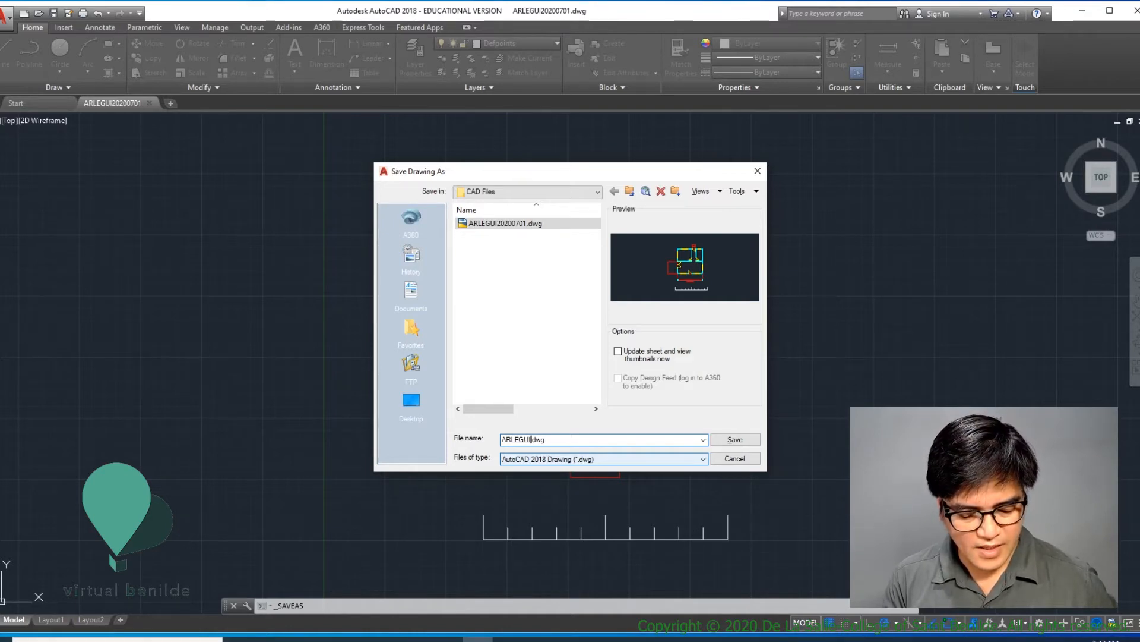
type("wEEK")
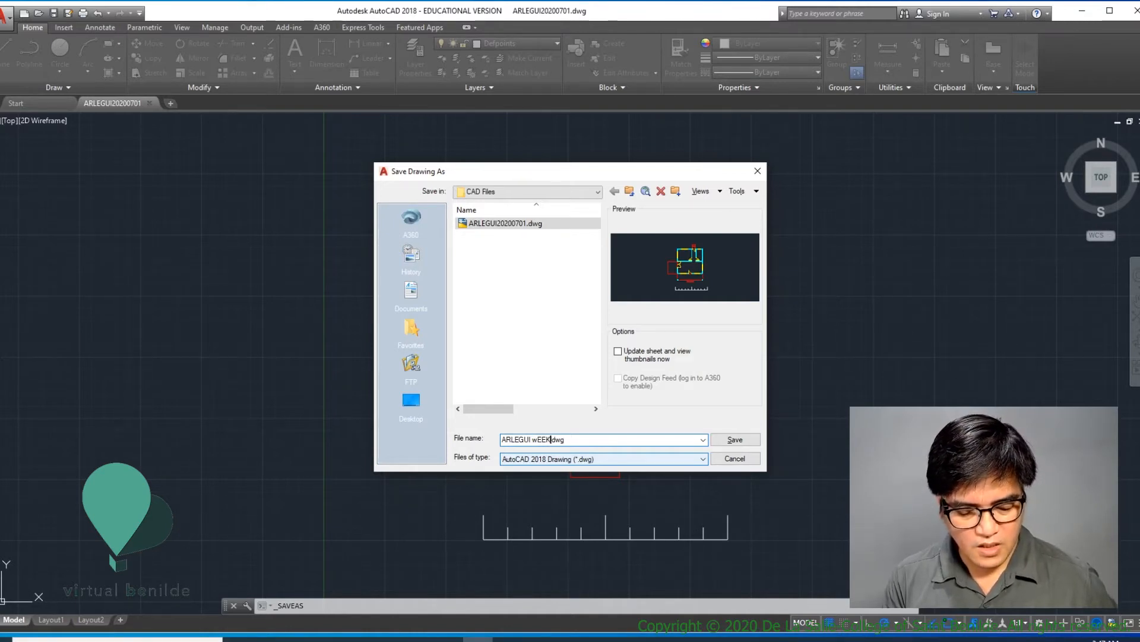
key("BackSpace")
key("BackSpace")
key("BackSpace")
key("BackSpace")
type("Week 2")
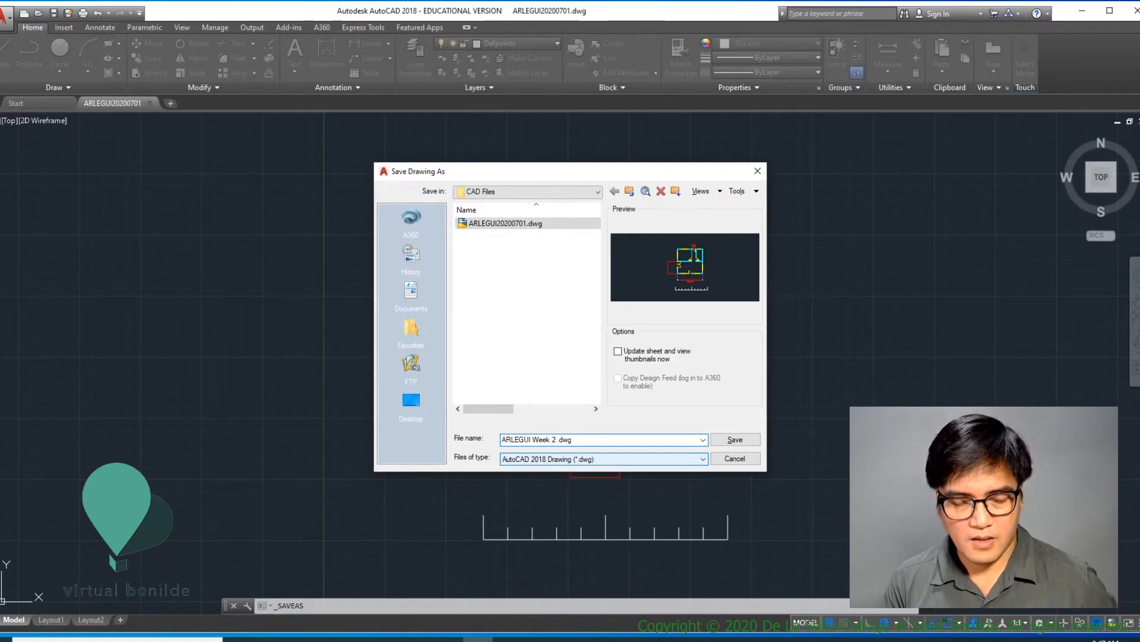
type(" Lesson")
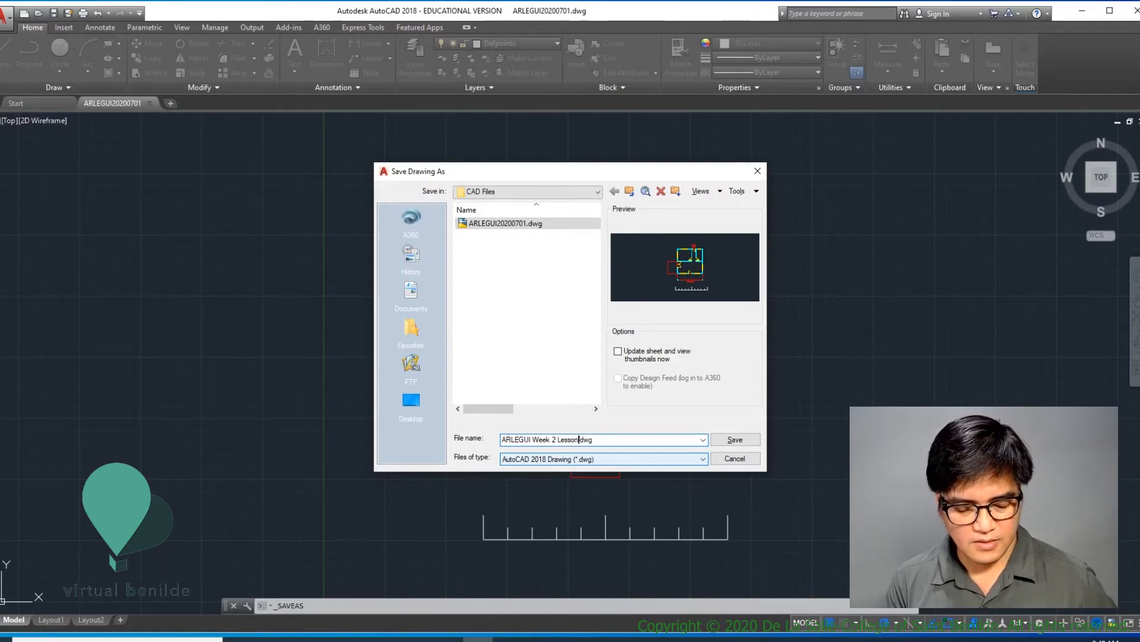
type(" 1")
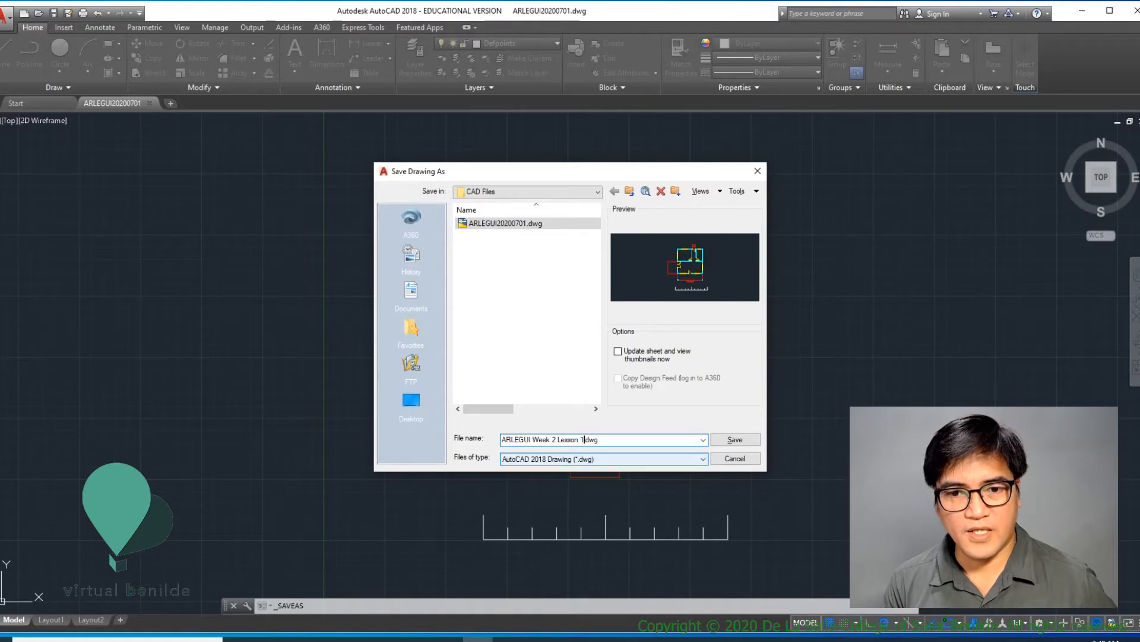
key("Return")
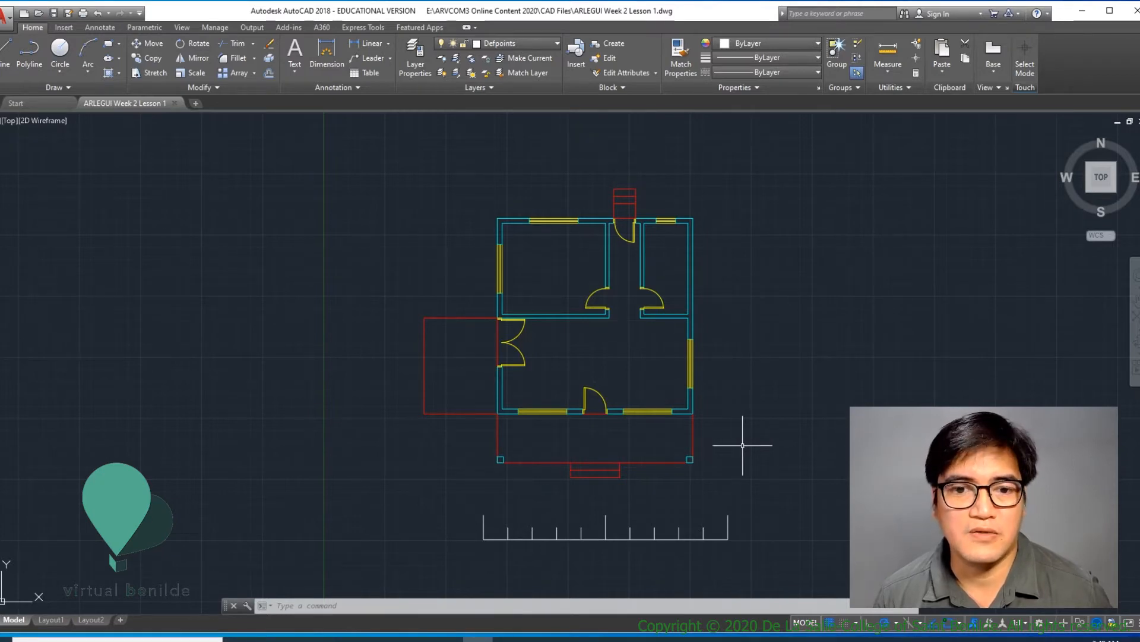
- Make layer 0 the current layer
left_click(535, 44)
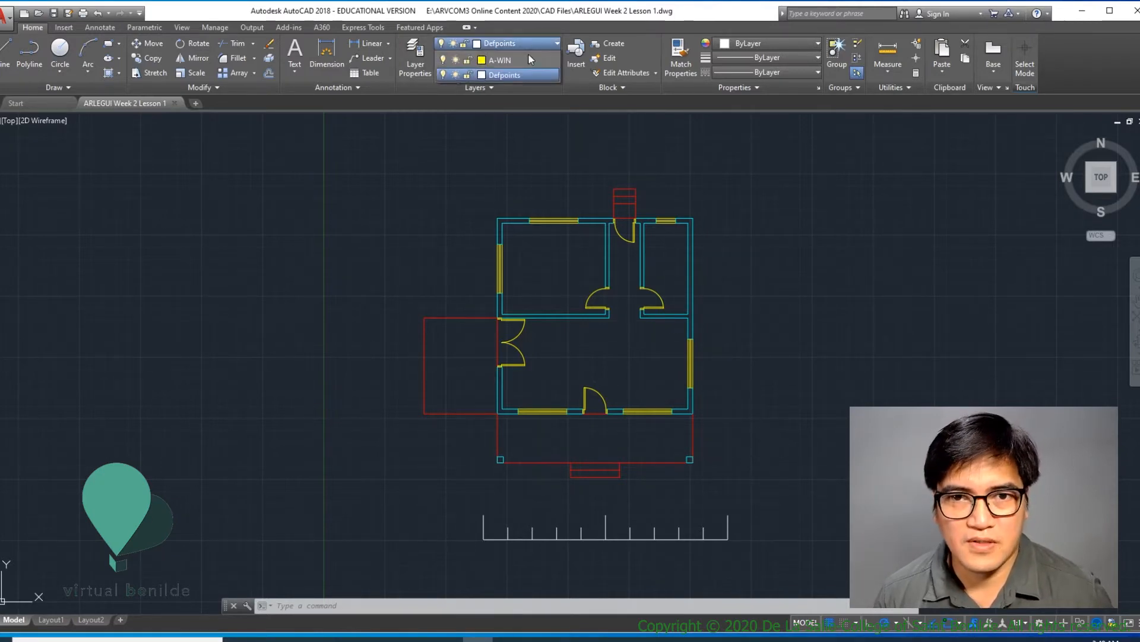
left_click(491, 59)
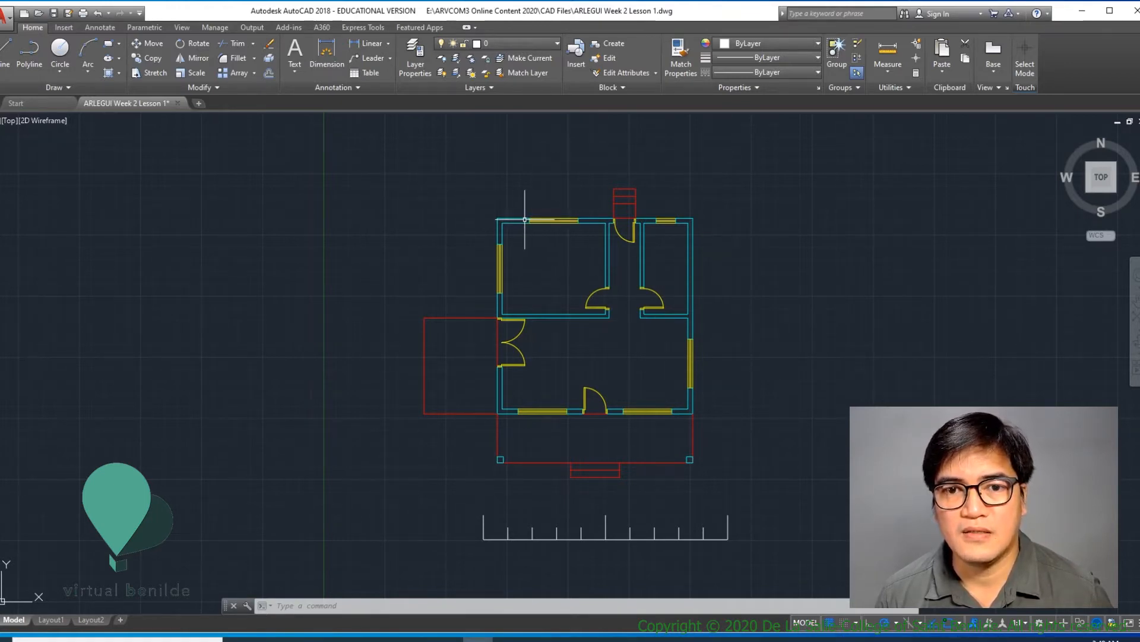
left_click(624, 87)
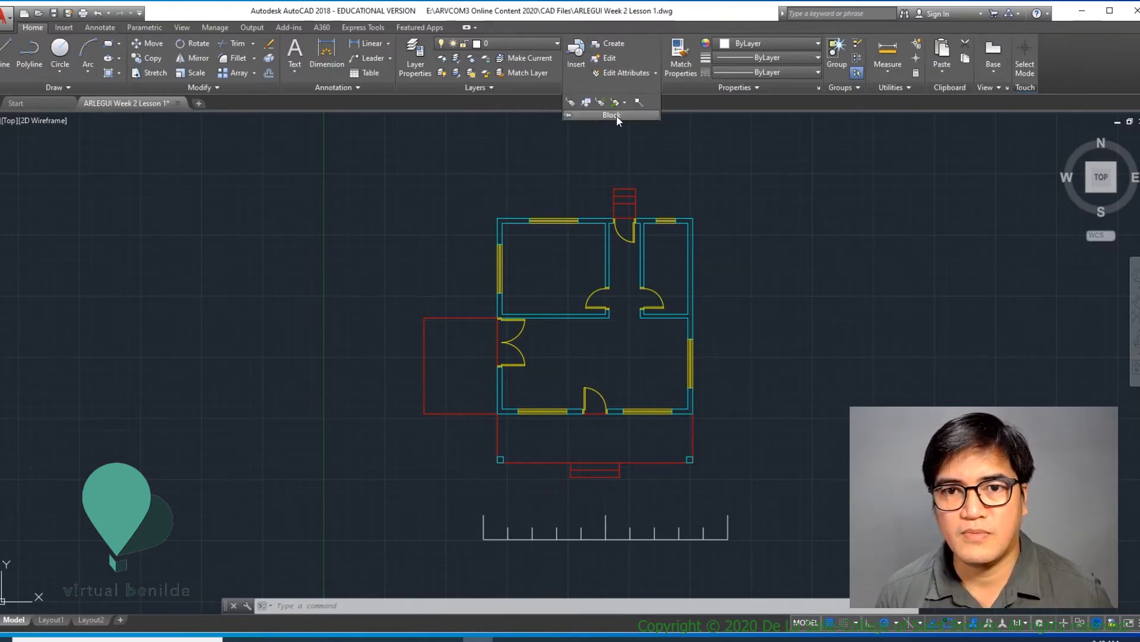
left_click(666, 138)
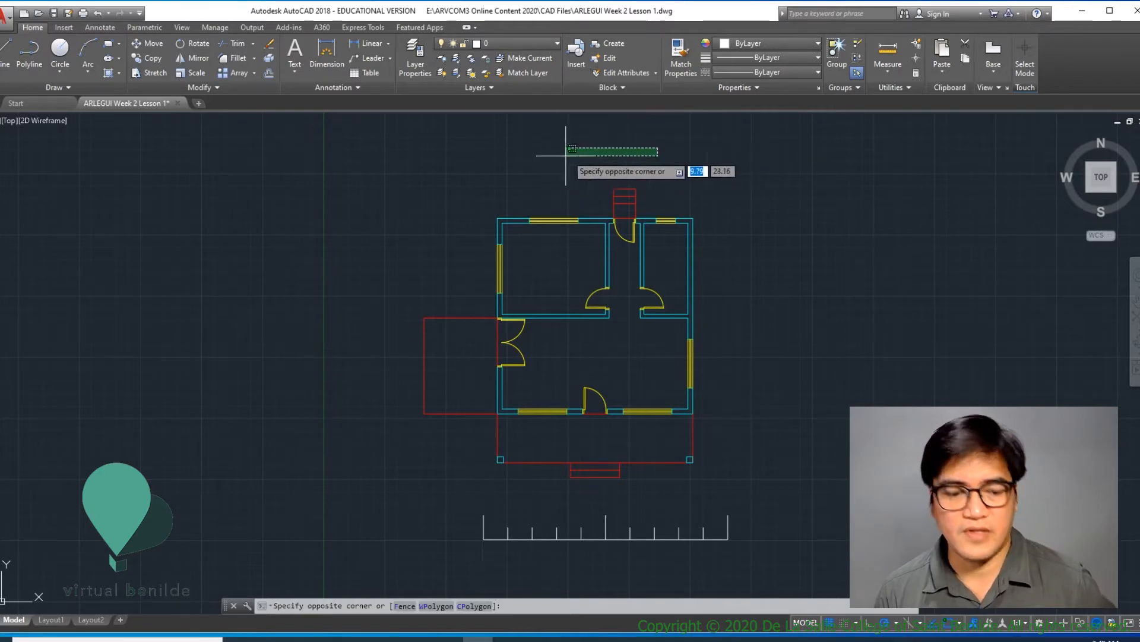
key("Escape")
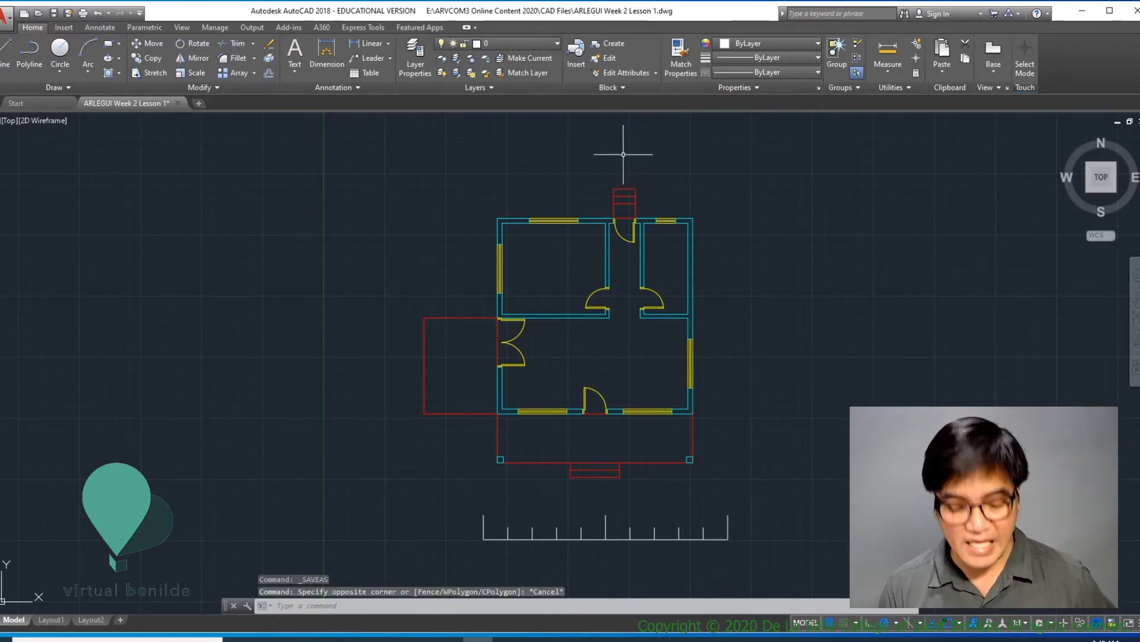
- Start a new block definition and name it Floor Plan
key("Return")
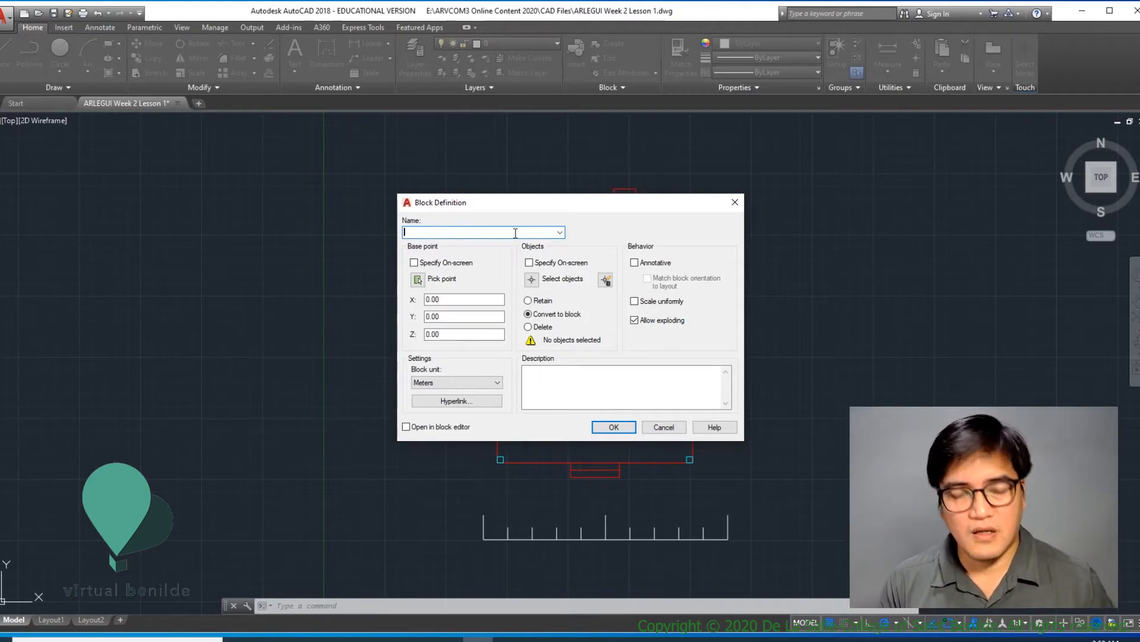
type("F")
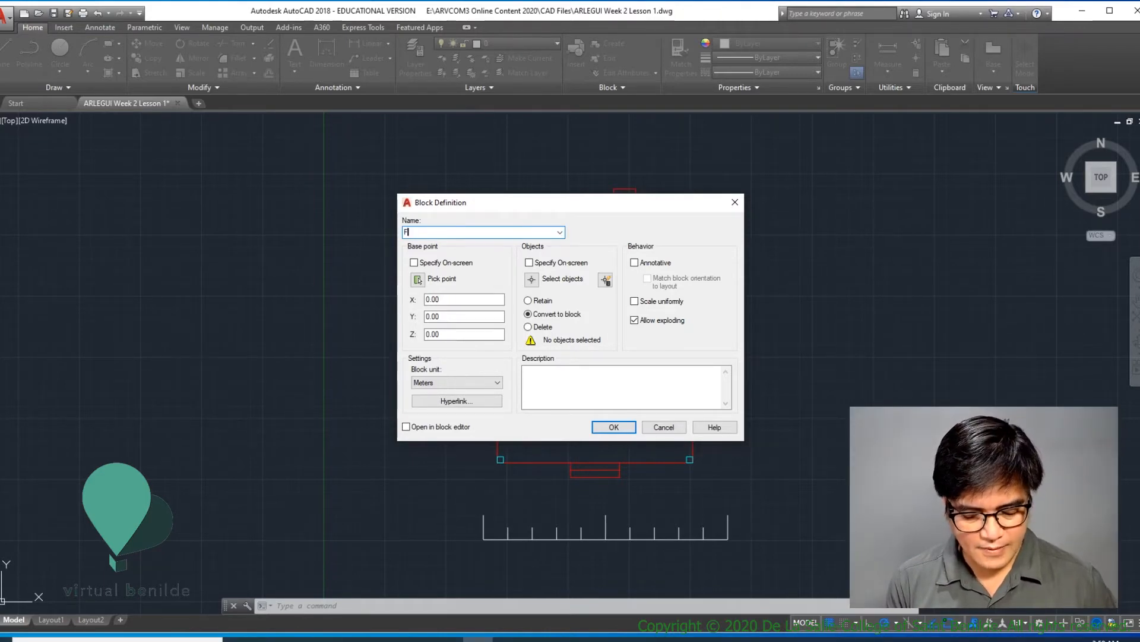
type("loor Plan")
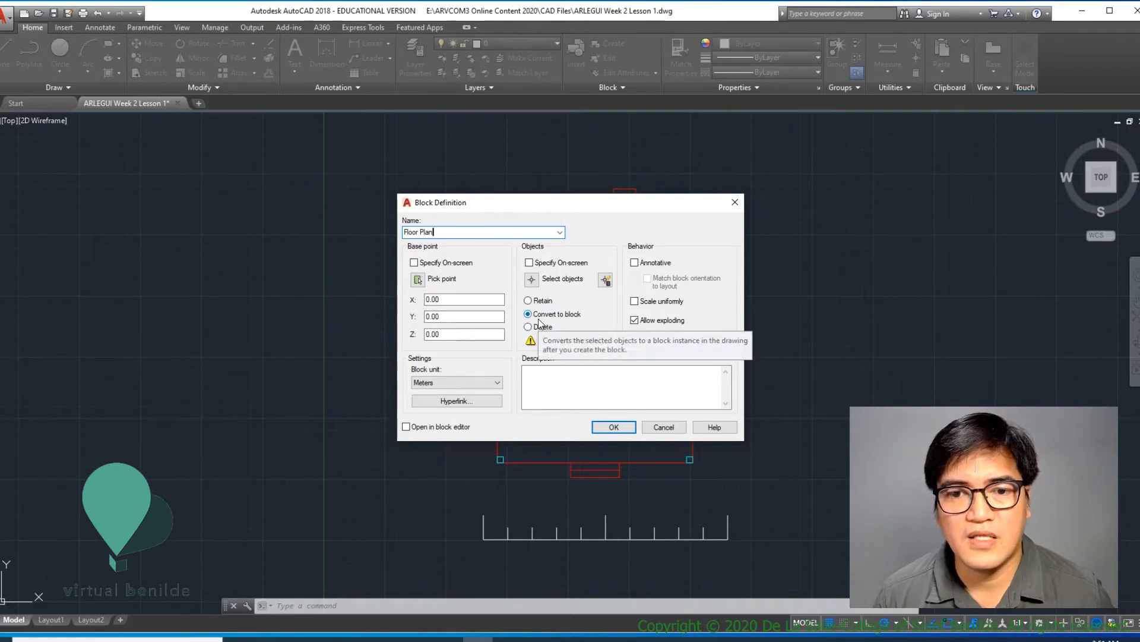
- Choose the whole plan and graphic scale as the block's objects, with its base point at the lower-left porch column's outer corner
left_click(532, 279)
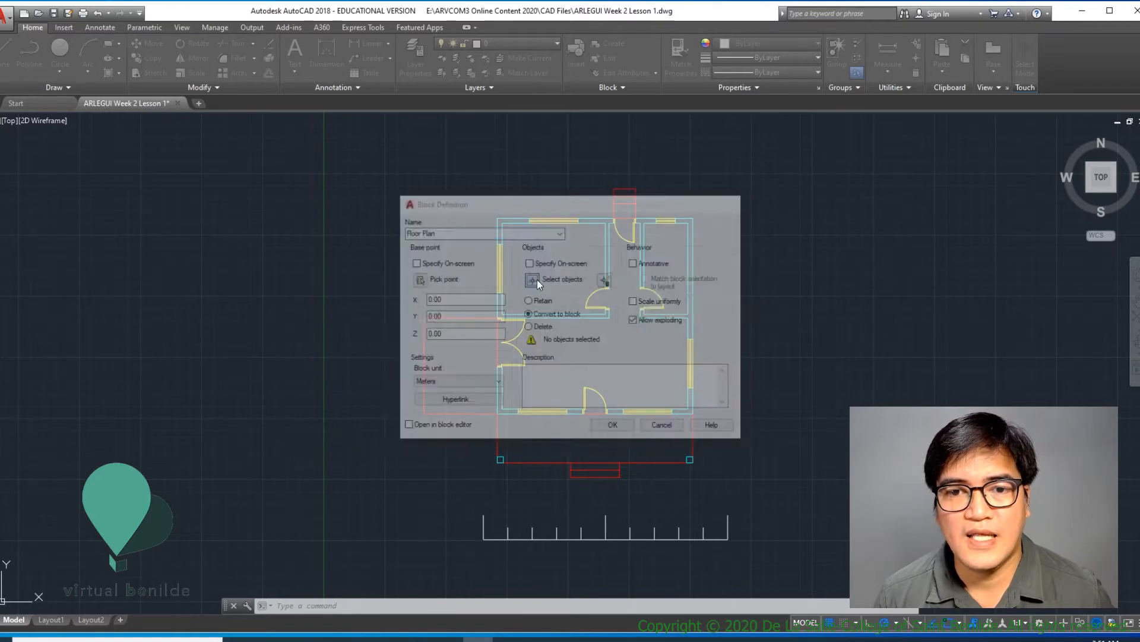
left_click(367, 148)
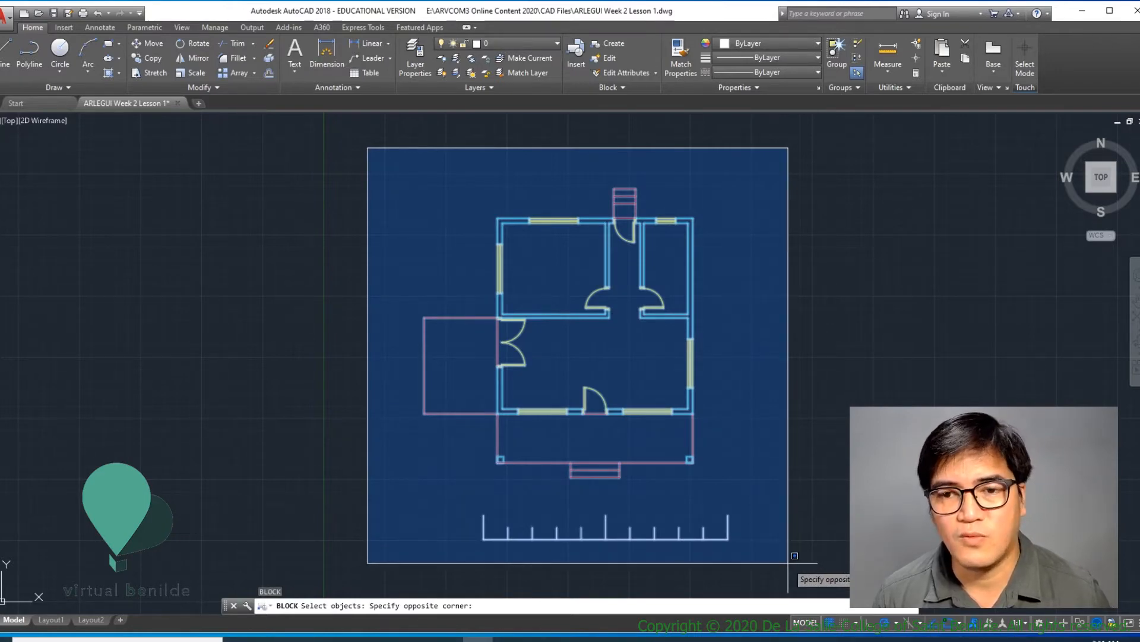
left_click(788, 563)
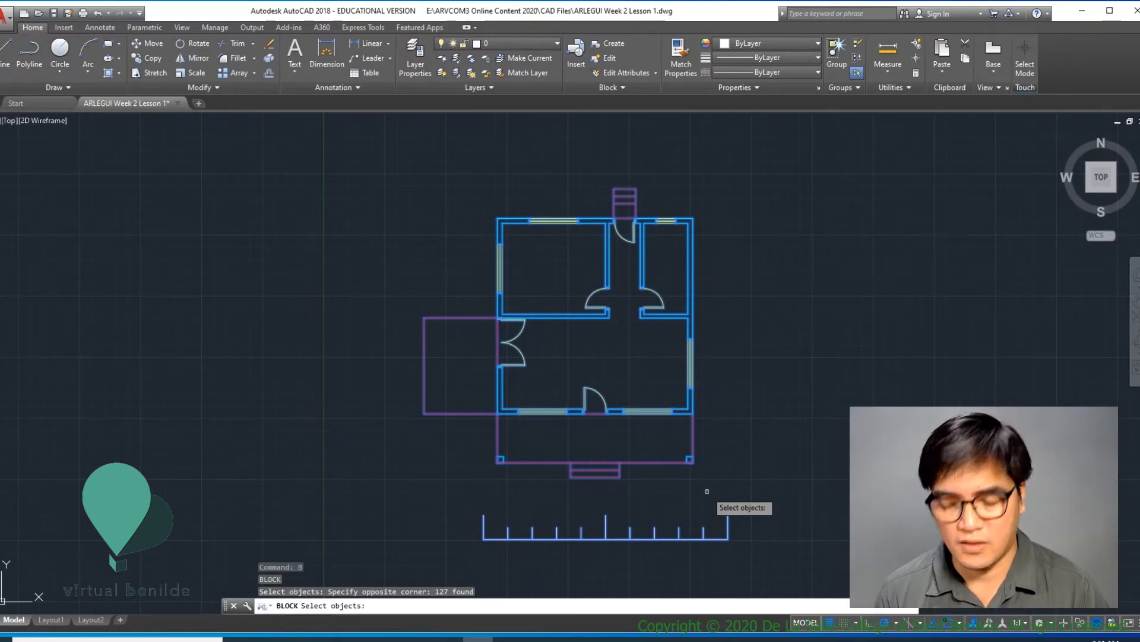
key("Return")
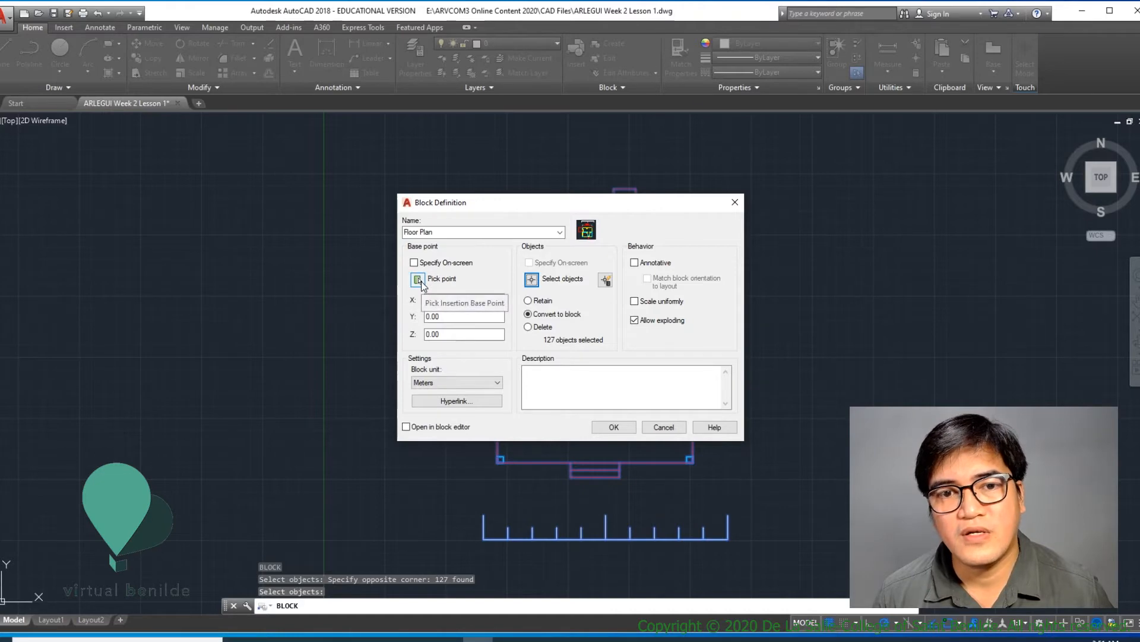
left_click(418, 279)
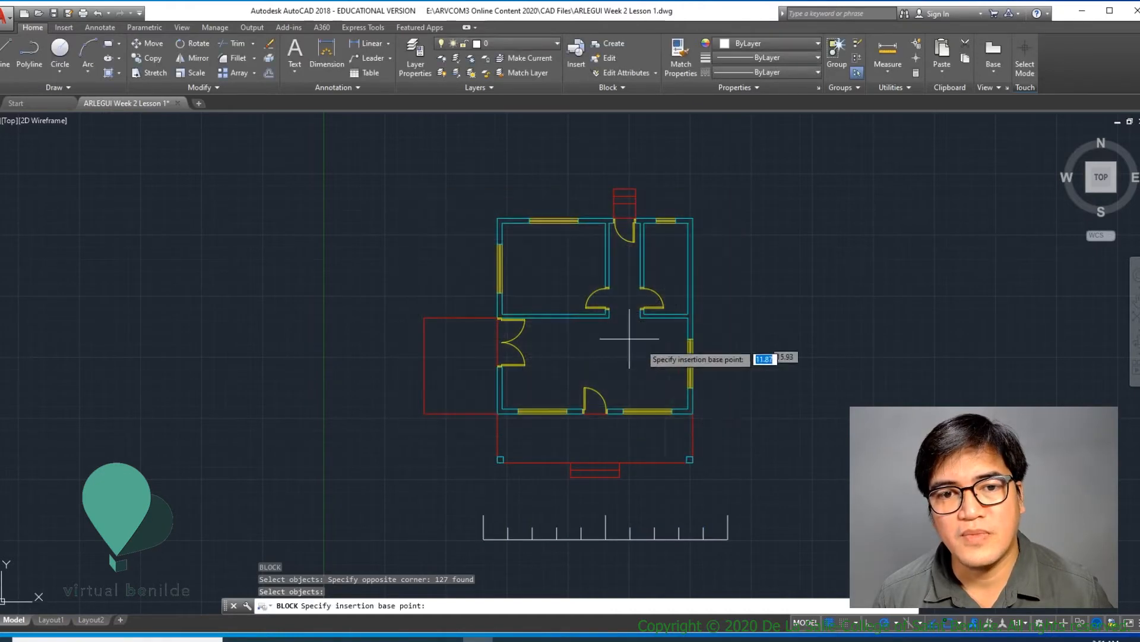
left_click(498, 462)
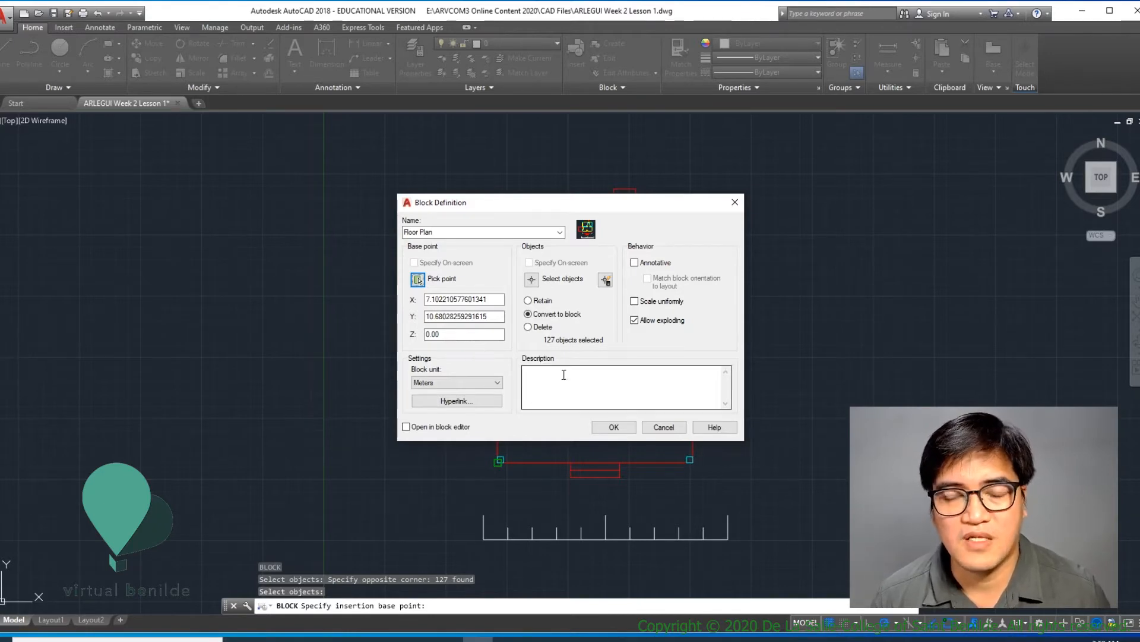
- Create the Floor Plan block with the Convert to block option, and select the plan to check its grouping
left_click(615, 427)
left_click(622, 427)
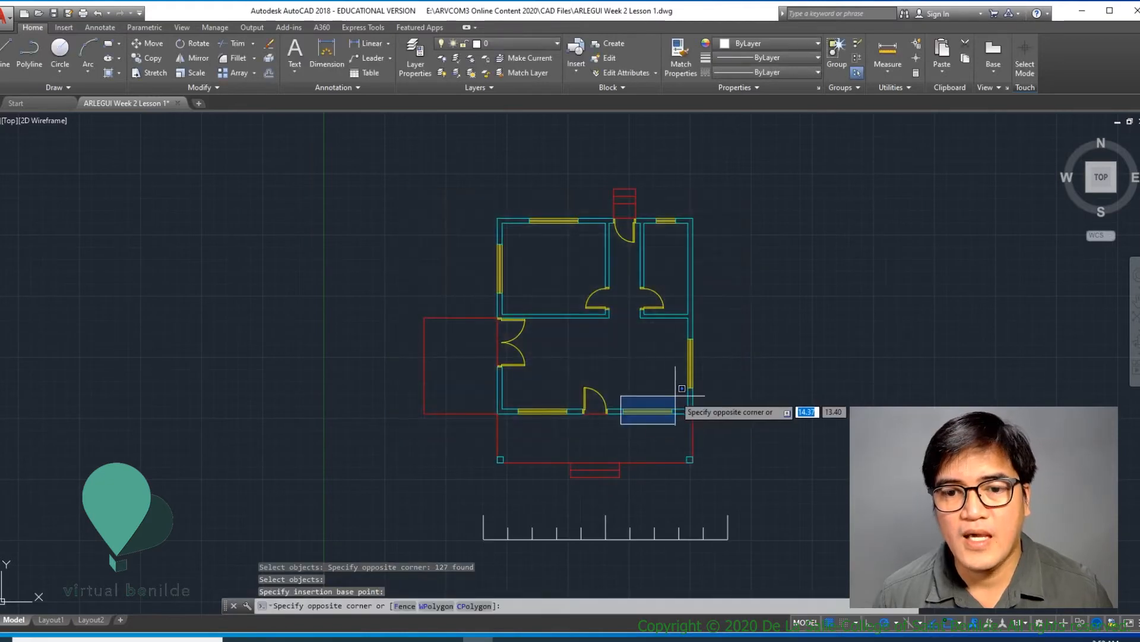
left_click(618, 433)
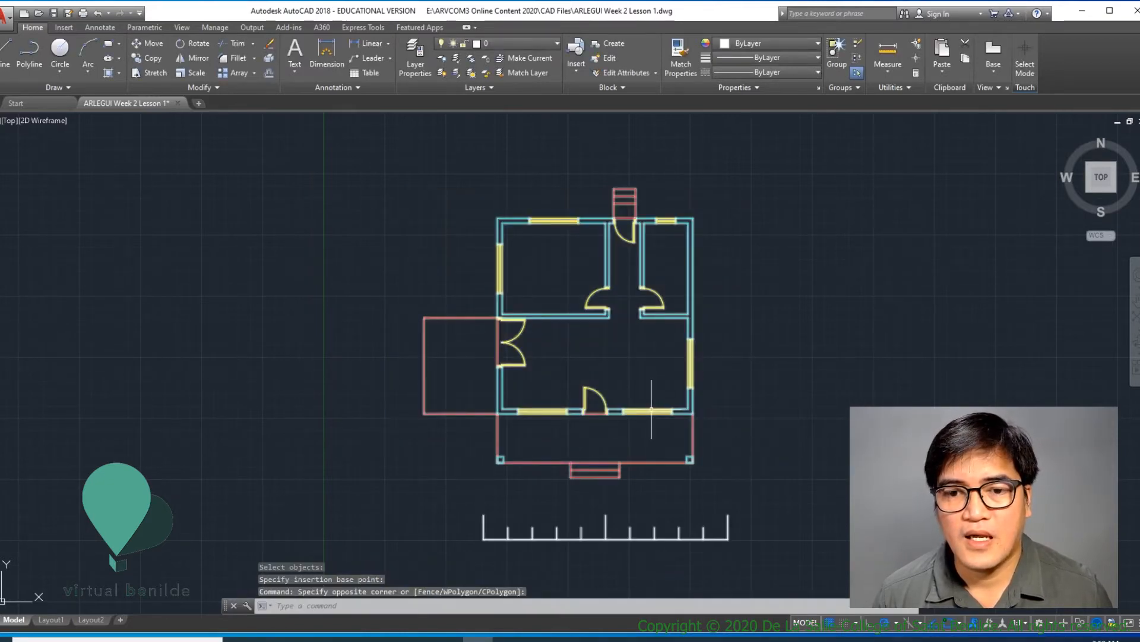
key("Escape")
left_click(652, 404)
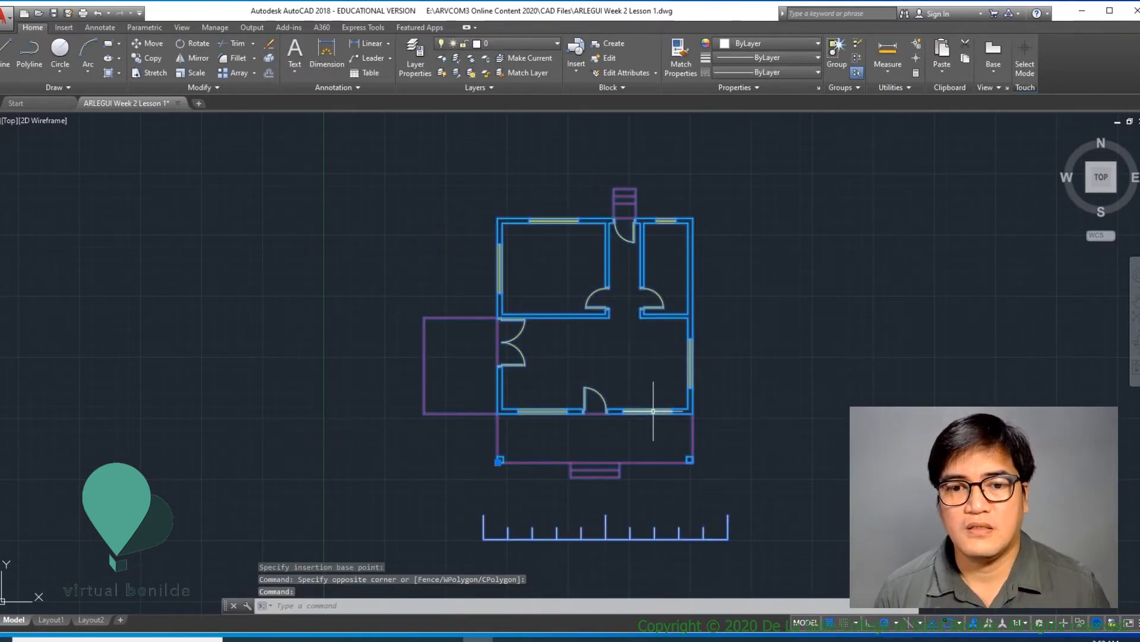
scroll(501, 469, "up", 4)
scroll(501, 454, "up", 3)
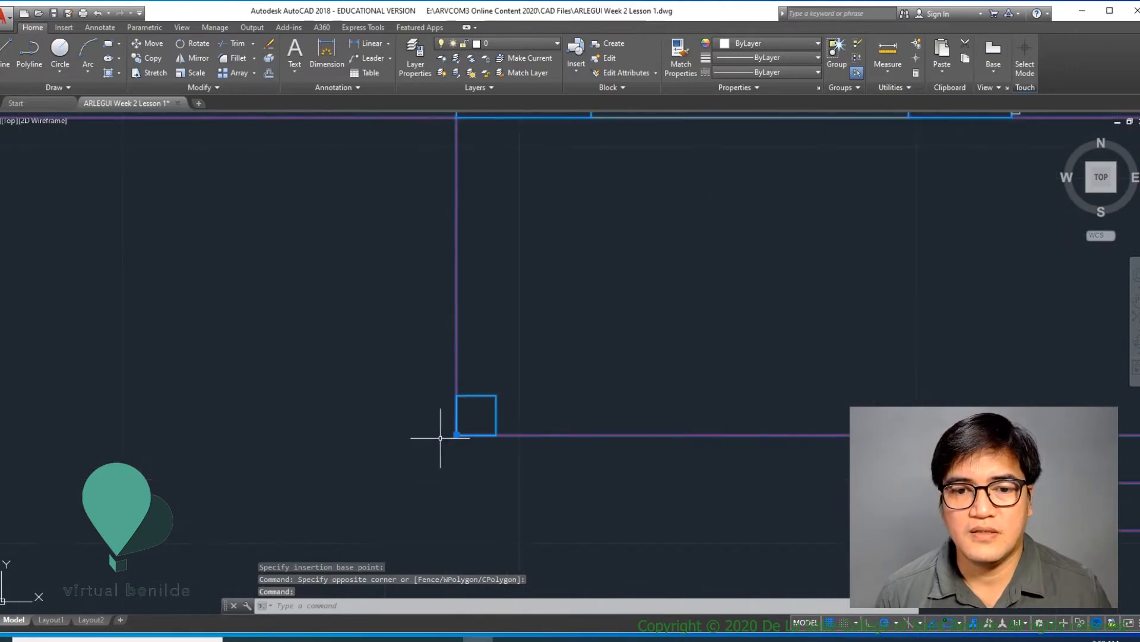
left_click(456, 434)
scroll(466, 425, "down", 8)
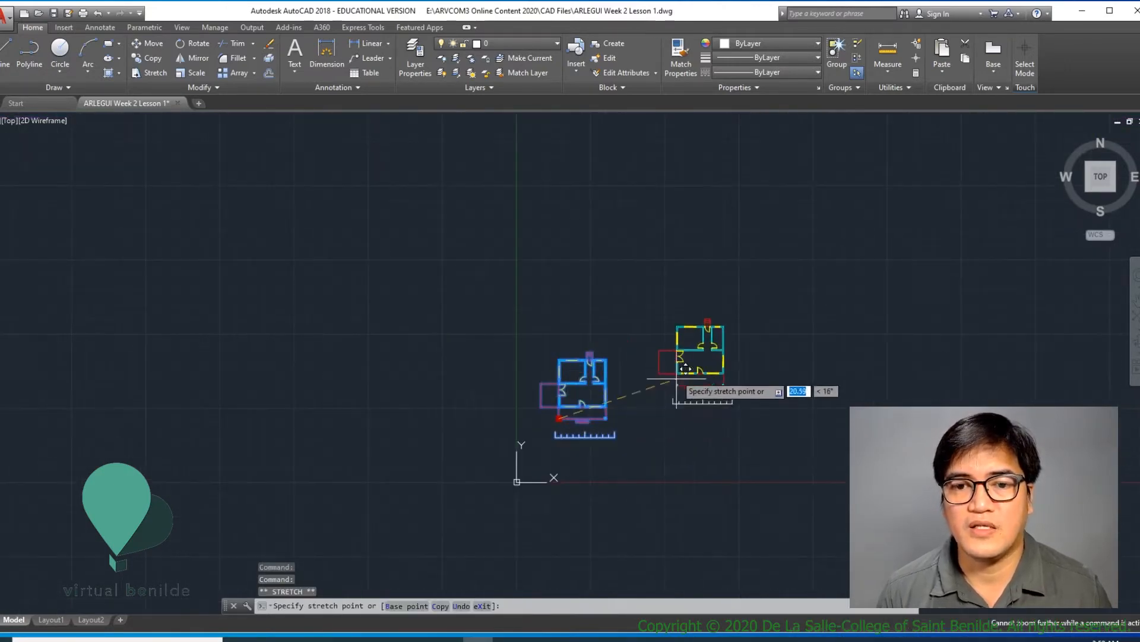
key("Escape")
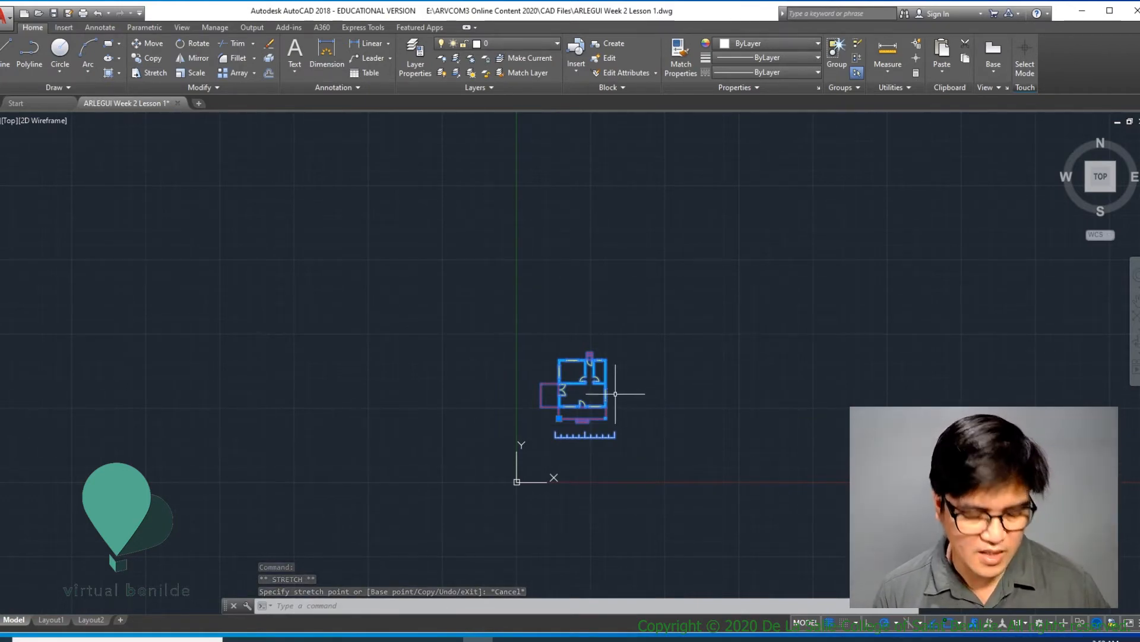
- Copy the Floor Plan block horizontally from its base point, placing one copy to the right of the original
type("CO")
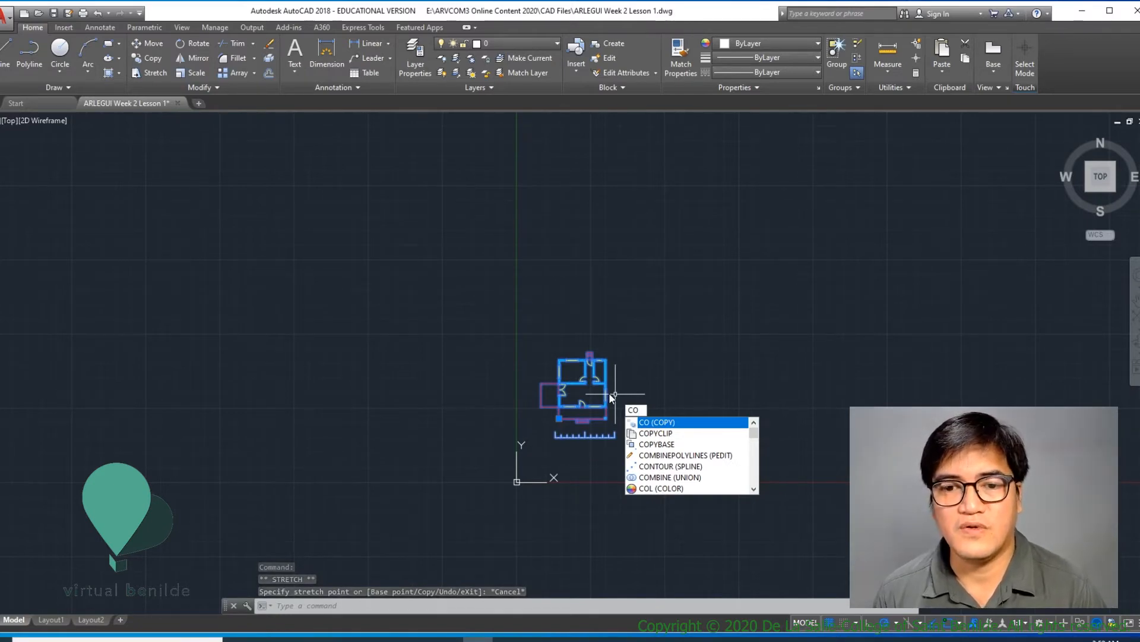
key("Return")
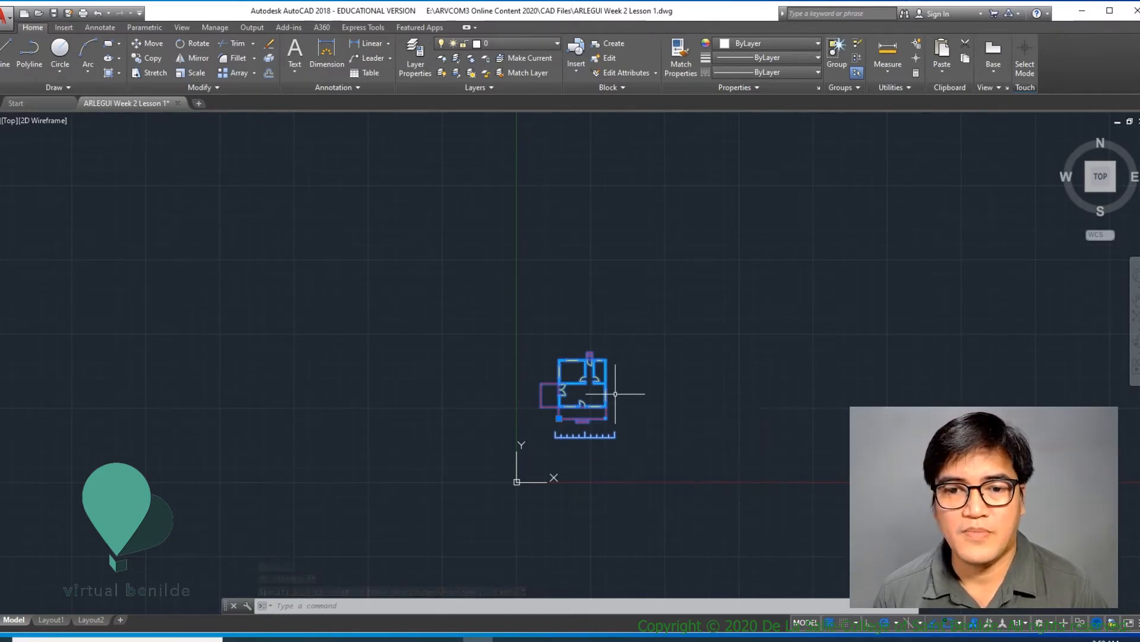
left_click(559, 418)
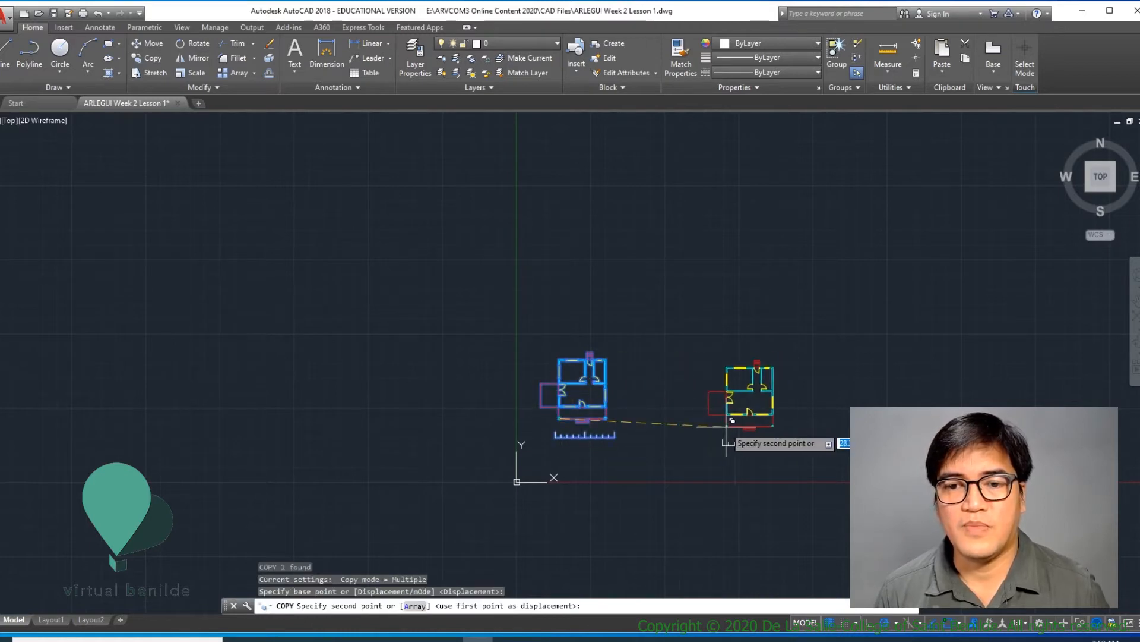
left_click(720, 417)
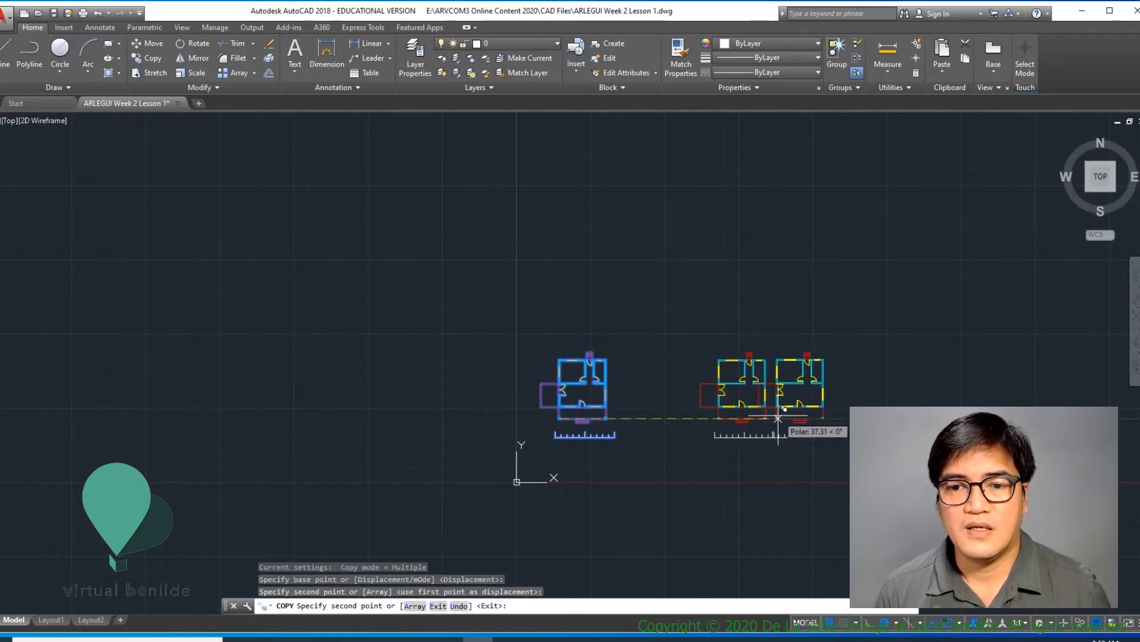
key("Return")
key("Return")
scroll(757, 394, "up", 6)
key("Escape")
key("Escape")
- Select both the copied and the original plan to check that each is one block, and clear the selection
left_click(683, 345)
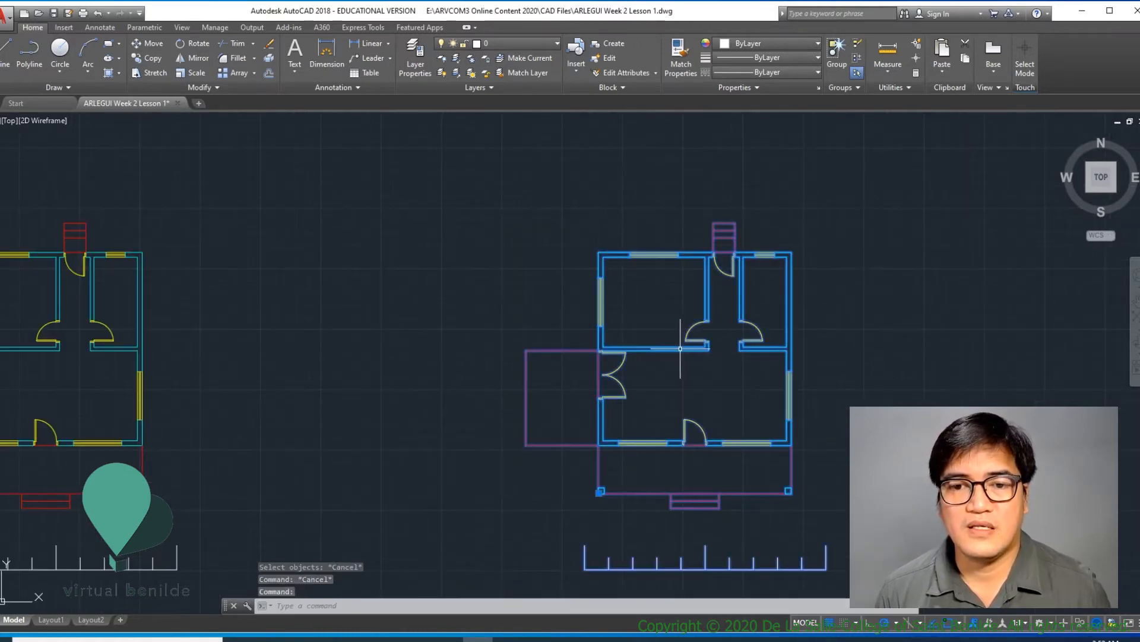
left_click(134, 336)
key("Escape")
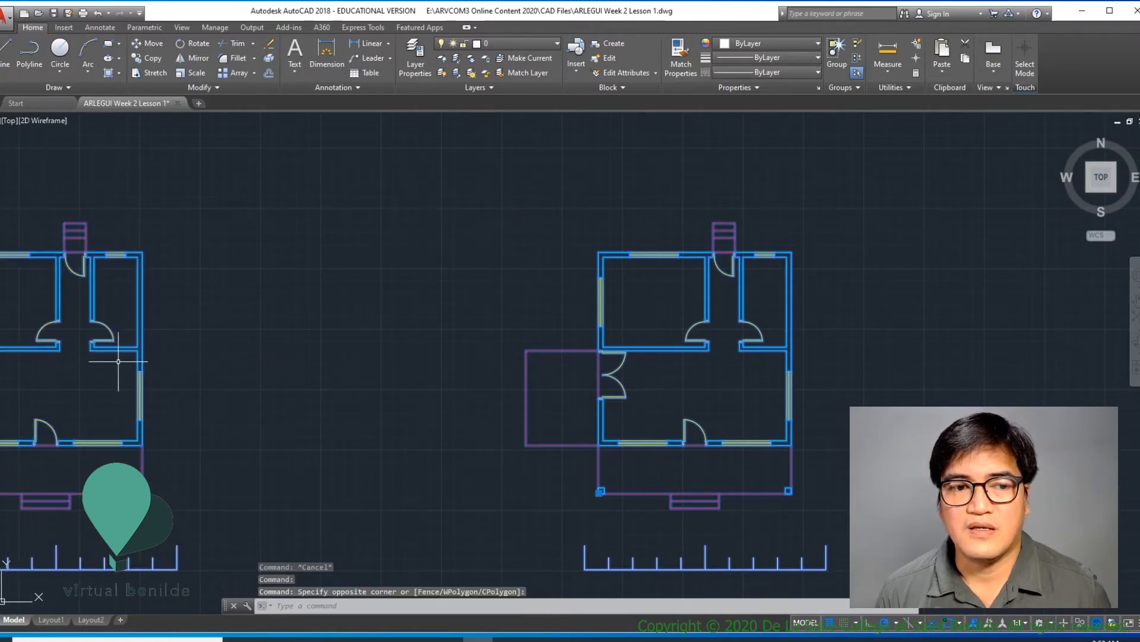
key("Escape")
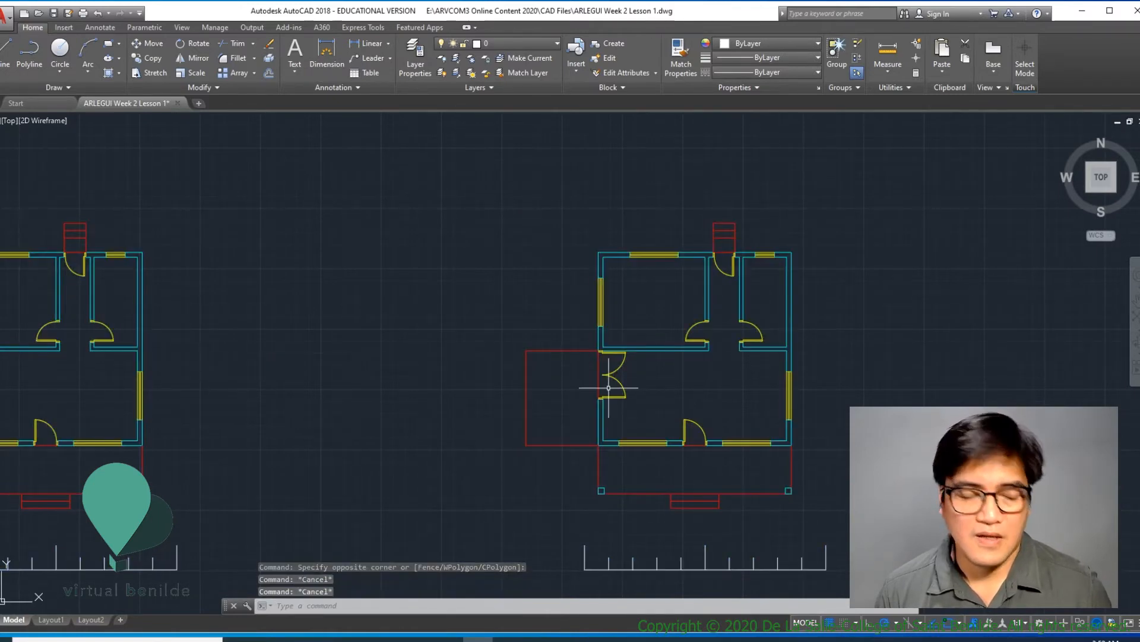
- Explode the copied Floor Plan block on the right
scroll(639, 375, "down", 5)
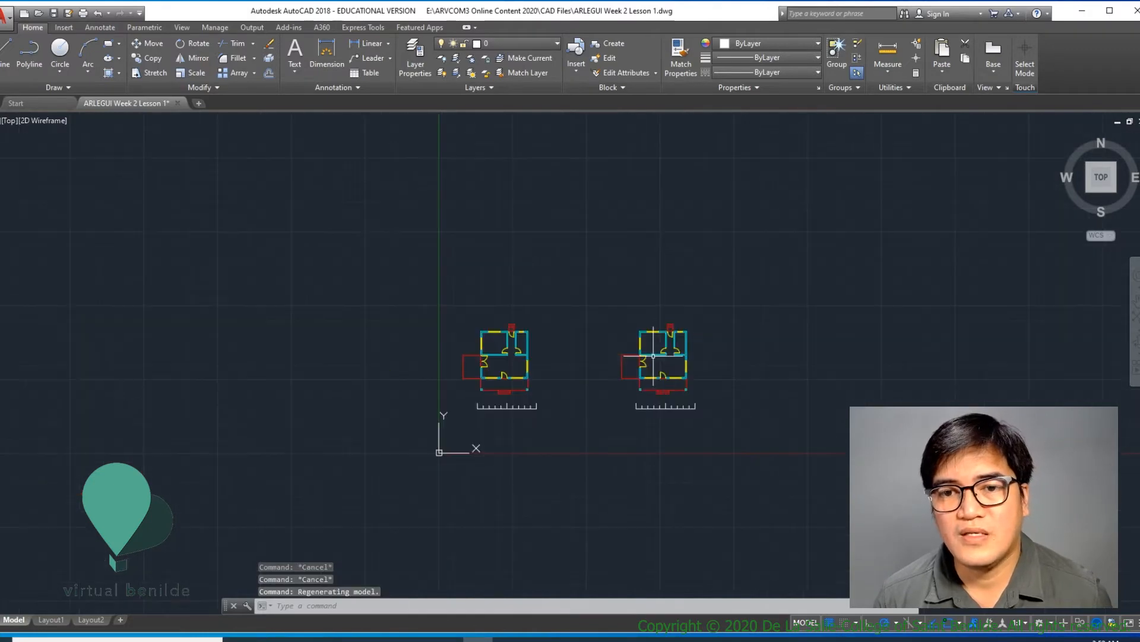
scroll(660, 363, "up", 3)
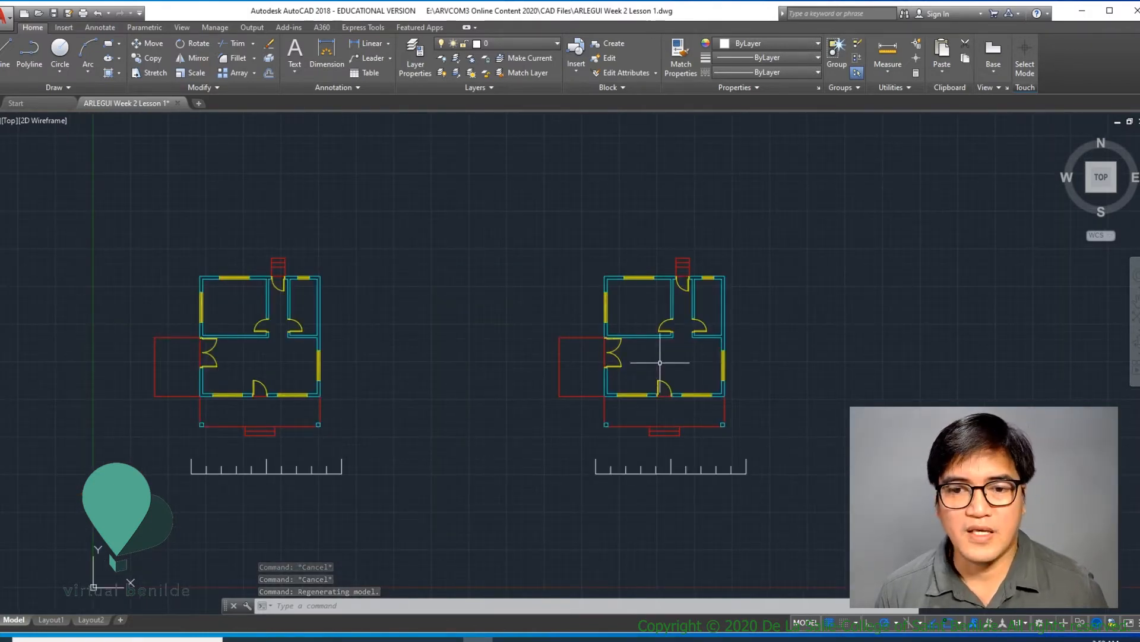
type("X")
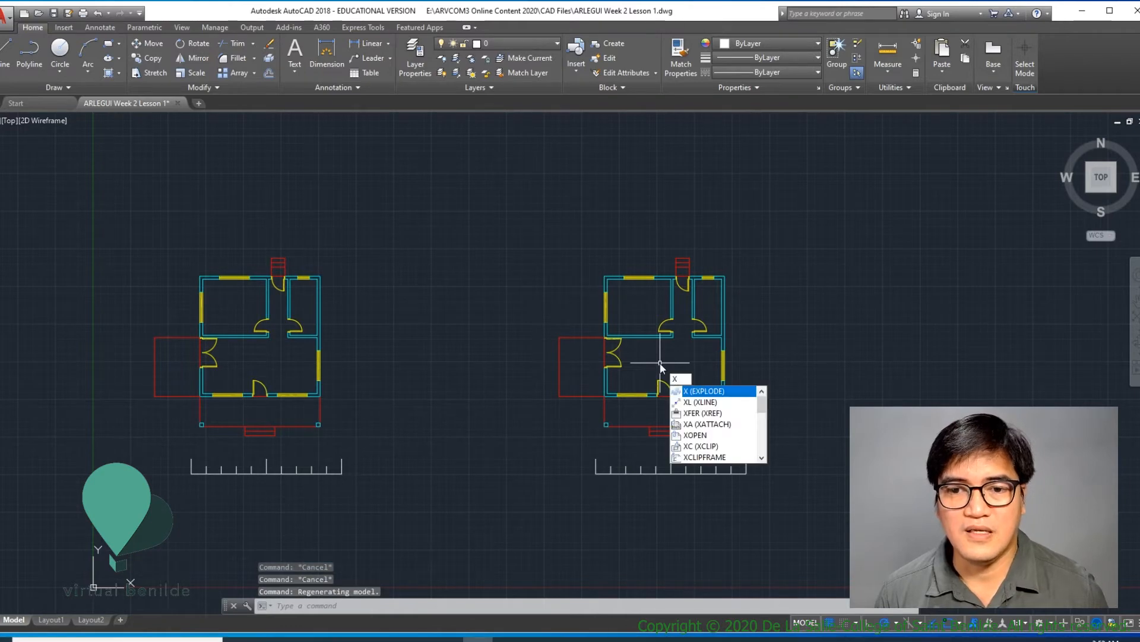
key("Return")
left_click(614, 396)
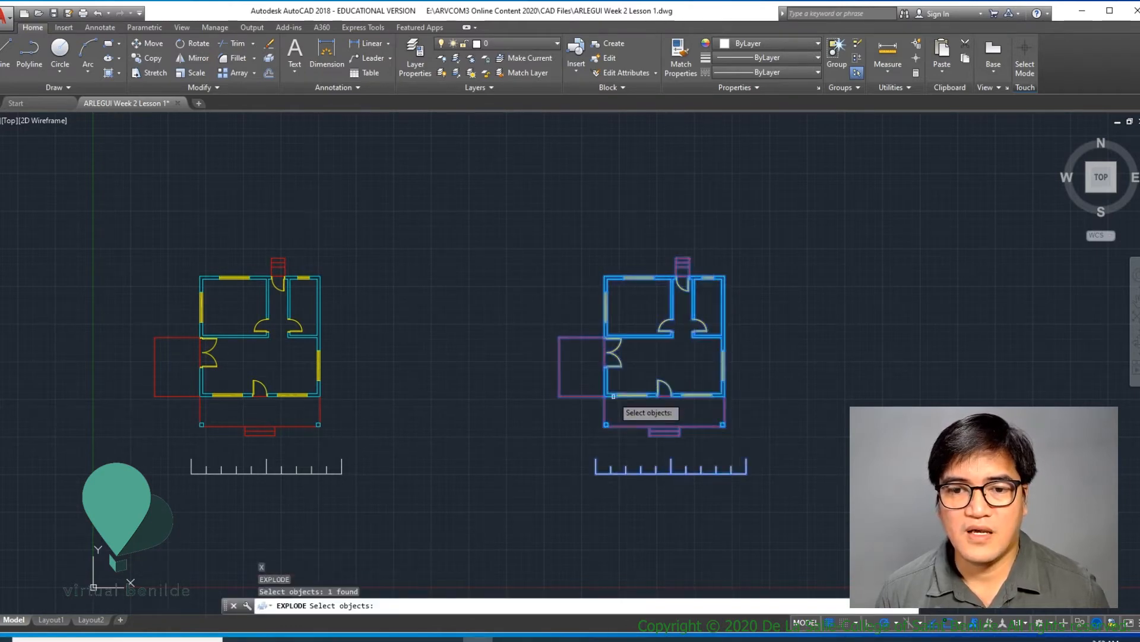
key("Return")
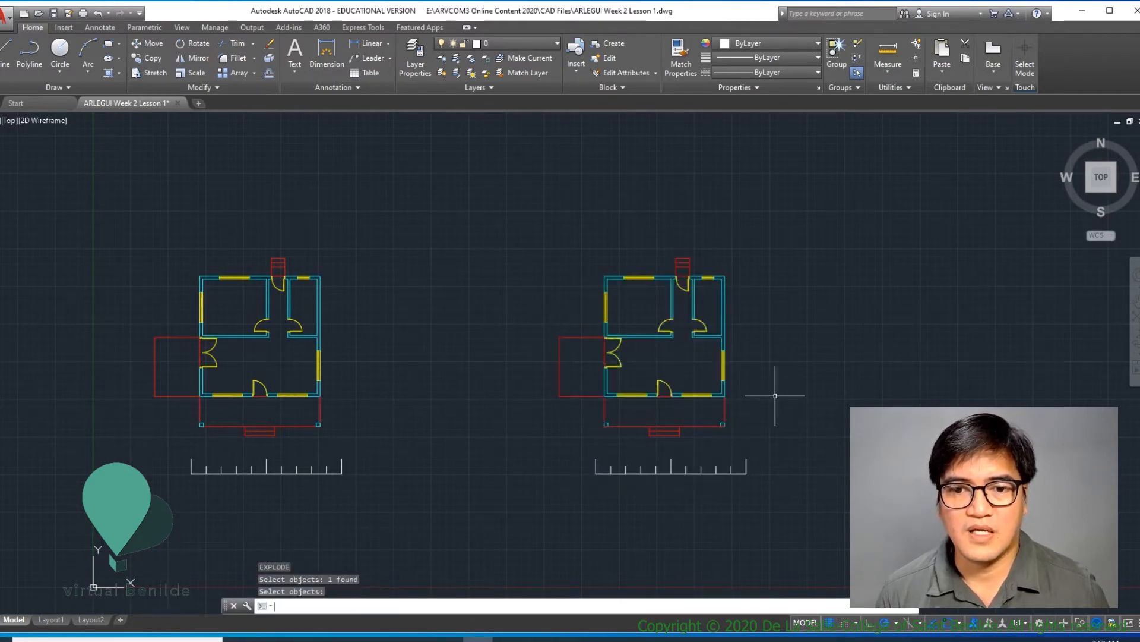
- Select a front window and the left wall of the exploded plan to check its separate objects
left_click(640, 393)
scroll(640, 393, "up", 5)
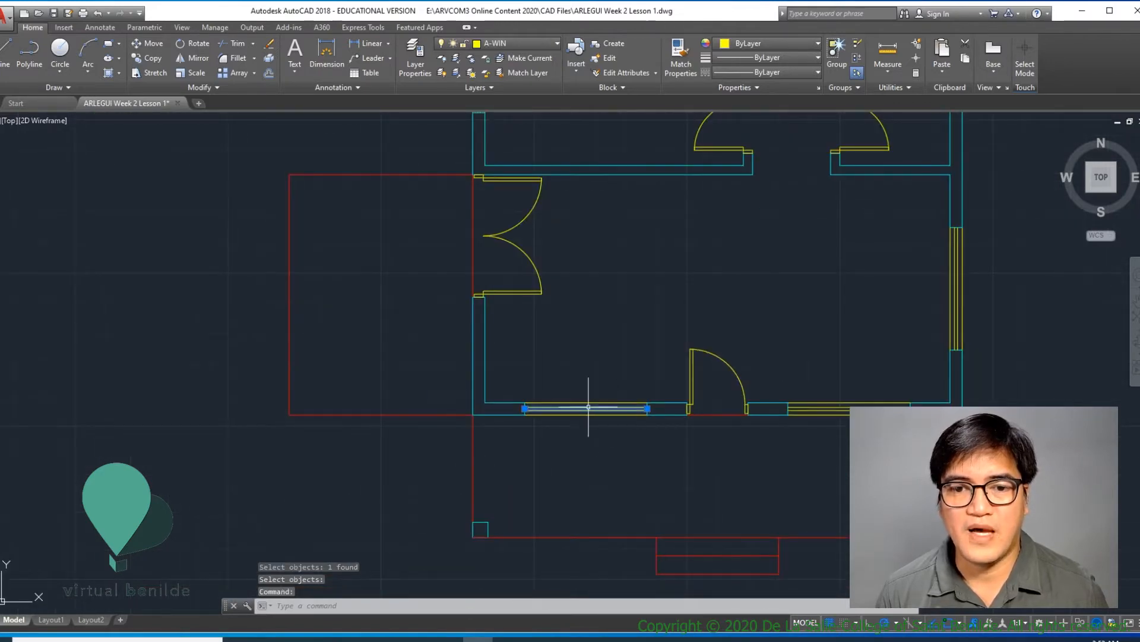
key("Escape")
left_click(487, 391)
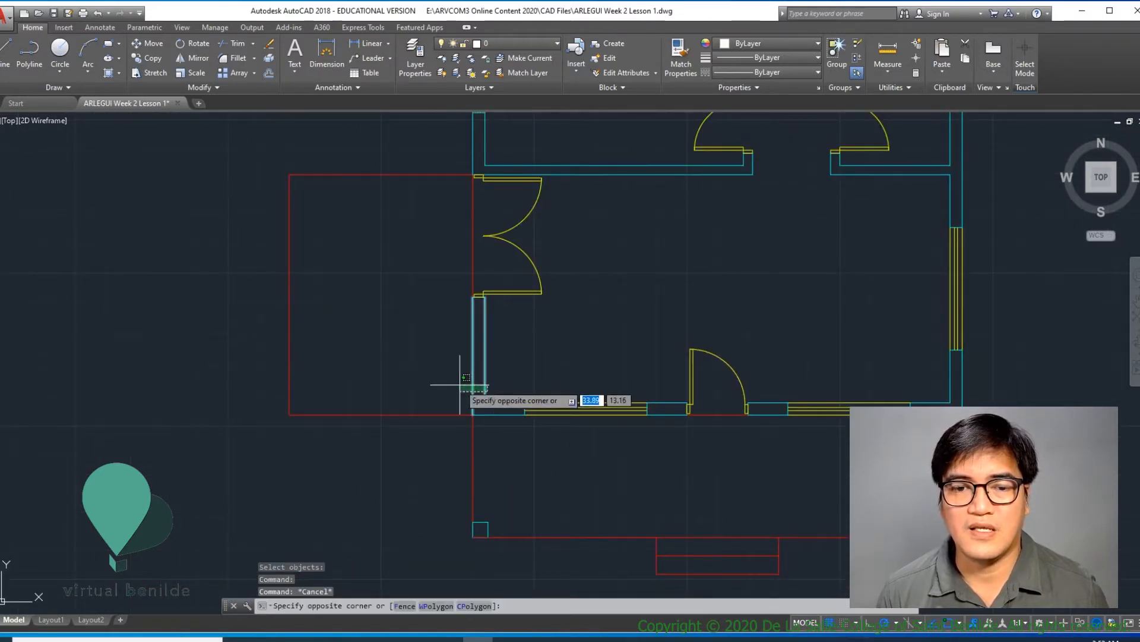
left_click(471, 382)
- Split model space into two side-by-side viewports with the Two: Vertical configuration
scroll(509, 229, "down", 5)
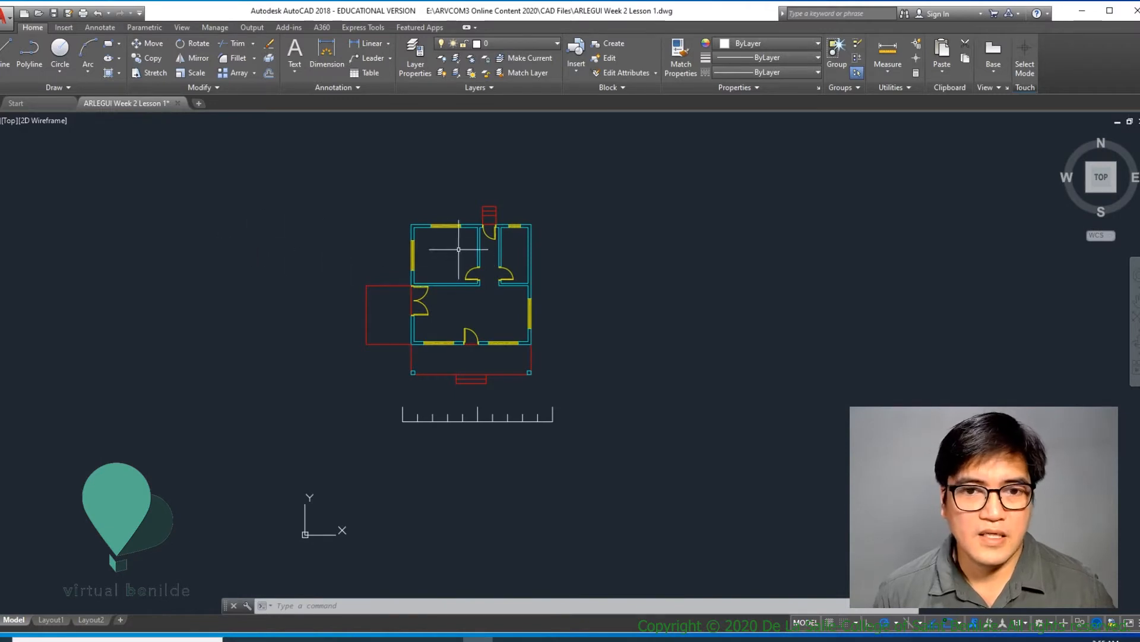
scroll(458, 249, "up", 3)
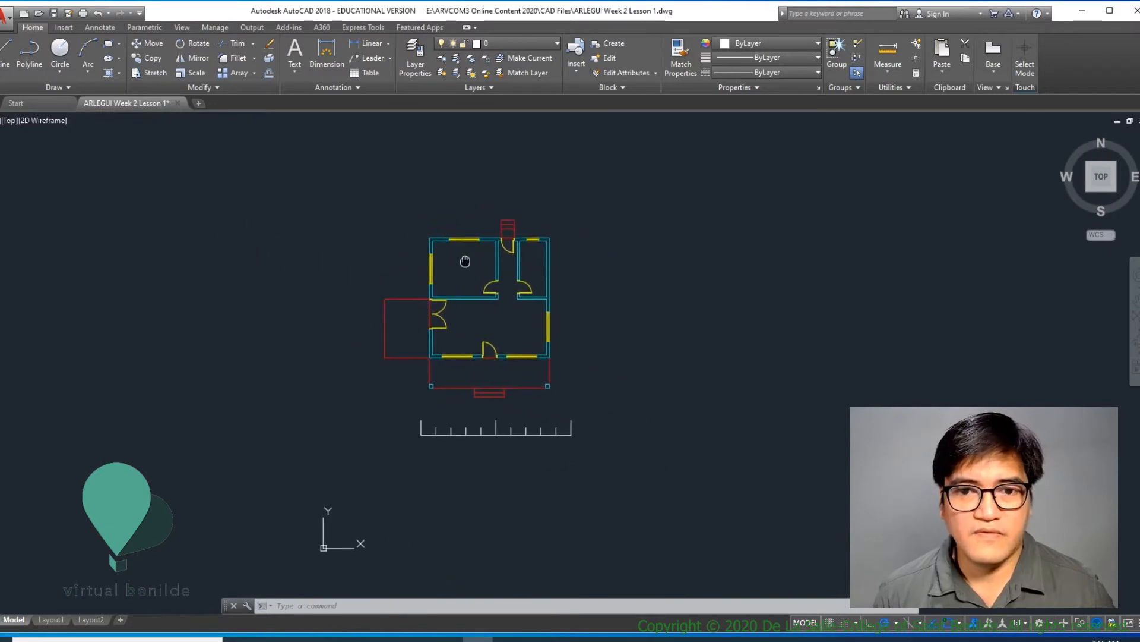
middle_click_drag(458, 249, 363, 226)
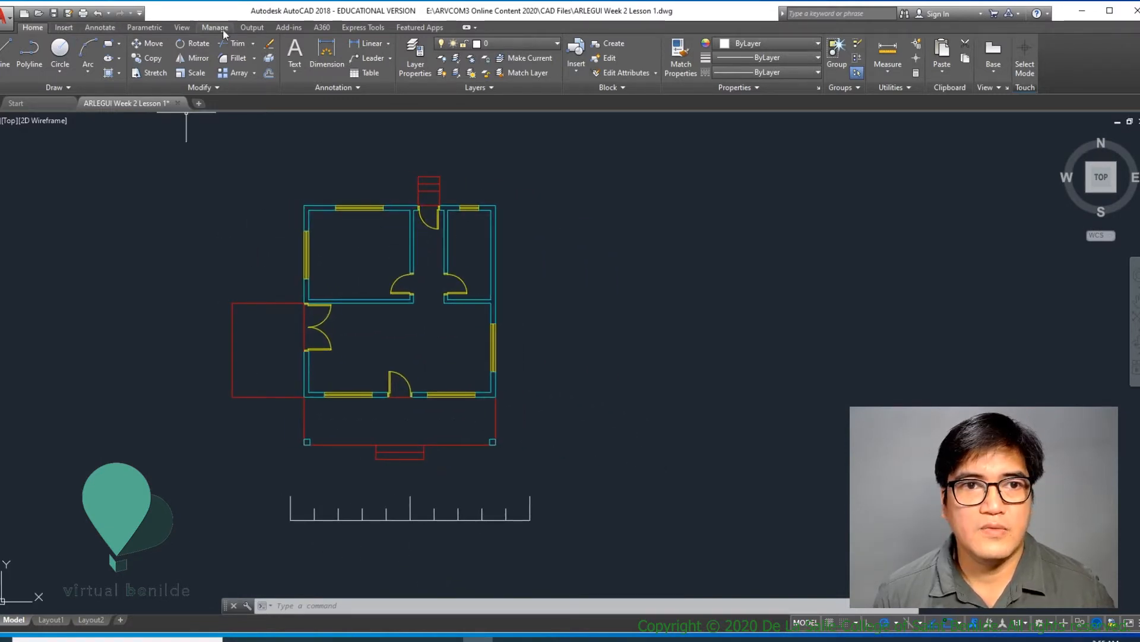
left_click(182, 27)
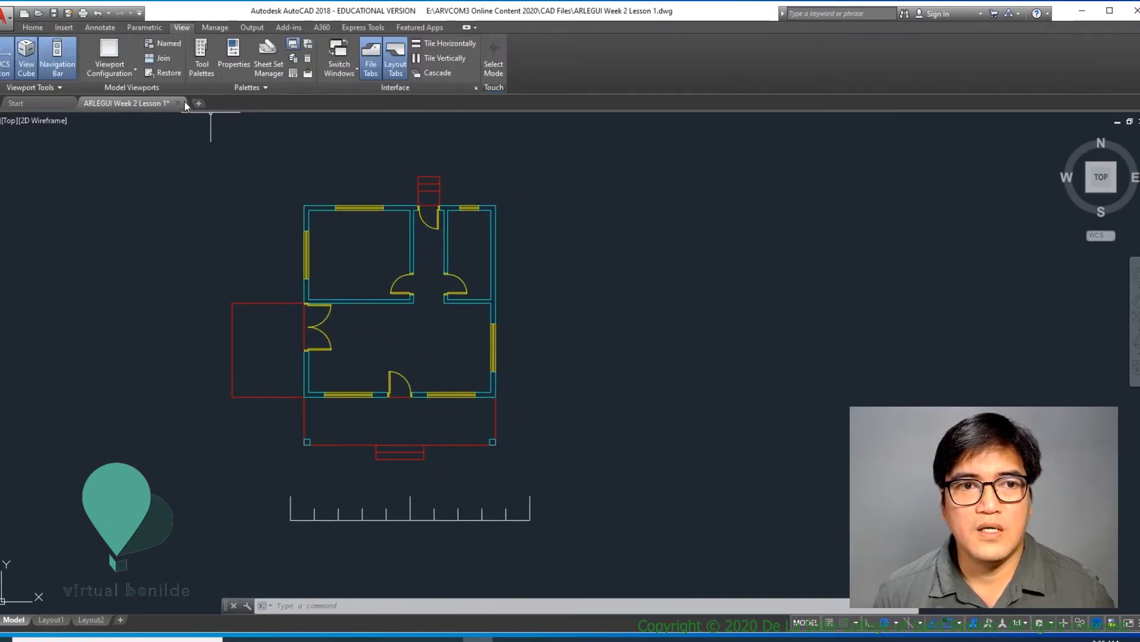
left_click(127, 74)
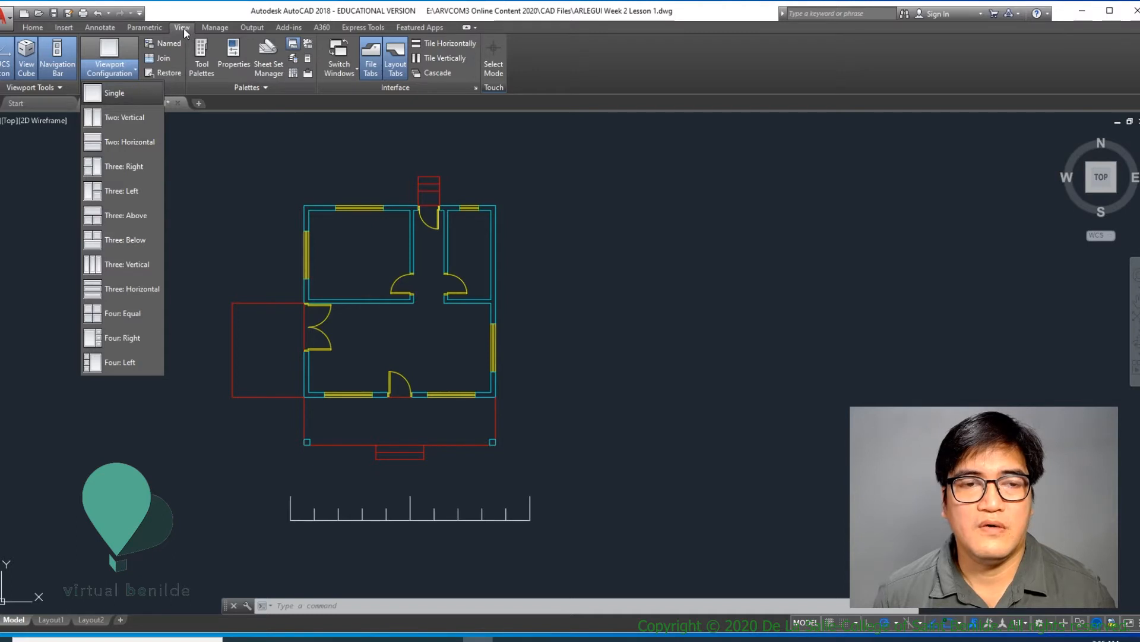
left_click(127, 117)
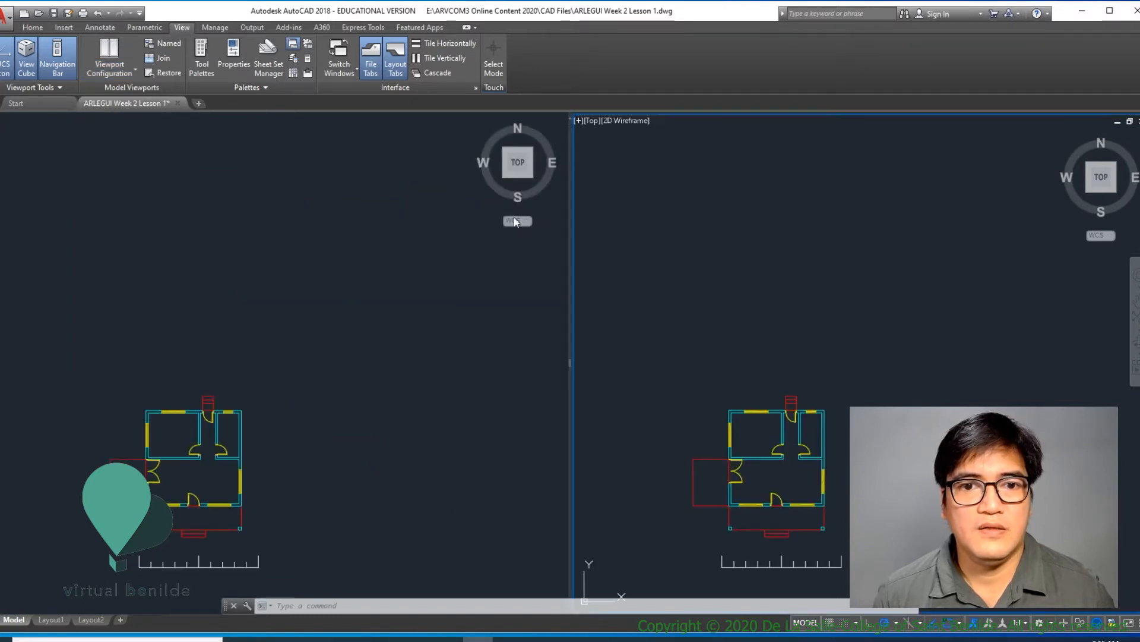
- Frame the plan in both viewports, and set the right-hand viewport to the SE Isometric view
scroll(369, 280, "up", 3)
middle_click_drag(317, 303, 390, 306)
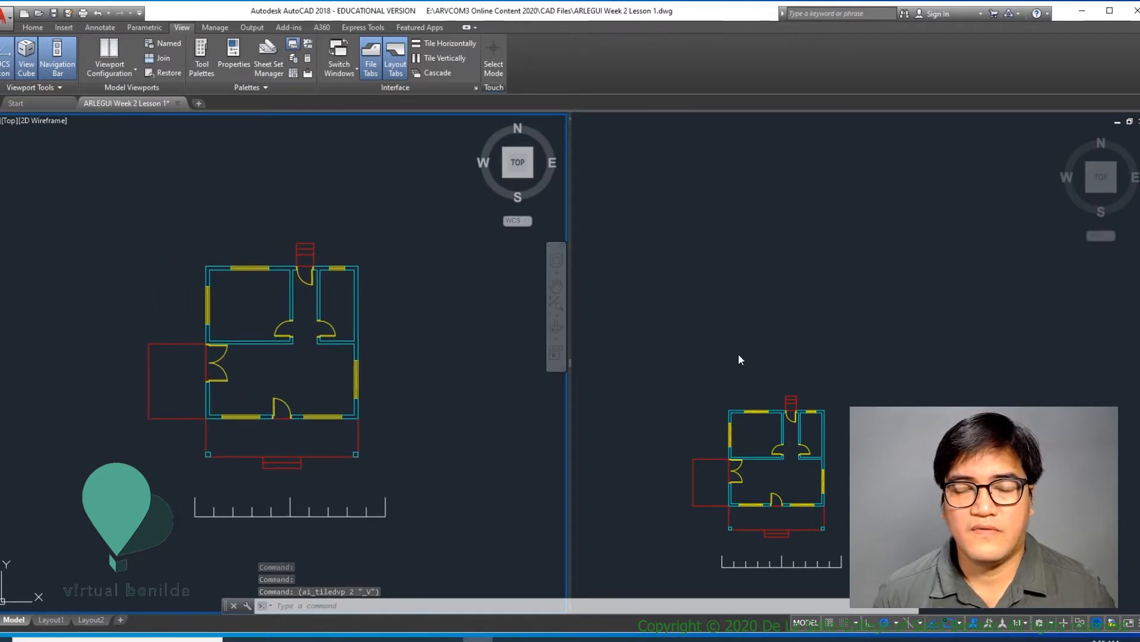
scroll(797, 255, "up", 3)
mouse_move(796, 255)
middle_mouse_down()
mouse_move(808, 289)
mouse_move(861, 250)
middle_mouse_up()
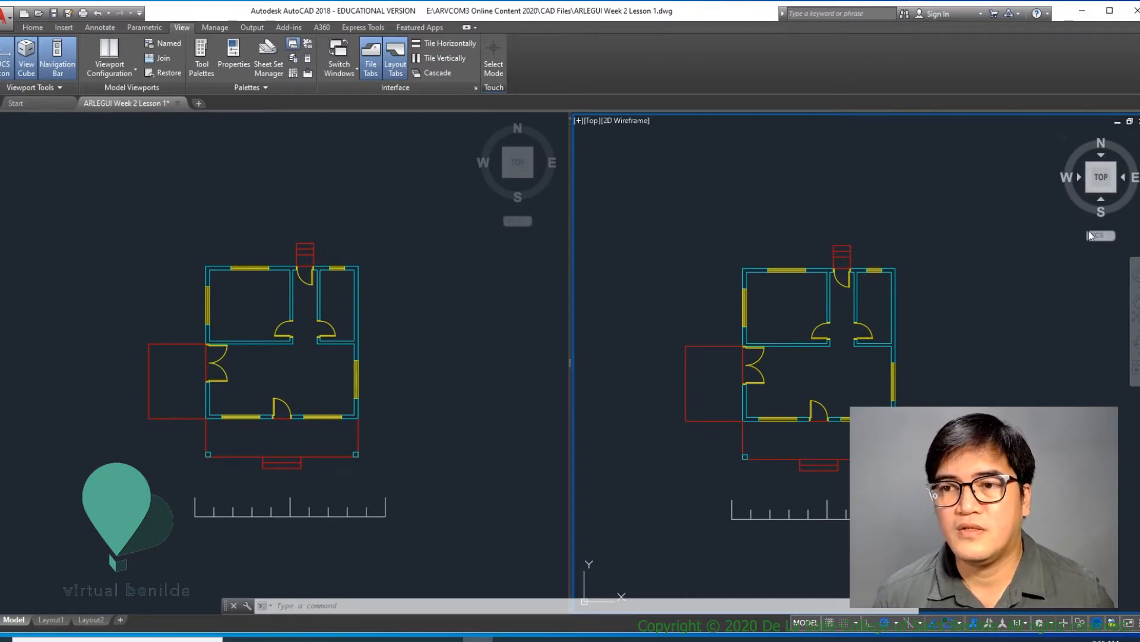
left_click(1115, 192)
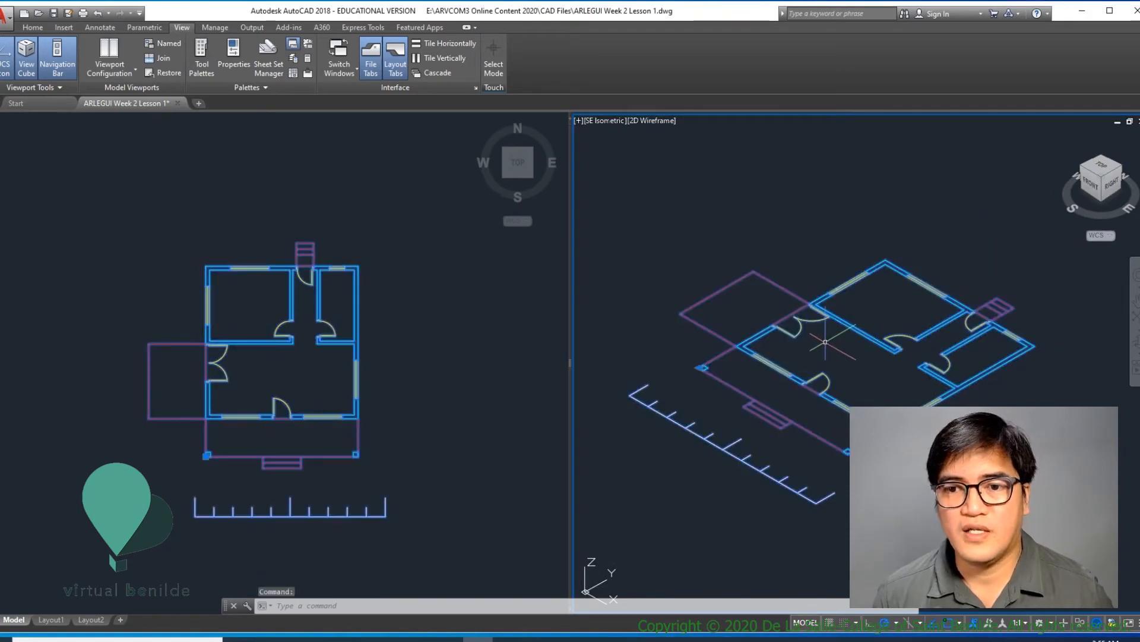
key("Escape")
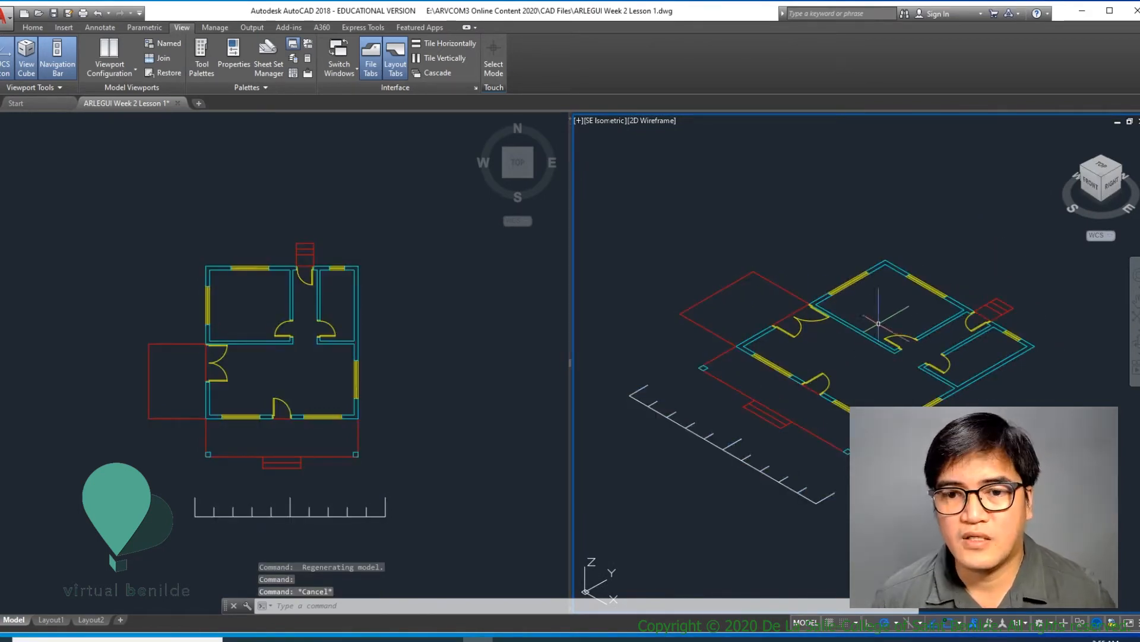
middle_click_drag(413, 313, 420, 271)
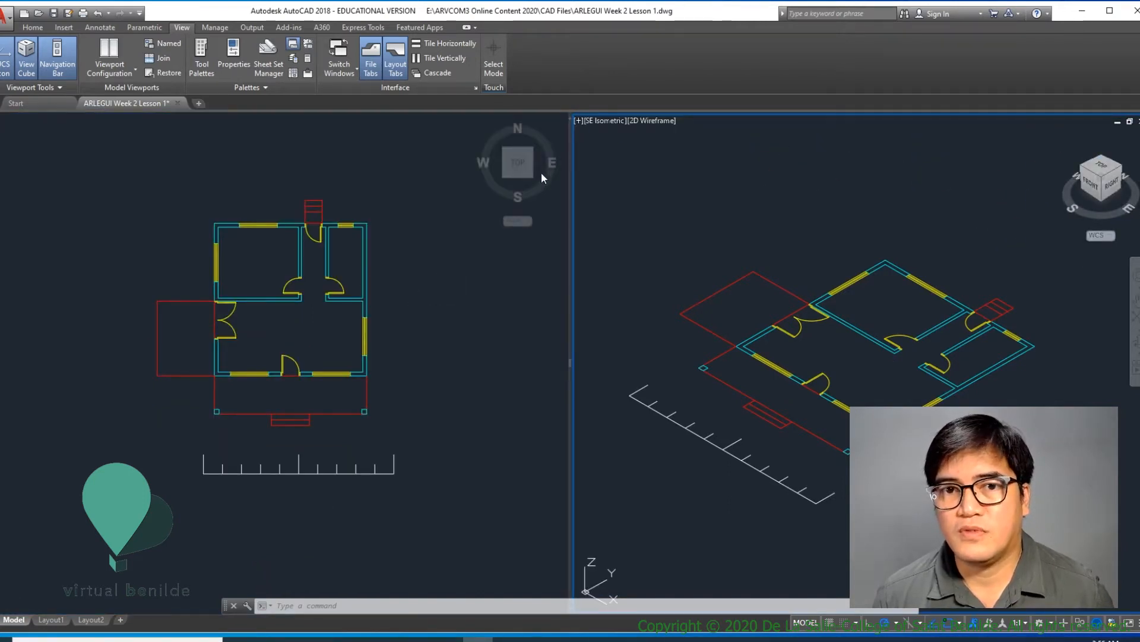
- Orbit the plan in the isometric viewport and set that viewport to the SW Isometric view
left_click_drag(1088, 217, 1099, 217)
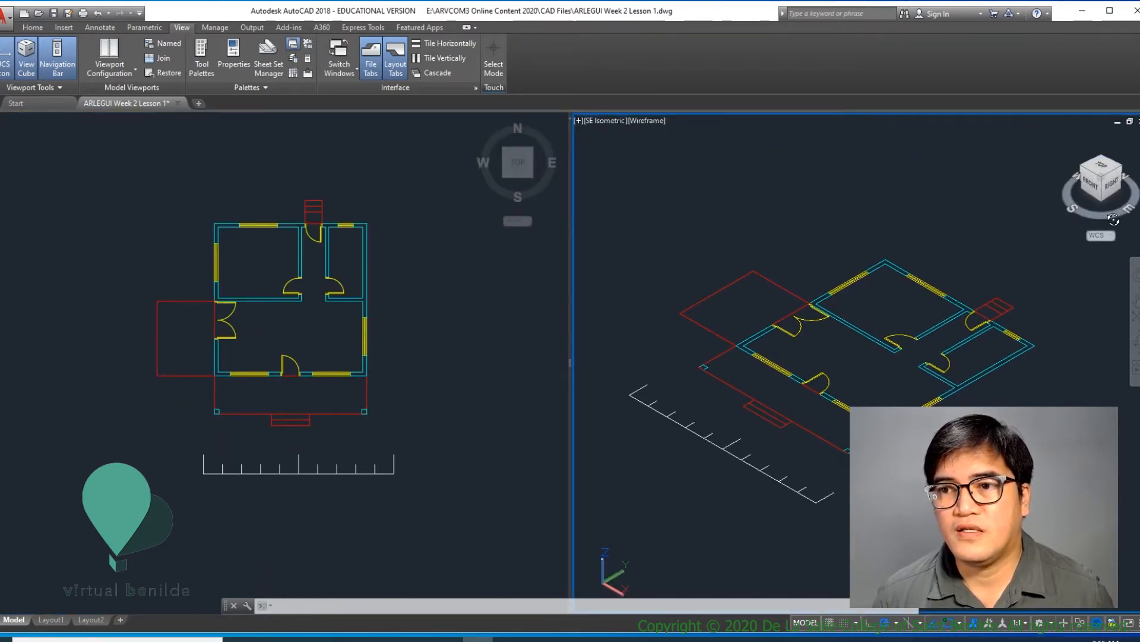
left_click_drag(1102, 175, 1109, 176)
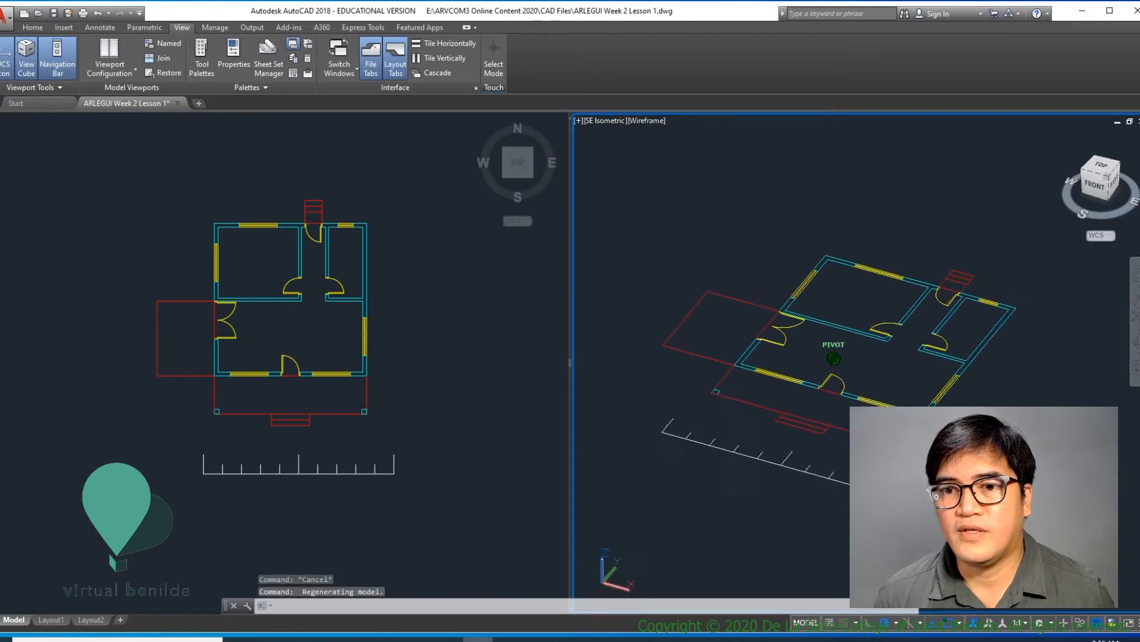
mouse_move(569, 198)
left_mouse_down()
mouse_move(942, 241)
mouse_move(910, 231)
mouse_move(1069, 198)
left_mouse_up()
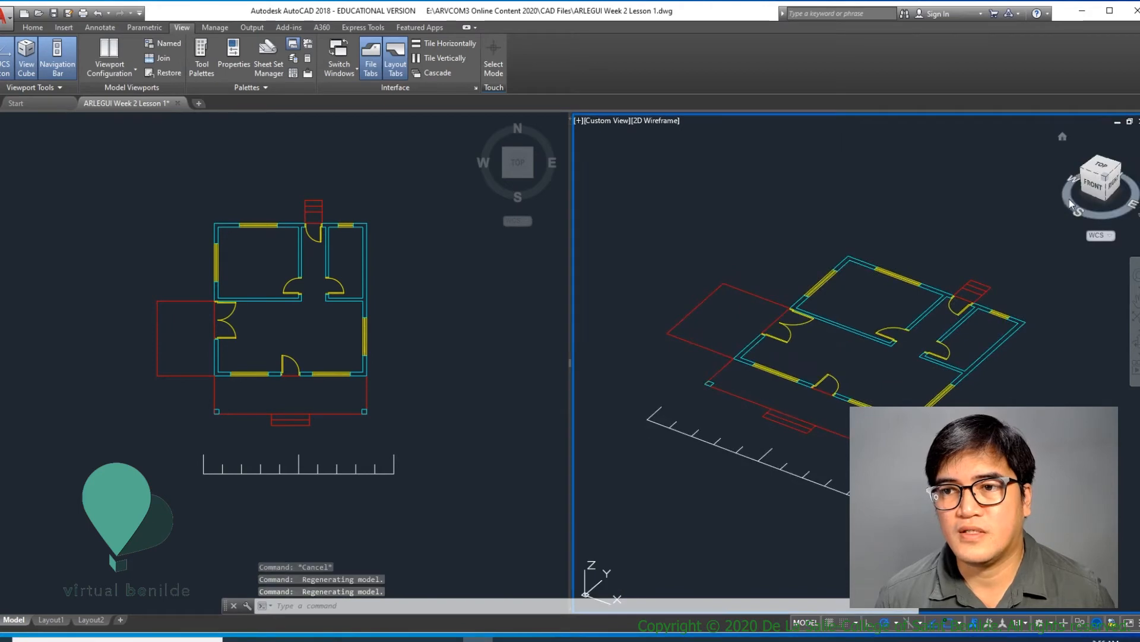
left_click(1082, 171)
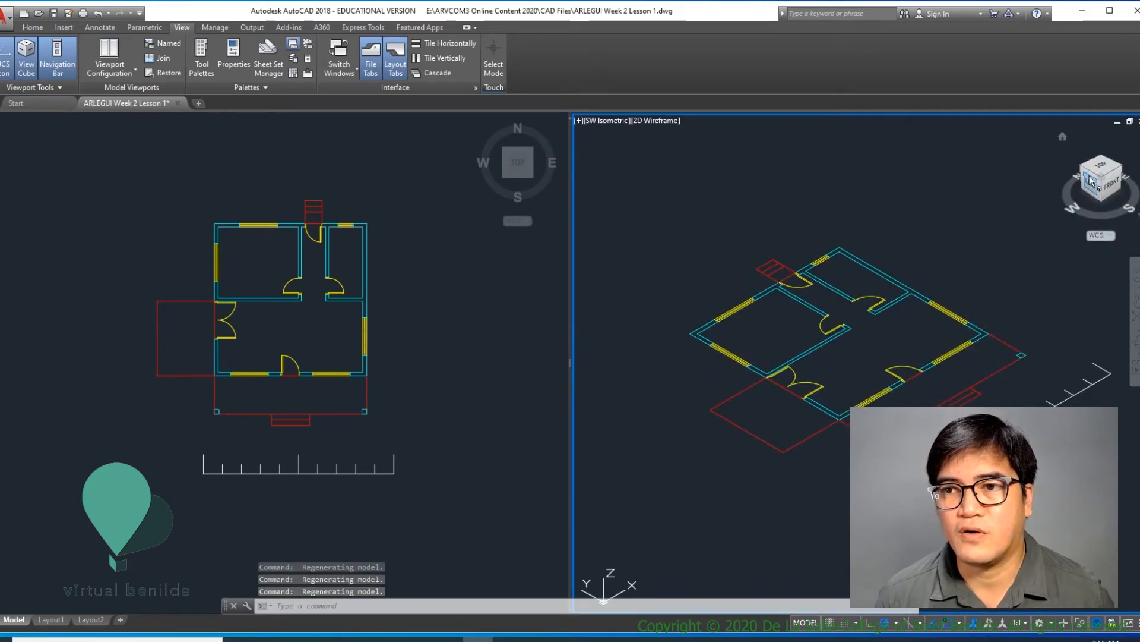
- View the plan from Top, SE Isometric and NE Isometric in turn in the right-hand viewport
left_click(1104, 169)
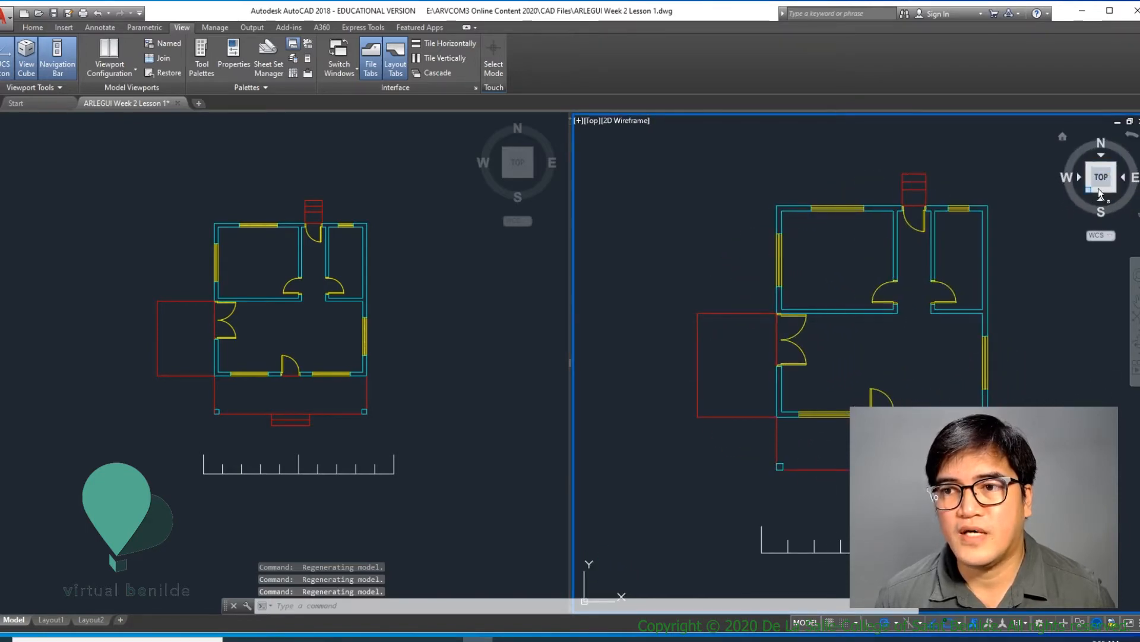
left_click(1115, 190)
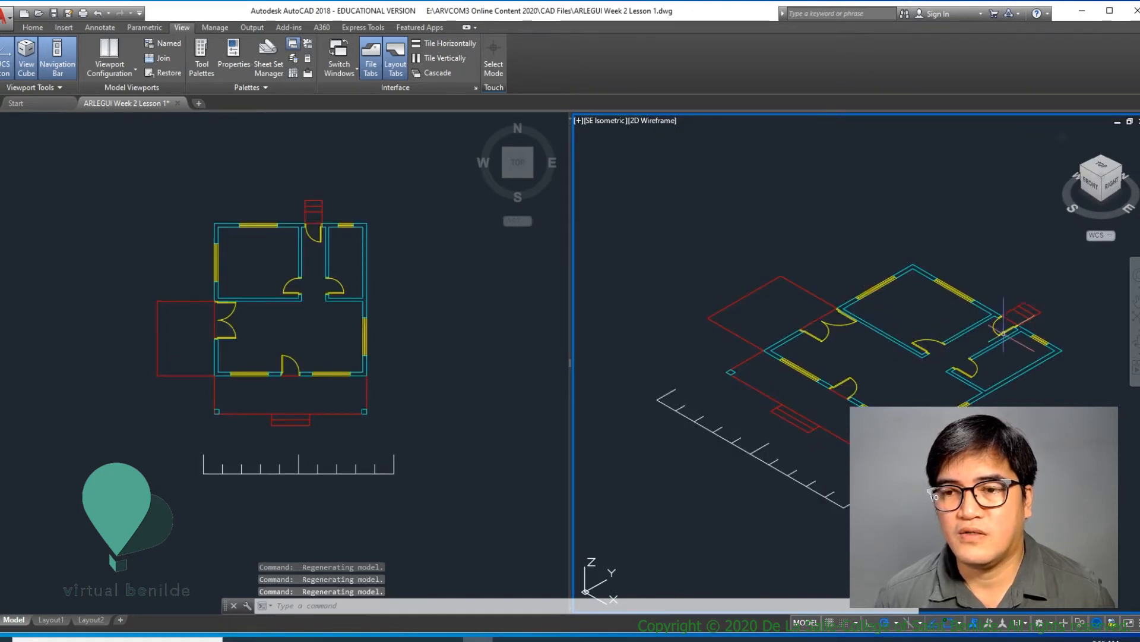
middle_click_drag(1019, 311, 953, 279)
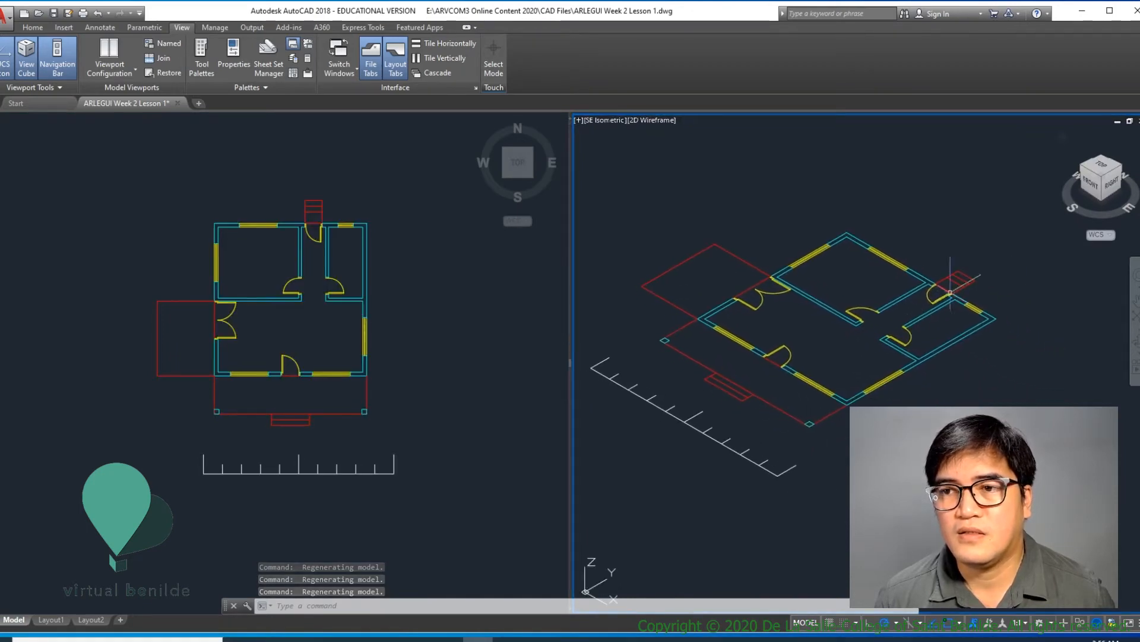
left_click(1125, 174)
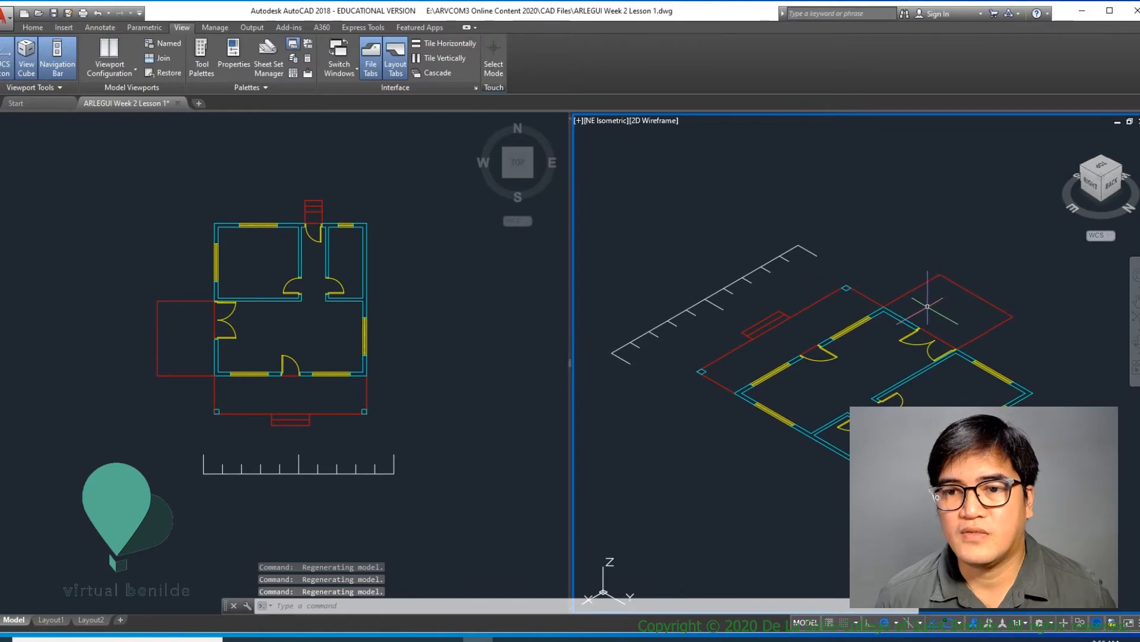
middle_click_drag(942, 290, 975, 224)
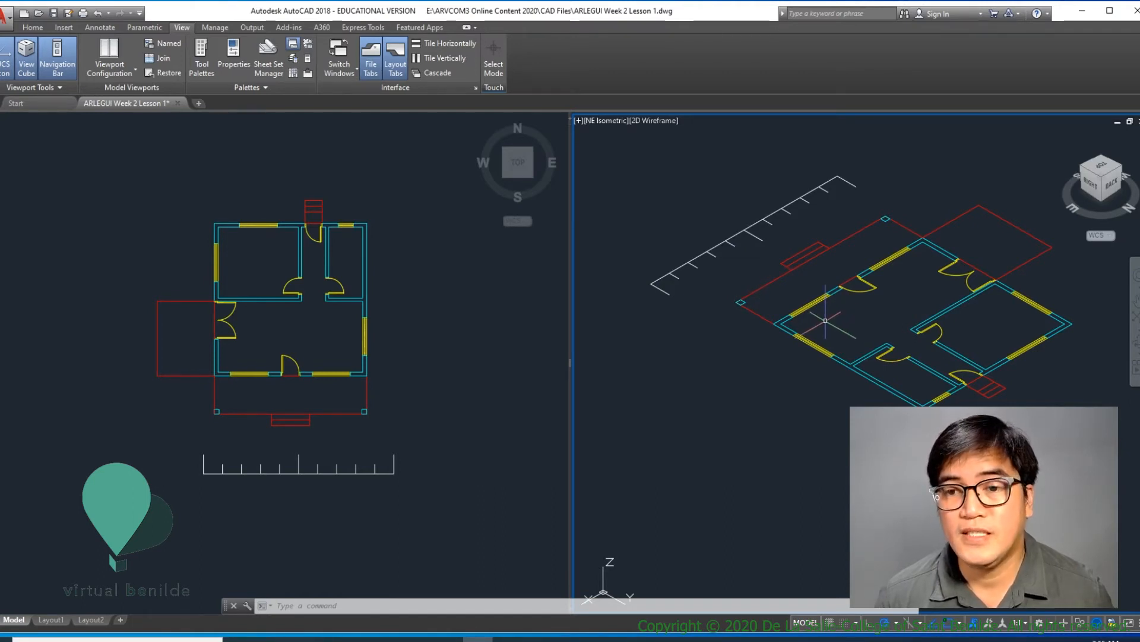
- Orbit the plan in the right-hand viewport to a custom view from the front and centre it with Pan
middle_click_drag(840, 313, 1131, 324, "shift")
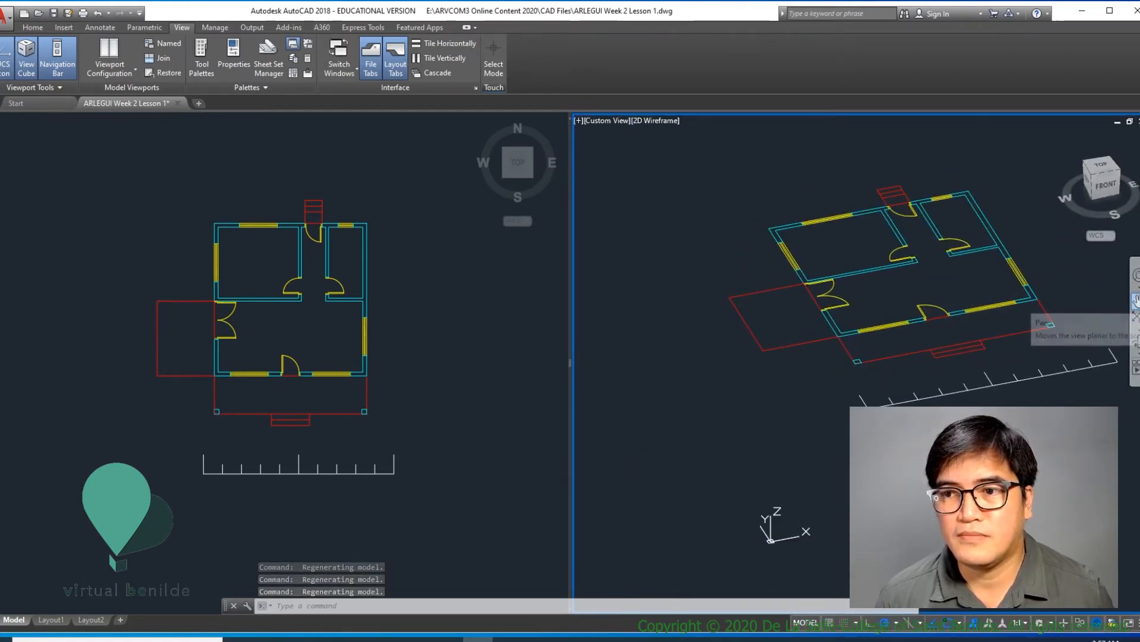
left_click(1136, 300)
mouse_move(1013, 302)
left_mouse_down()
mouse_move(826, 300)
mouse_move(908, 302)
left_mouse_up()
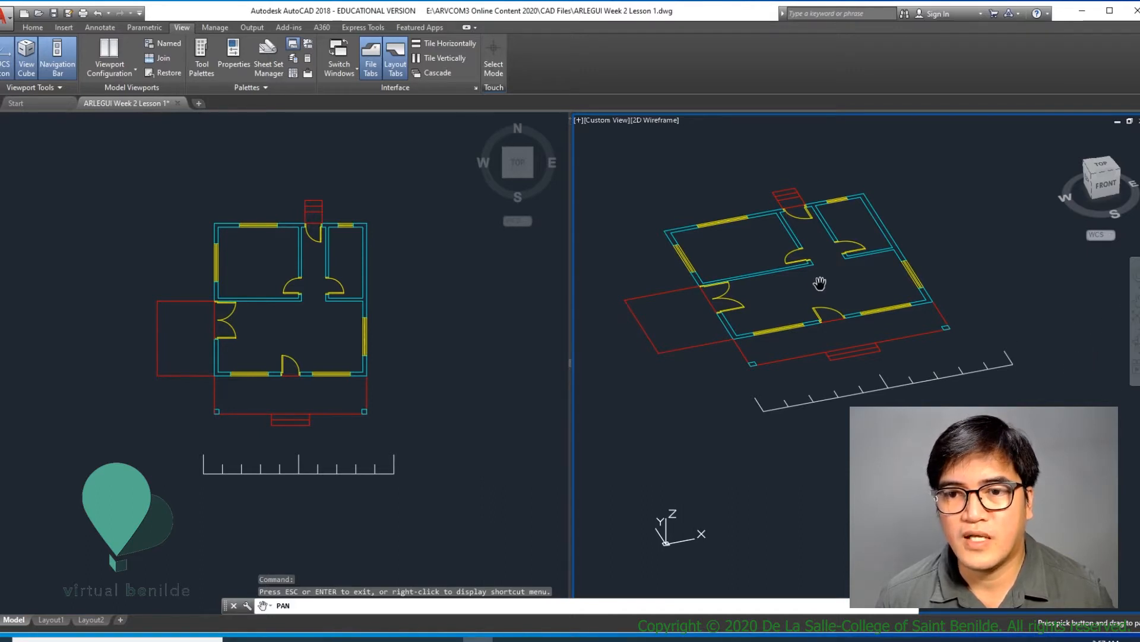
left_click_drag(820, 283, 894, 290)
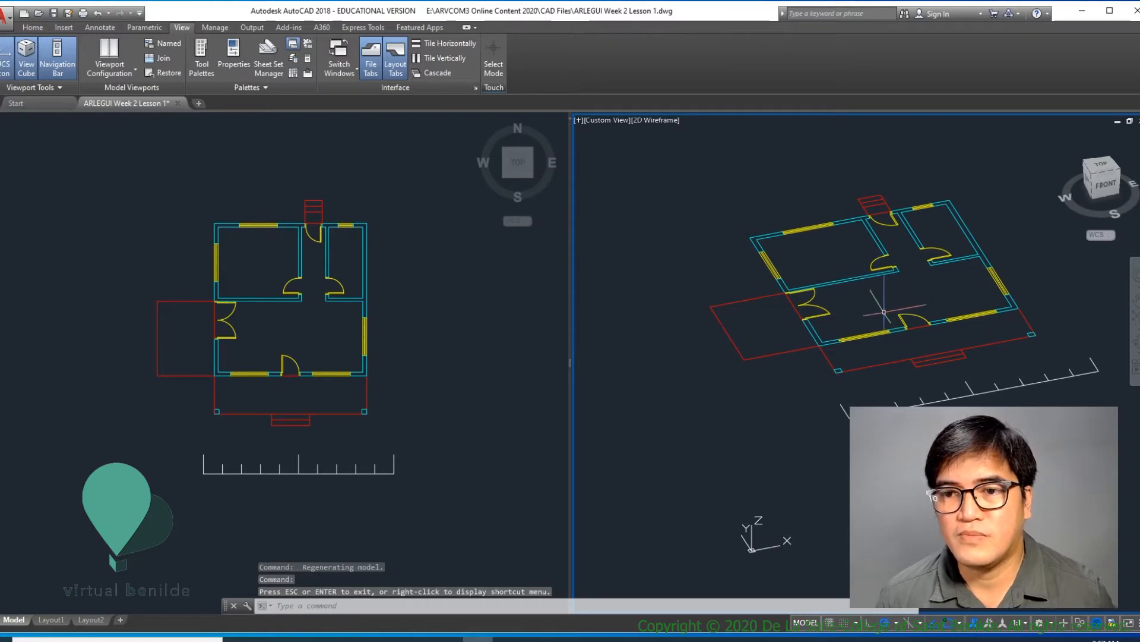
mouse_move(883, 313)
left_mouse_down()
mouse_move(771, 301)
mouse_move(833, 305)
mouse_move(847, 364)
mouse_move(812, 309)
mouse_move(870, 314)
mouse_move(848, 324)
left_mouse_up()
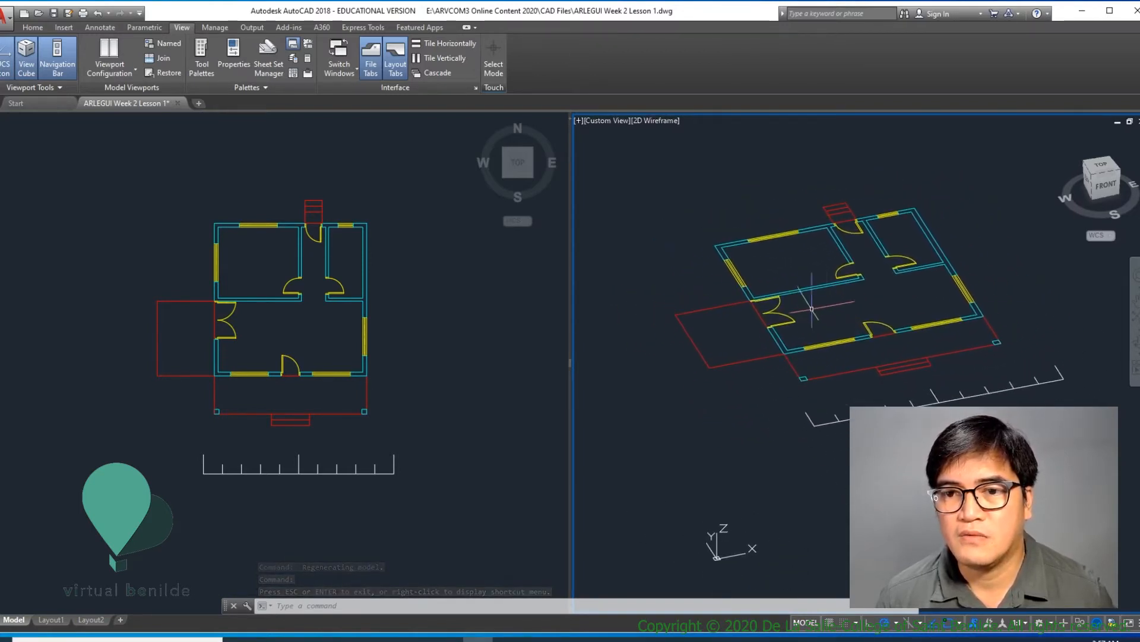
- Activate the top-view viewport, then reactivate the 3D viewport and enlarge the plan in it
left_click(401, 309)
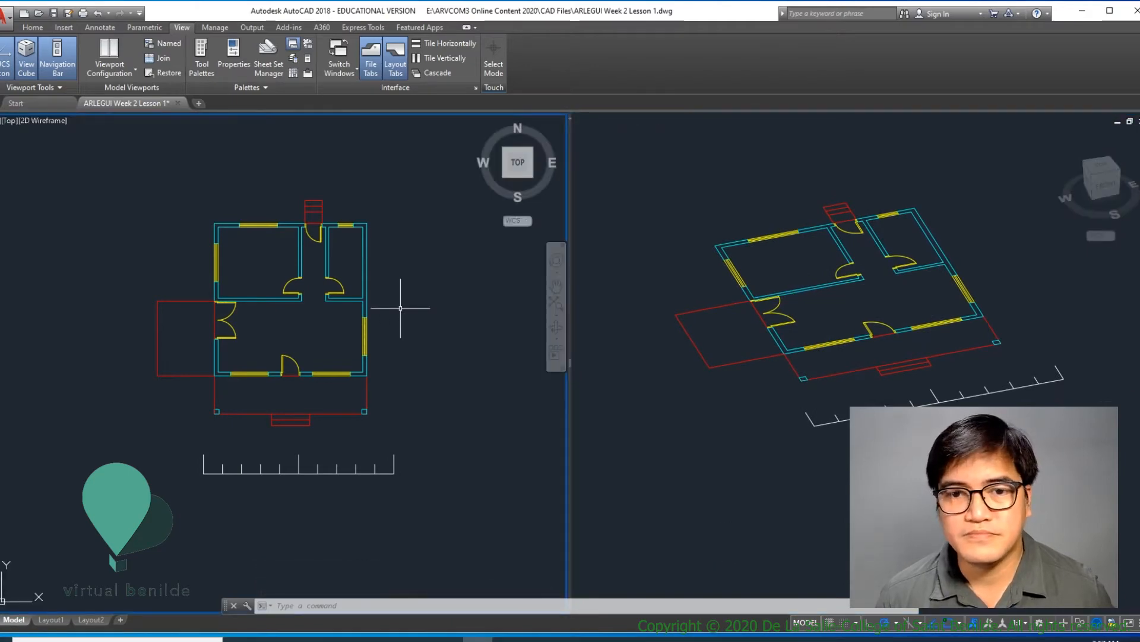
left_click(632, 333)
scroll(632, 332, "up", 3)
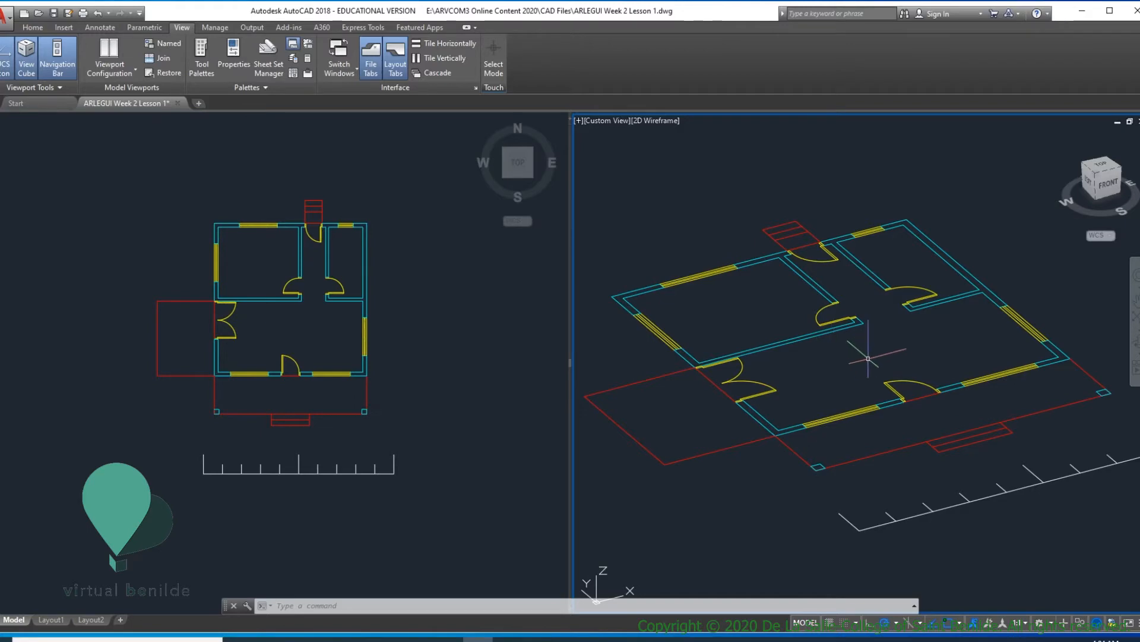
middle_click_drag(843, 357, 848, 369)
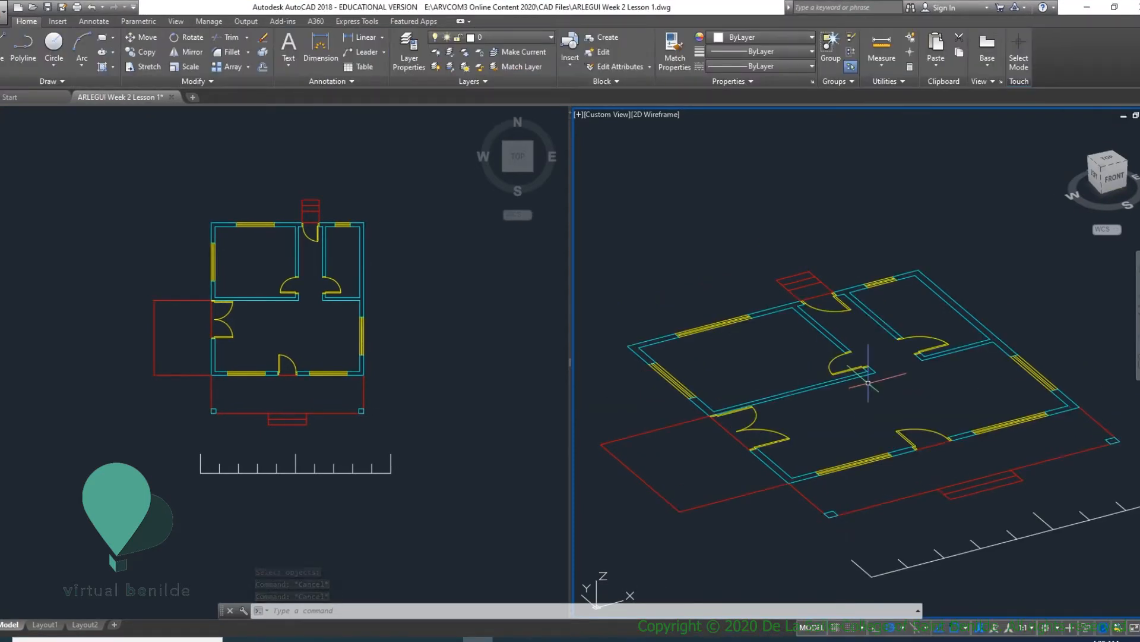
- Create two new layers named 3D-FLOR and 3D-WALL
type("la")
key("Return")
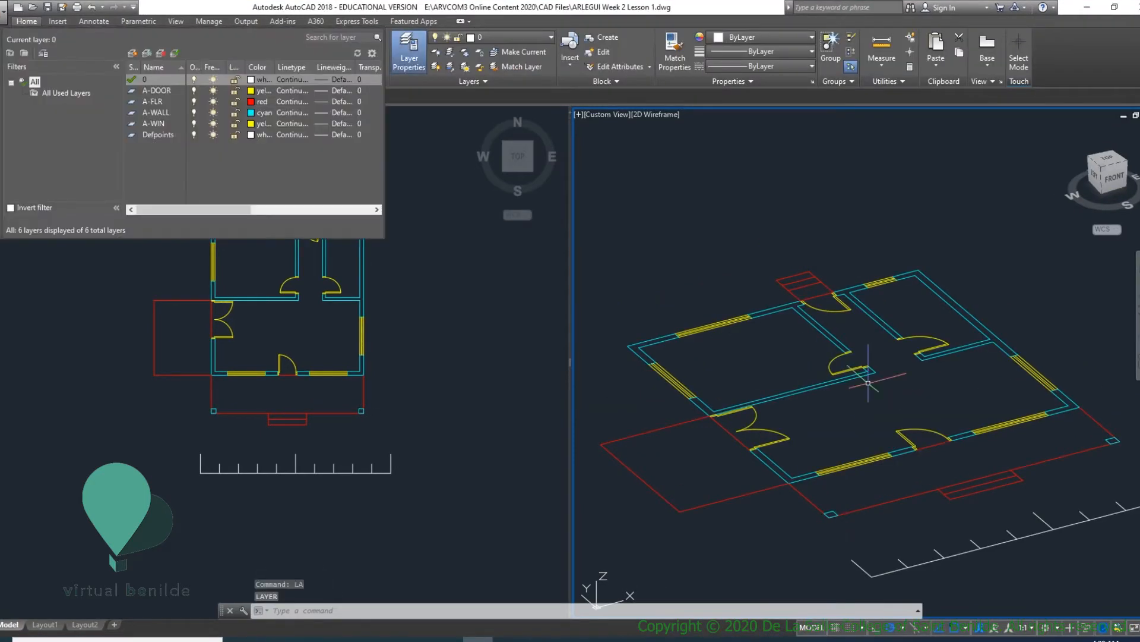
left_click(132, 54)
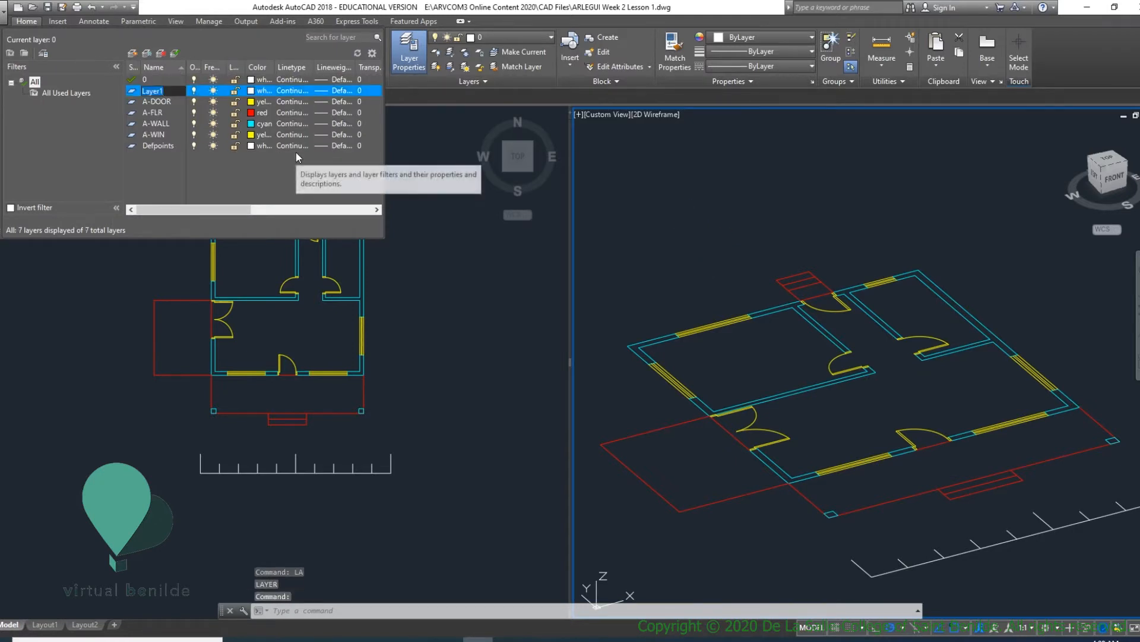
type("3d")
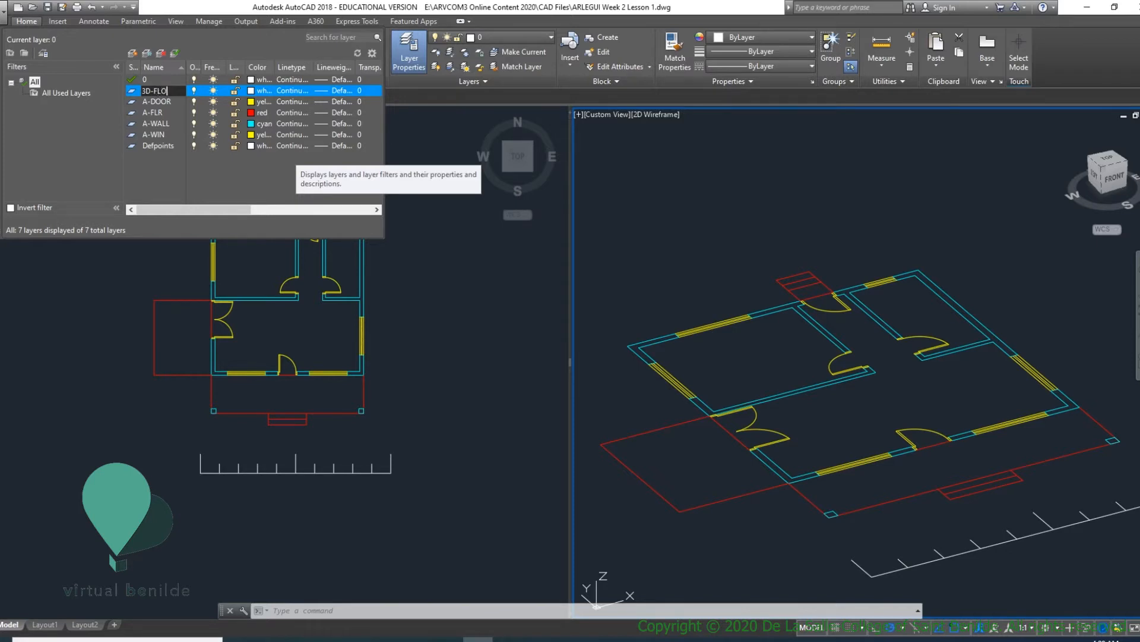
type("R")
key("Return")
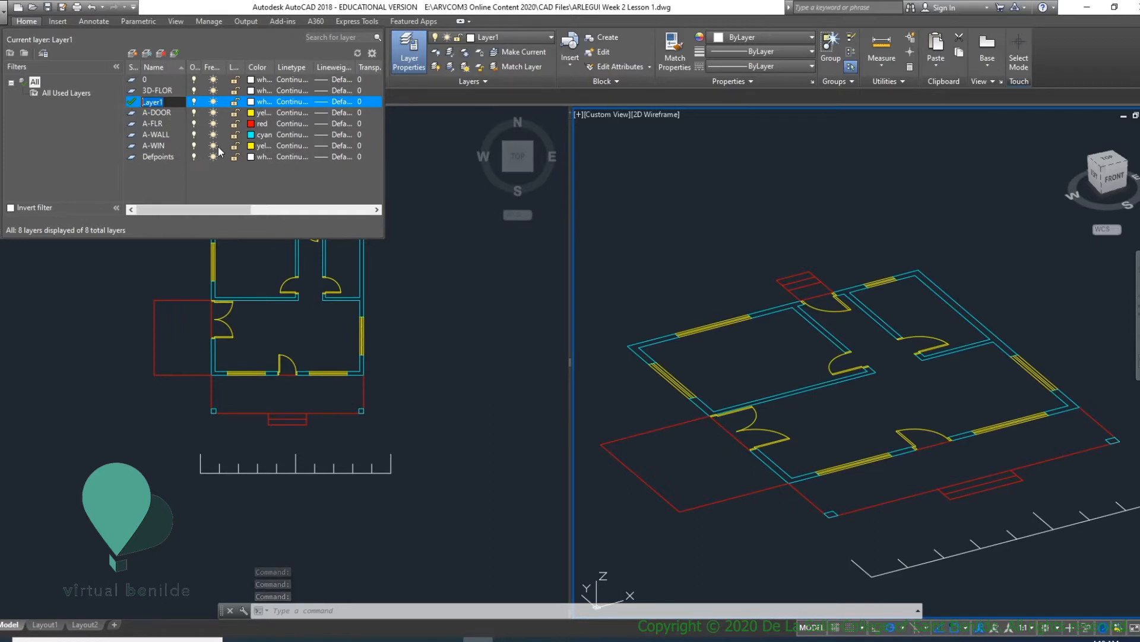
type("3D-WALL")
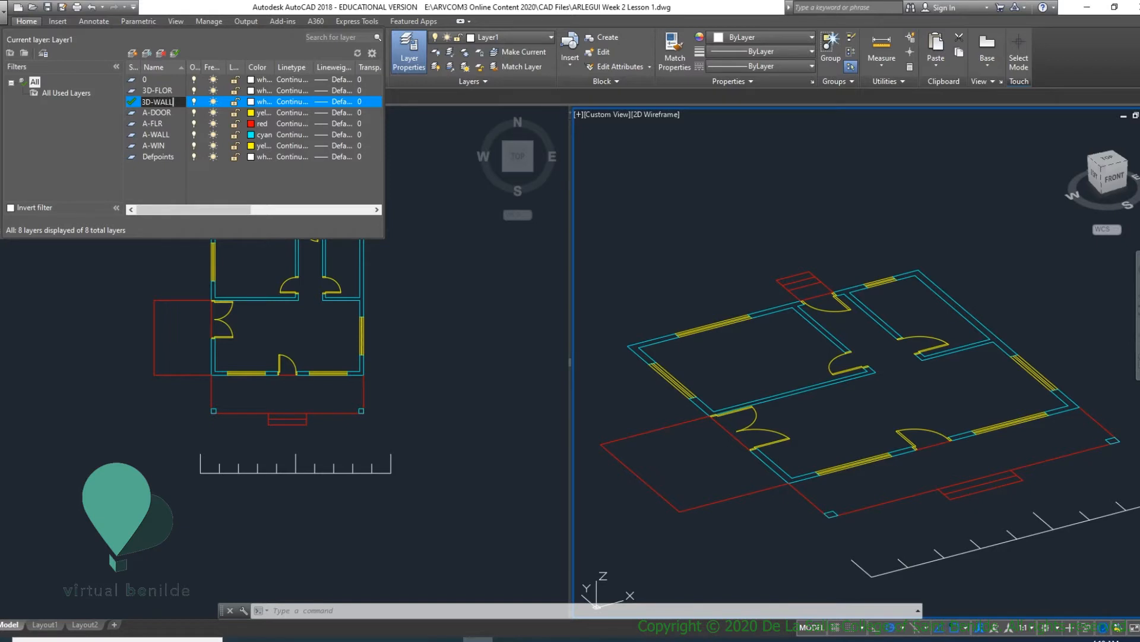
- Set the 3D-FLOR layer's color to red and the 3D-WALL layer's color to cyan
left_click(261, 92)
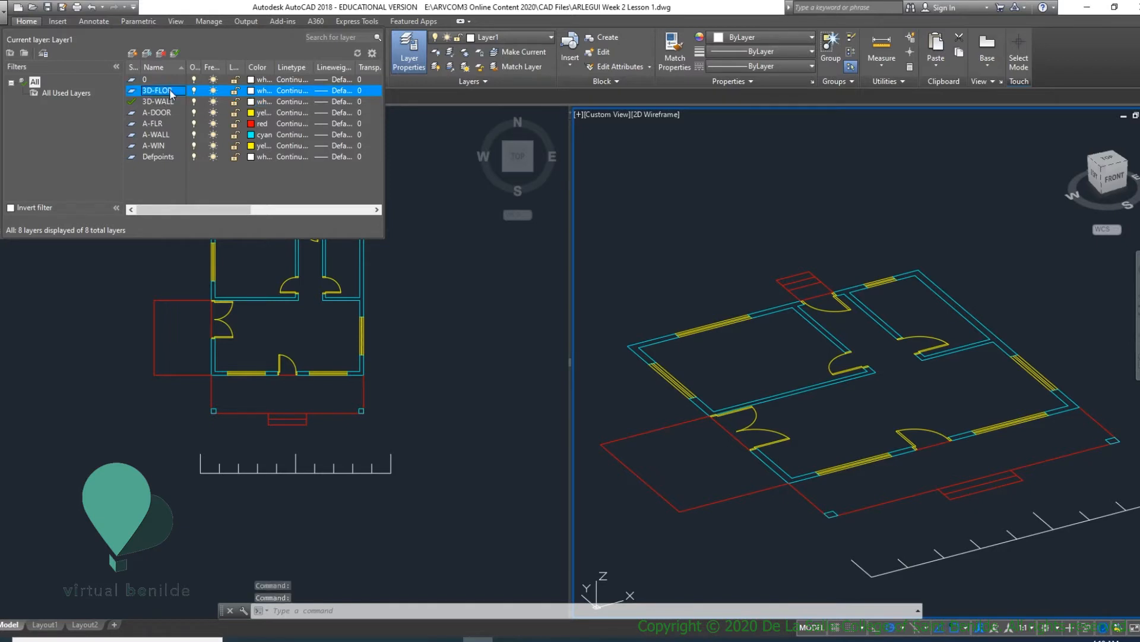
left_click(252, 91)
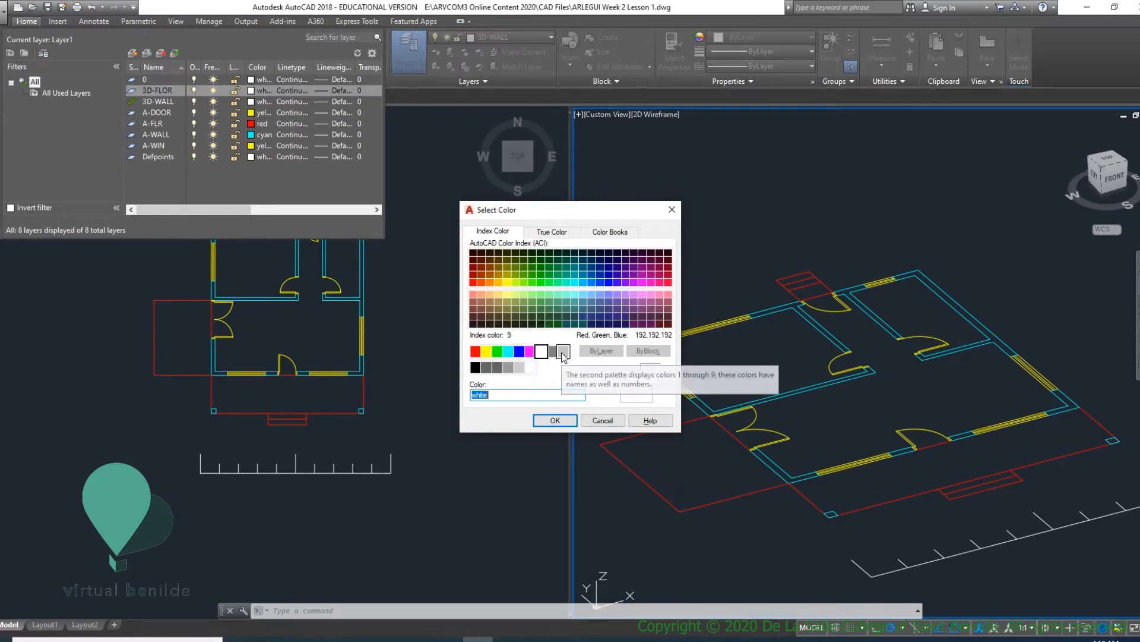
left_click(479, 354)
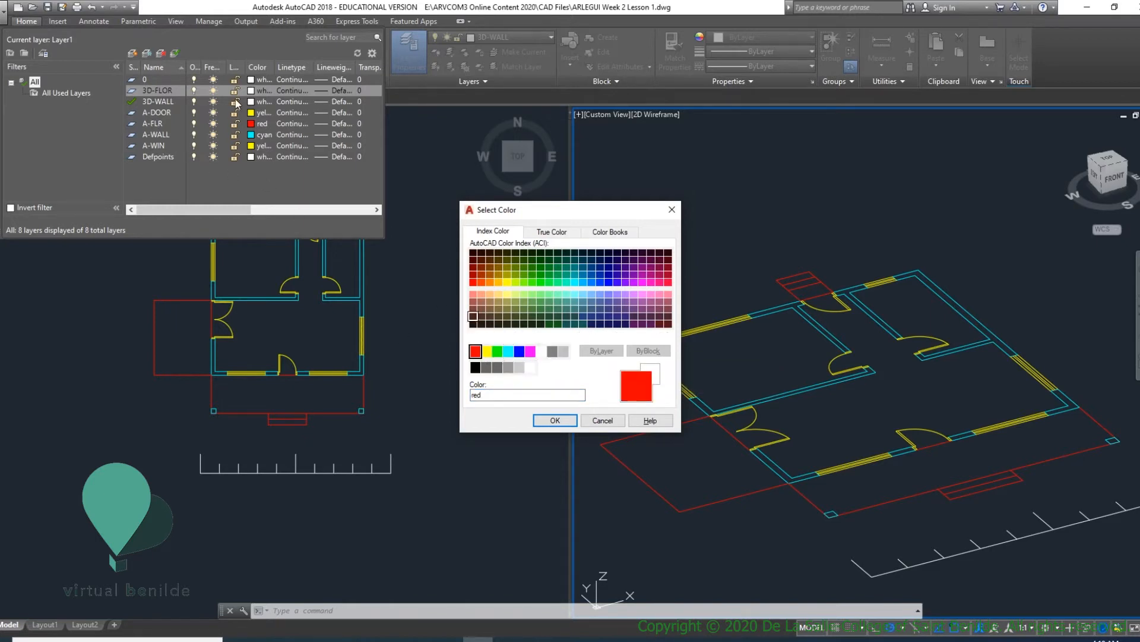
left_click(555, 420)
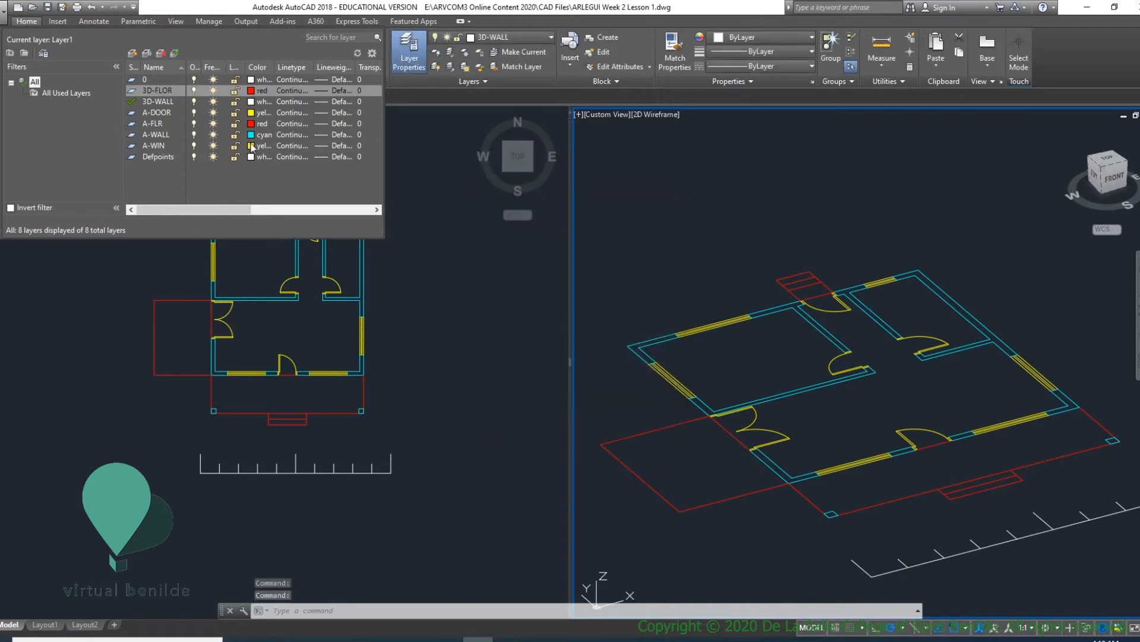
left_click(255, 102)
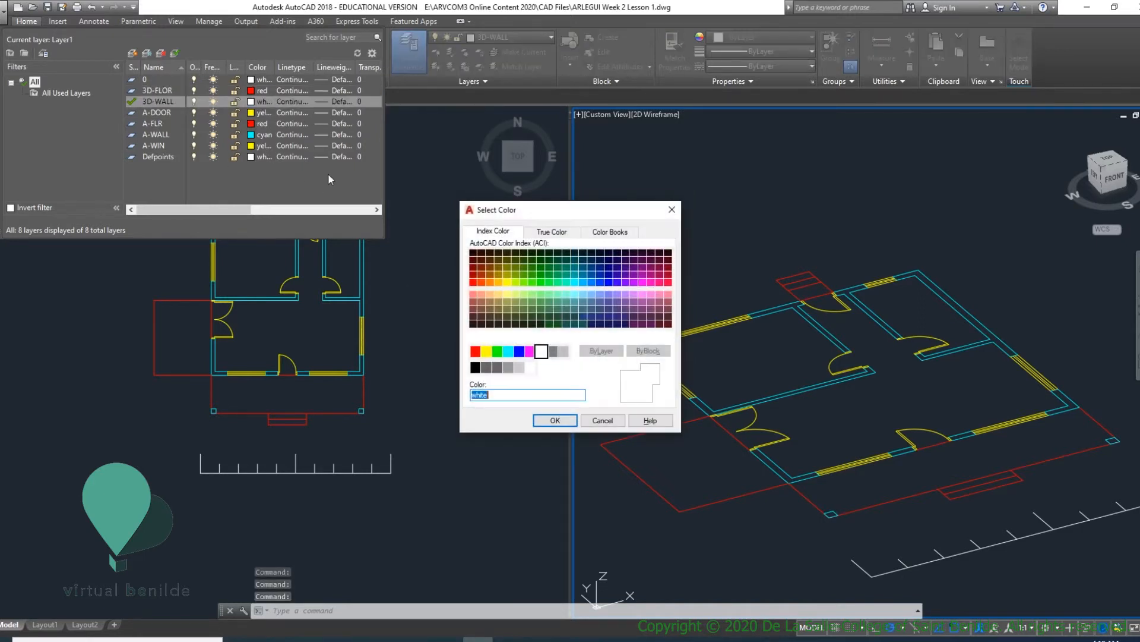
left_click(507, 352)
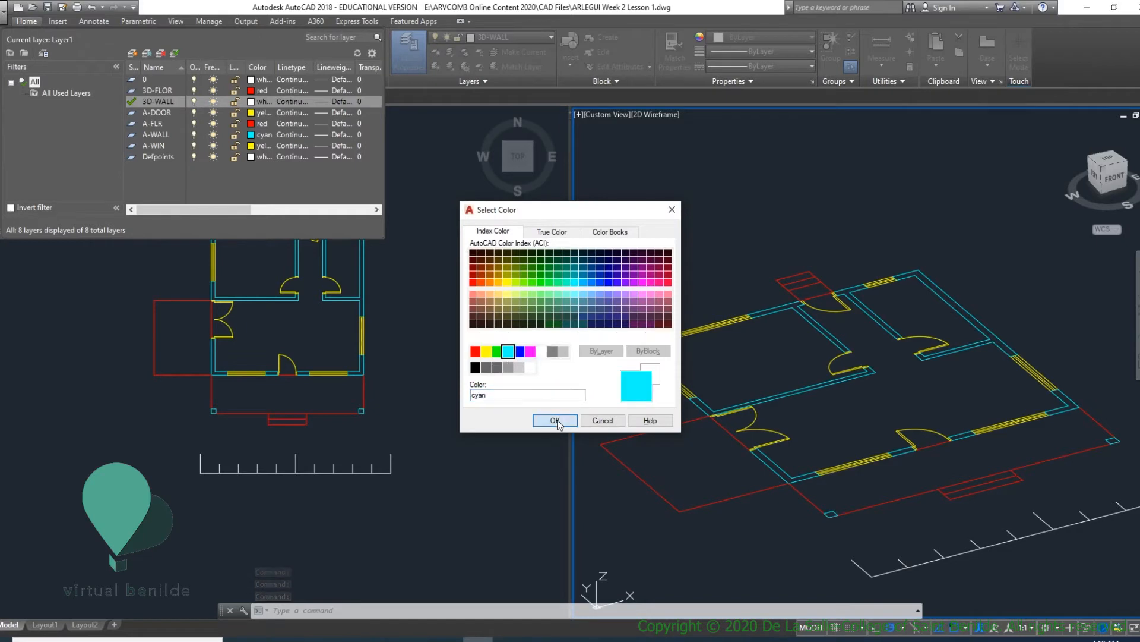
left_click(554, 420)
- Make 3D-FLOR the current layer and draw a test rectangle in the empty space beside the plan in the 3D viewport
left_click(149, 93)
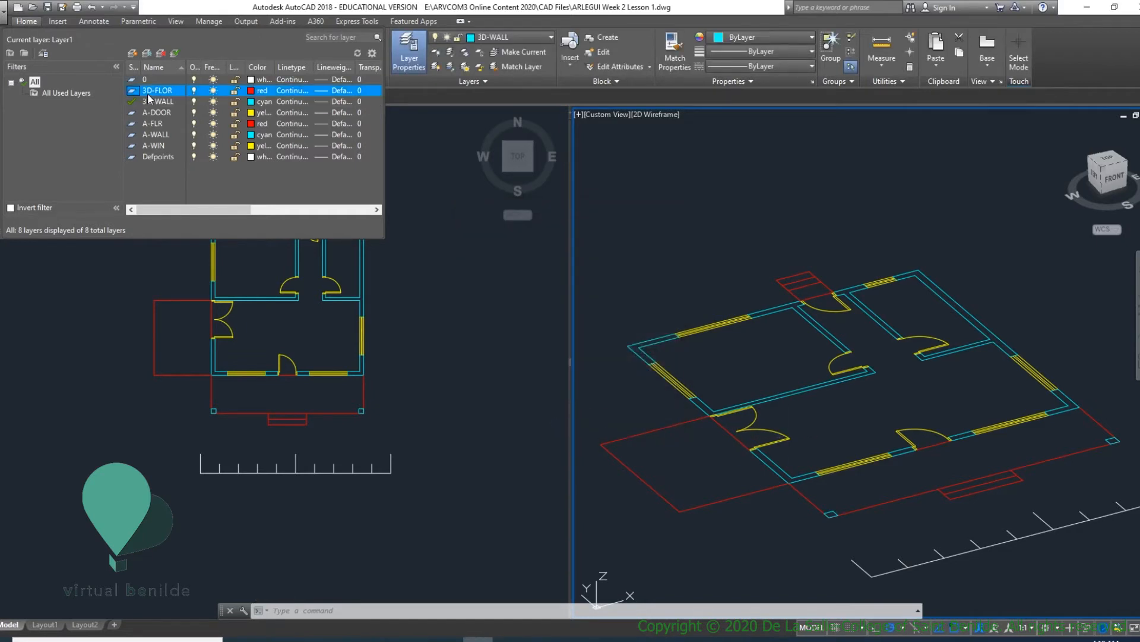
left_click(176, 55)
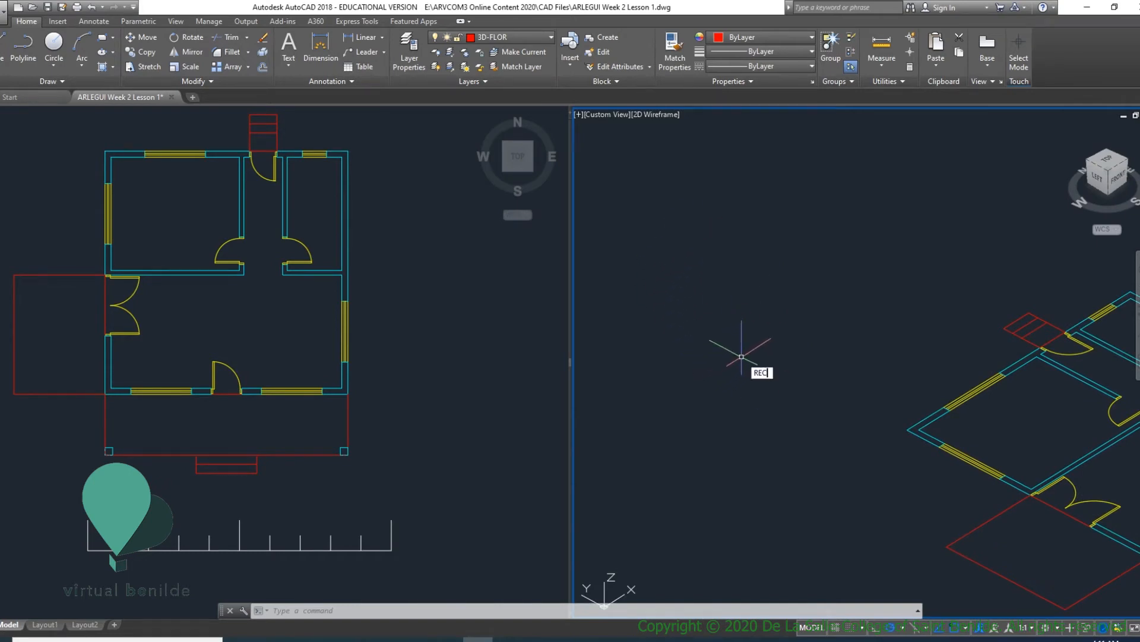
key("Return")
left_click(696, 402)
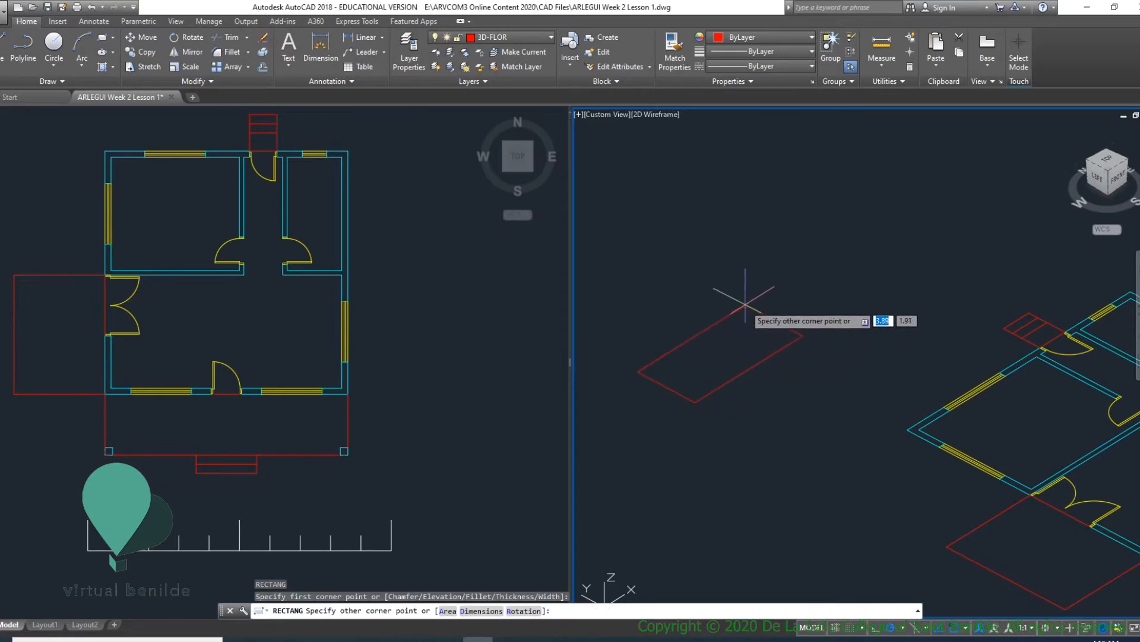
left_click(746, 303)
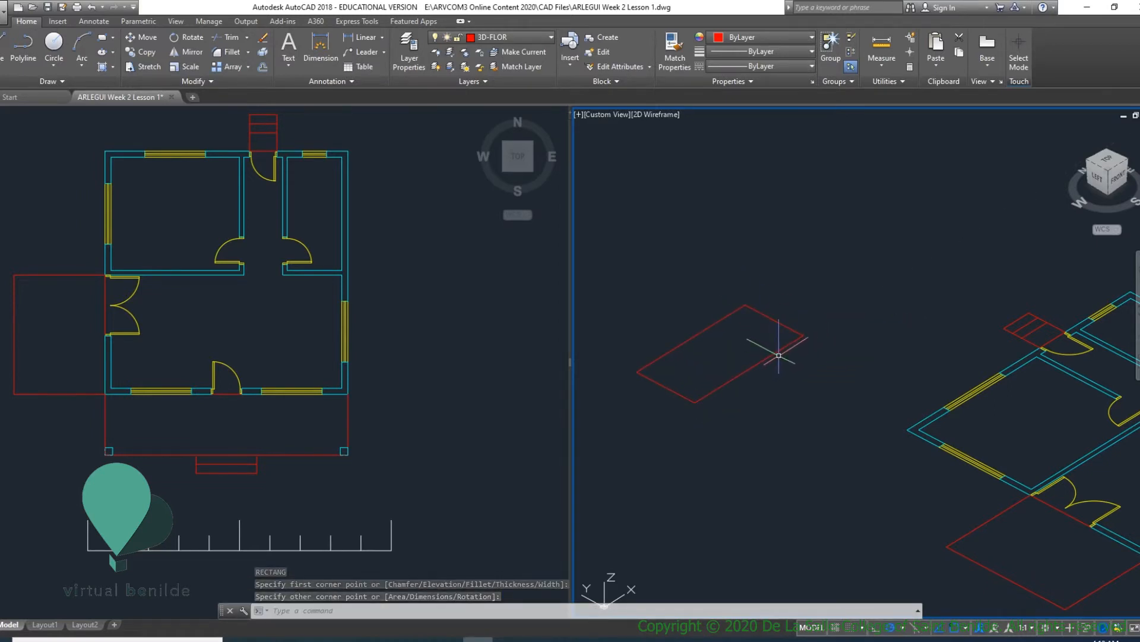
- Extrude the test rectangle upward to a height of 3
type("EXT")
key("Return")
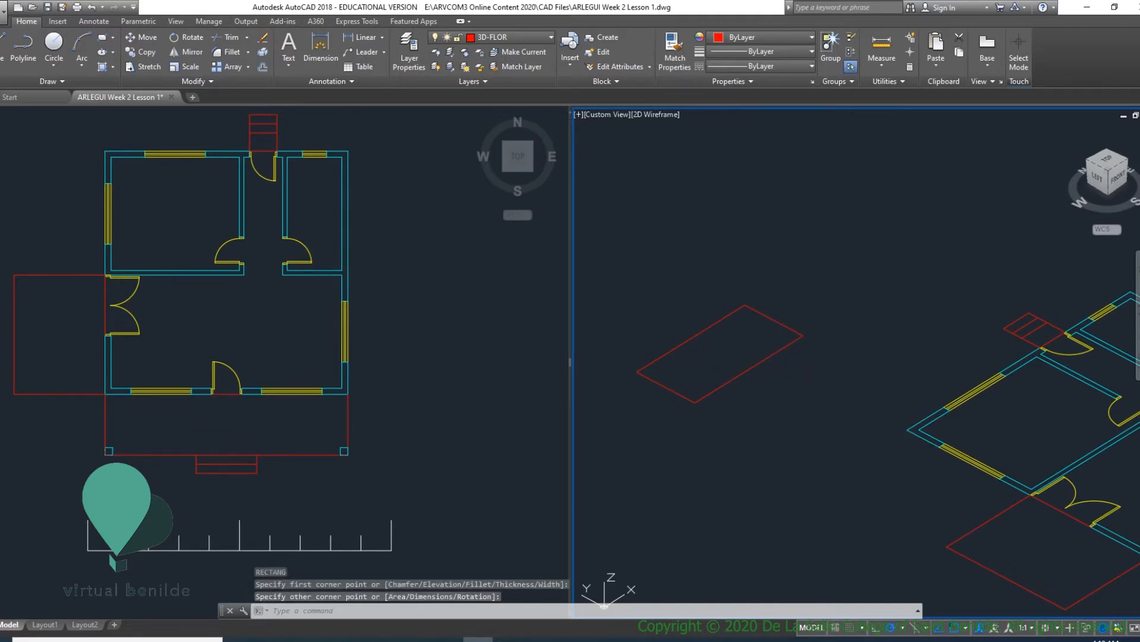
left_click(766, 356)
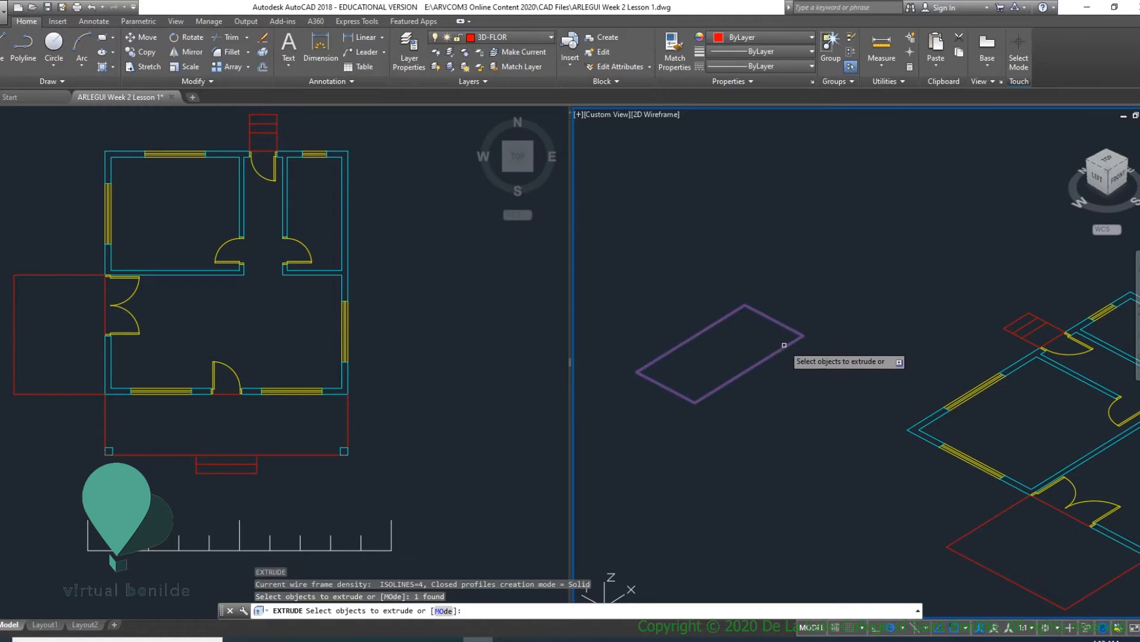
key("Return")
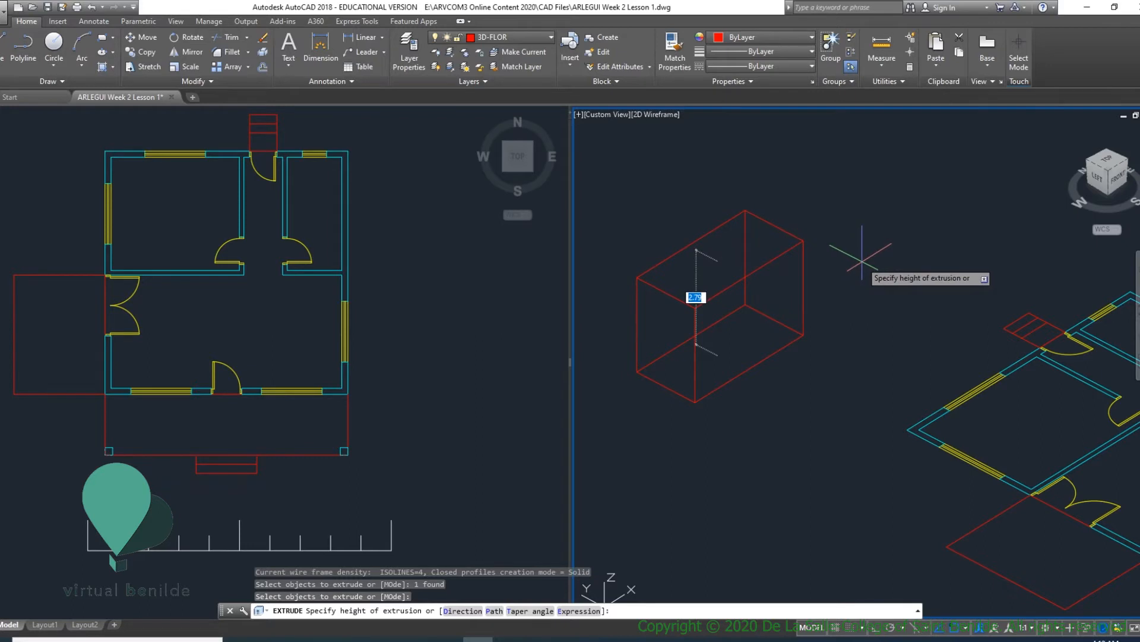
key("Return")
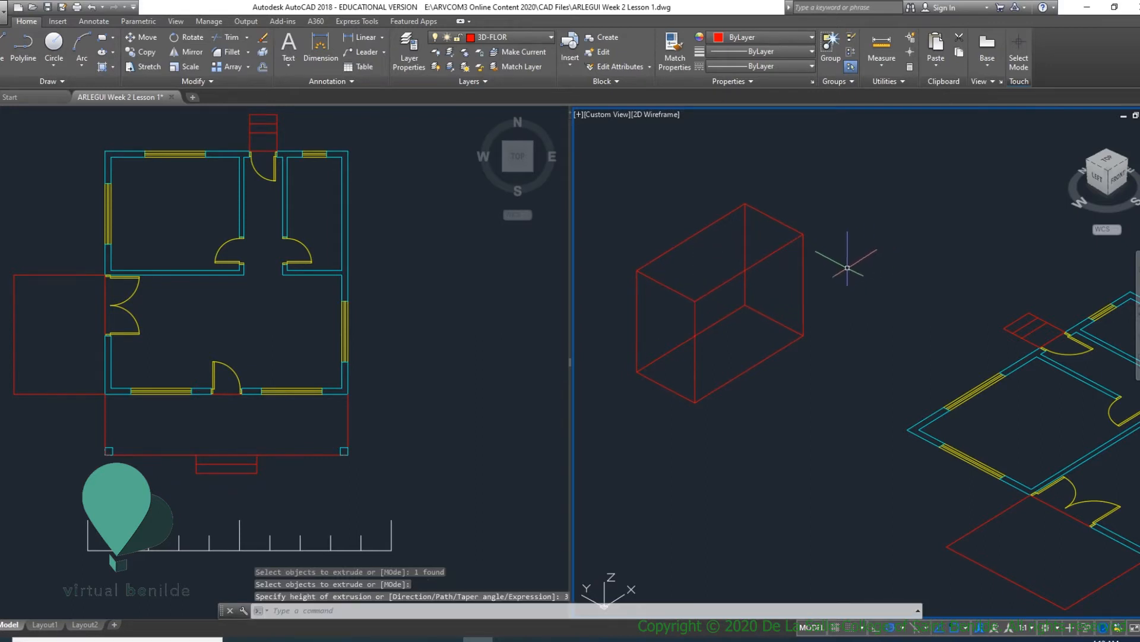
- View the extruded box with its hidden lines removed using HIDE, then regenerate the view and look at the box from the front
mouse_move(848, 280)
middle_mouse_down("shift")
mouse_move(847, 297)
mouse_move(816, 270)
mouse_move(856, 270)
mouse_move(848, 279)
mouse_move(847, 270)
middle_mouse_up("shift")
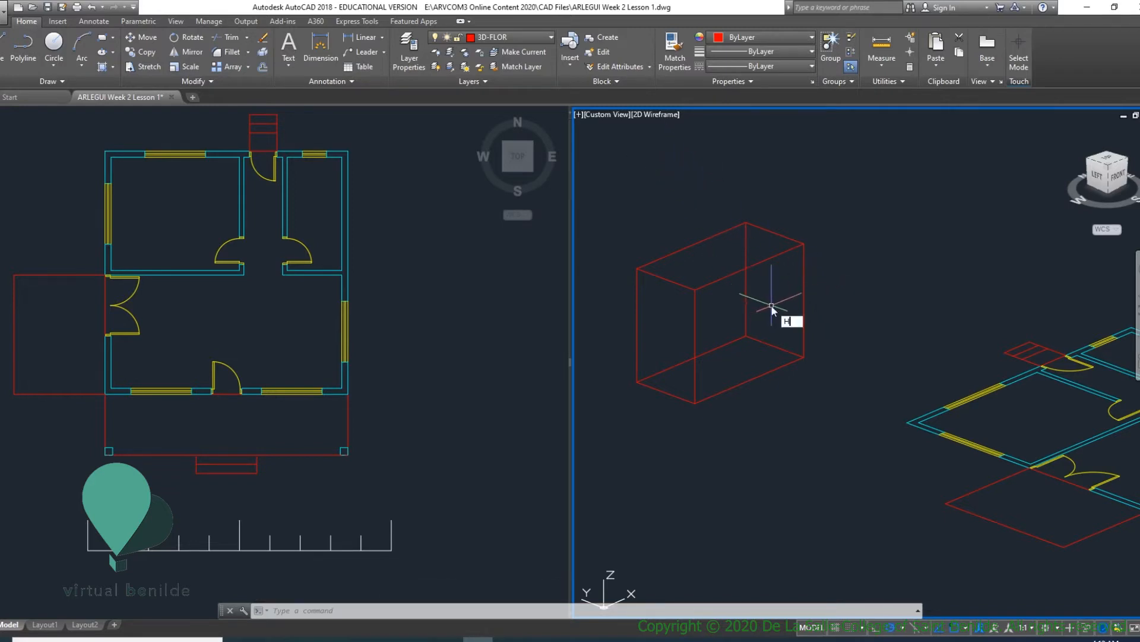
type("IDE")
key("Return")
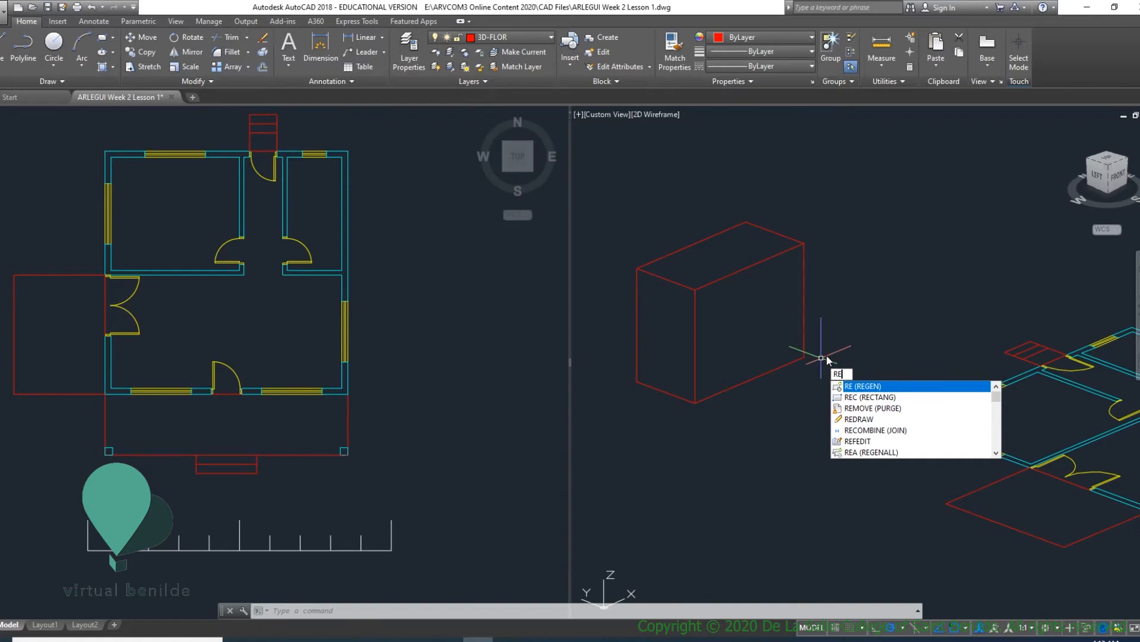
key("Return")
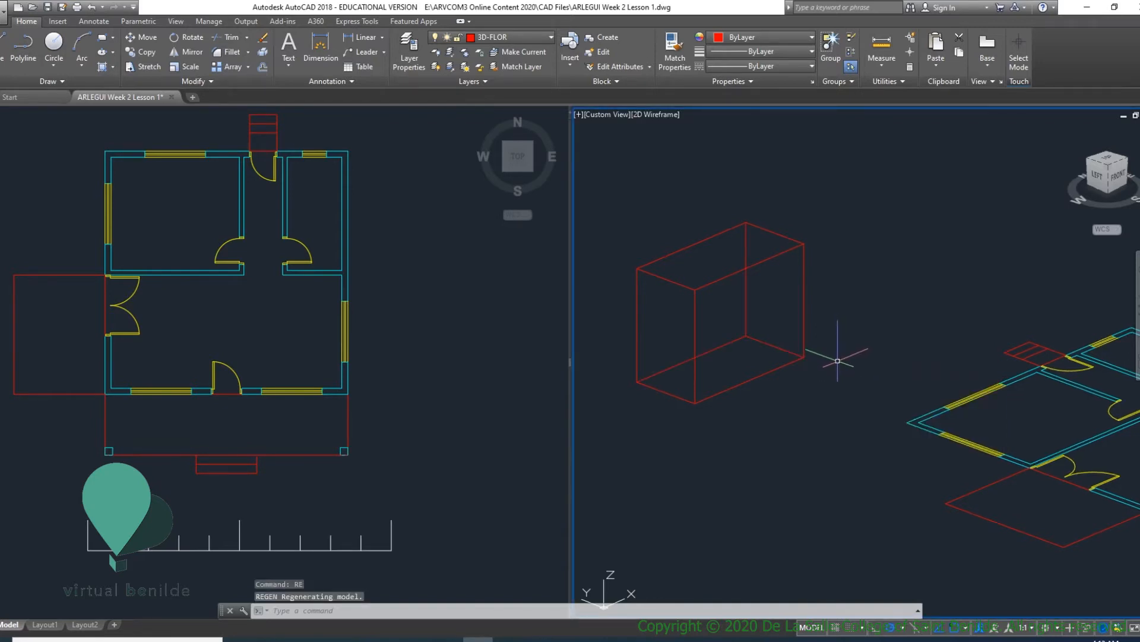
middle_click_drag(838, 360, 805, 416, "shift")
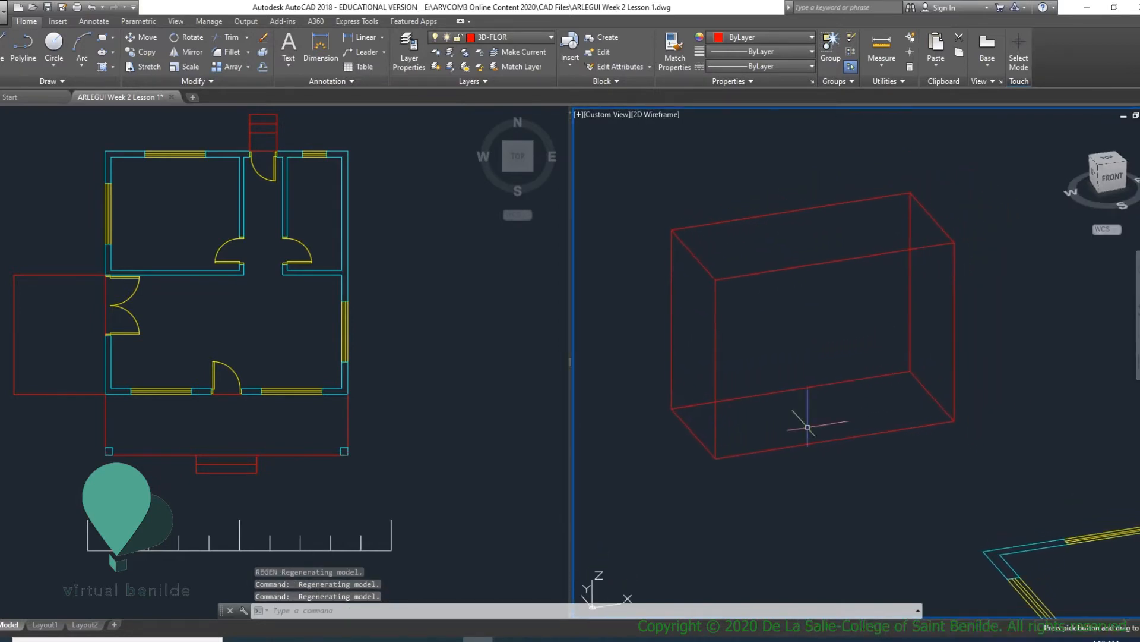
- Set the 3D viewport's visual style to Conceptual and orbit around the shaded box
left_click(656, 115)
left_click(736, 163)
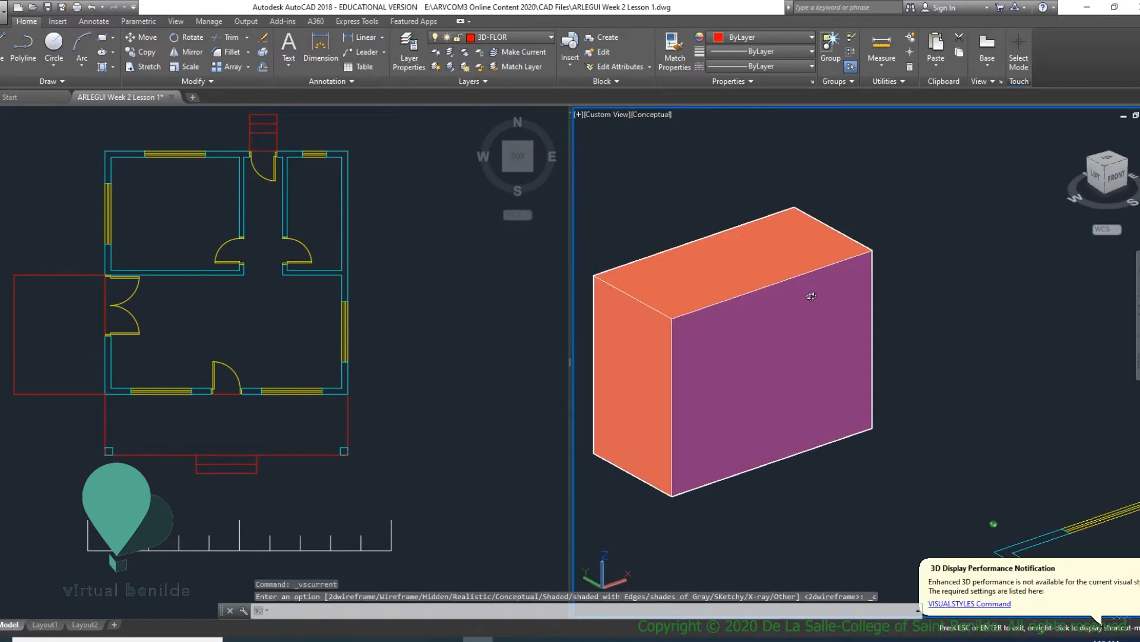
mouse_move(956, 355)
middle_mouse_down("shift")
mouse_move(927, 404)
mouse_move(951, 409)
mouse_move(873, 445)
mouse_move(754, 389)
mouse_move(1009, 437)
mouse_move(964, 458)
mouse_move(815, 381)
middle_mouse_up("shift")
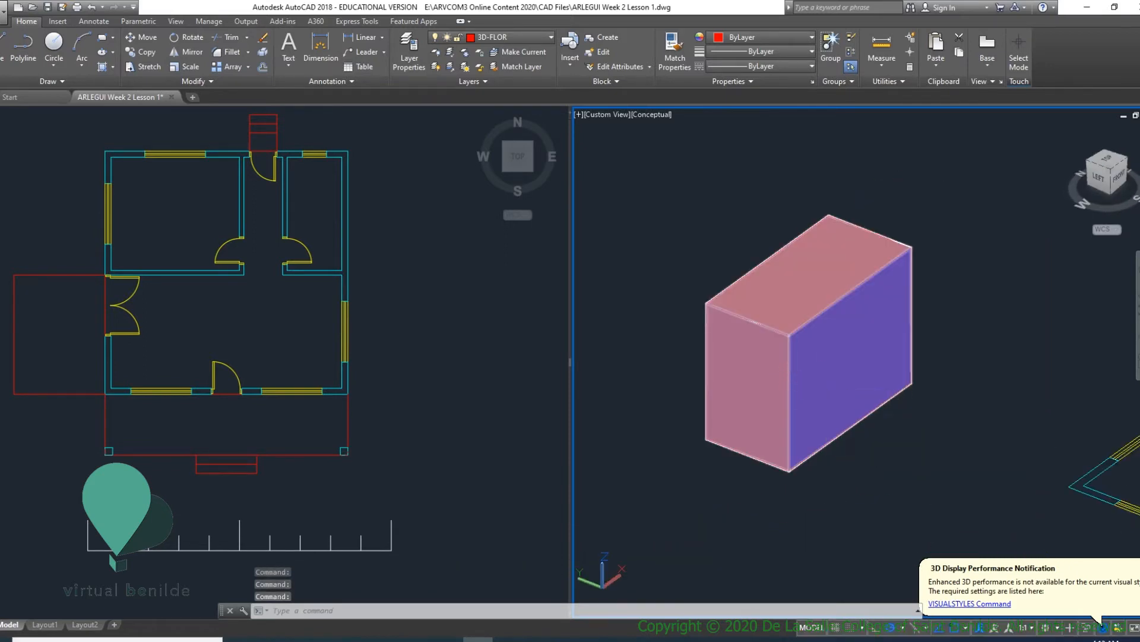
- Explode the extruded test box into separate face regions
type("x")
key("Return")
left_click(796, 344)
key("Return")
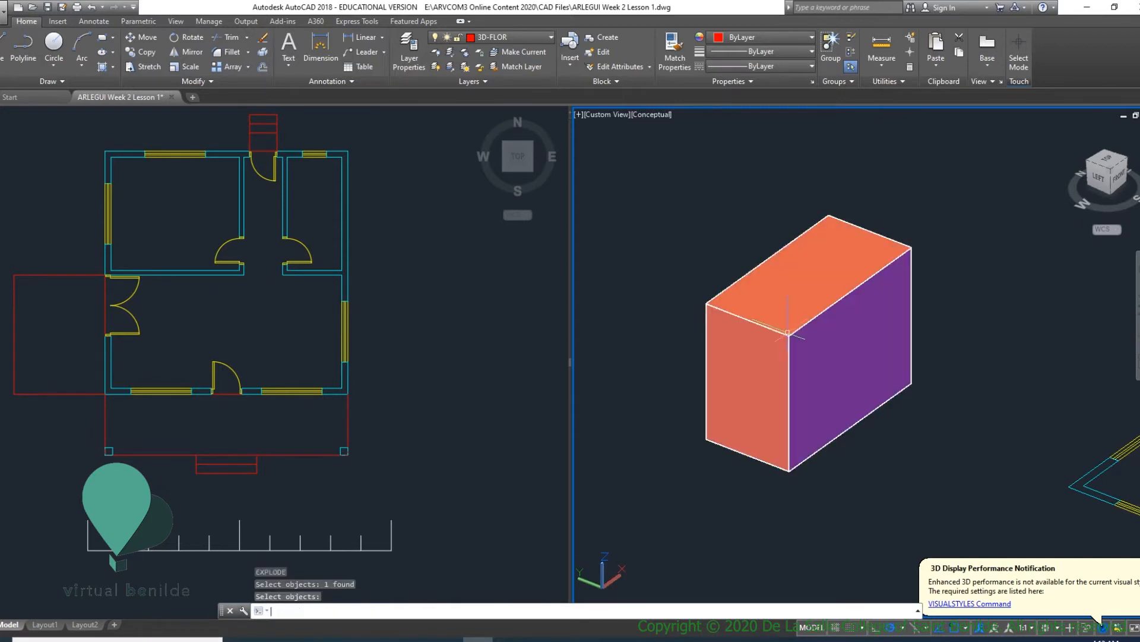
mouse_move(824, 339)
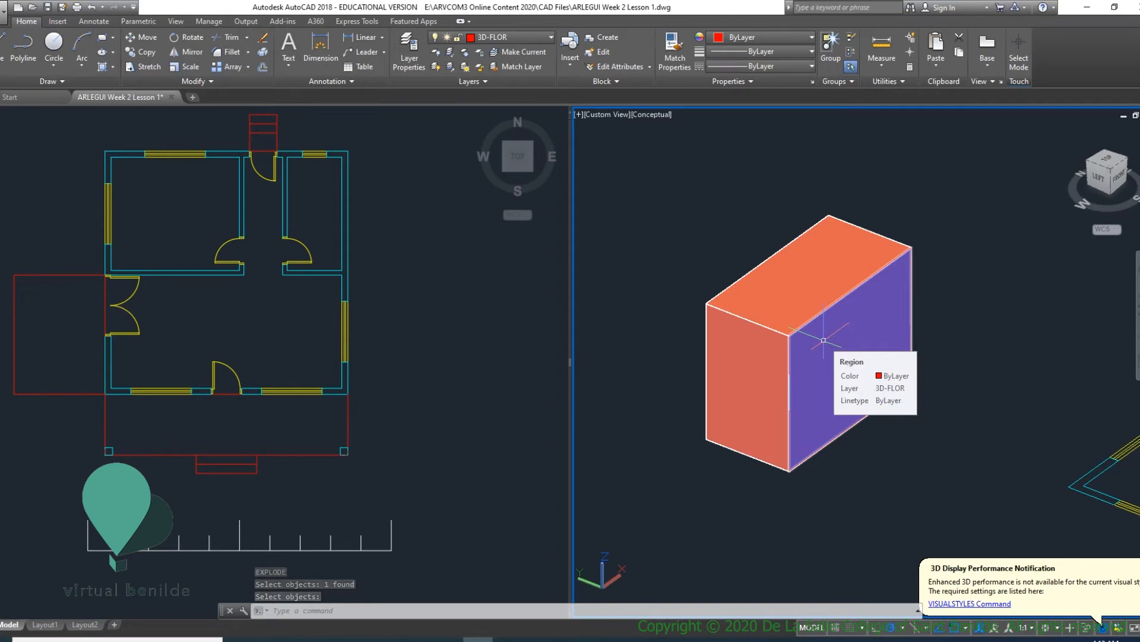
- Explode the box's front face region into its edge lines and look into the opened box
left_click(868, 332)
type("explode")
key("Return")
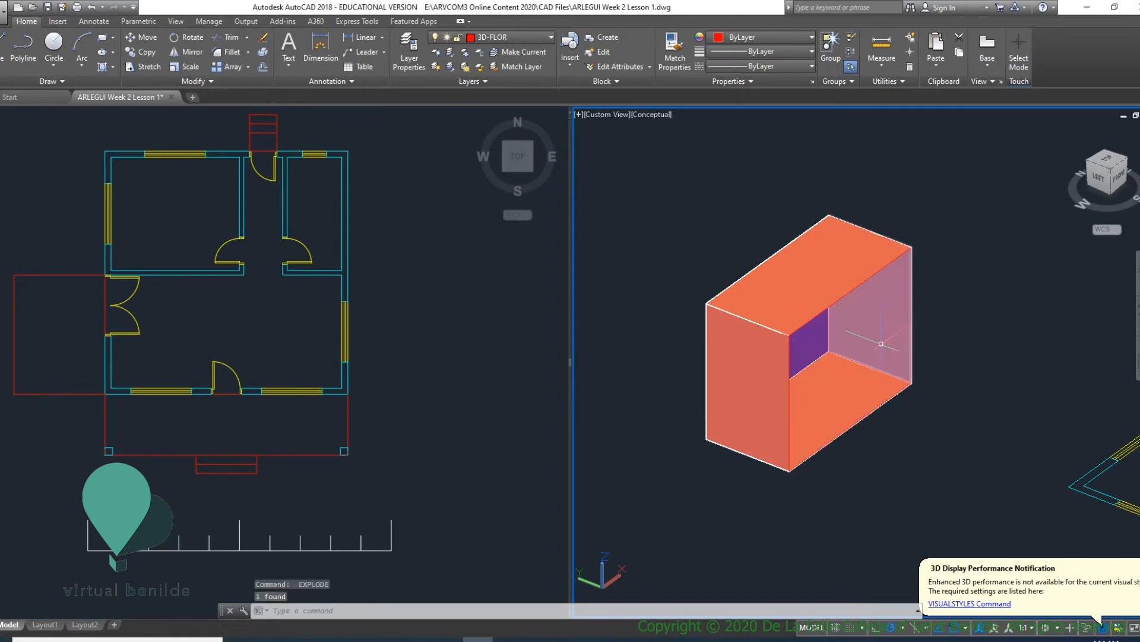
middle_click_drag(882, 343, 817, 373, "shift")
scroll(830, 351, "up", 2)
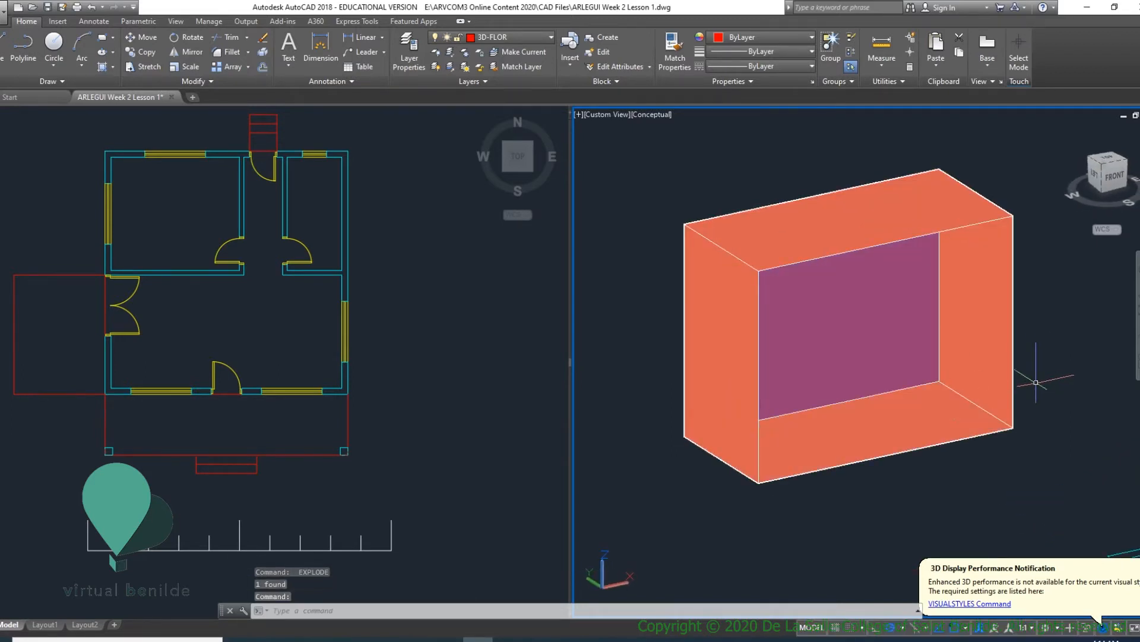
middle_click_drag(776, 299, 801, 345)
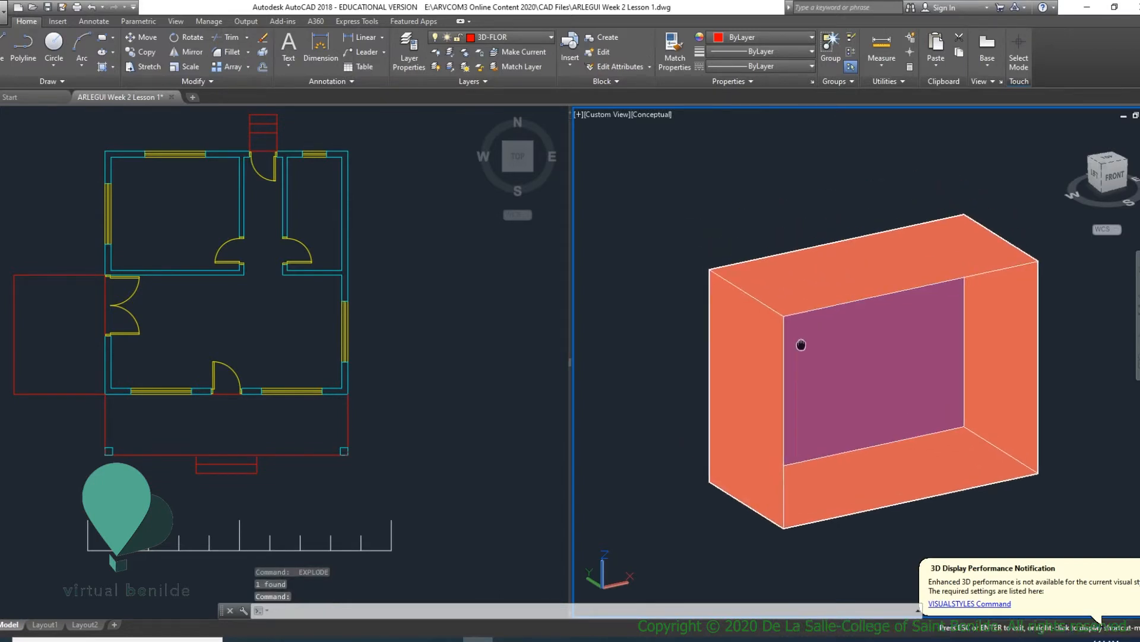
mouse_move(893, 393)
middle_mouse_down("shift")
mouse_move(995, 386)
mouse_move(888, 395)
middle_mouse_up("shift")
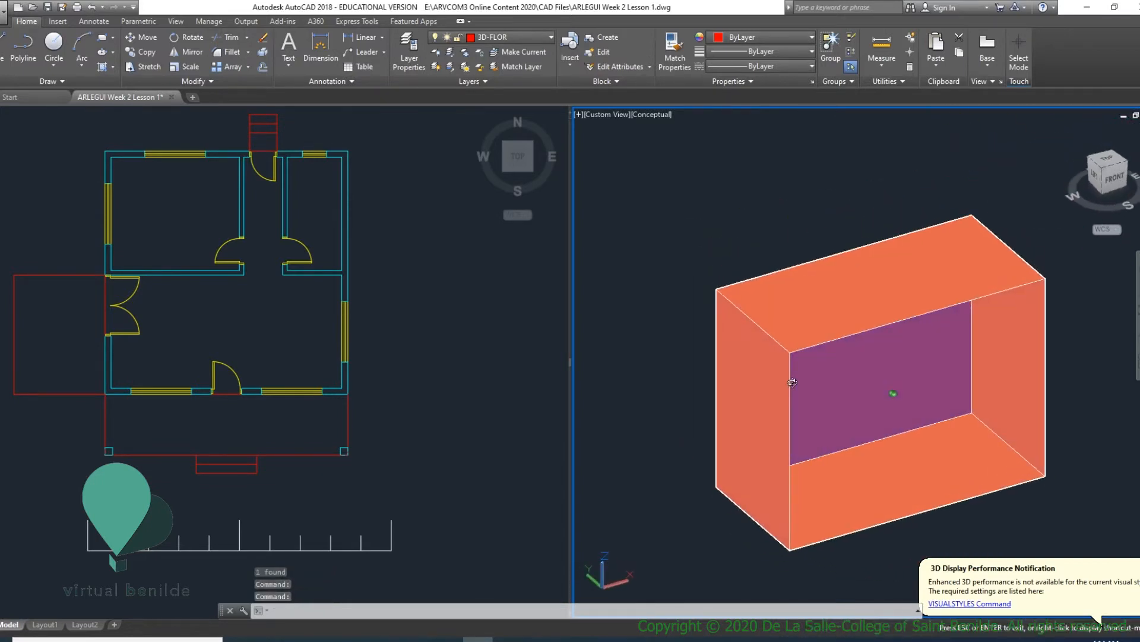
- Erase the box's top face and the loose line along its upper front edge
left_click(909, 314)
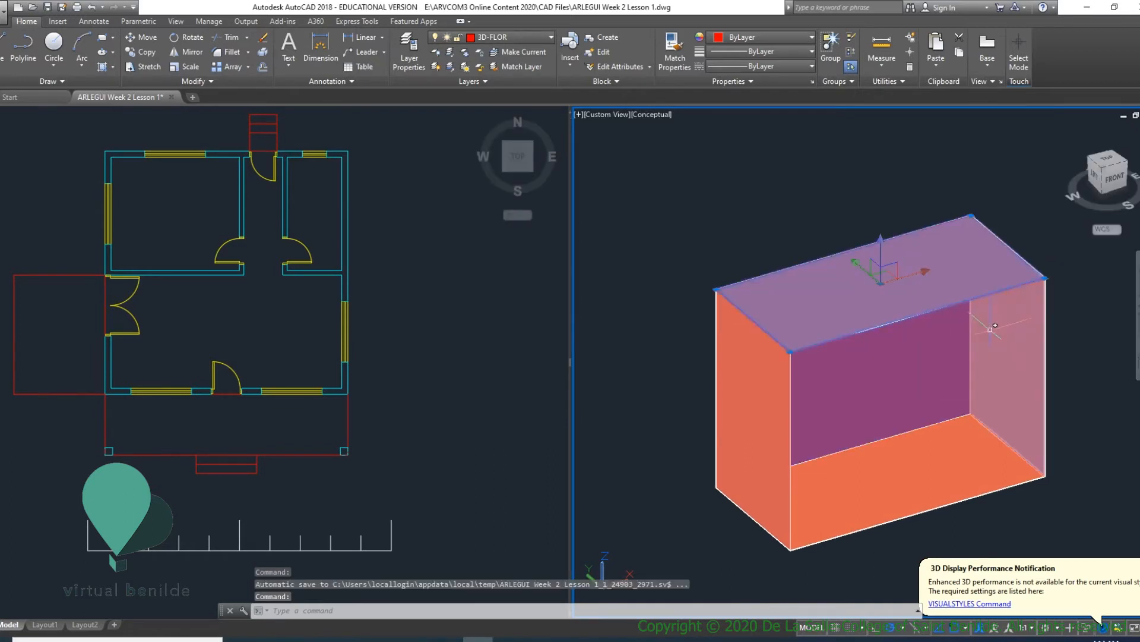
key("Delete")
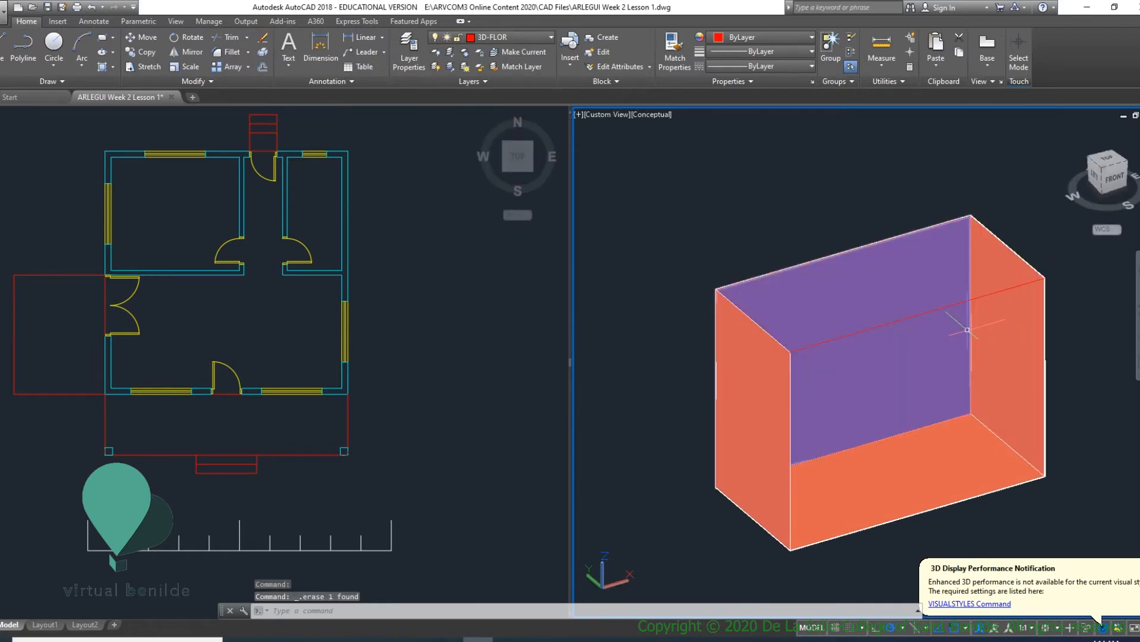
key("Escape")
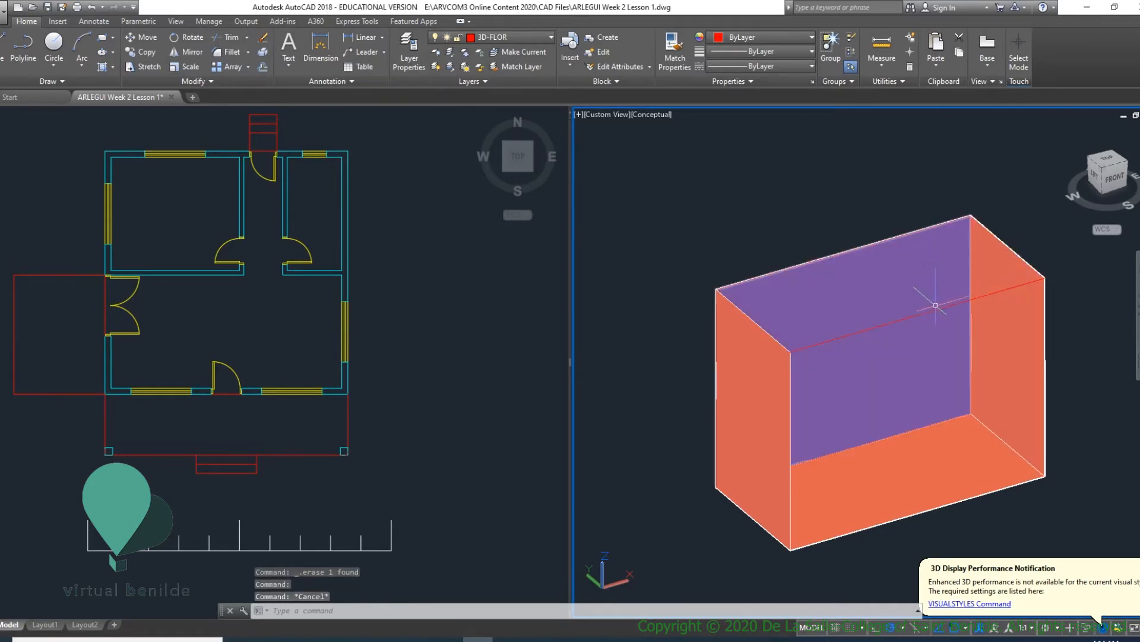
middle_click_drag(940, 316, 950, 282, "shift")
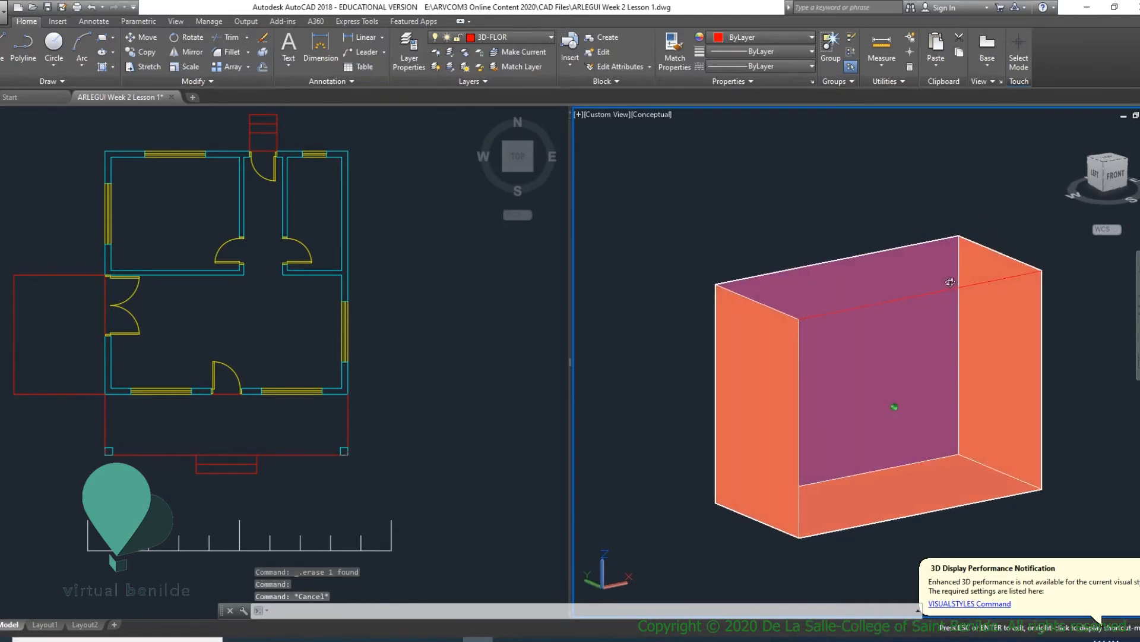
left_click(989, 281)
scroll(992, 283, "up", 3)
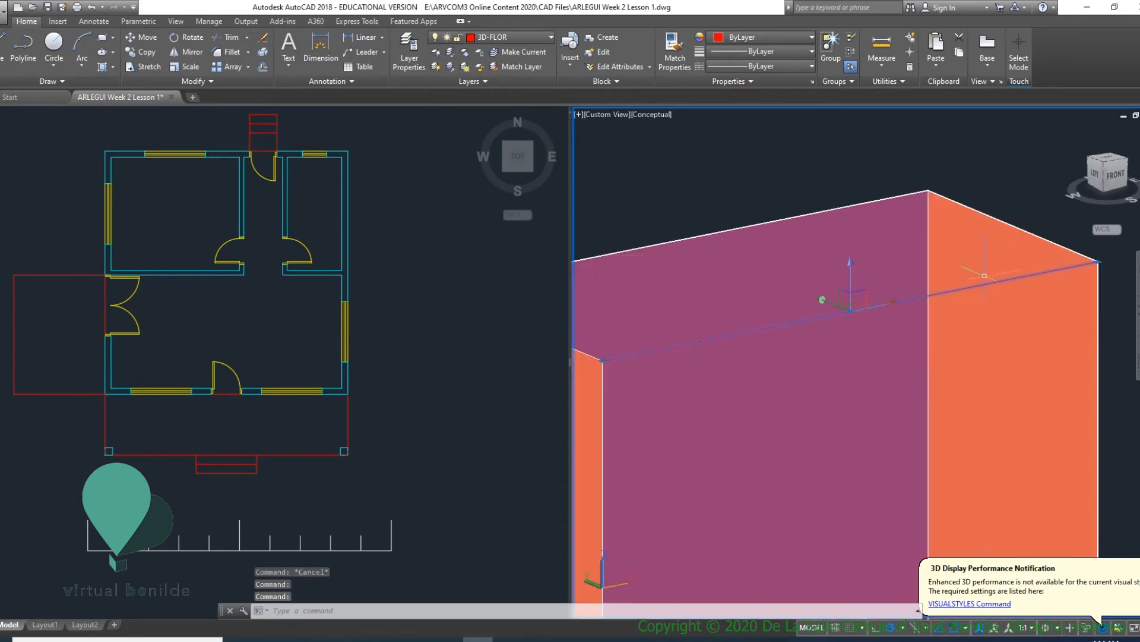
key("Delete")
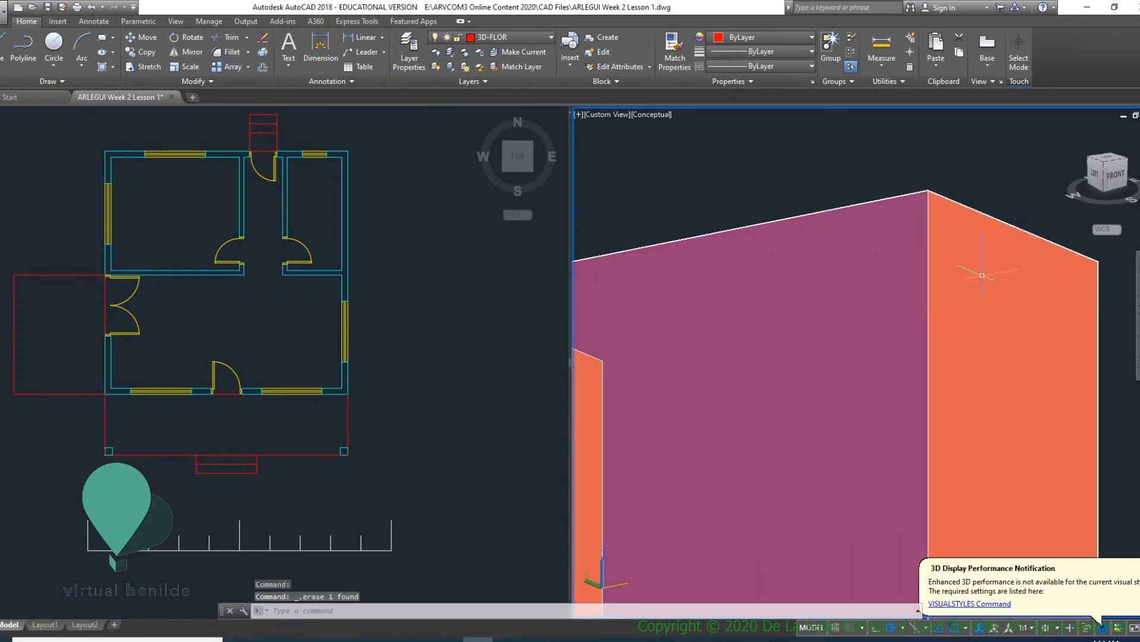
- Erase the box's left side face and view the remaining faces from the left
scroll(986, 279, "down", 3)
mouse_move(996, 326)
middle_mouse_down("shift")
mouse_move(986, 340)
mouse_move(843, 297)
middle_mouse_up("shift")
left_click(825, 285)
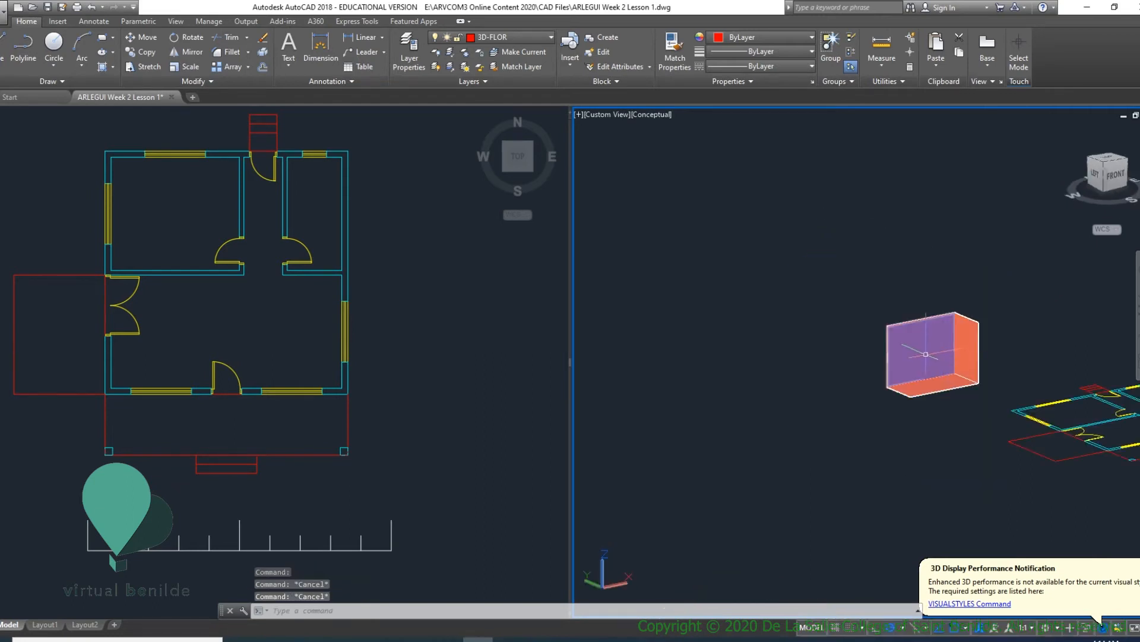
scroll(930, 350, "up", 3)
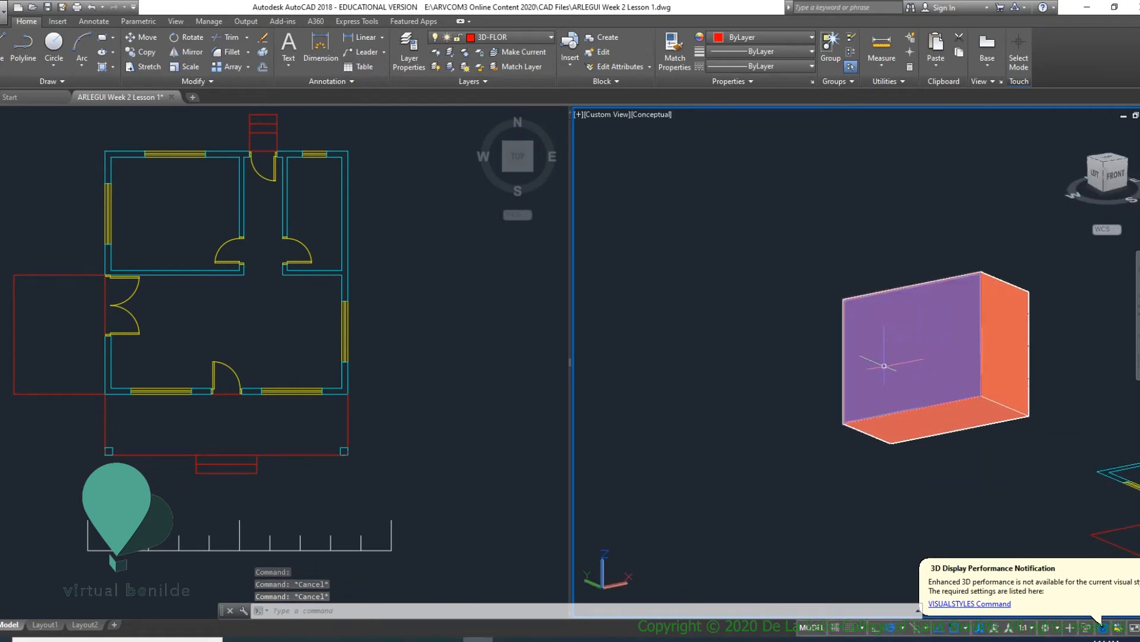
middle_click_drag(909, 346, 959, 368, "shift")
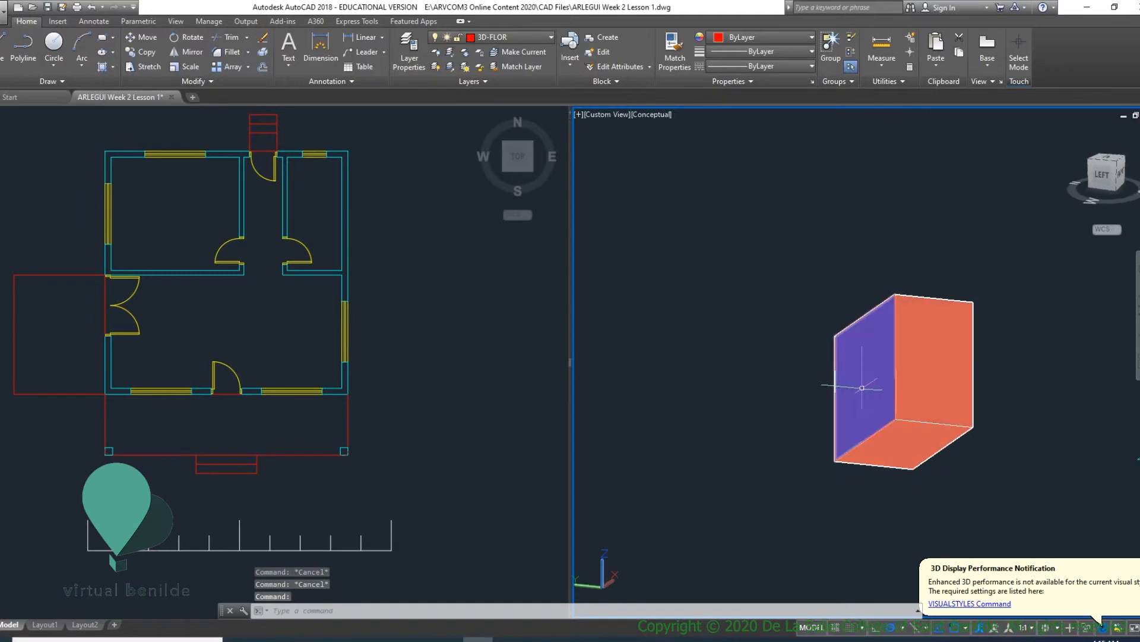
scroll(856, 389, "up", 3)
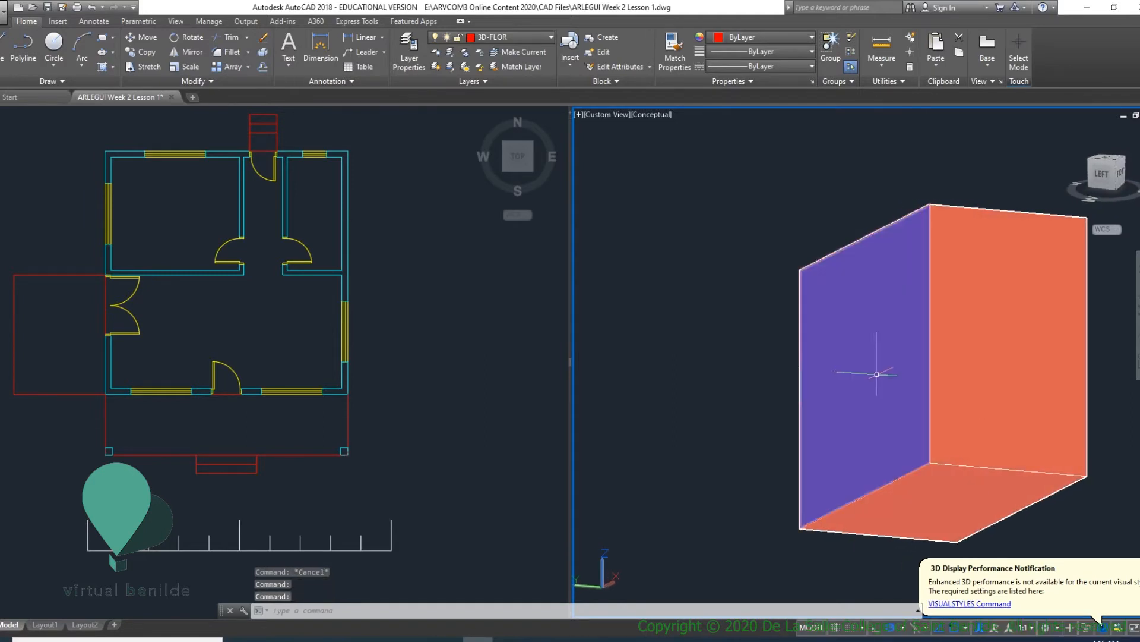
scroll(857, 398, "down", 3)
scroll(900, 353, "up", 4)
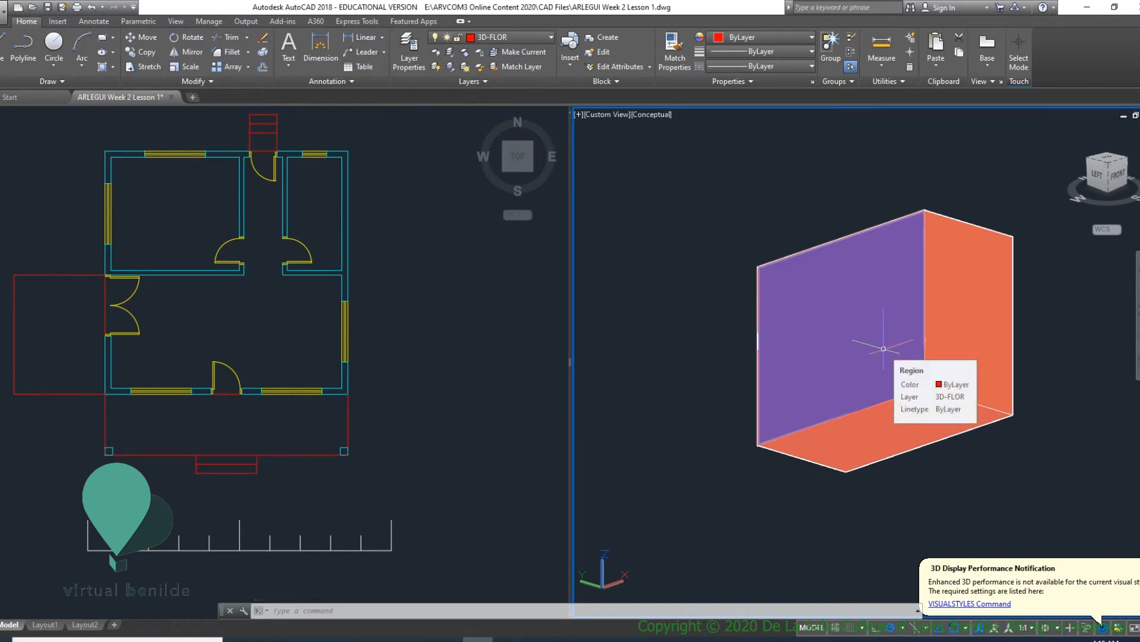
- Erase the box's back, right side and bottom faces with the leftover edge line, and bring the house plan back into view
type("e")
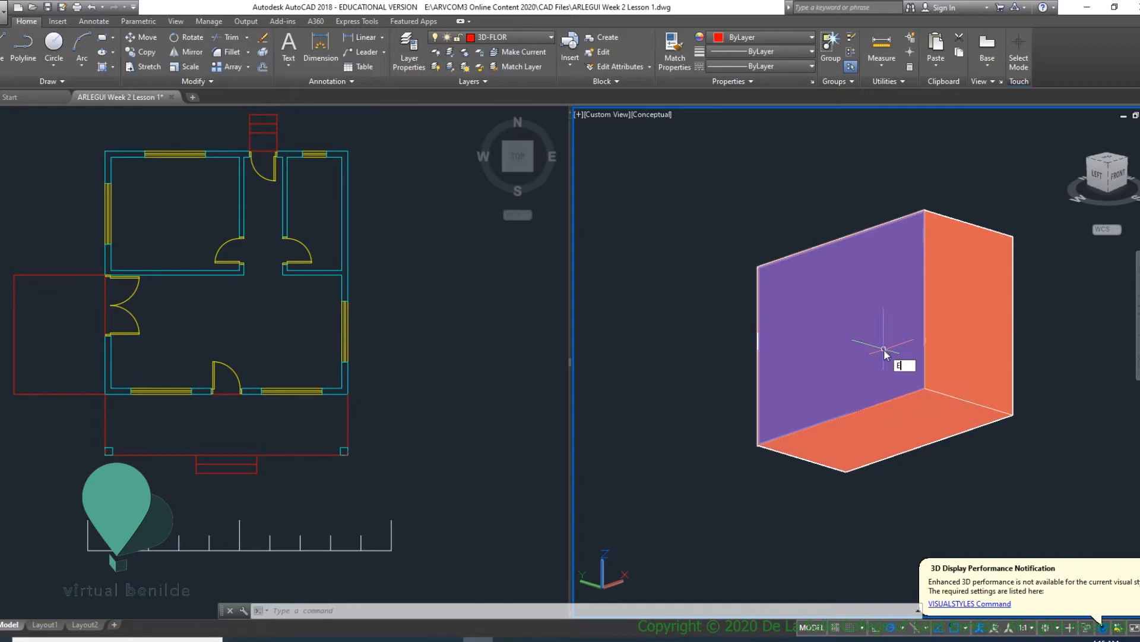
left_click(876, 349)
key("Delete")
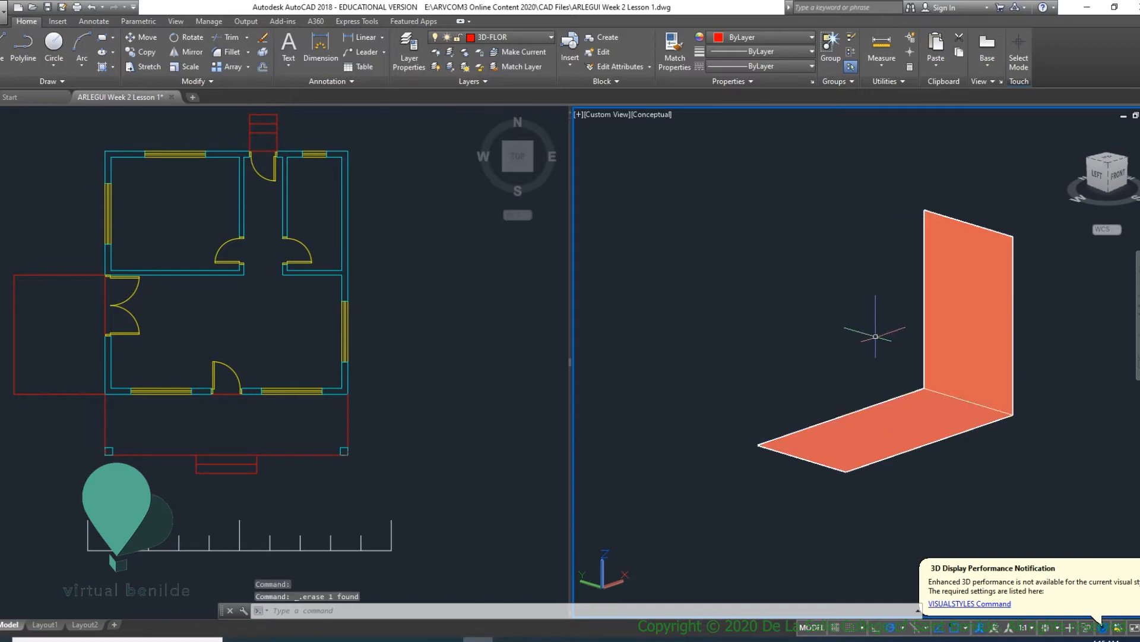
left_click(981, 343)
key("Delete")
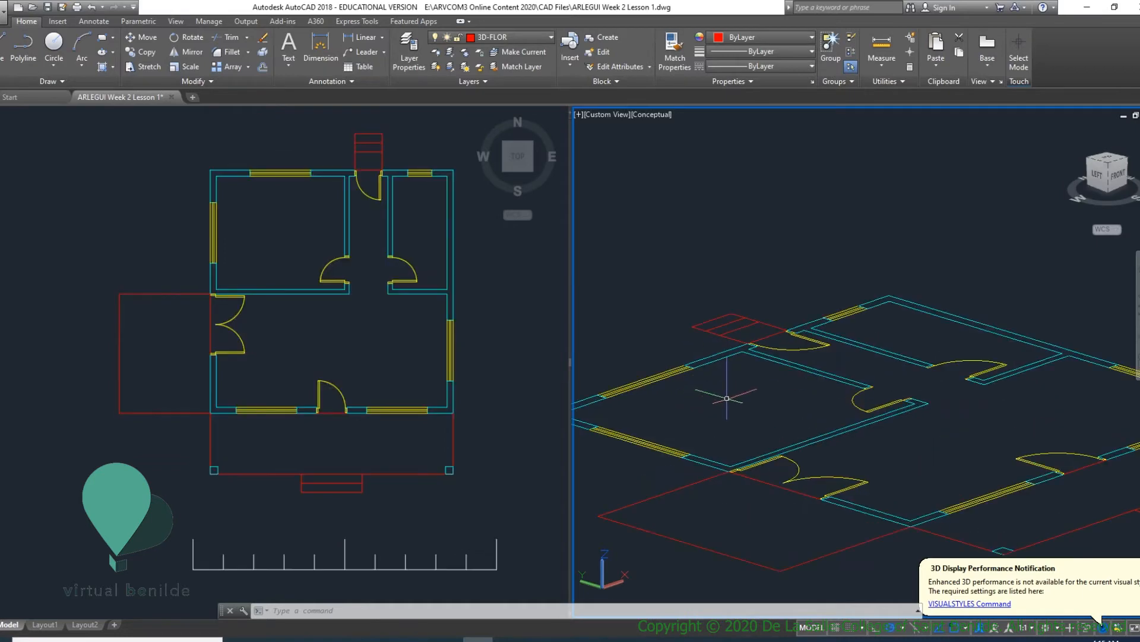
scroll(727, 398, "down", 5)
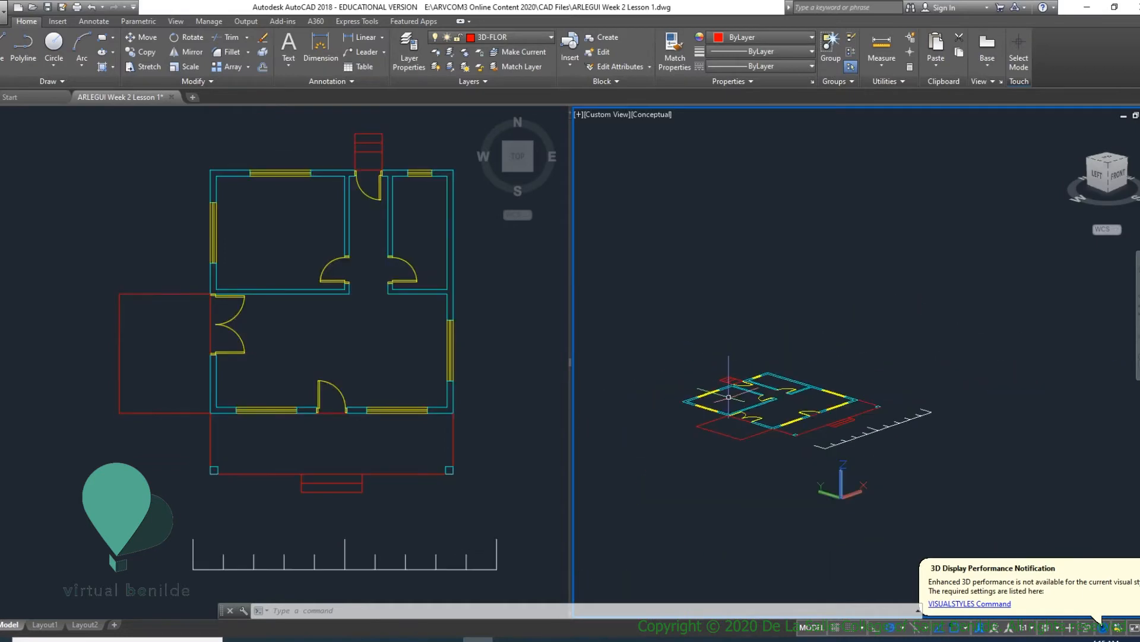
scroll(737, 440, "up", 3)
middle_click_drag(738, 451, 886, 474)
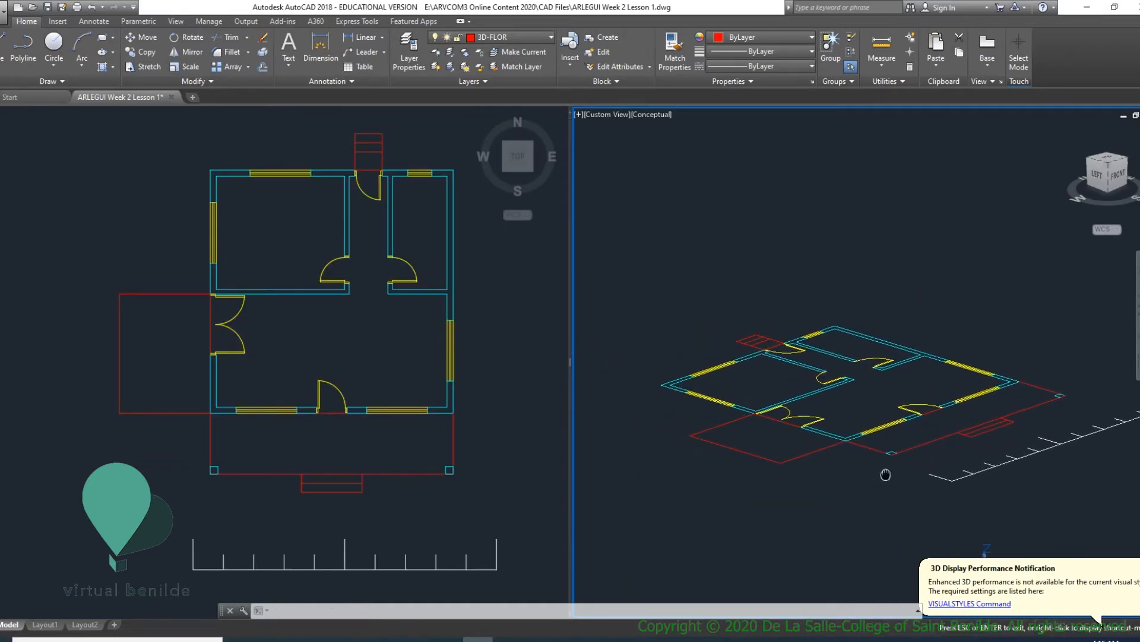
key("Escape")
- Draw a single-segment polyline about 4.18 long at 0° in the empty space beside the plan in the 3D viewport
left_click(398, 339)
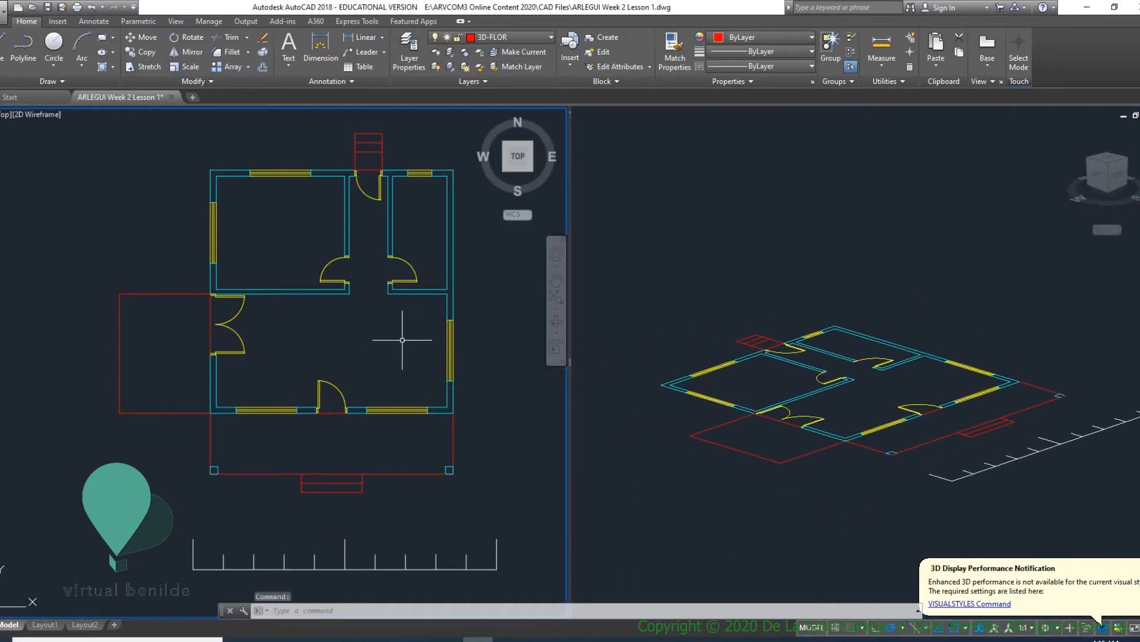
left_click(774, 394)
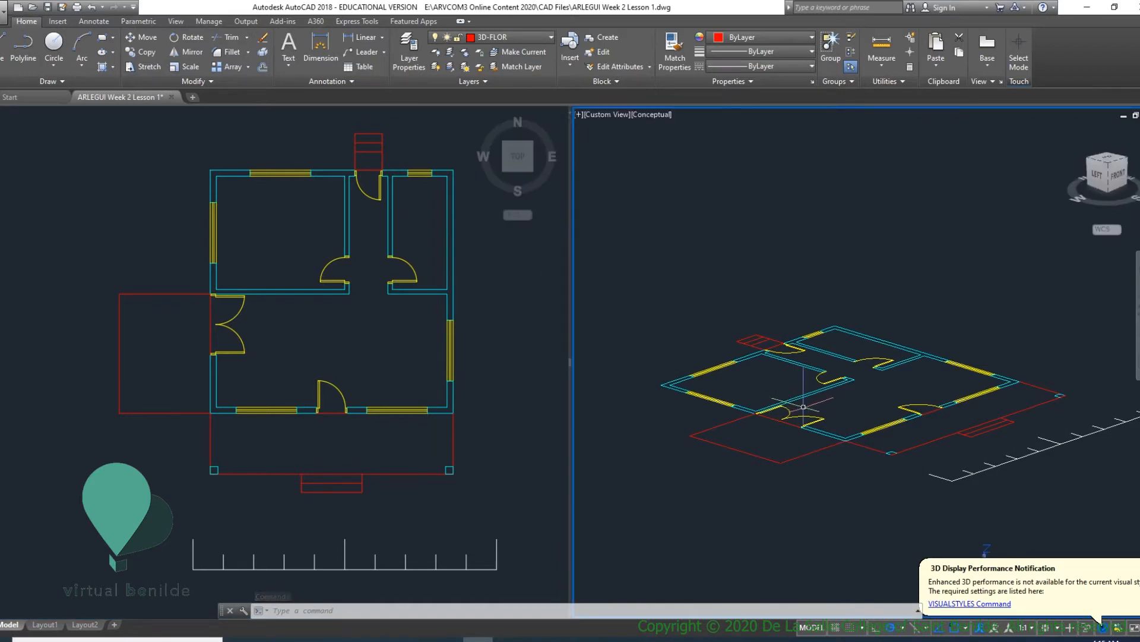
scroll(738, 386, "up", 3)
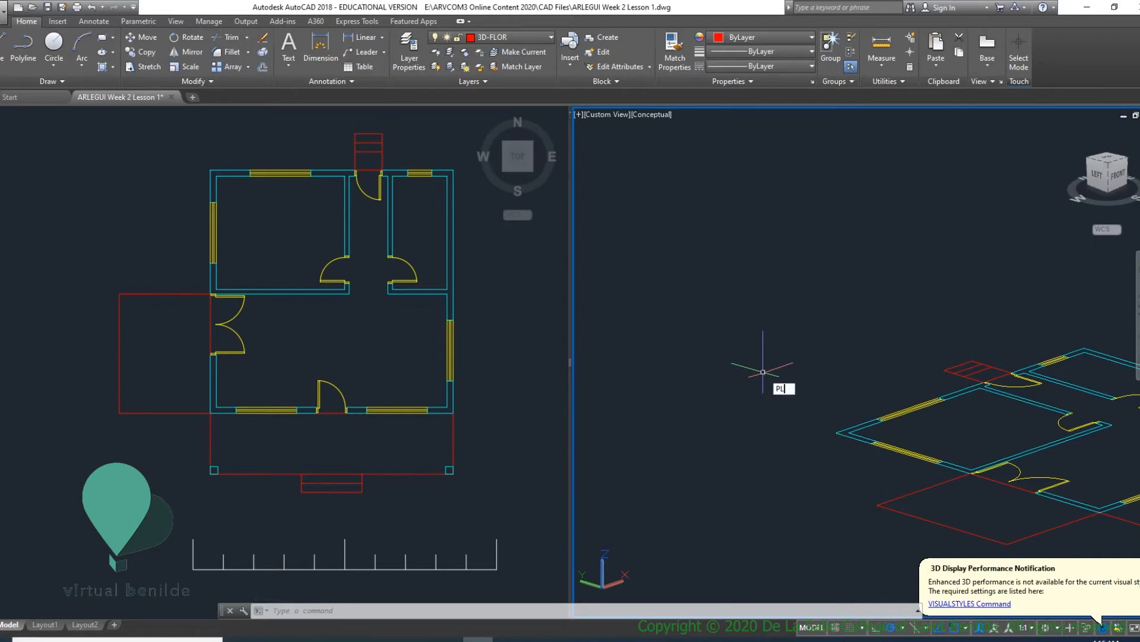
key("Return")
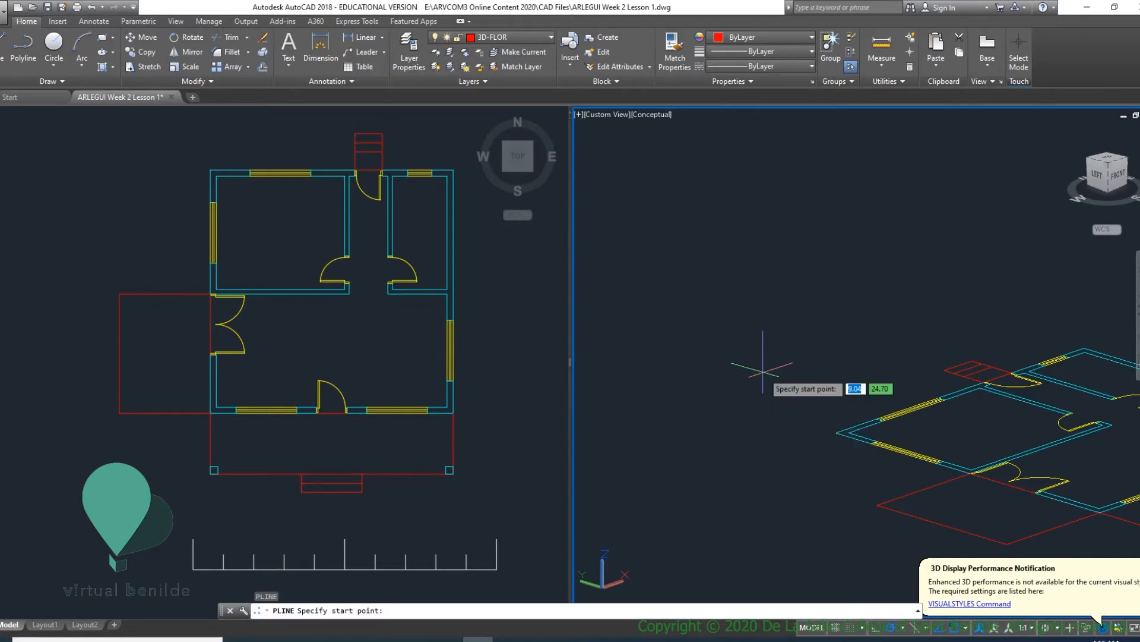
left_click(730, 391)
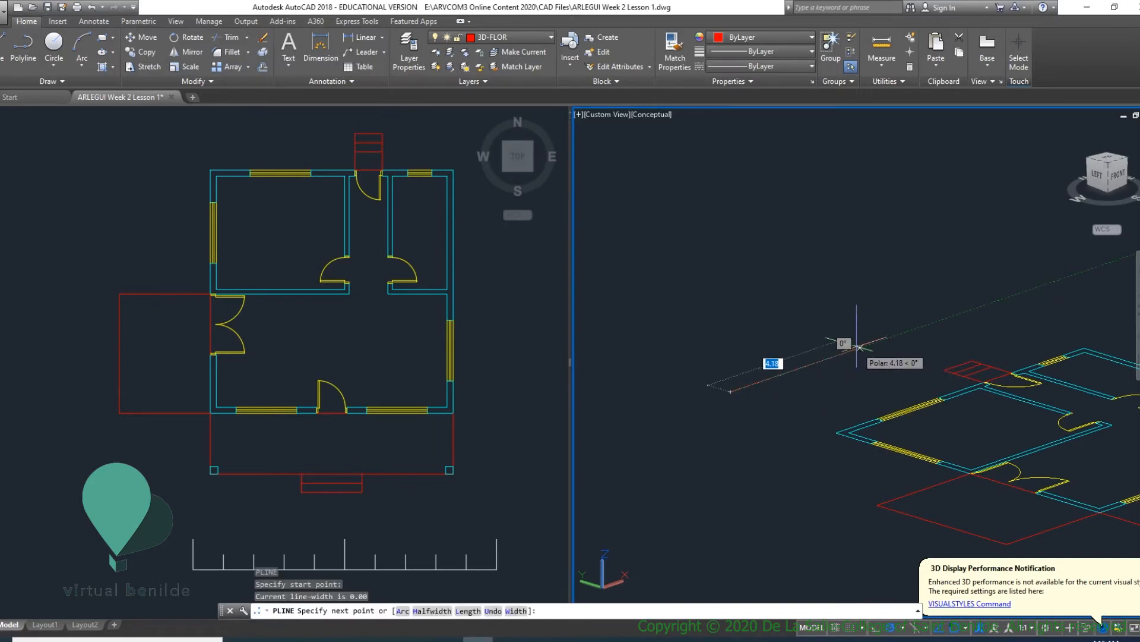
left_click(860, 346)
key("Return")
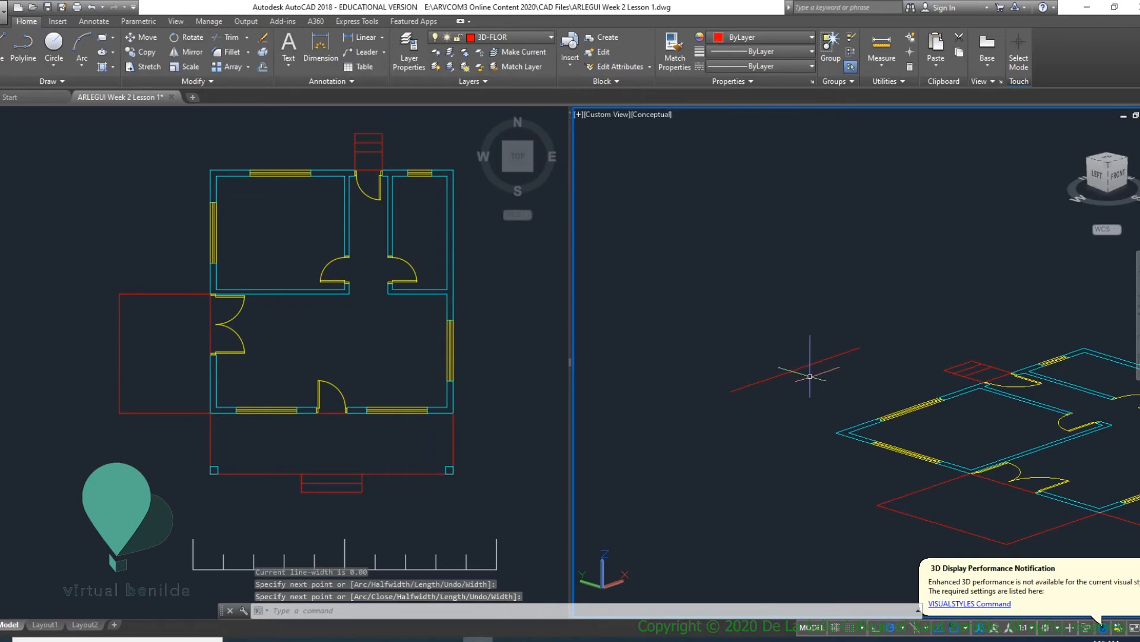
- Extrude the open polyline upward to a height of 3 and orbit slightly around the resulting surface
left_click(821, 387)
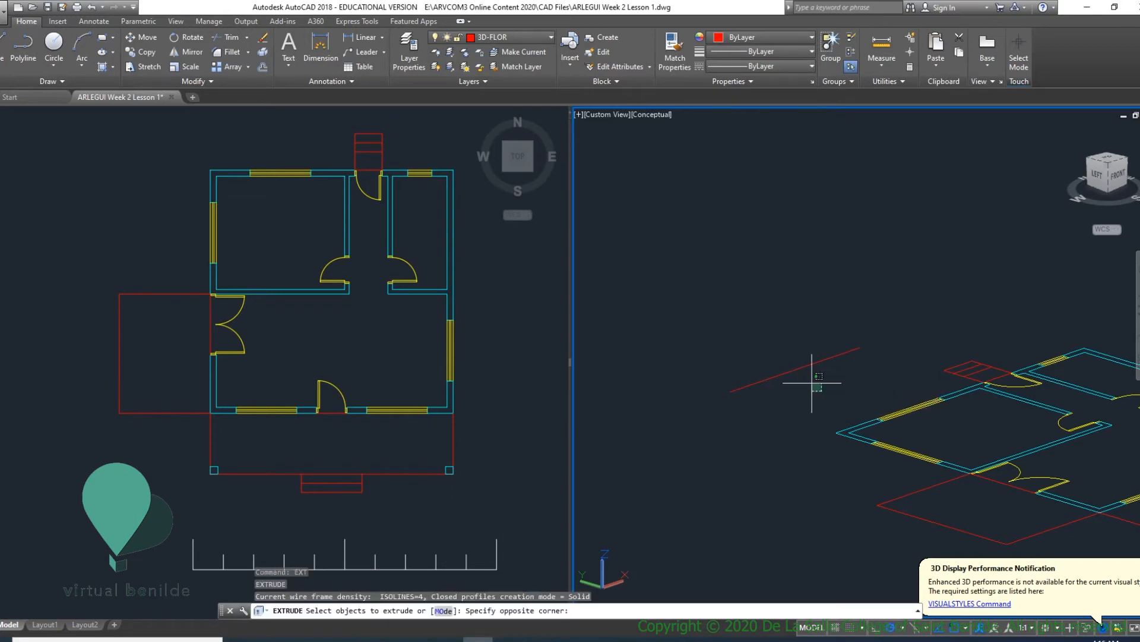
left_click(743, 314)
key("Return")
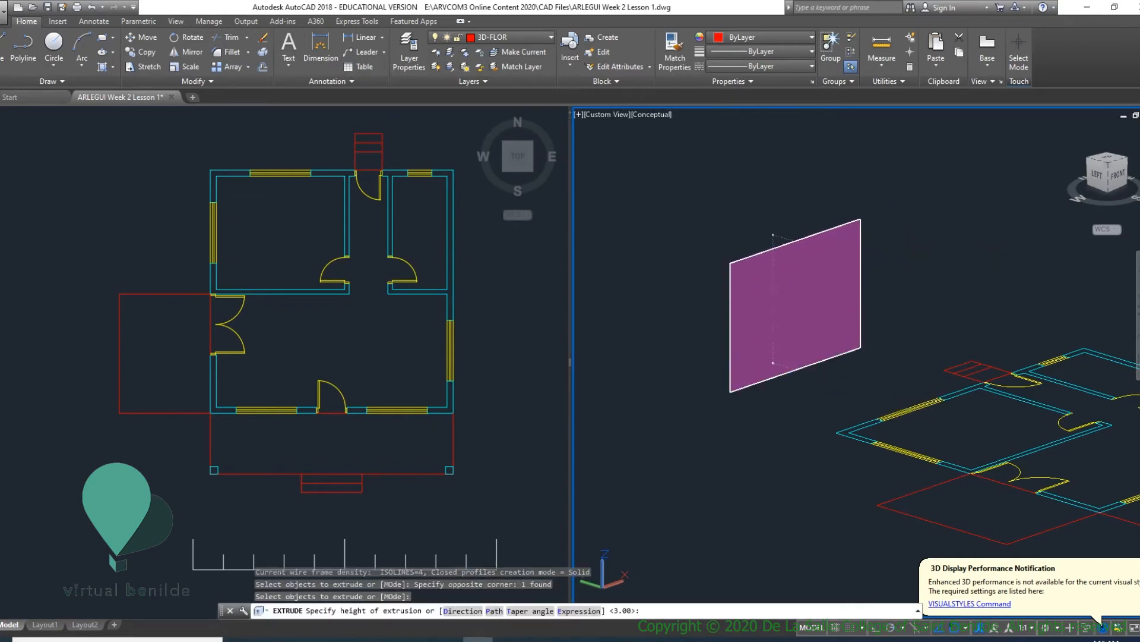
key("Return")
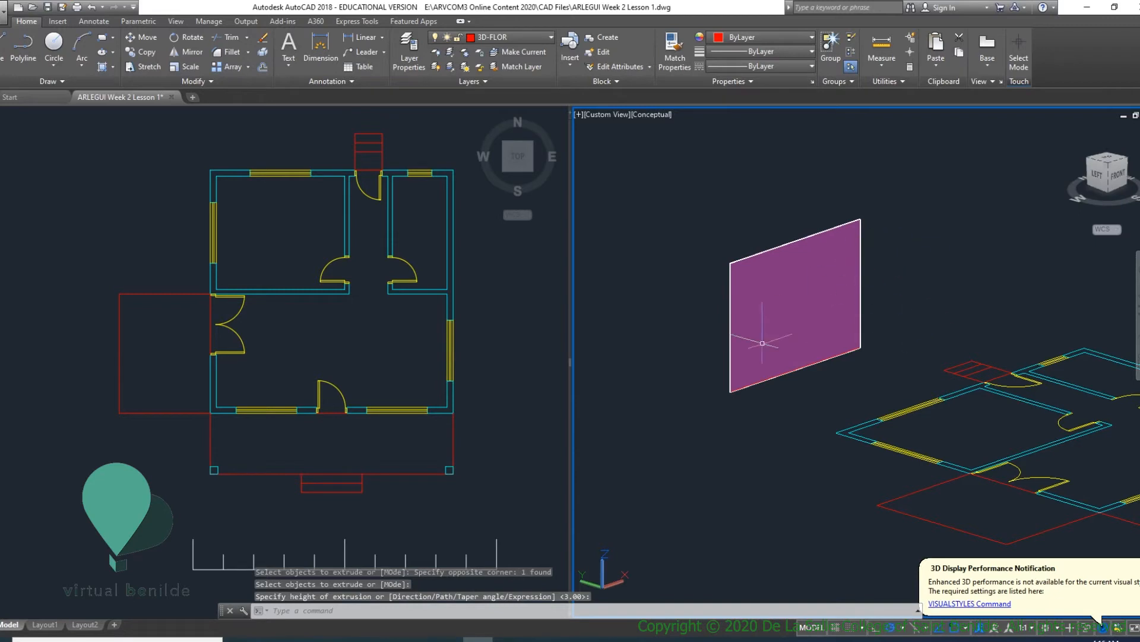
middle_click_drag(811, 342, 843, 373, "shift")
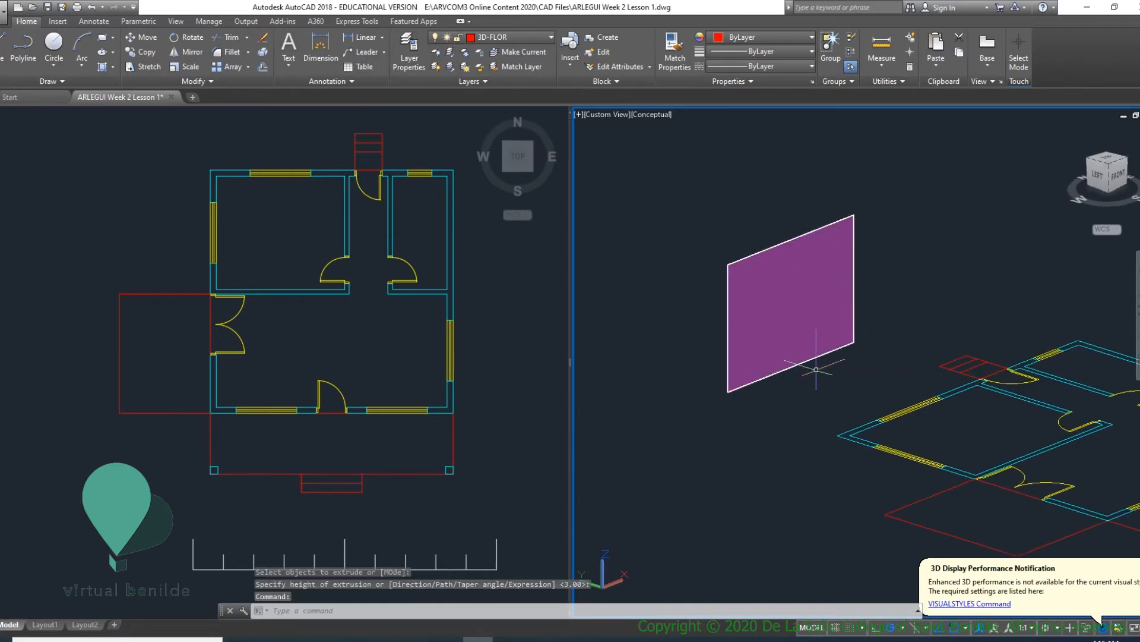
- Set the 3D viewport's visual style to 2D Wireframe and bring the house plan back into view
left_click(651, 115)
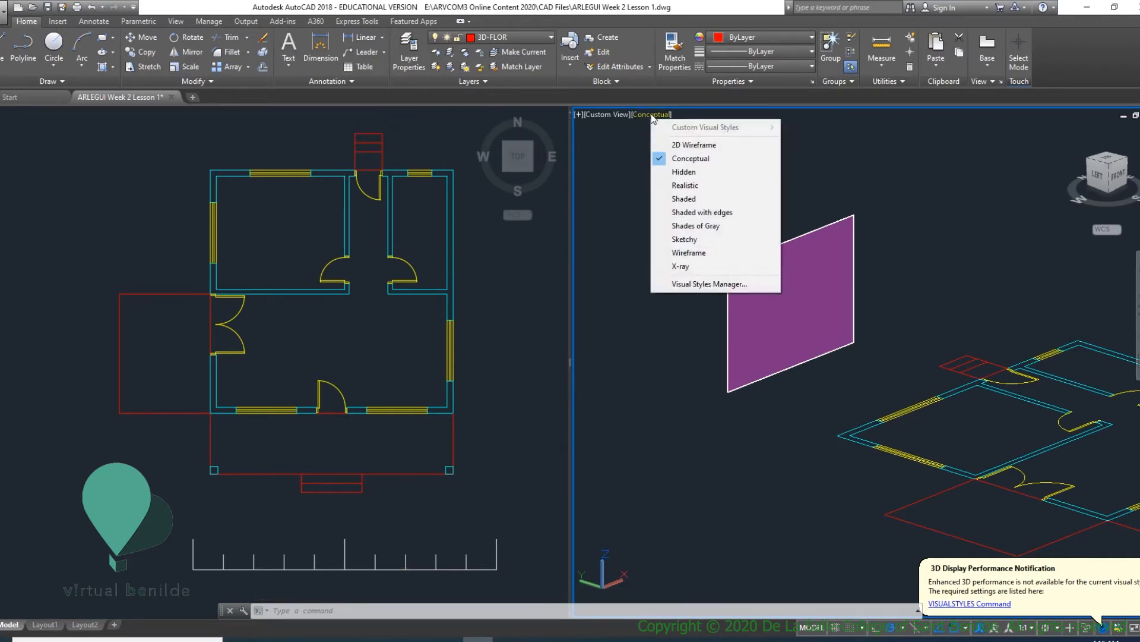
left_click(677, 143)
middle_click_drag(811, 345, 808, 514, "shift")
scroll(799, 337, "up", 4)
scroll(776, 330, "down", 5)
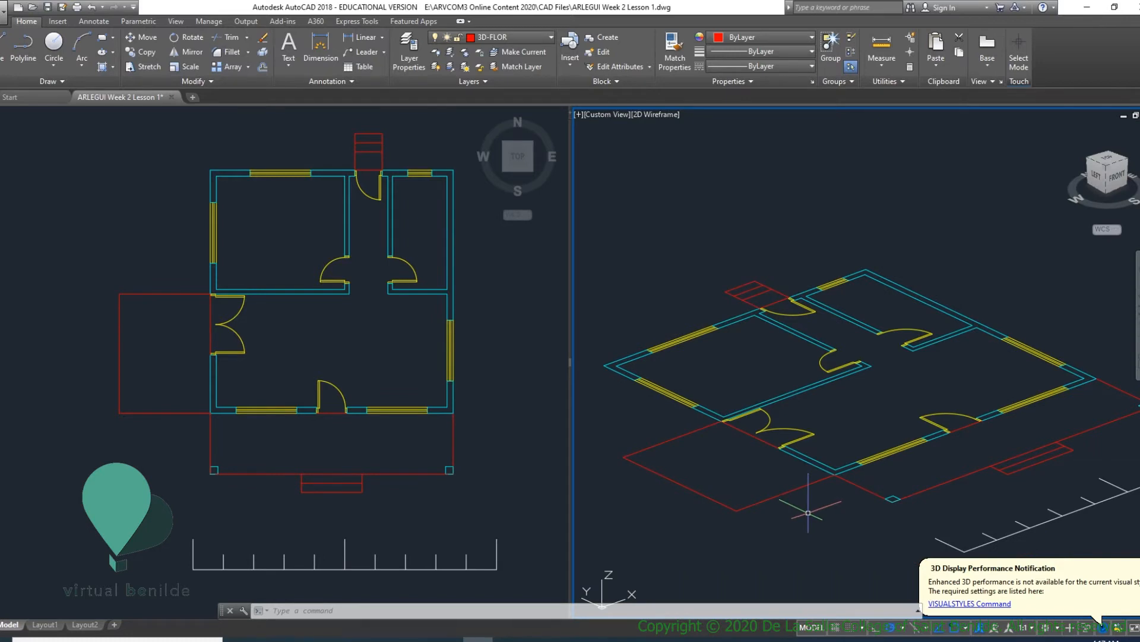
- Start a polyline at the house corner beside the double door and trace the side terrace's outer edges to the front house corner
key("Return")
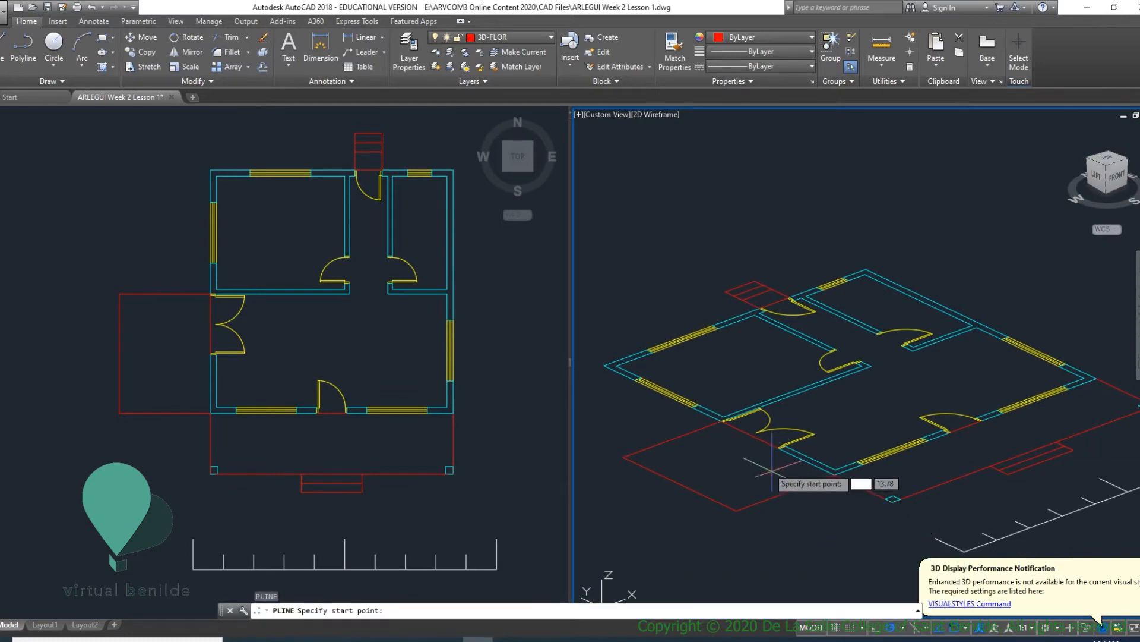
left_click(718, 423)
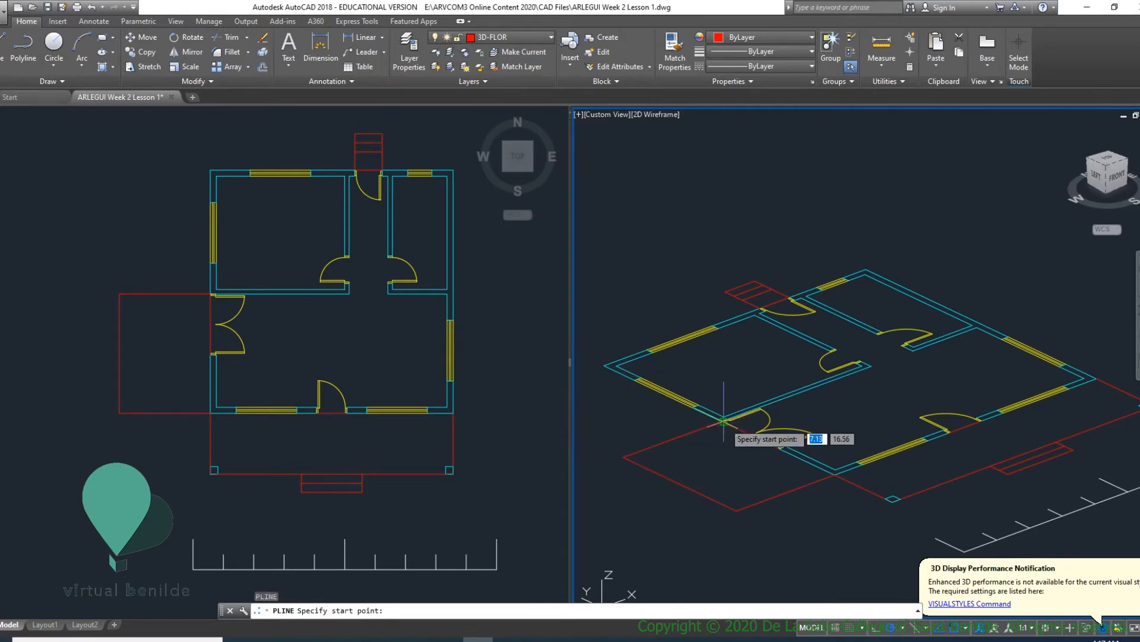
scroll(717, 423, "up", 5)
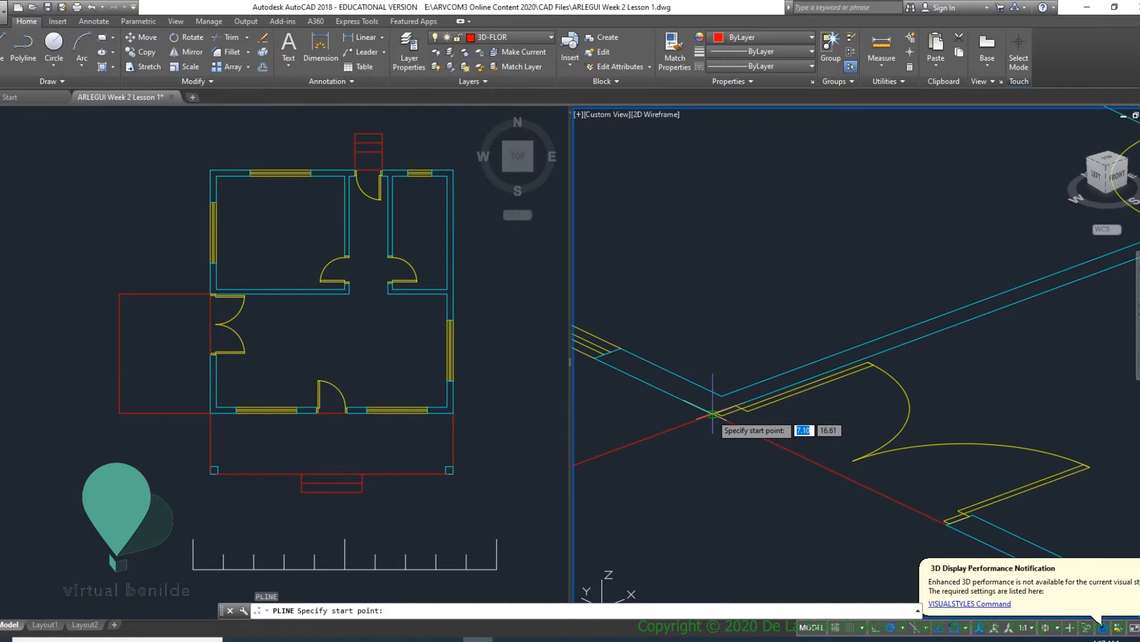
left_click(712, 414)
scroll(683, 451, "down", 5)
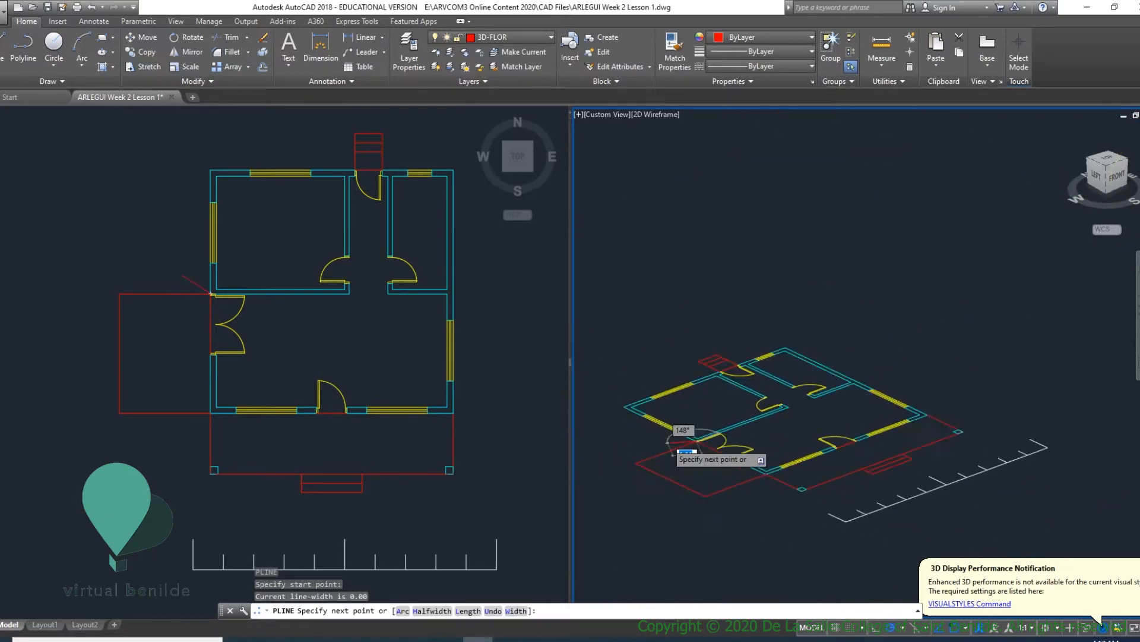
scroll(606, 485, "up", 3)
left_click(591, 493)
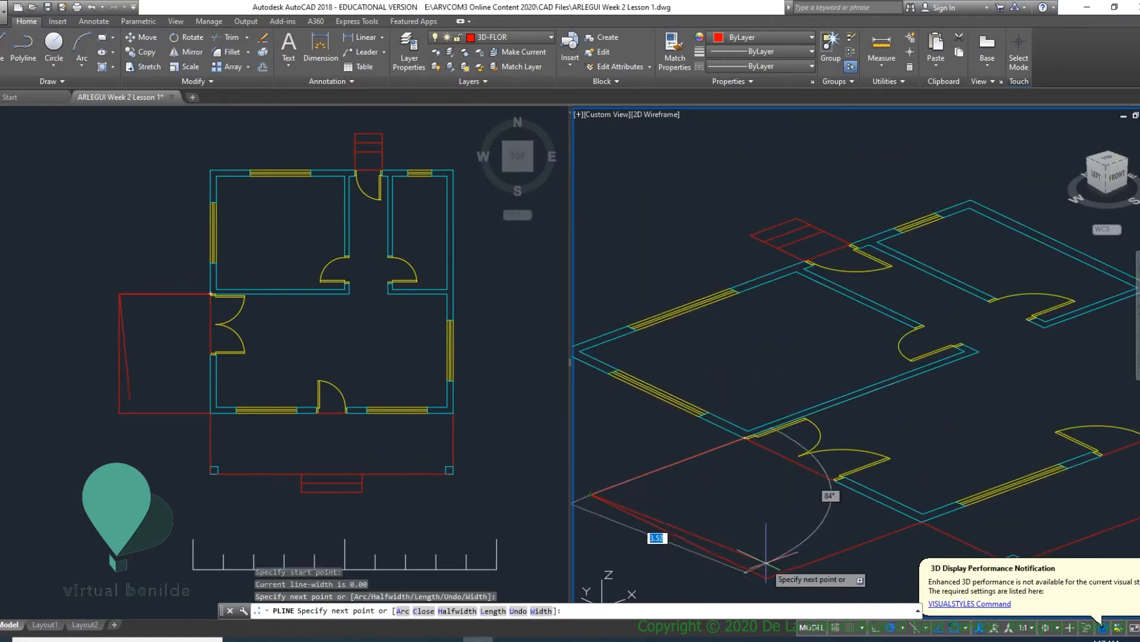
left_click(768, 577)
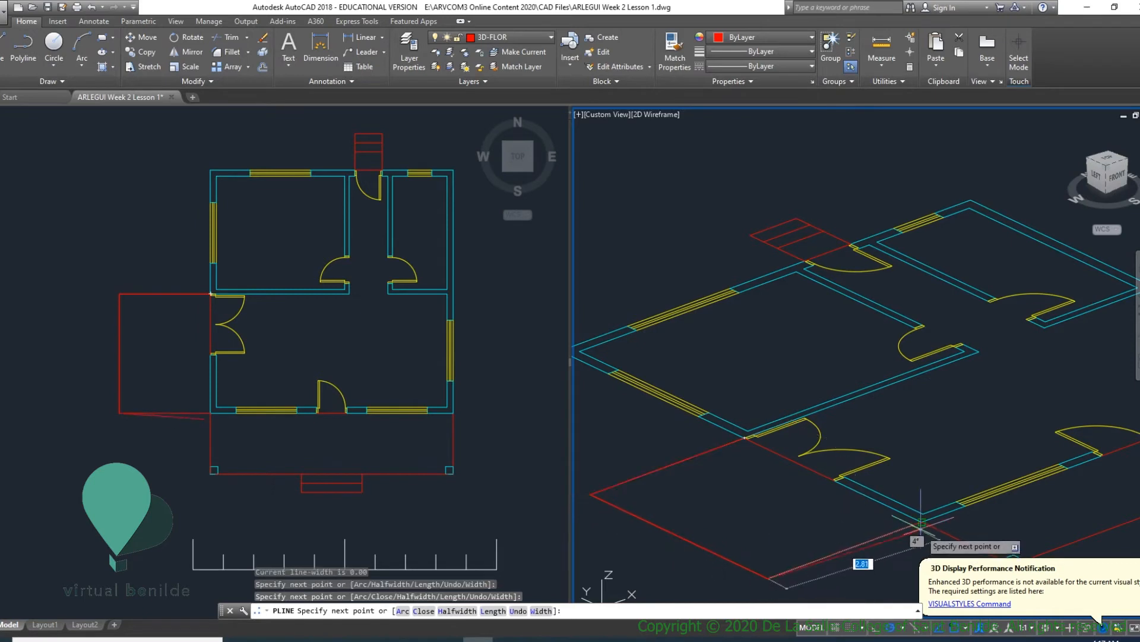
left_click(921, 522)
- Continue the polyline around the front porch and along the full right side of the house to its back corner
middle_click_drag(977, 539, 804, 450)
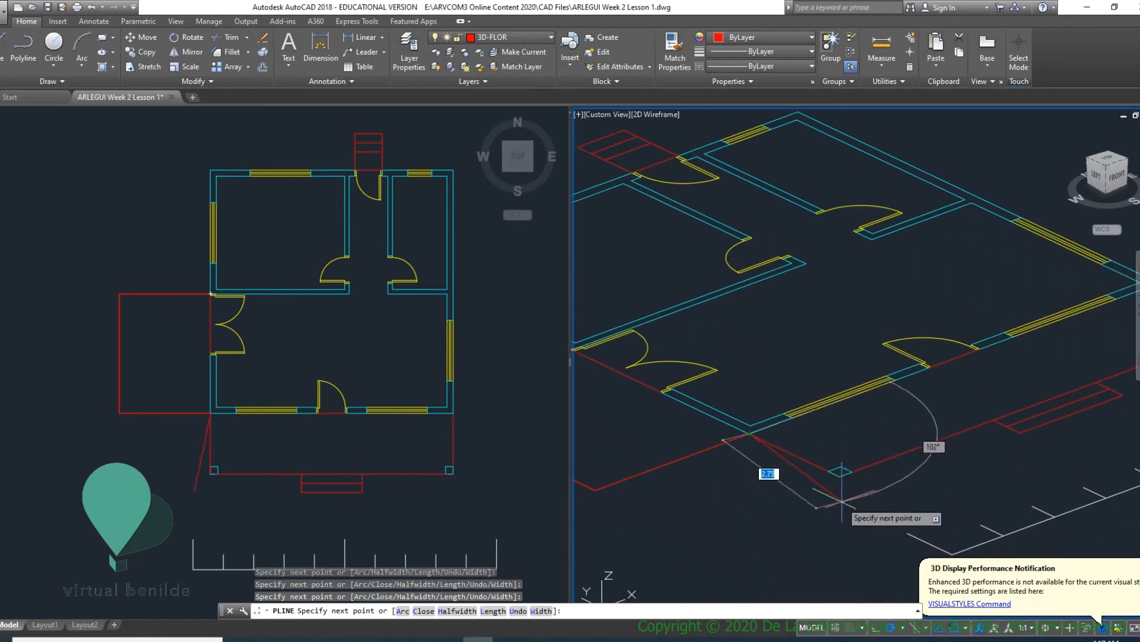
scroll(879, 472, "up", 5)
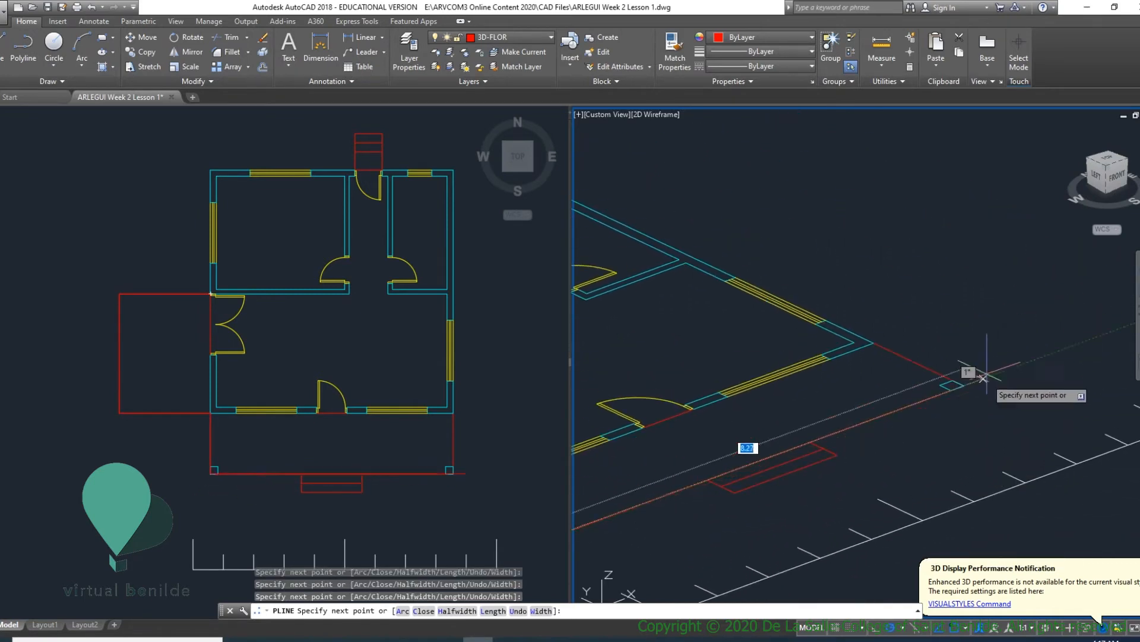
scroll(927, 386, "down", 4)
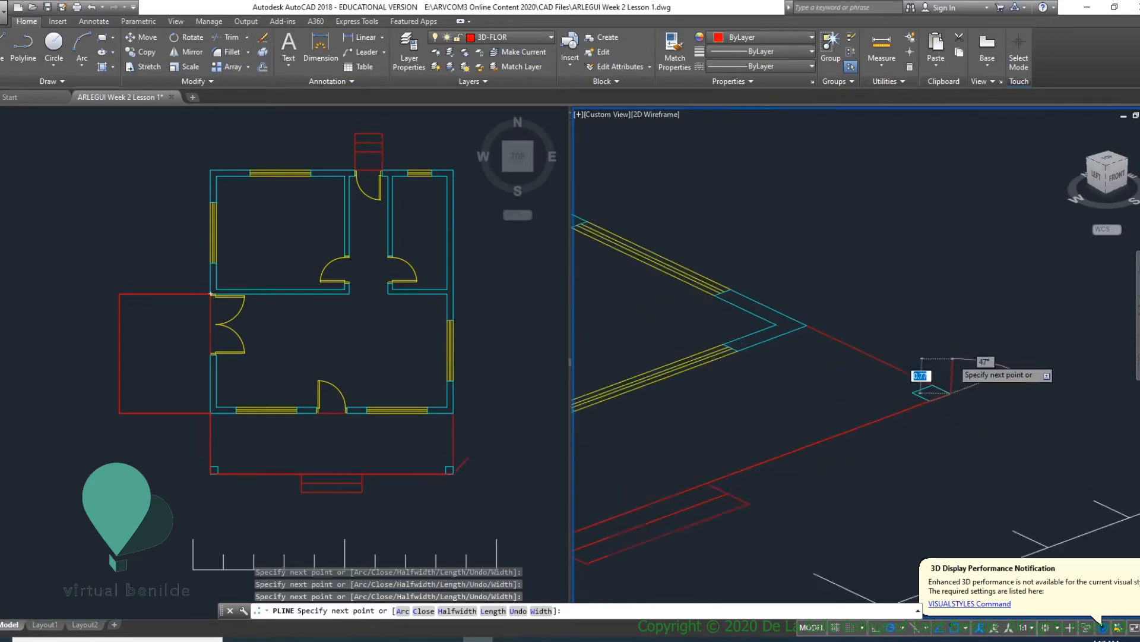
middle_click_drag(916, 376, 950, 455)
scroll(922, 453, "up", 2)
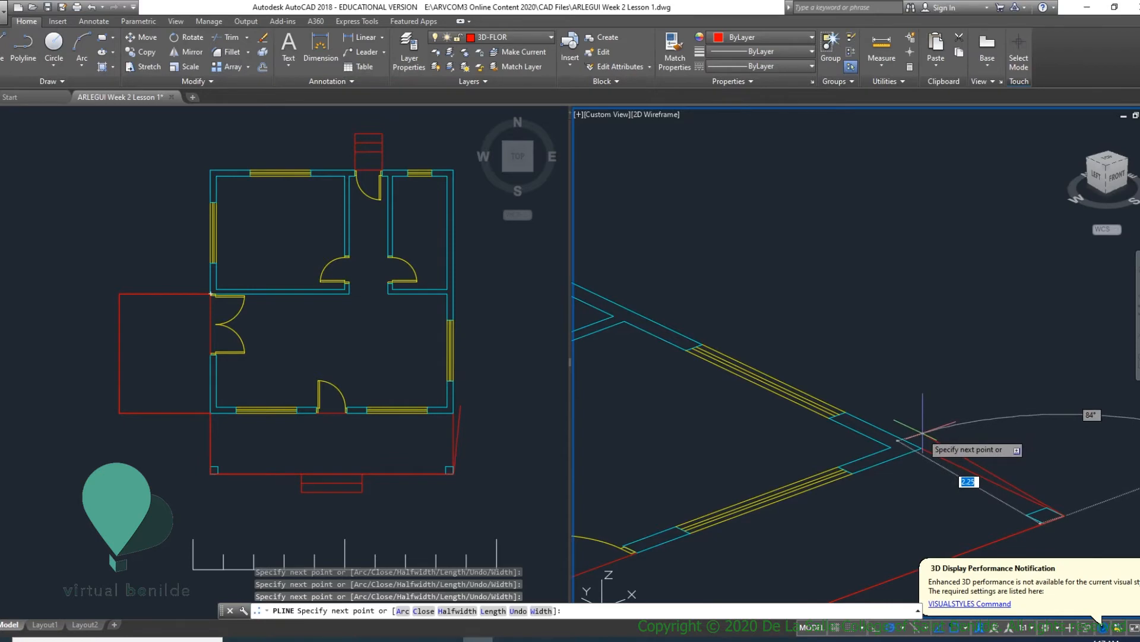
scroll(915, 431, "down", 5)
scroll(820, 372, "up", 5)
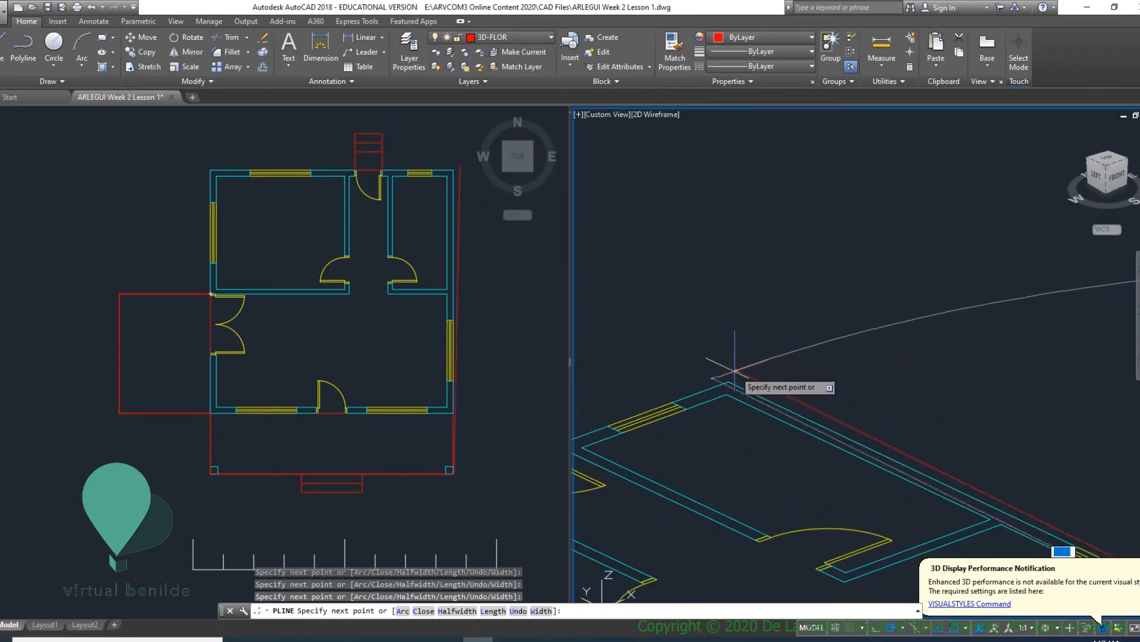
- Continue the polyline along the back wall of the house to its back-left outer corner
scroll(891, 380, "down", 5)
scroll(893, 376, "up", 4)
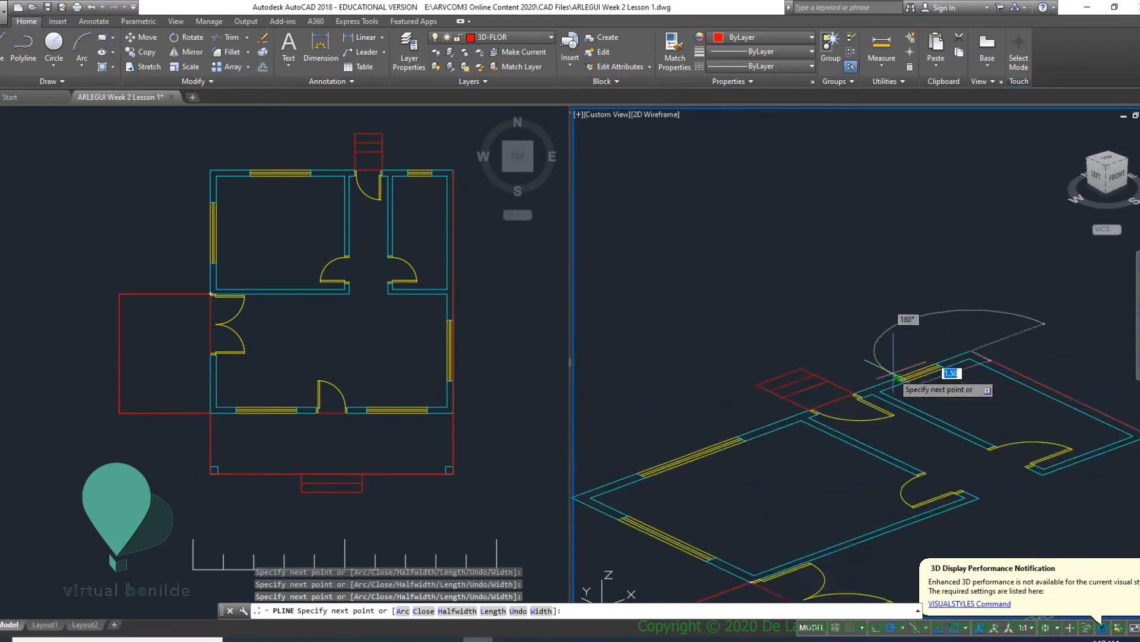
scroll(824, 397, "up", 4)
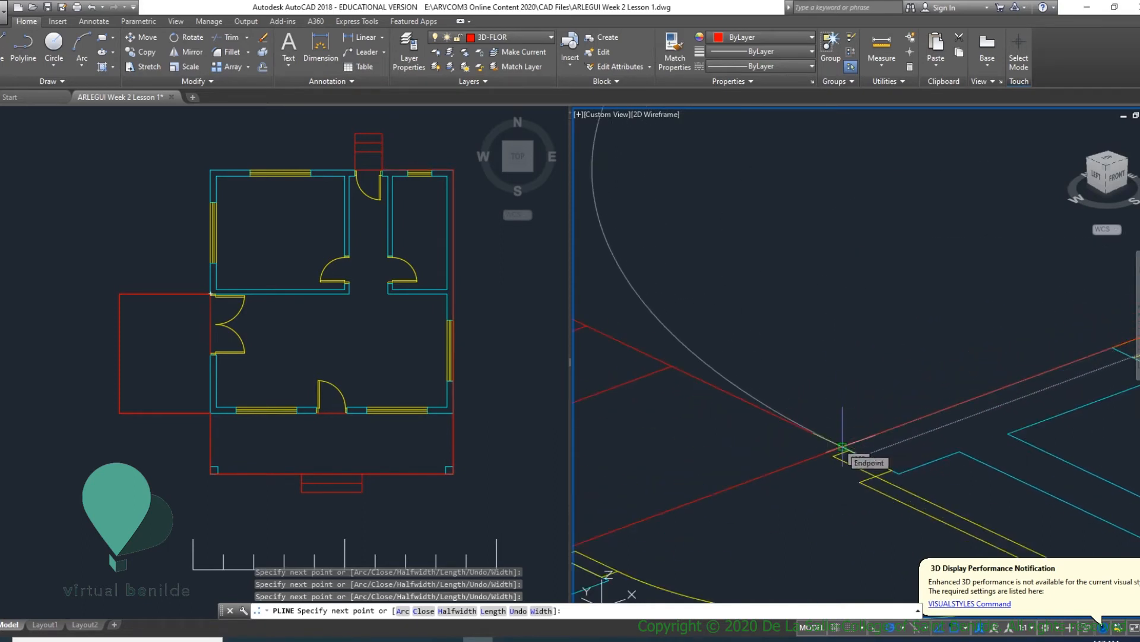
scroll(843, 445, "down", 5)
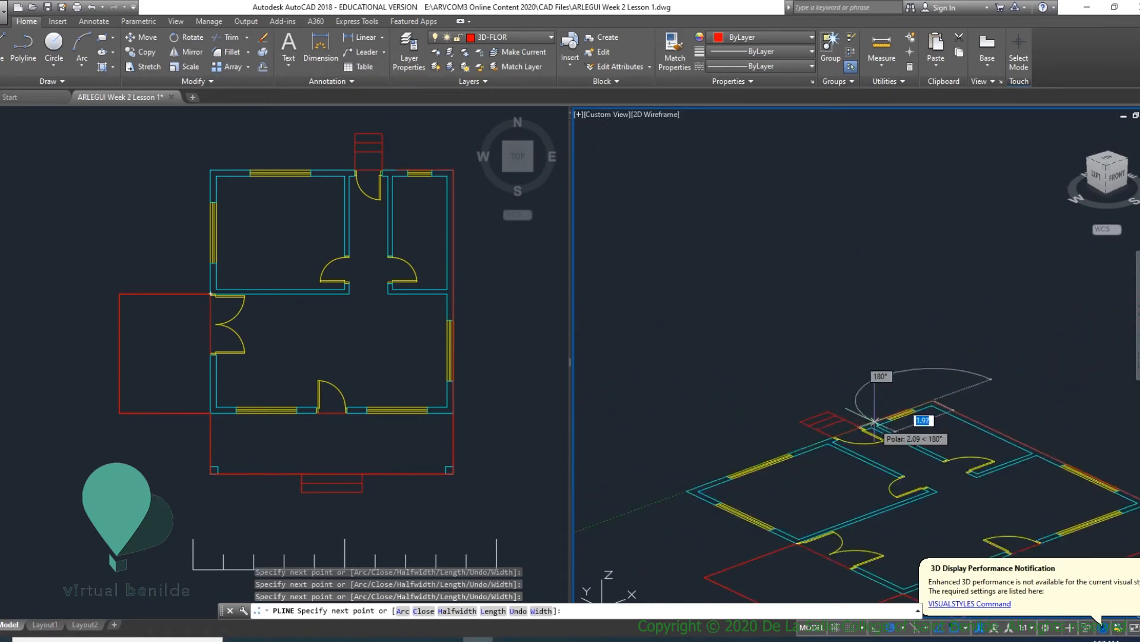
scroll(772, 440, "up", 6)
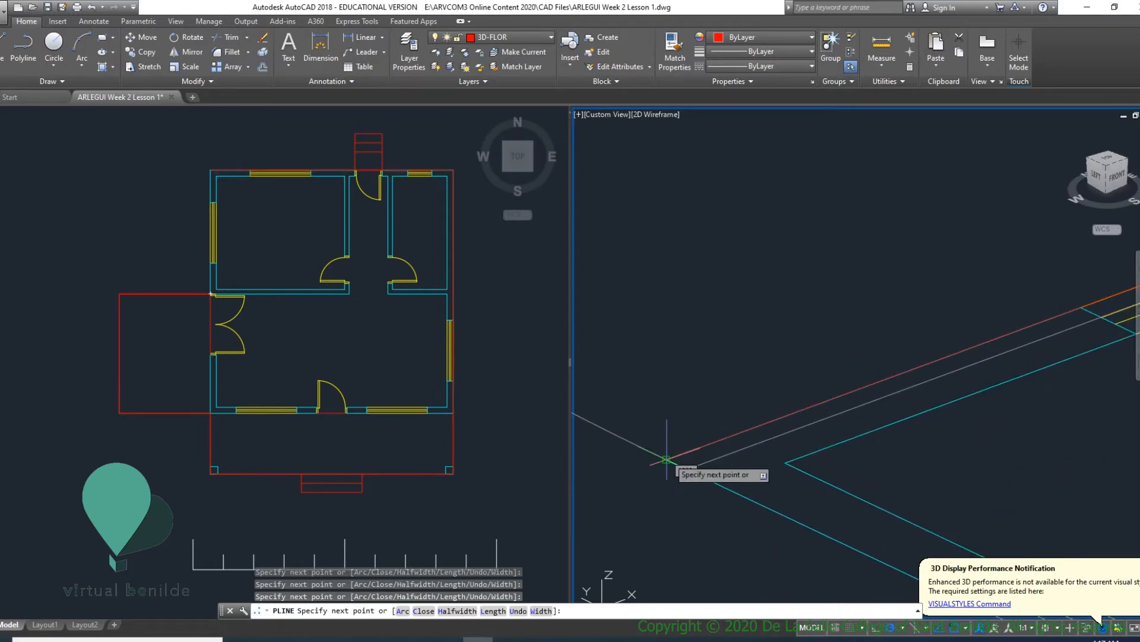
scroll(751, 454, "down", 4)
scroll(790, 457, "up", 5)
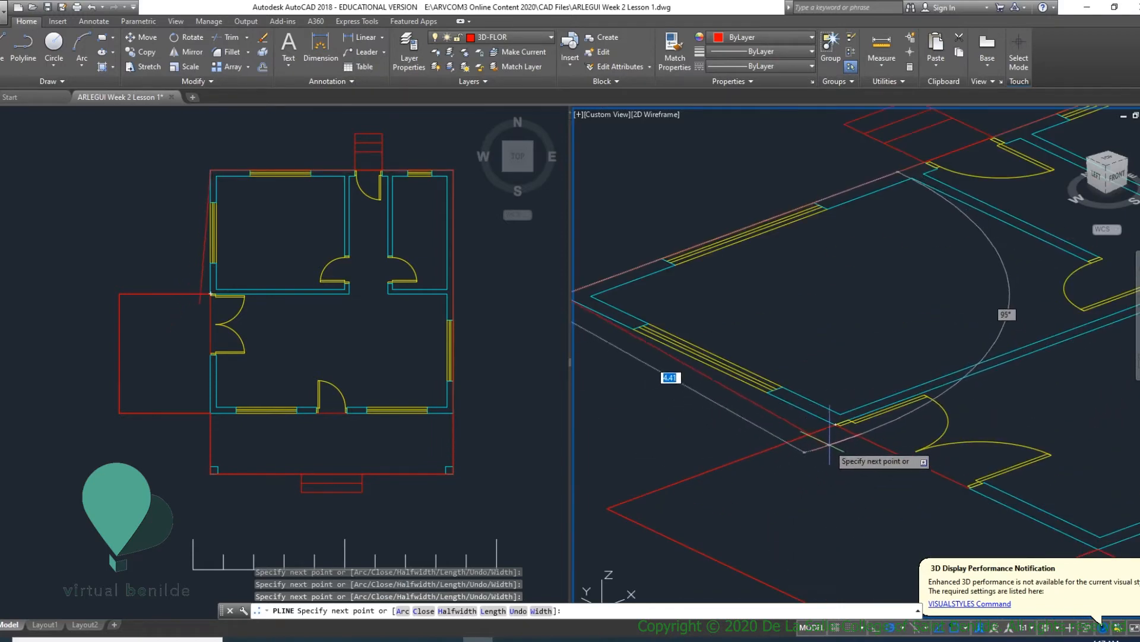
- Close the floor outline polyline at its starting corner, check its full perimeter and clear the selection
scroll(838, 442, "up", 4)
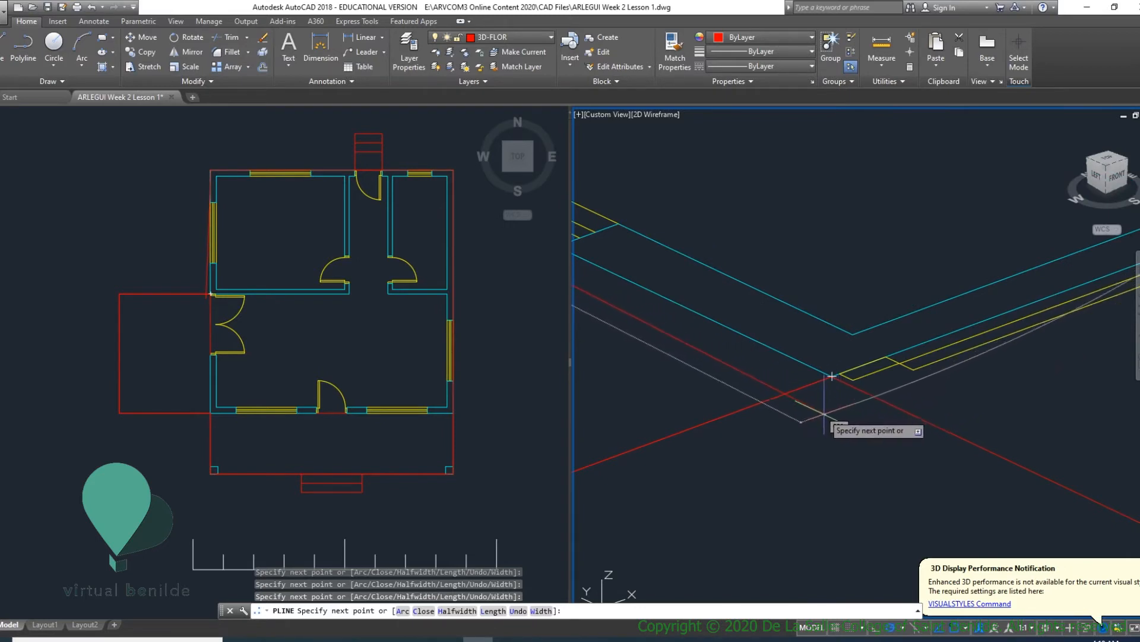
scroll(839, 393, "down", 2)
scroll(839, 393, "up", 2)
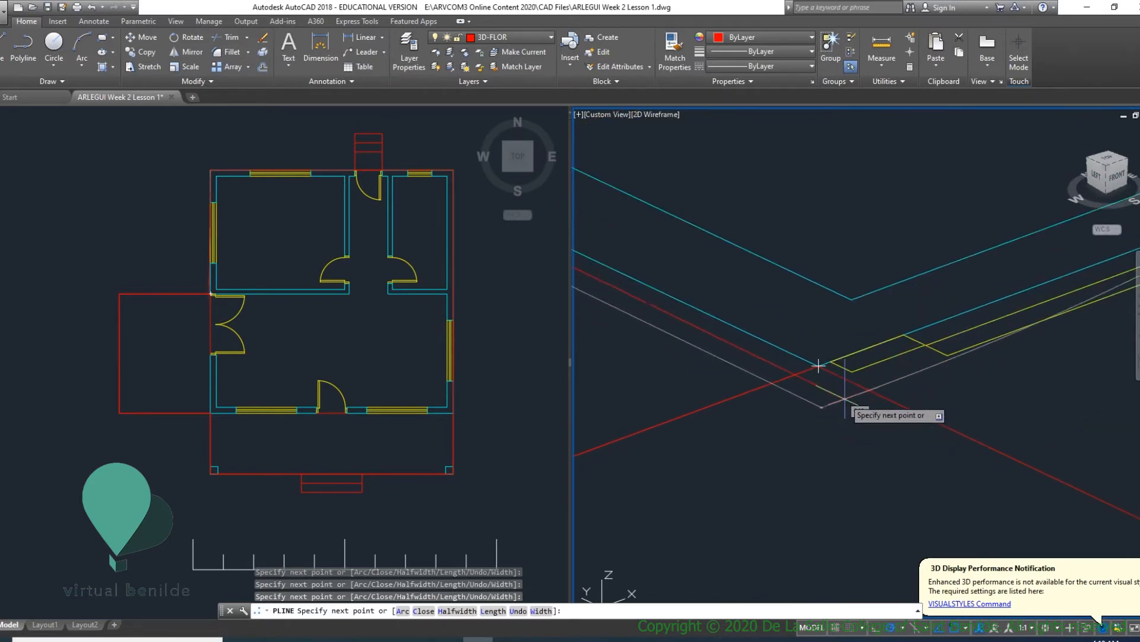
middle_click_drag(818, 366, 849, 447)
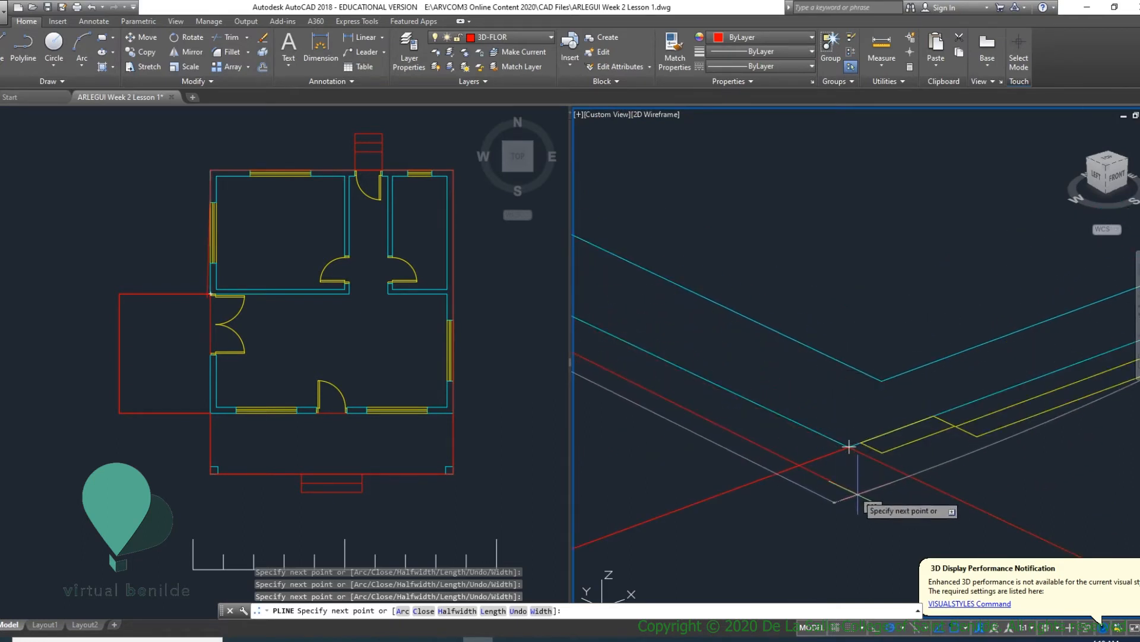
key("Return")
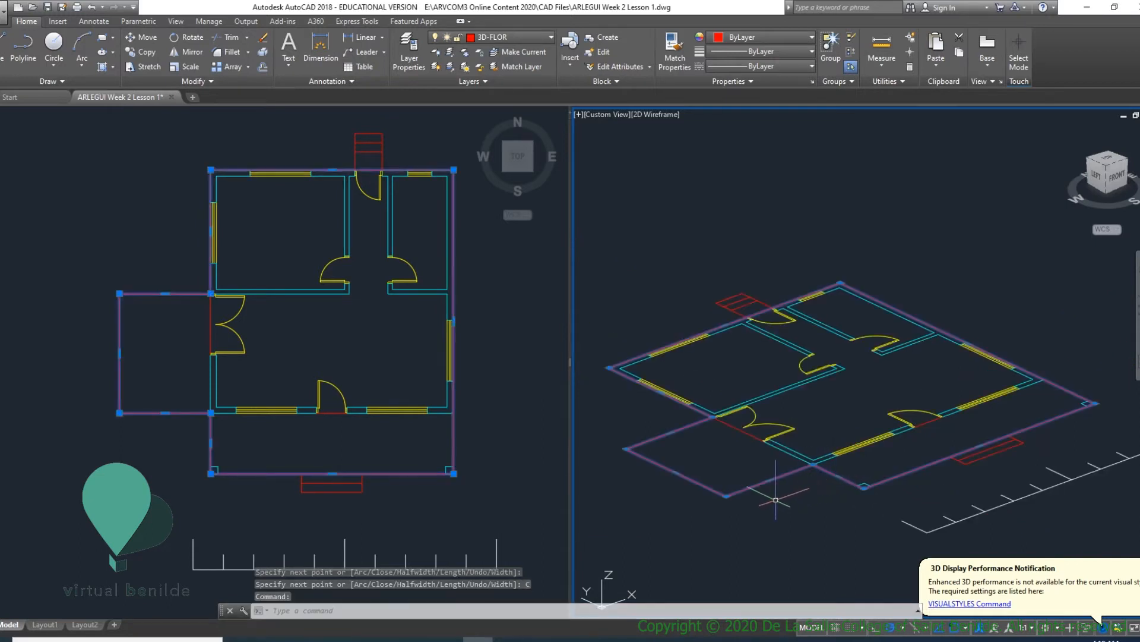
scroll(784, 492, "up", 5)
scroll(766, 469, "down", 5)
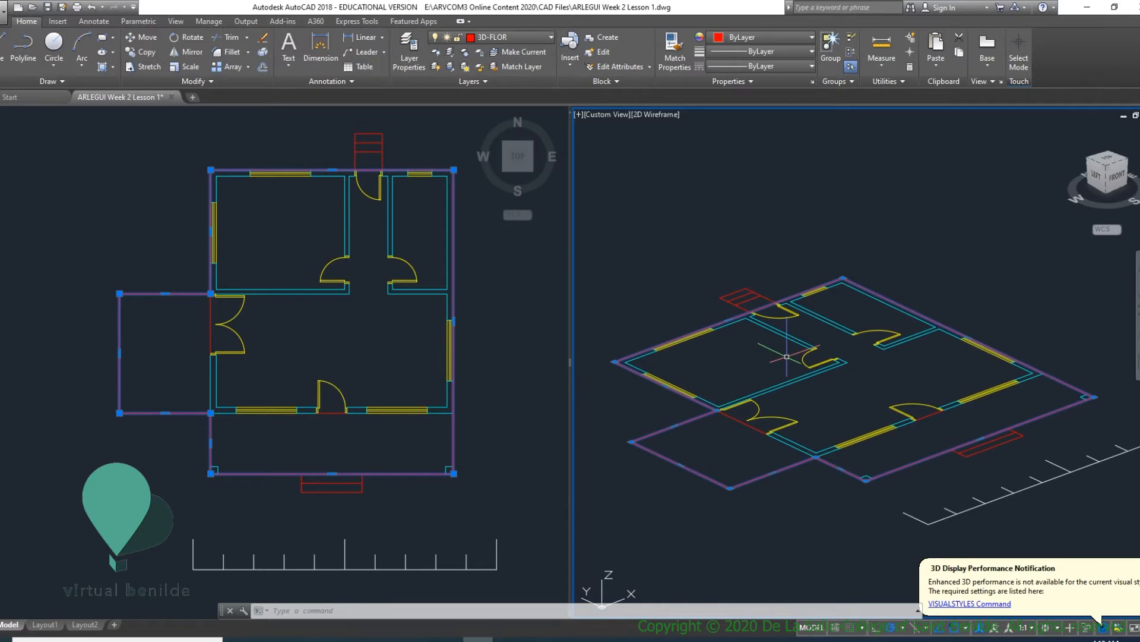
key("Escape")
key("Escape")
- Extrude the closed floor outline upward to a height of .45
type("EX")
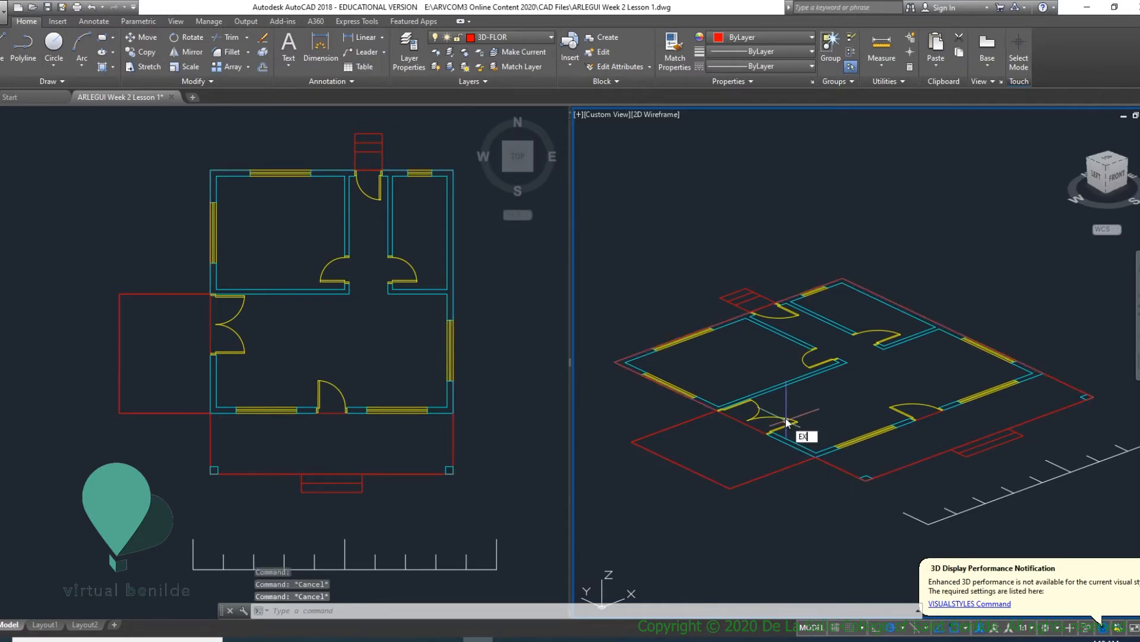
type("T")
key("Return")
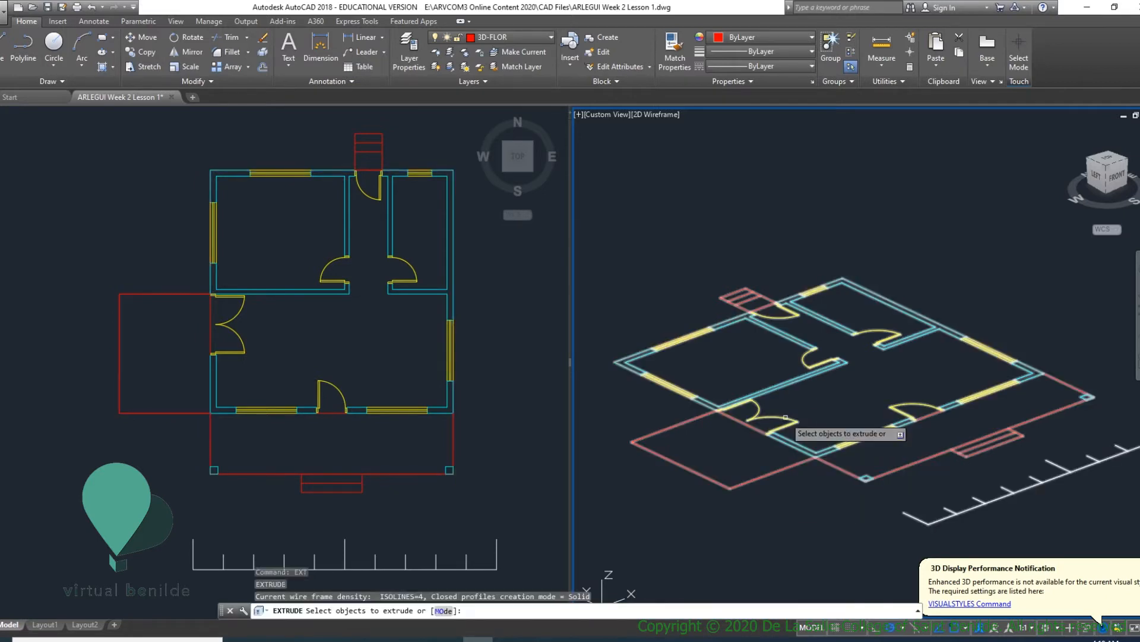
left_click(672, 426)
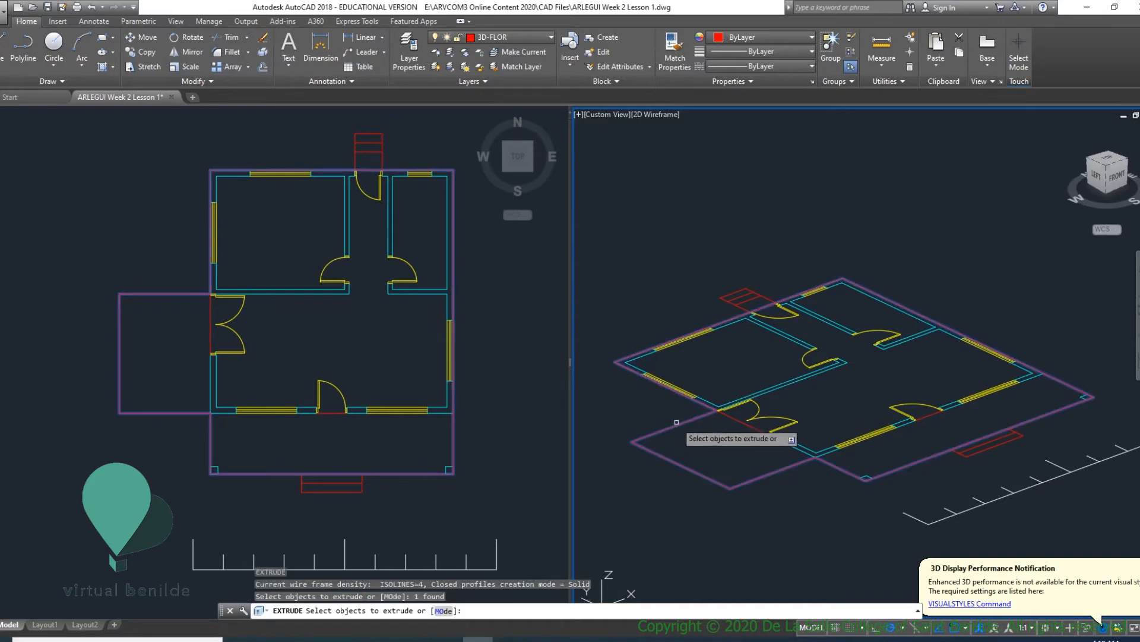
key("Return")
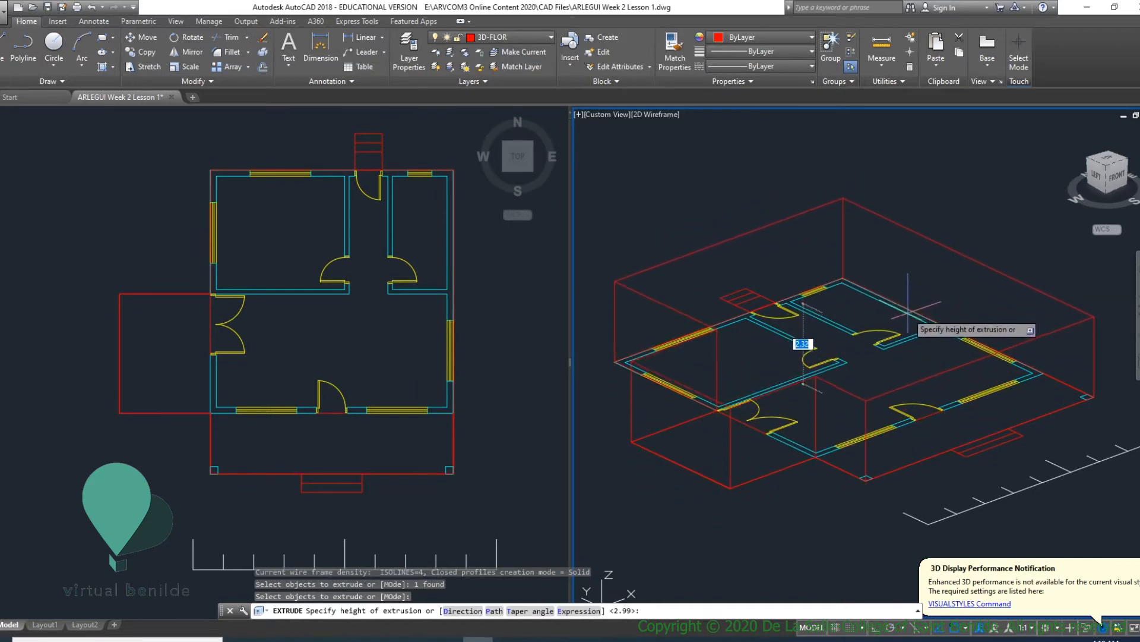
type(".45")
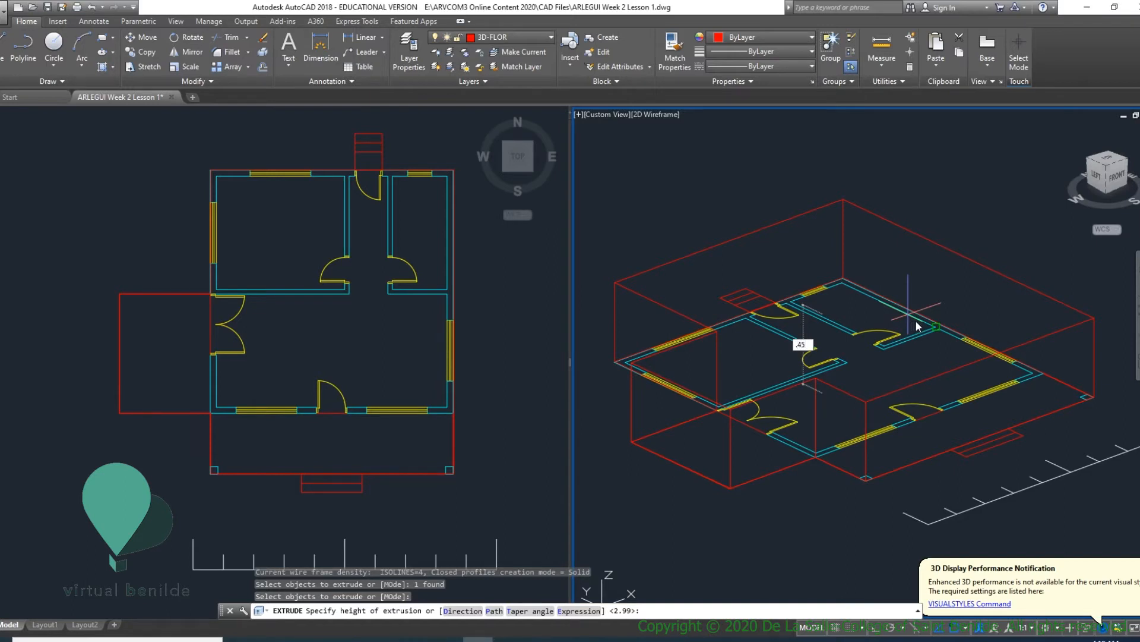
key("Return")
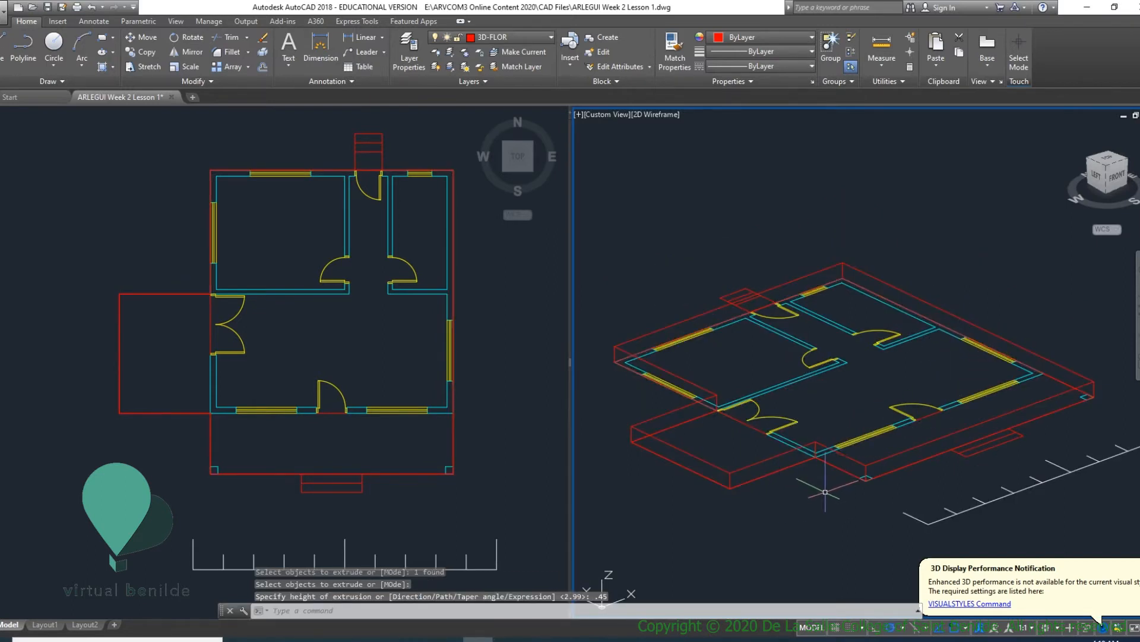
- Examine how the 2D plan block sits relative to the extruded floor slab, clearing the selection when done
scroll(992, 370, "up", 6)
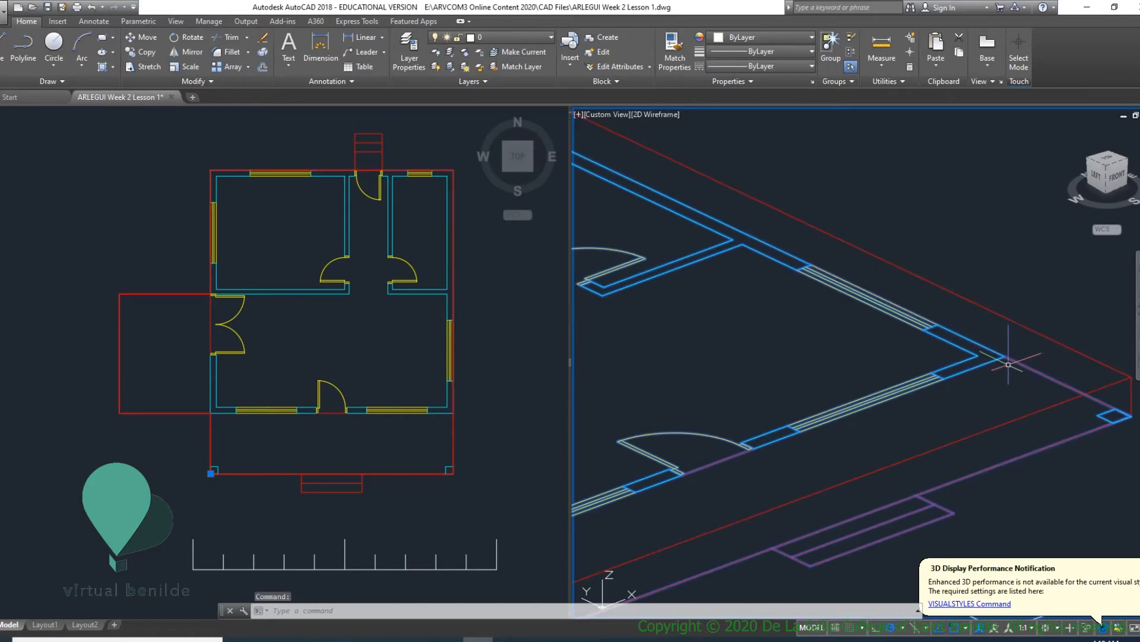
scroll(1010, 365, "down", 5)
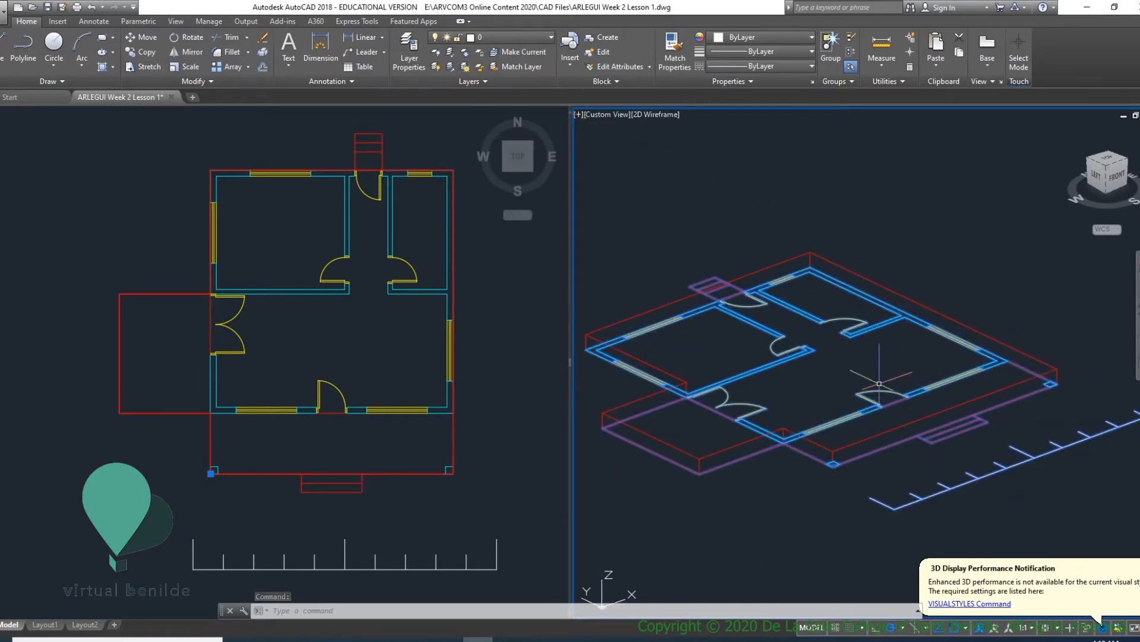
scroll(824, 433, "up", 3)
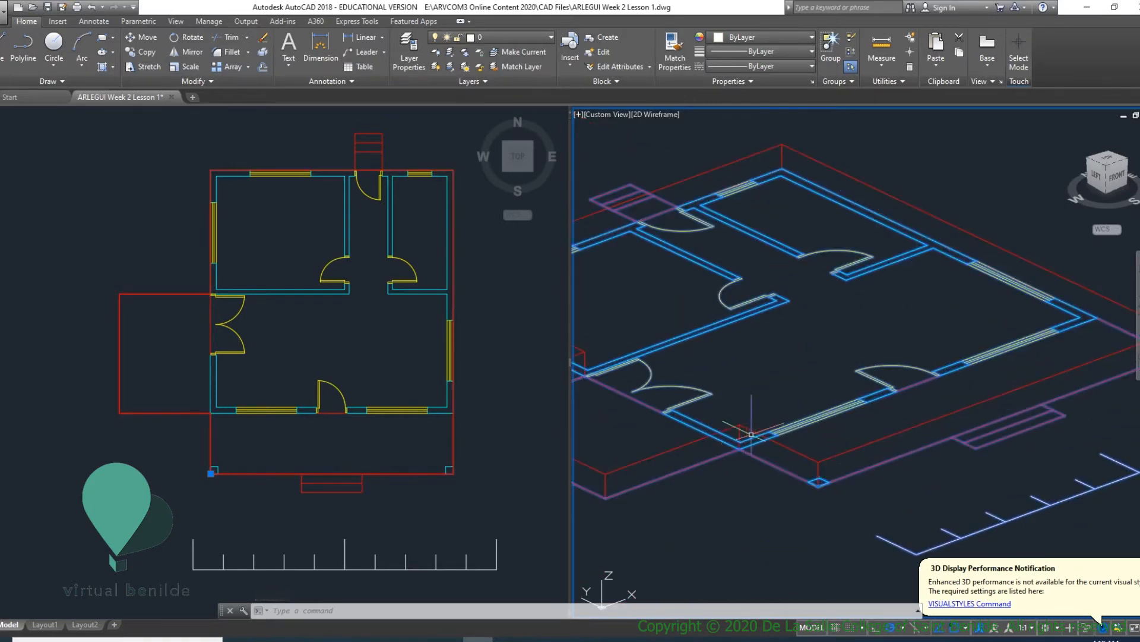
scroll(887, 410, "down", 3)
scroll(945, 374, "up", 6)
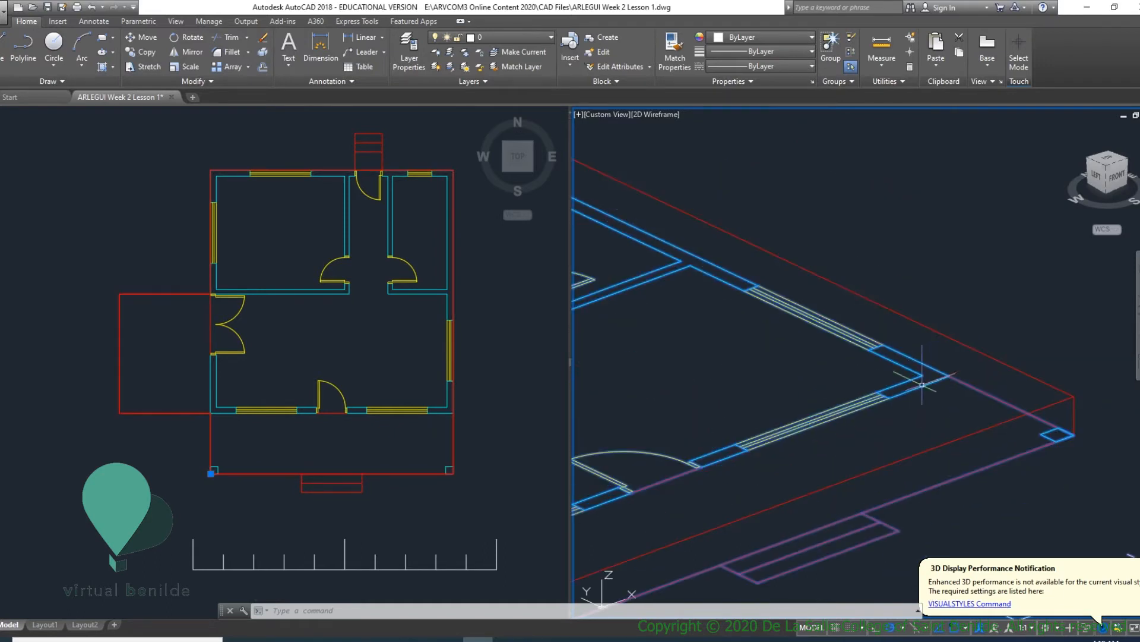
key("Escape")
key("Escape")
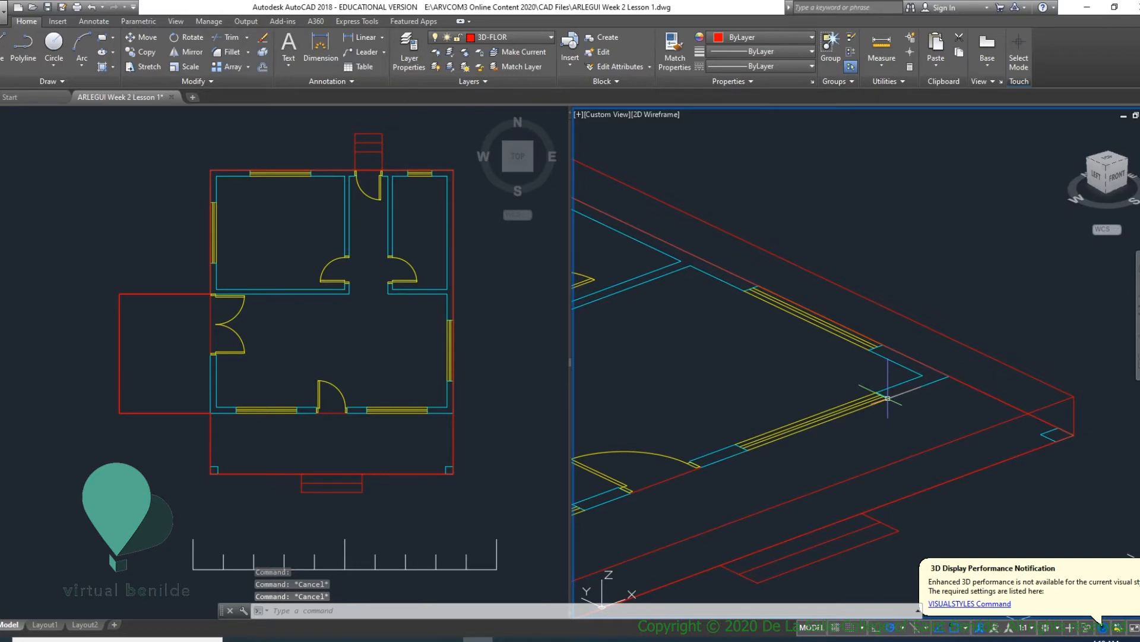
- Move the 2D plan block vertically from the slab's lower front-right corner to the matching corner on its top face
type("M")
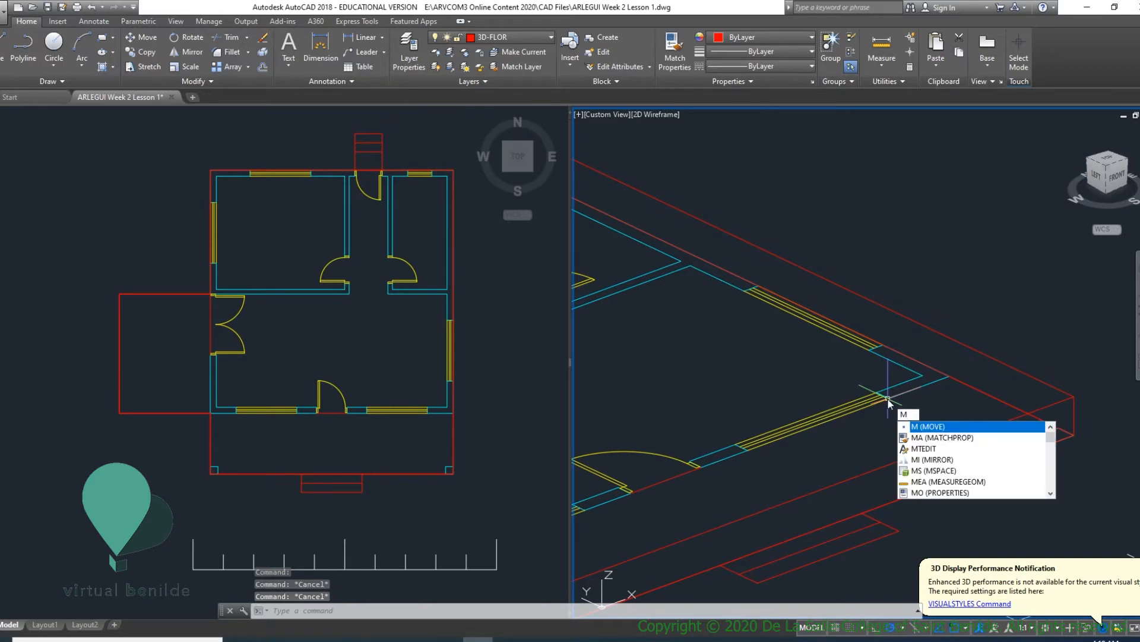
key("Return")
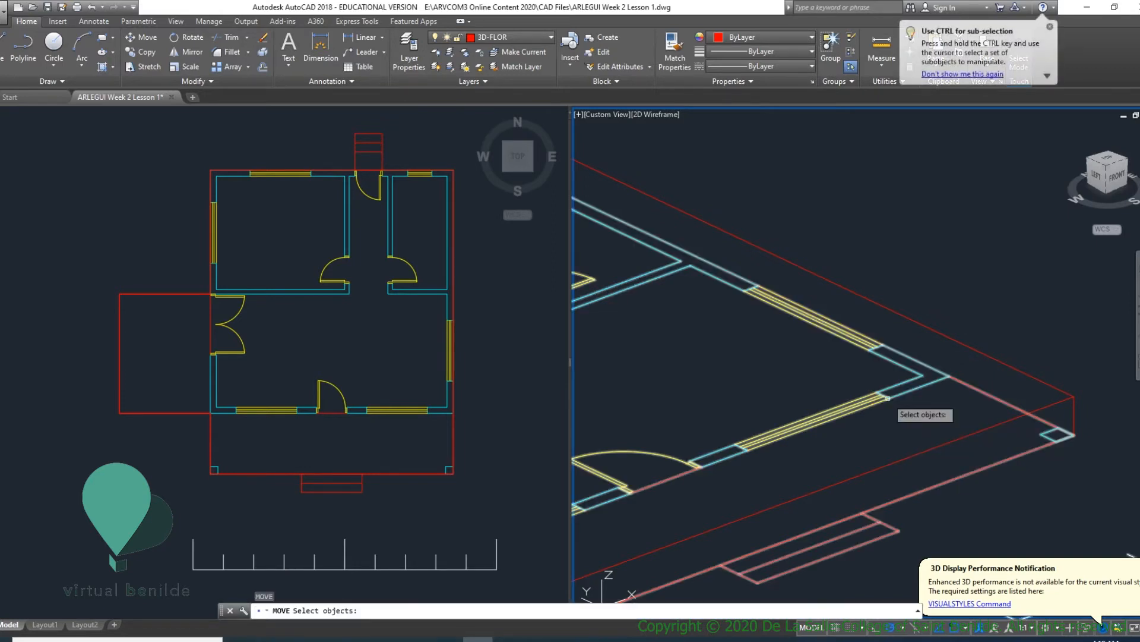
left_click(887, 398)
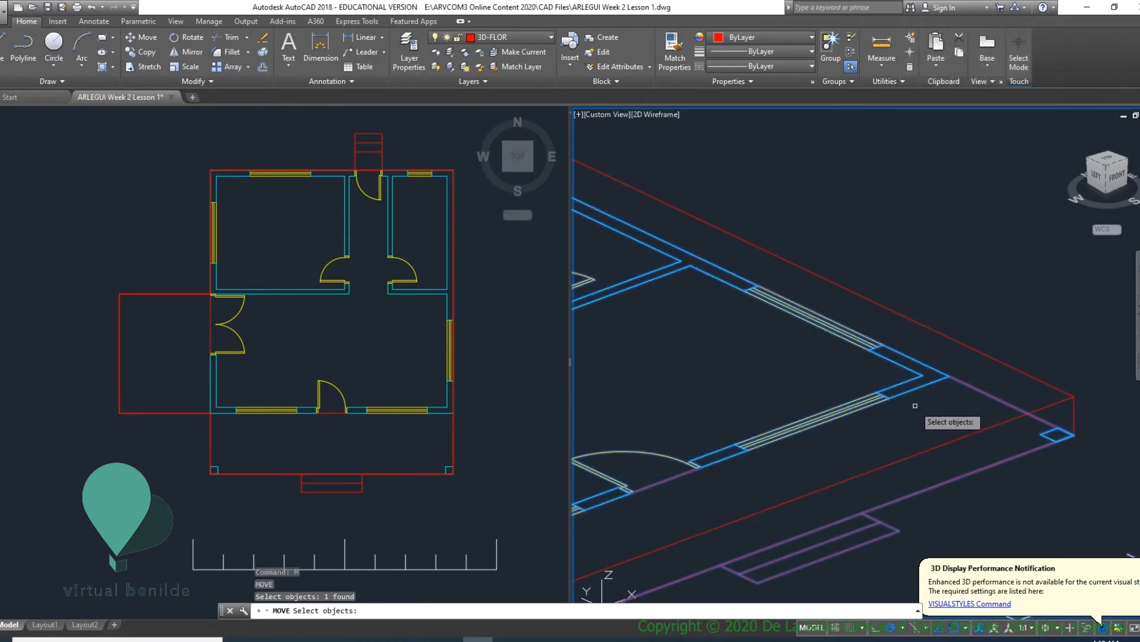
key("Return")
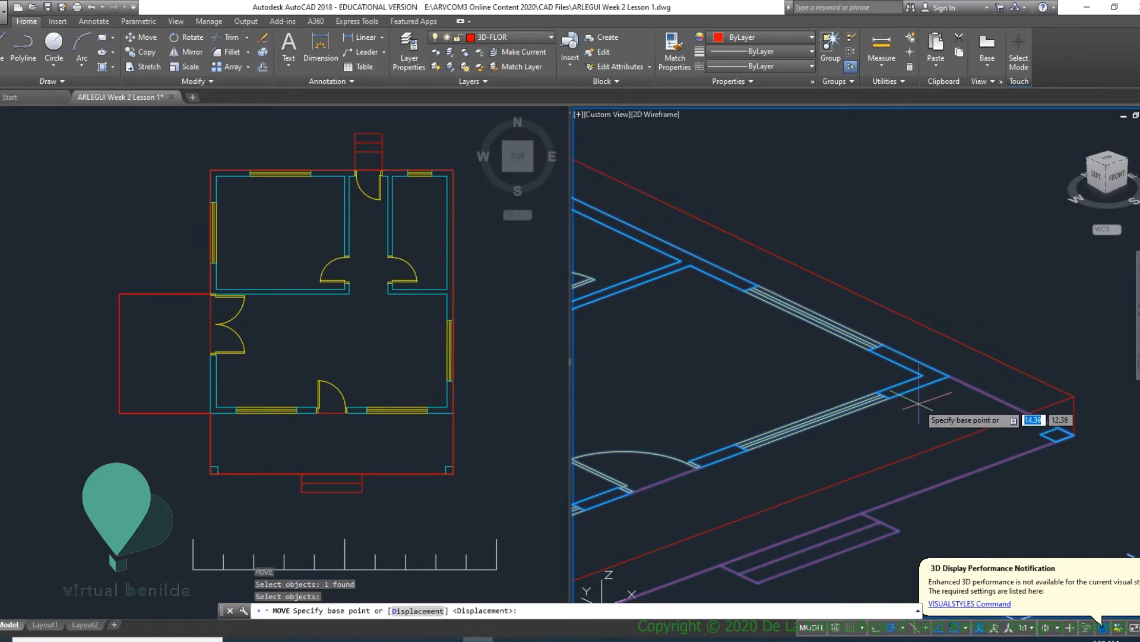
left_click(1075, 435)
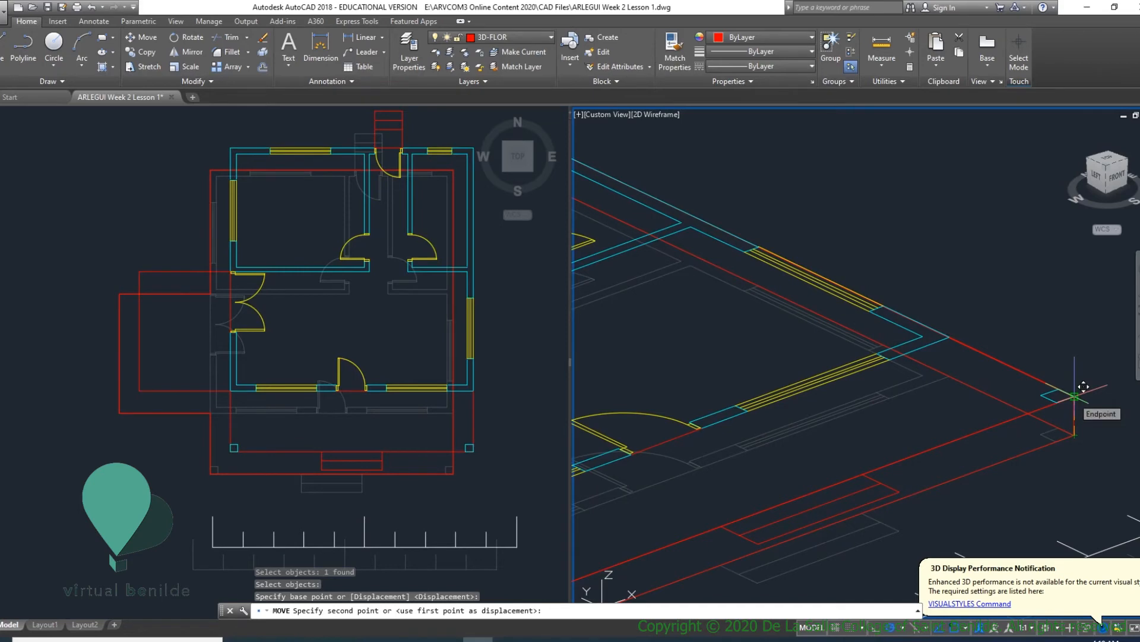
left_click(1074, 396)
scroll(992, 322, "down", 8)
scroll(947, 330, "up", 4)
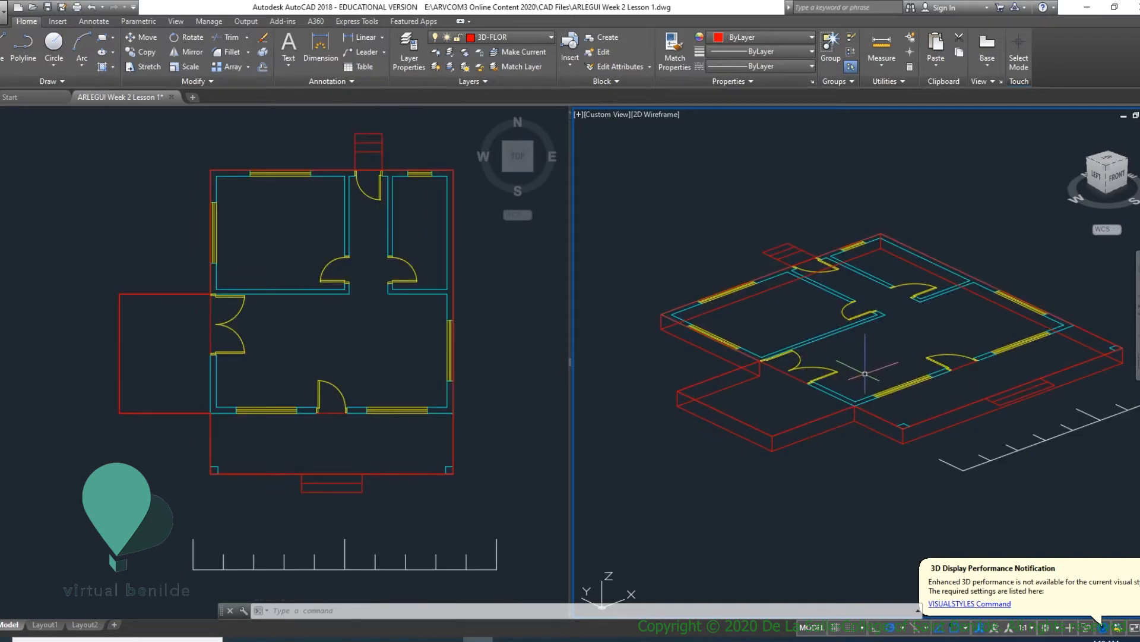
- Examine from several angles how the raised plan block's walls and porch corners line up with the slab's top edges
middle_click_drag(859, 377, 647, 329, "shift")
scroll(818, 332, "up", 9)
scroll(799, 335, "up", 4)
scroll(794, 338, "down", 4)
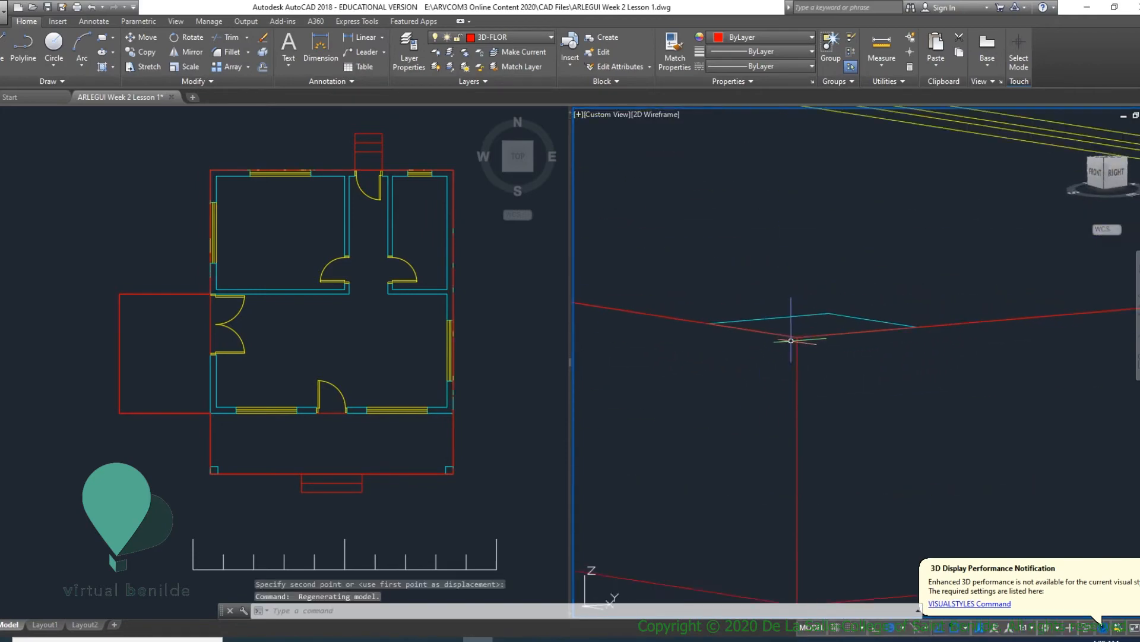
scroll(813, 331, "down", 10)
middle_click_drag(813, 331, 911, 422, "shift")
scroll(757, 377, "up", 4)
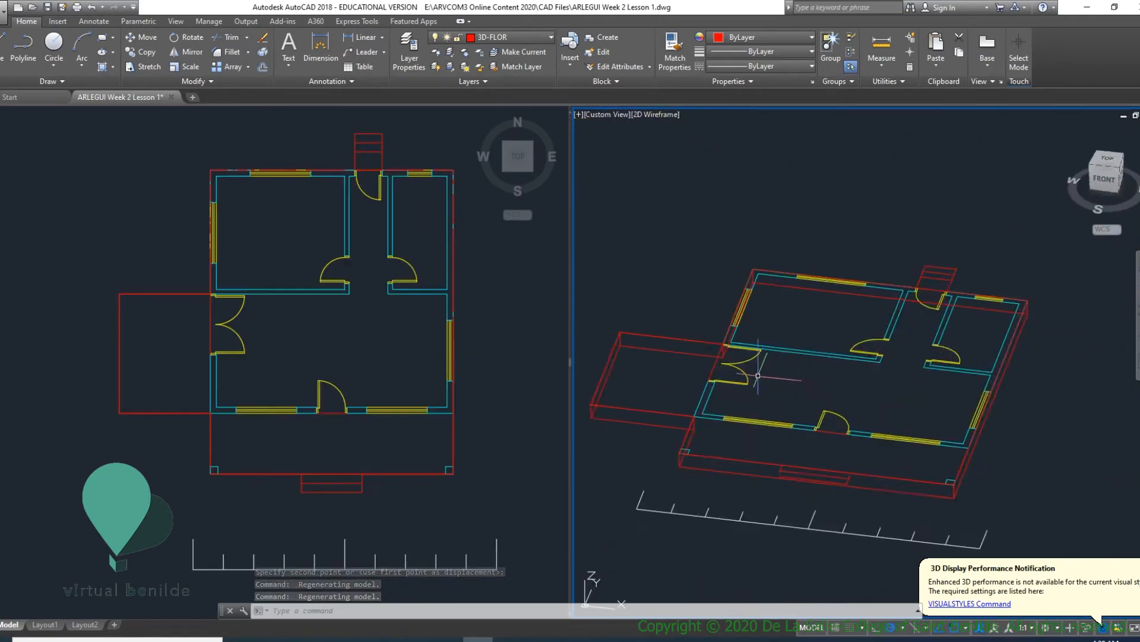
scroll(659, 446, "up", 6)
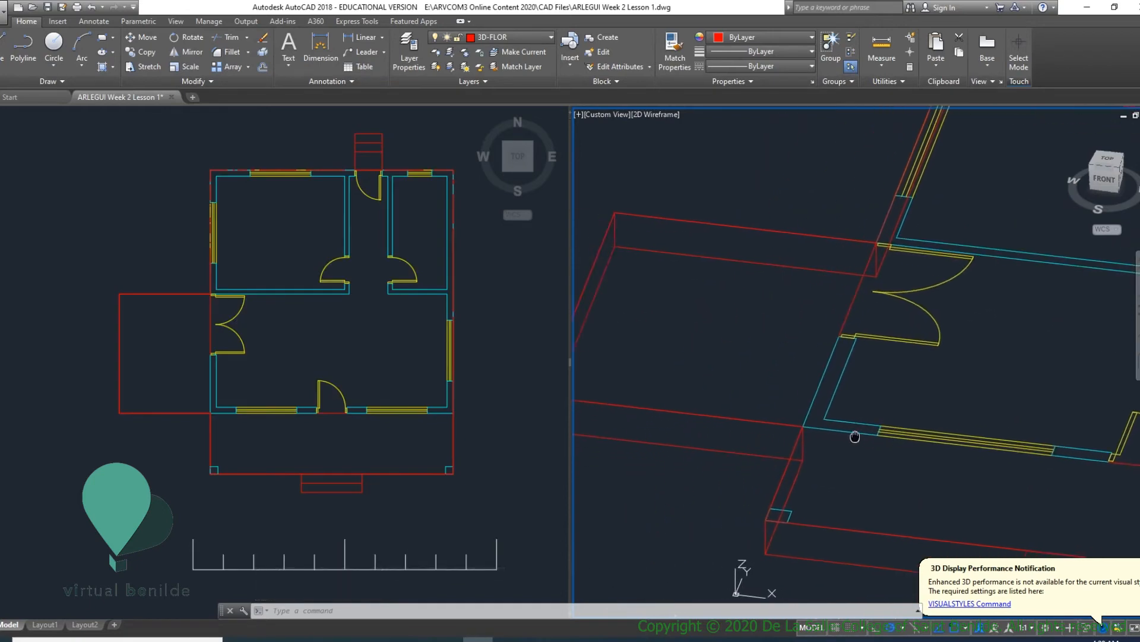
scroll(812, 423, "down", 3)
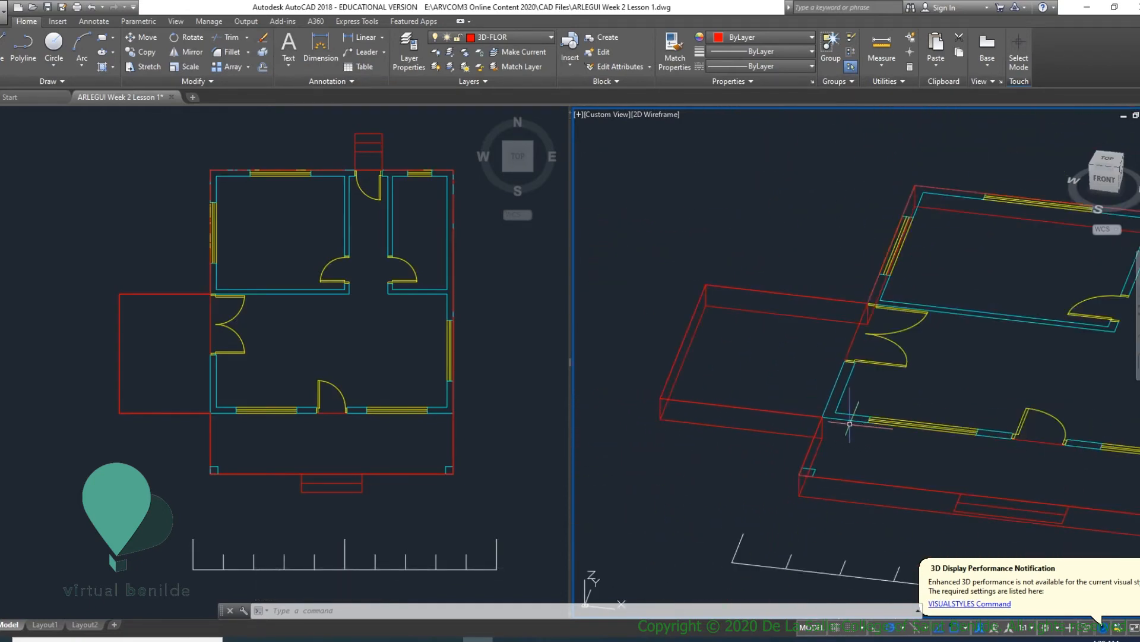
scroll(849, 424, "down", 3)
scroll(1009, 446, "up", 6)
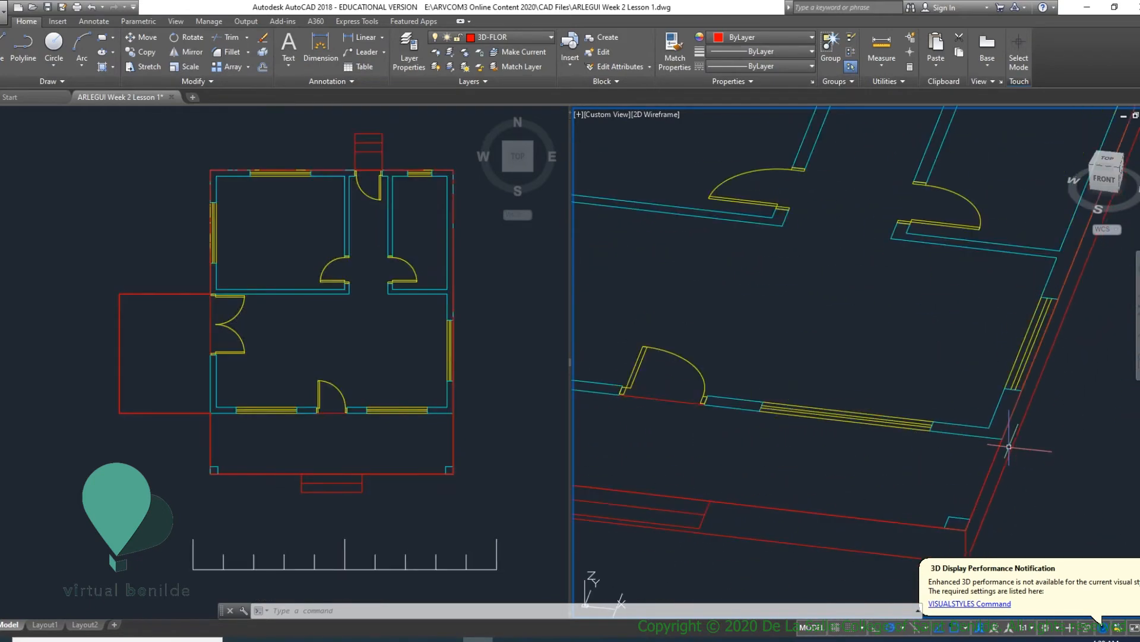
scroll(1007, 444, "down", 3)
scroll(824, 434, "up", 3)
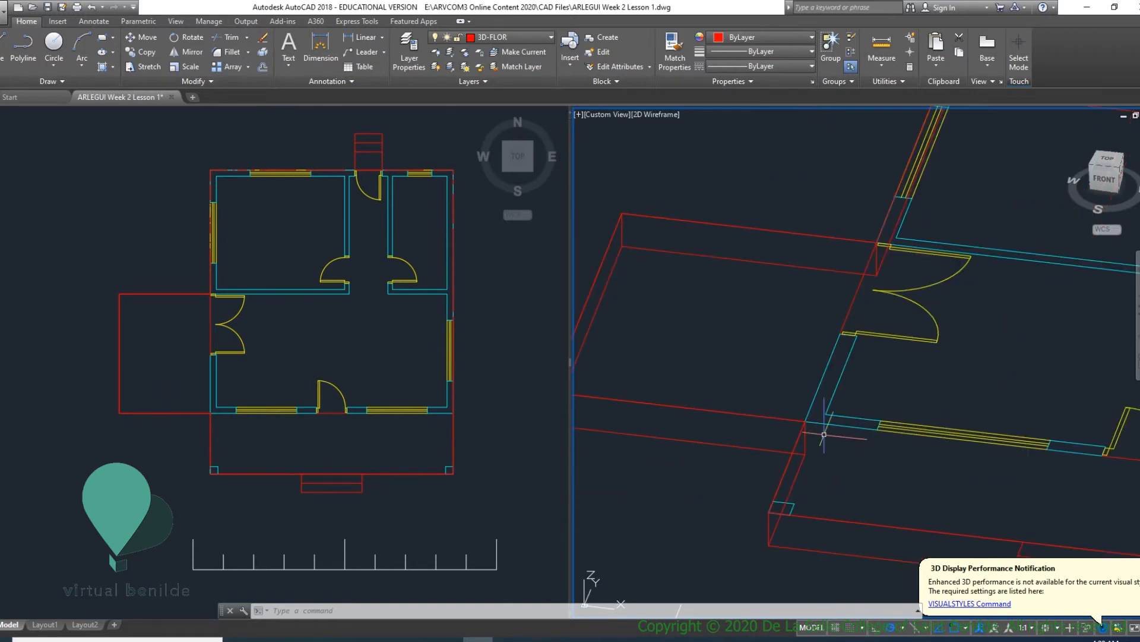
- Identify the coordinates of the house's front-left outer wall corner on the slab top and expand the command history to read them
type("D")
key("Return")
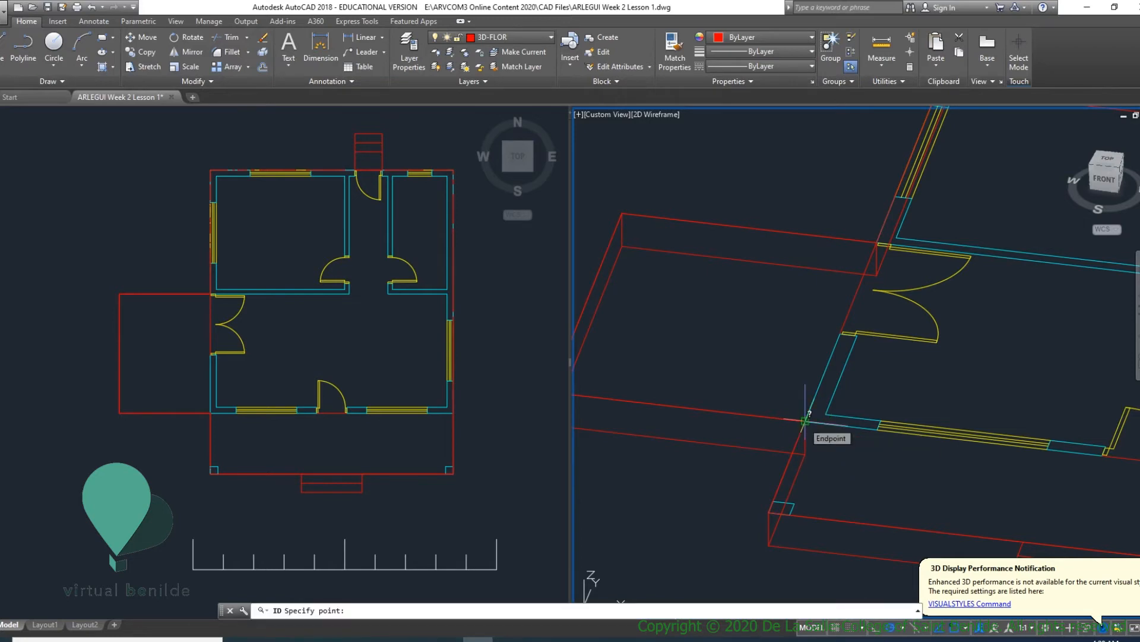
left_click(805, 420)
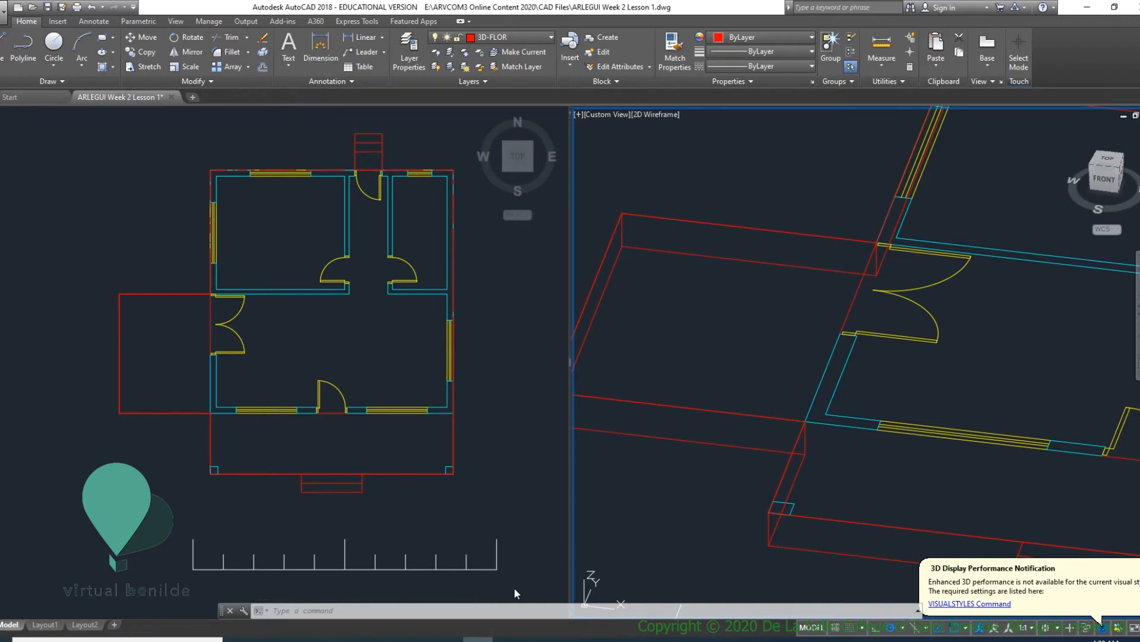
left_click_drag(508, 605, 512, 566)
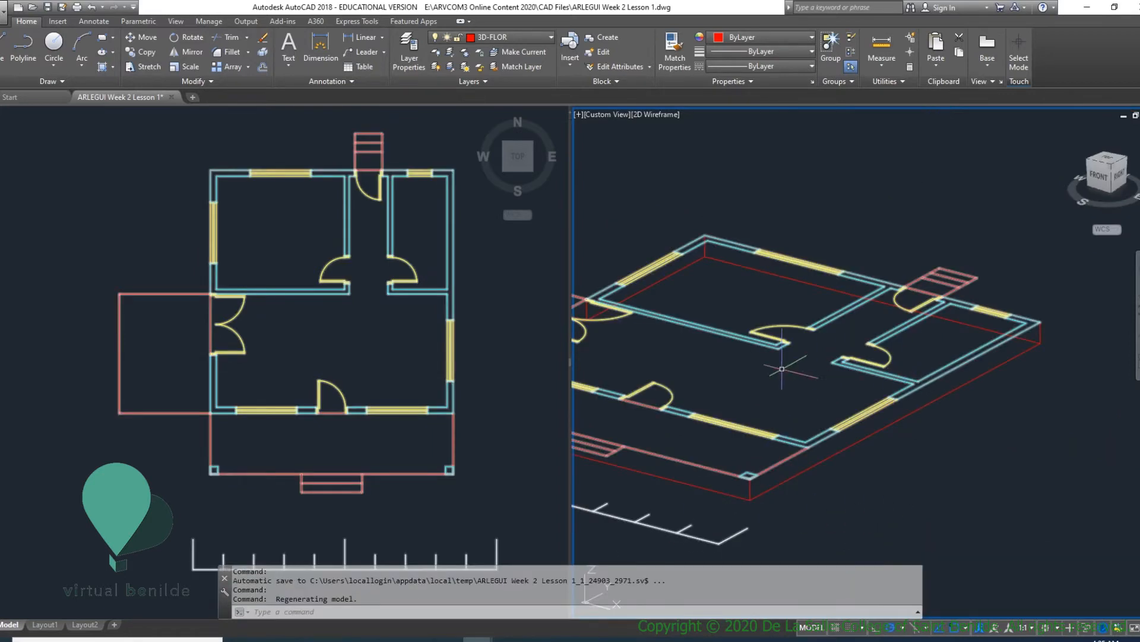
- Make 3D-WALL the current layer
middle_click_drag(784, 372, 960, 387)
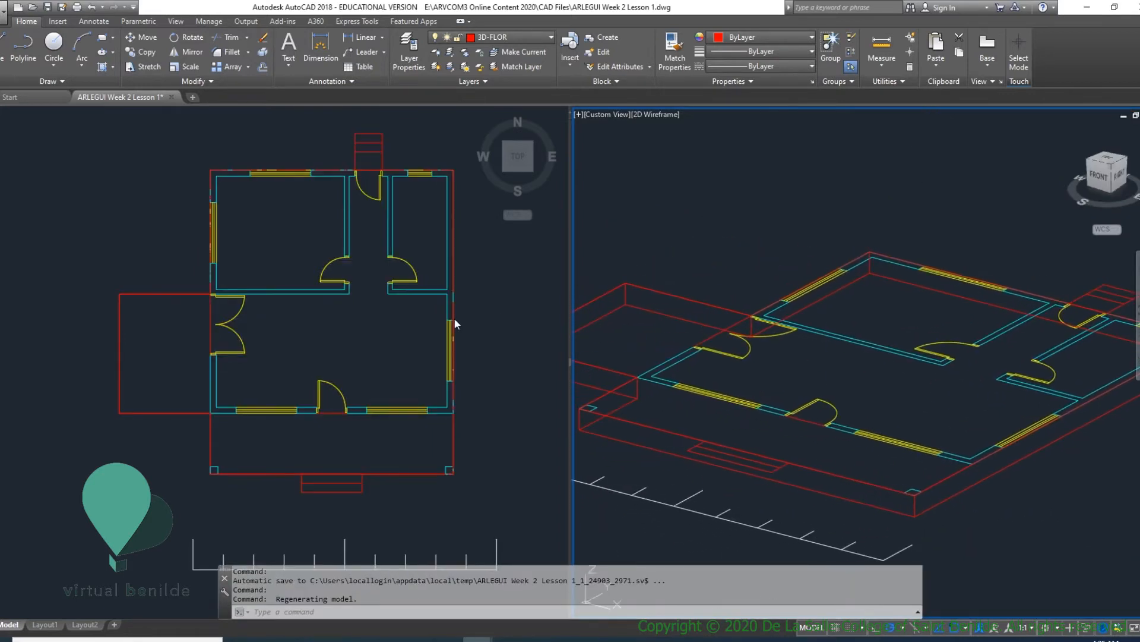
scroll(816, 375, "down", 3)
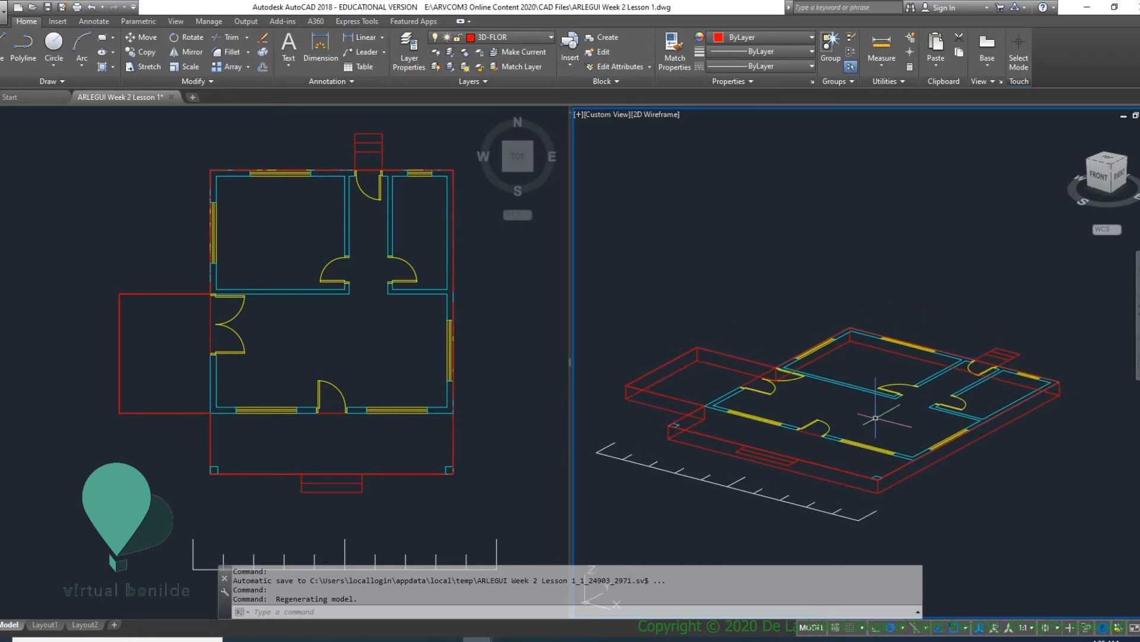
middle_click_drag(852, 423, 785, 331)
left_click(538, 38)
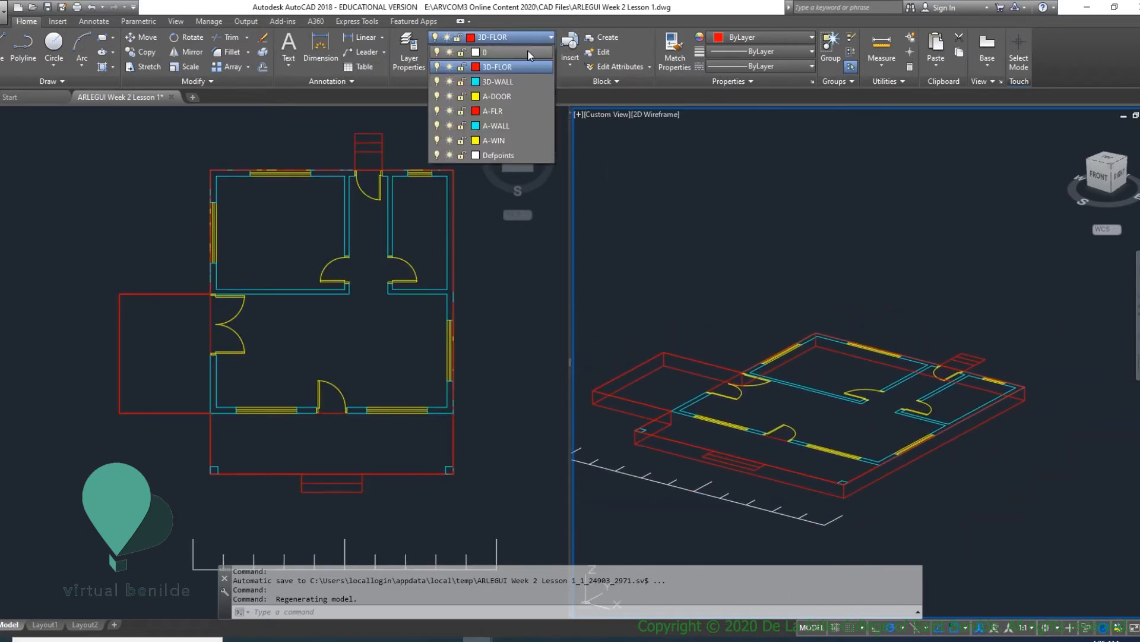
left_click(495, 80)
- Draw a rectangle on the slab top from the house's front-left outer wall corner to its back-right outer wall corner
middle_click_drag(641, 189, 672, 217)
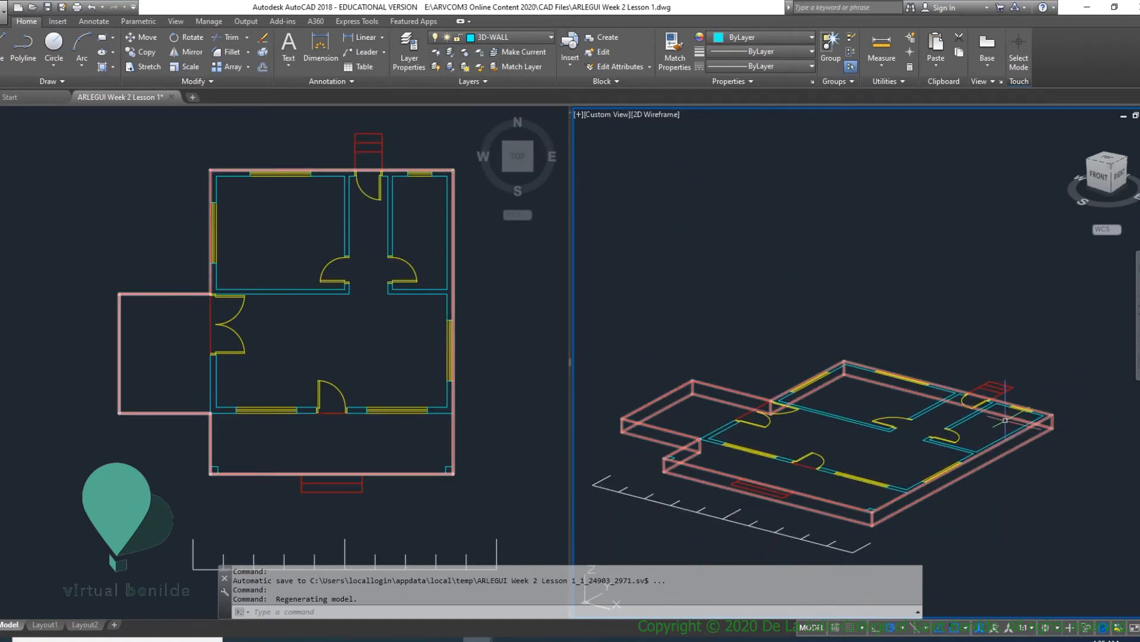
scroll(692, 412, "up", 3)
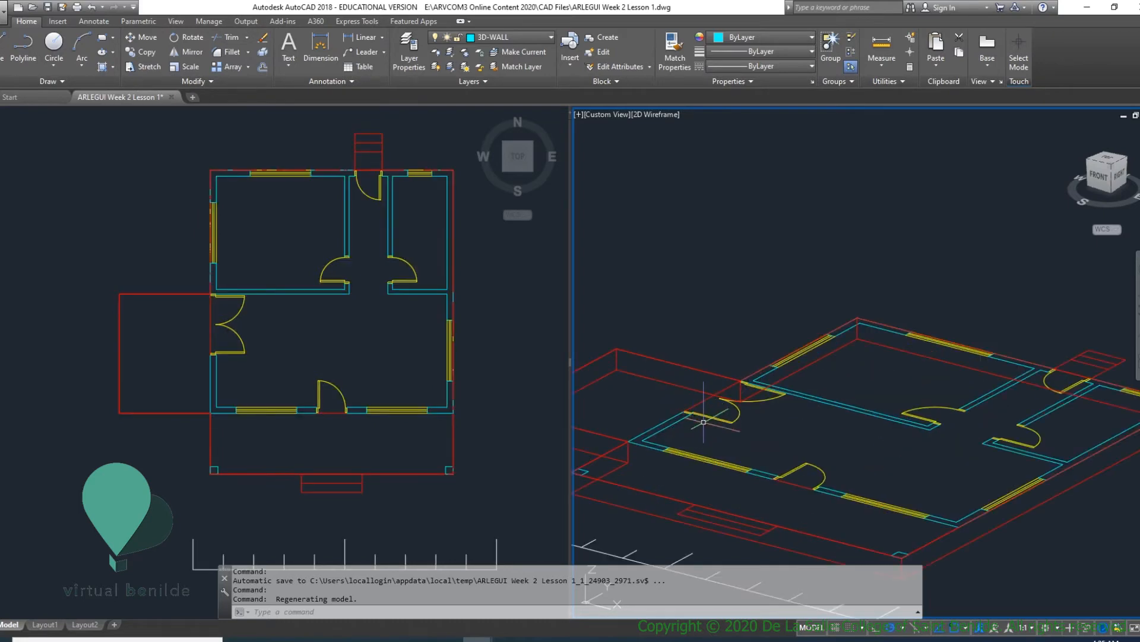
middle_click_drag(703, 422, 664, 421)
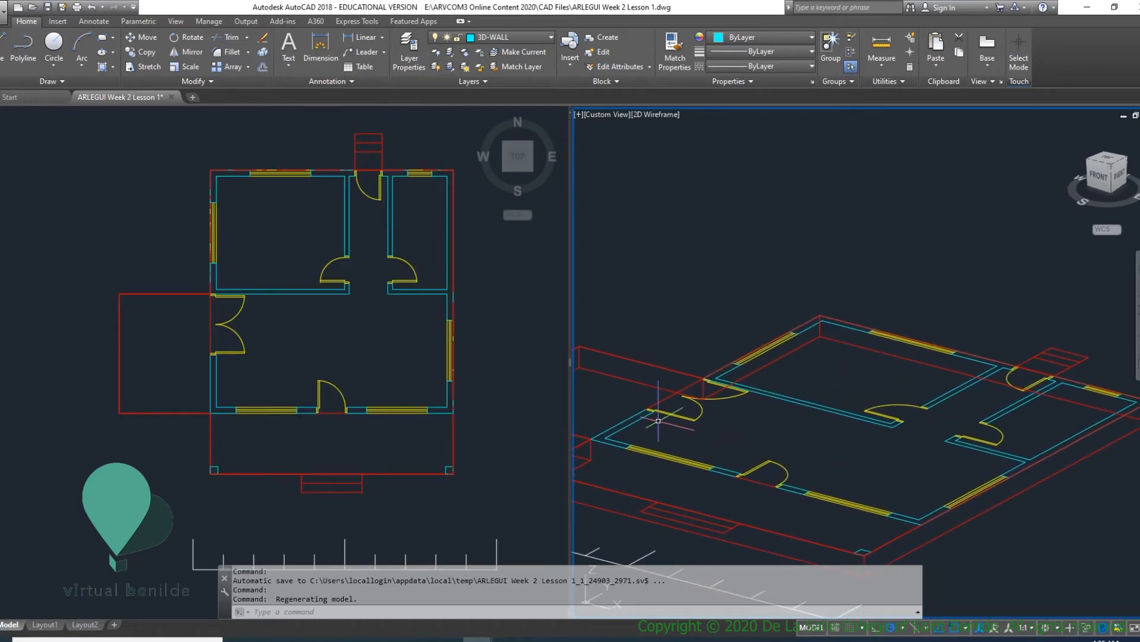
key("Return")
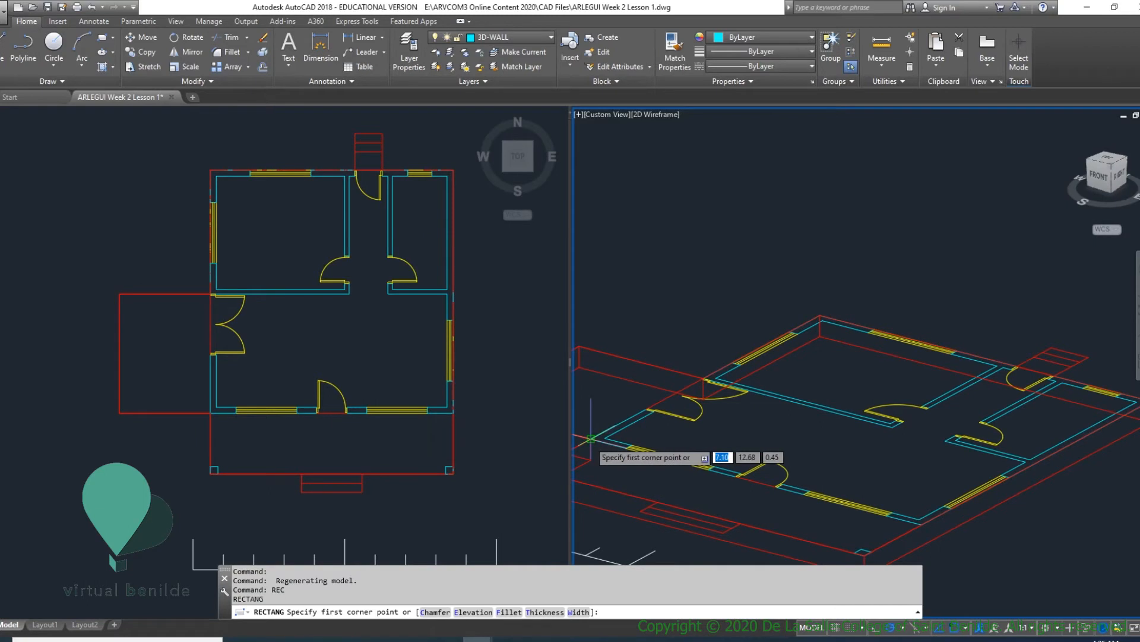
left_click(612, 439)
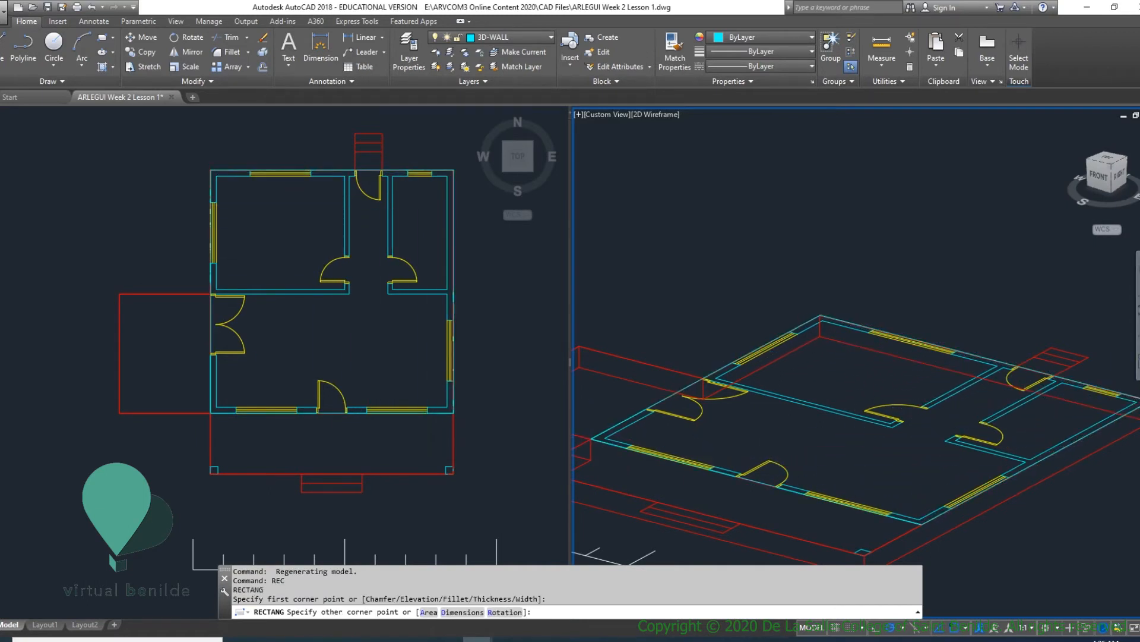
left_click(1139, 399)
middle_click_drag(829, 410, 915, 381)
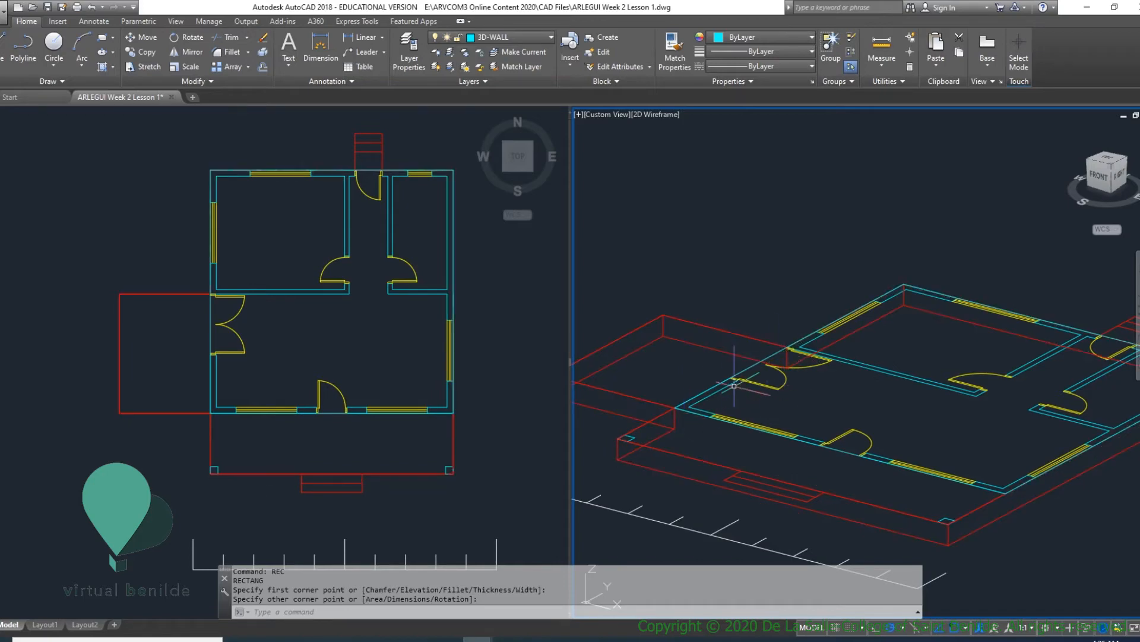
- Select the outer wall rectangle and offset it .2 toward the inside of the house
left_click(712, 383)
key("Escape")
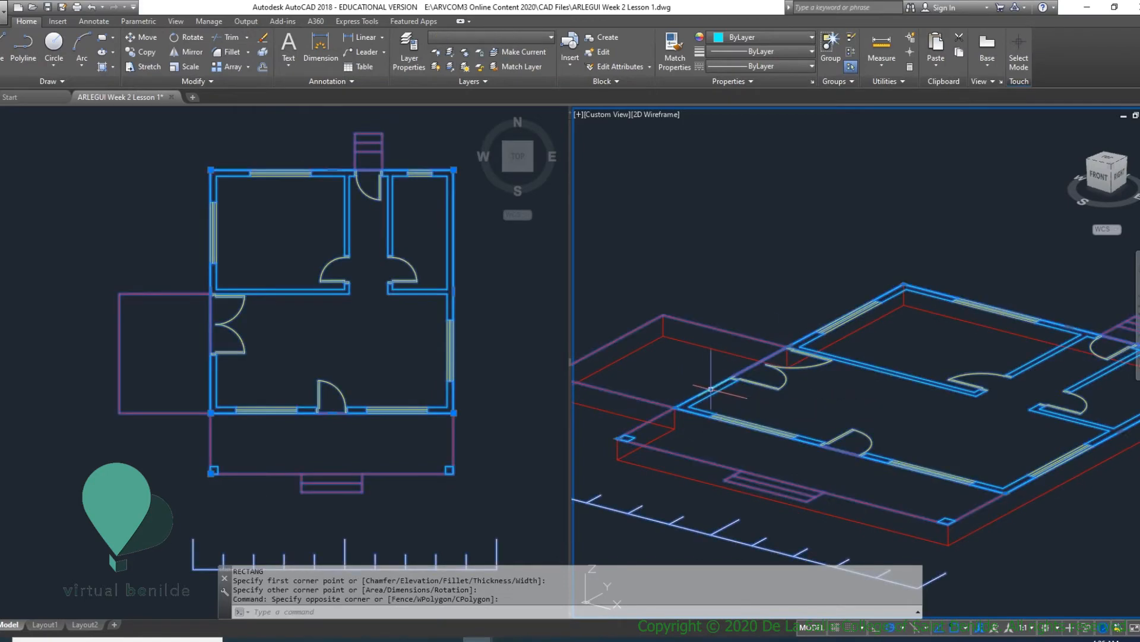
scroll(686, 391, "up", 4)
left_click(688, 391)
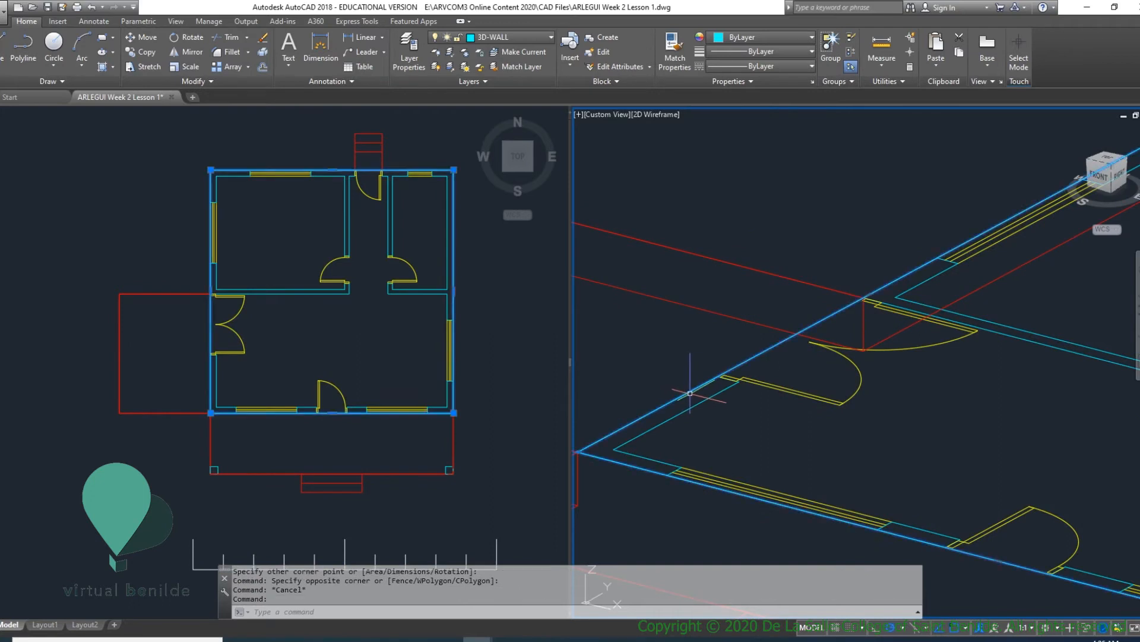
scroll(723, 395, "down", 4)
scroll(1100, 394, "up", 6)
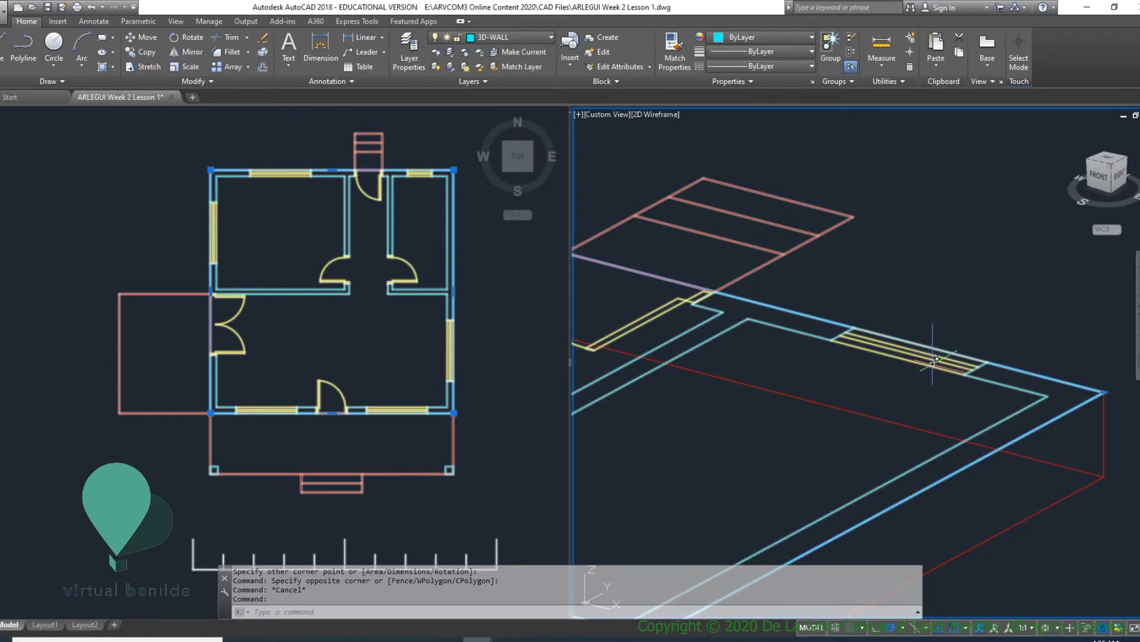
type("o")
key("Return")
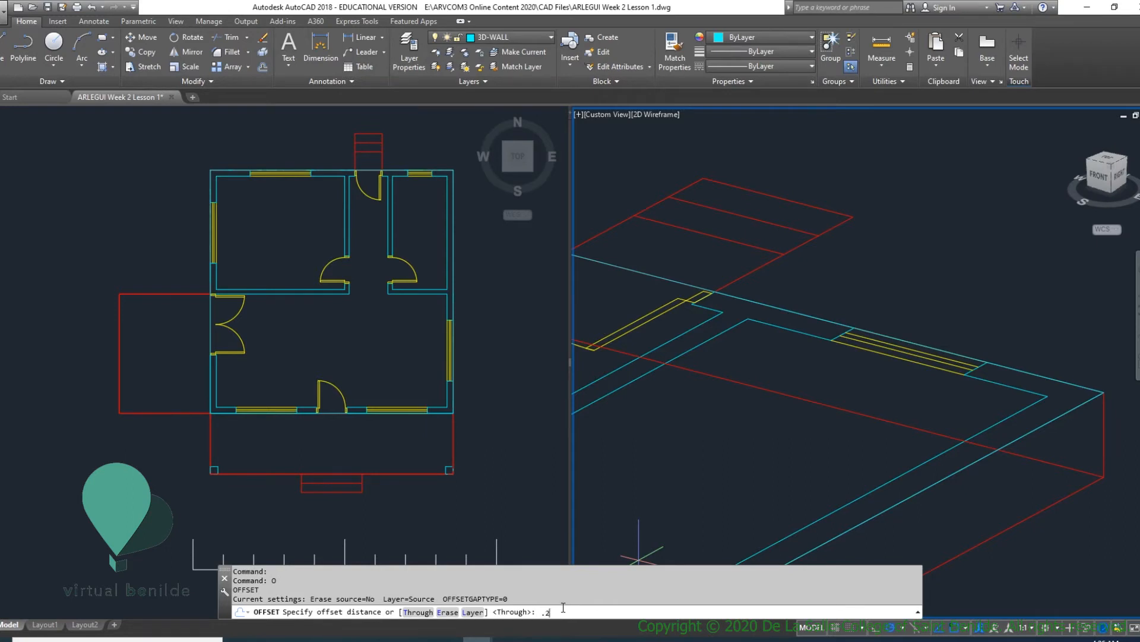
key("Return")
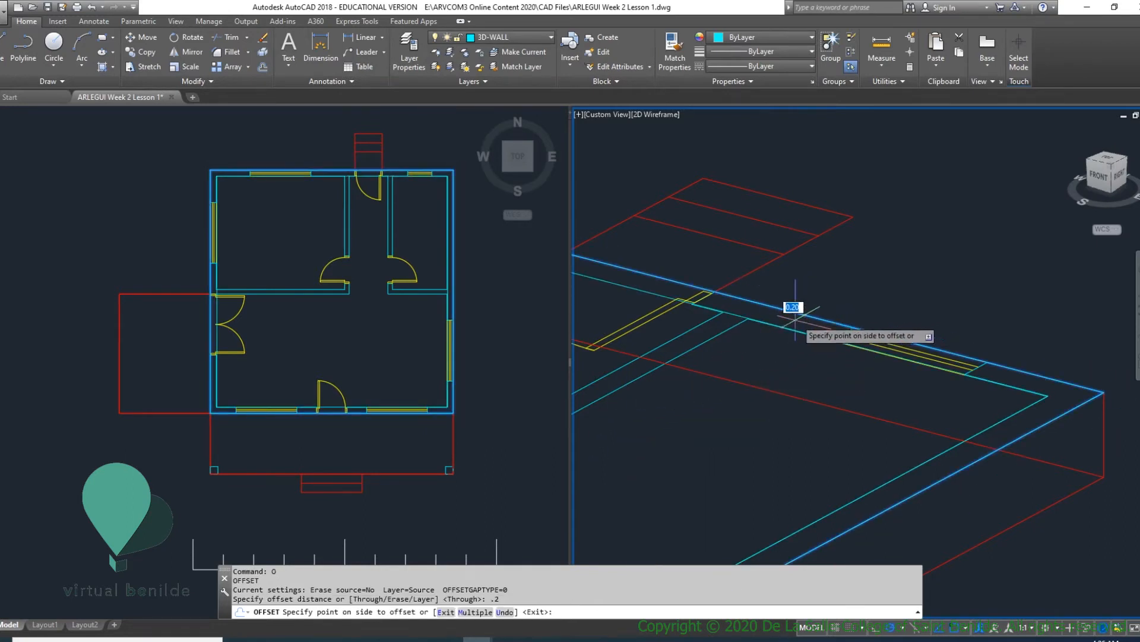
left_click(753, 344)
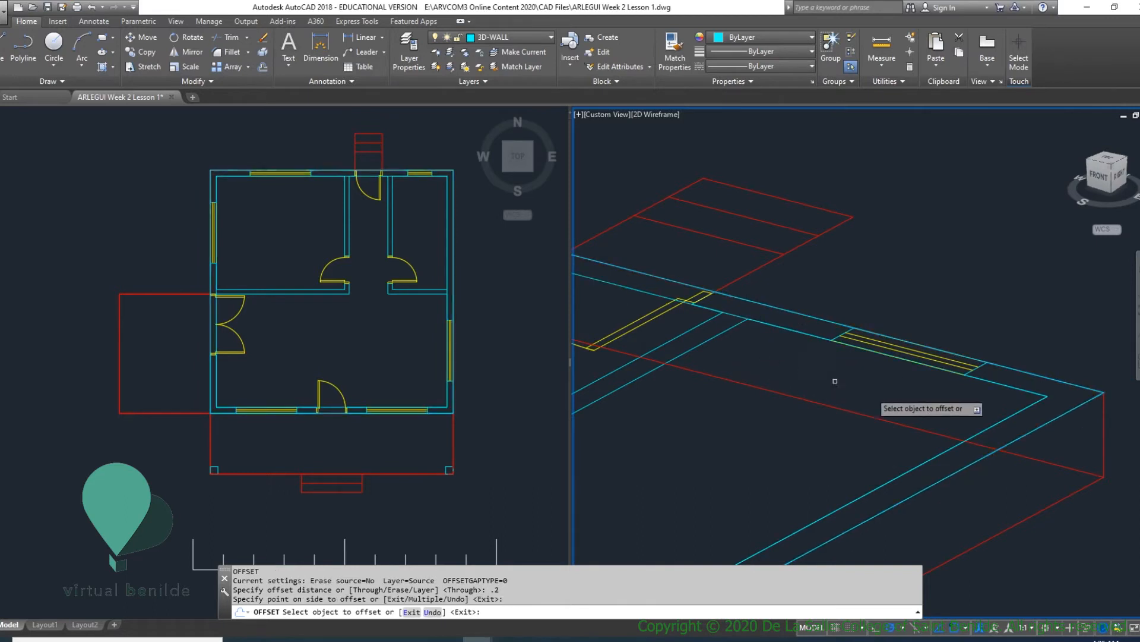
key("Return")
- Check the inner wall outline against the plan's wall lines and corners, leaving polyline editing and clearing the selection
double_click(1004, 420)
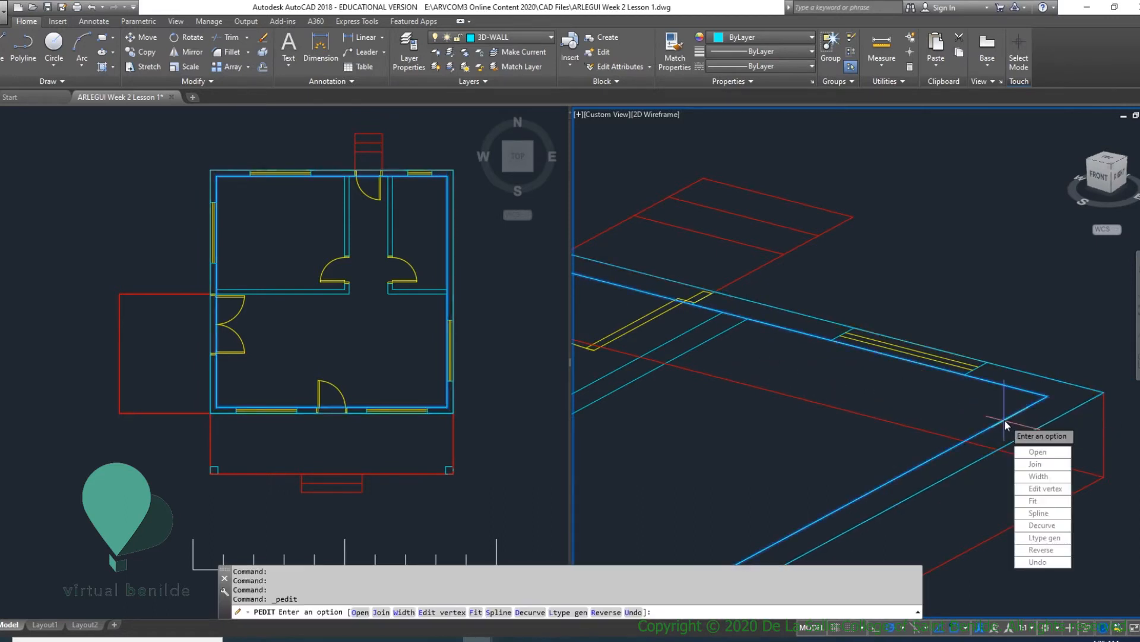
key("Escape")
left_click(993, 428)
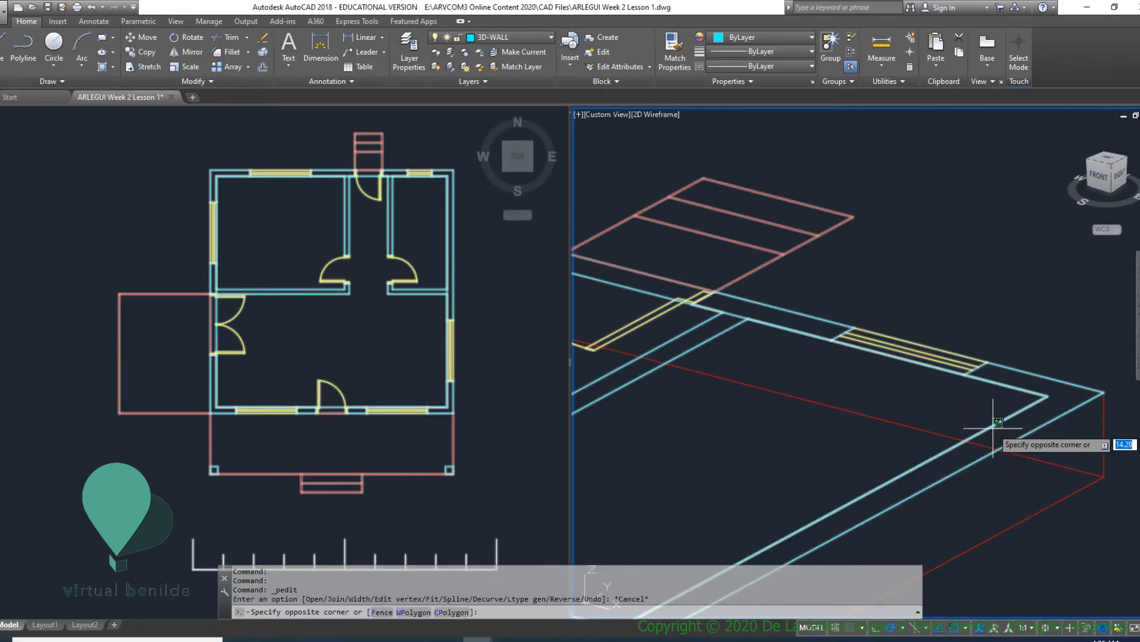
scroll(998, 430, "down", 5)
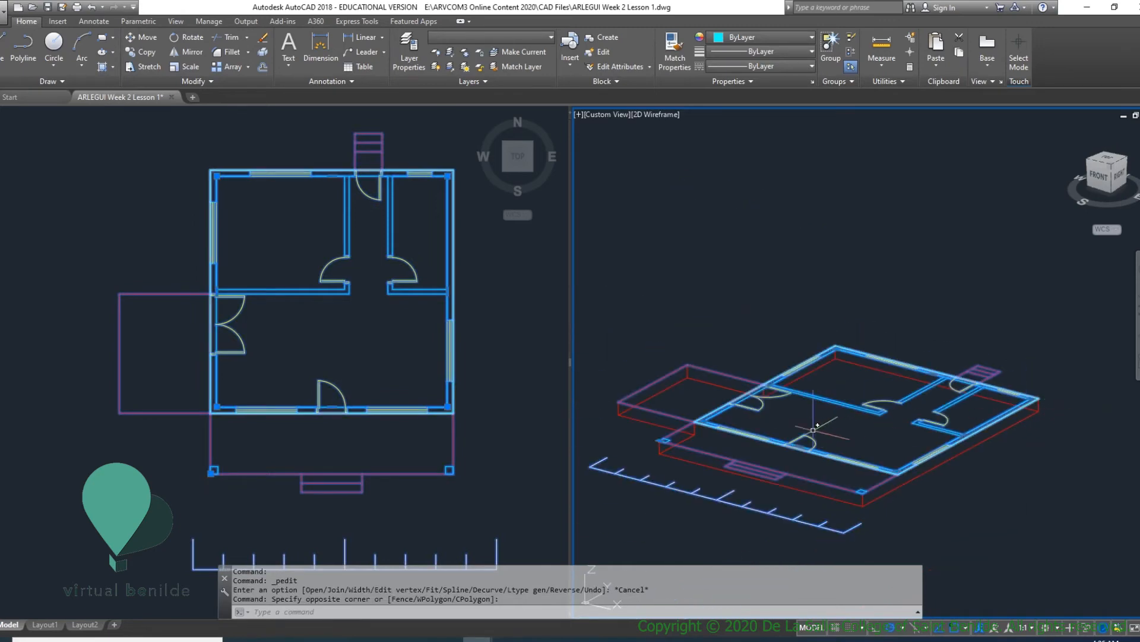
scroll(697, 418, "up", 5)
scroll(775, 398, "up", 4)
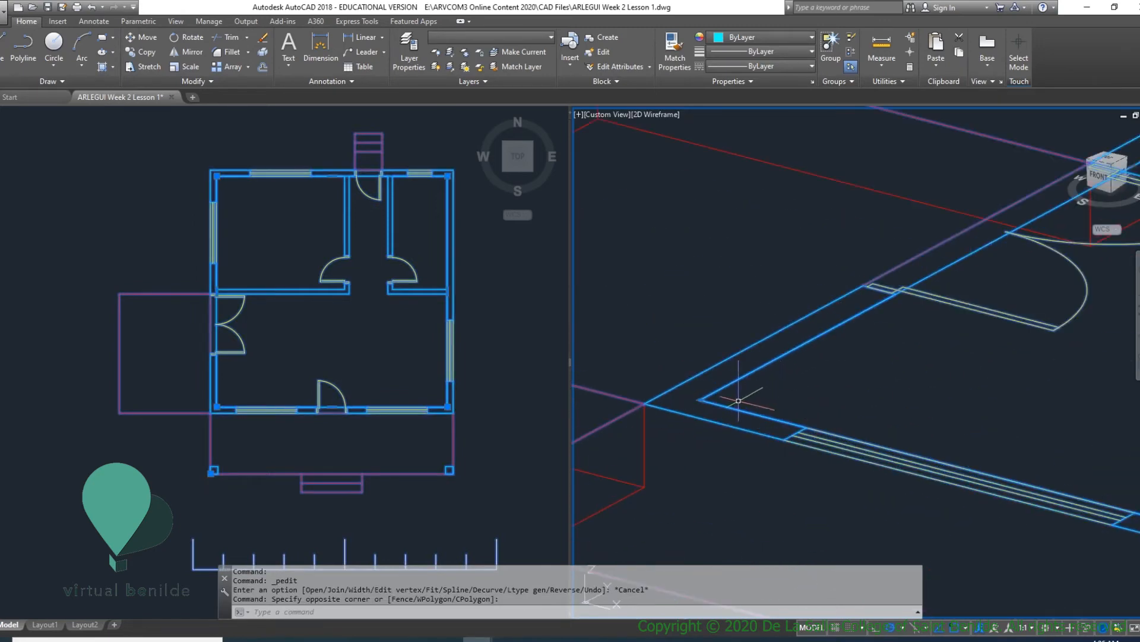
key("Escape")
scroll(751, 386, "down", 3)
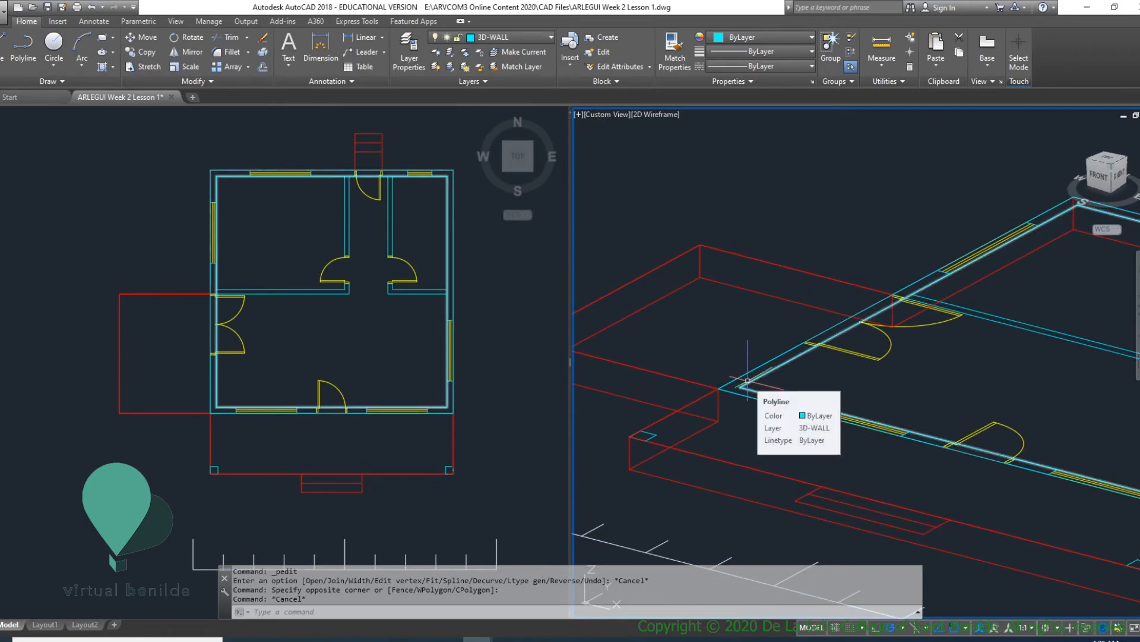
- Extrude both the outer and inner wall rectangles to a height of 3
type("EXT")
key("Return")
left_click(747, 380)
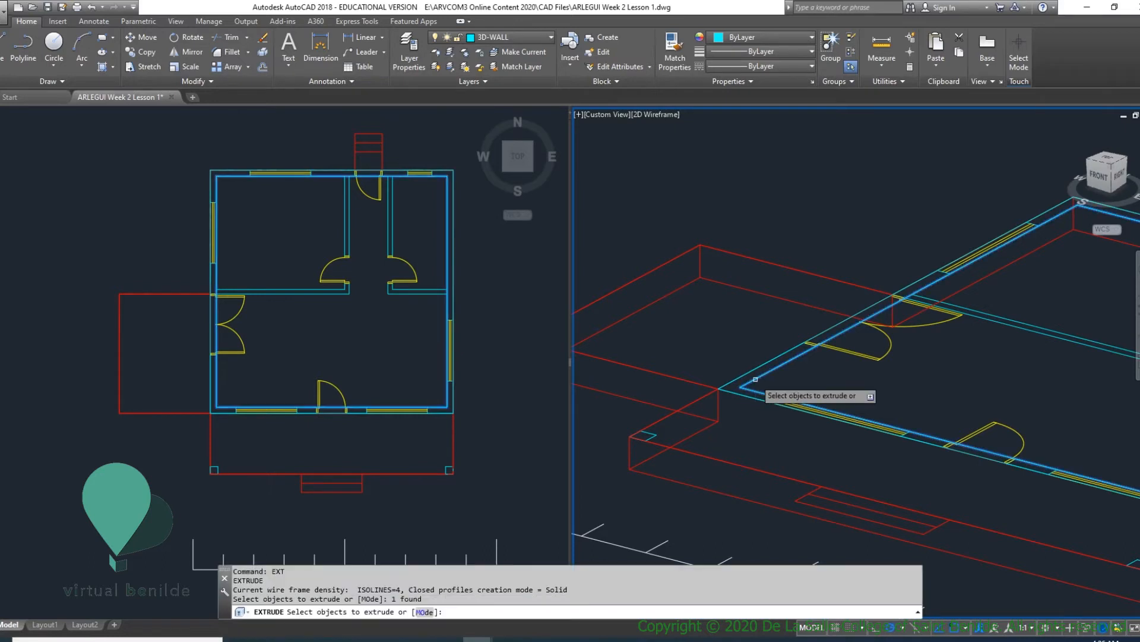
left_click(746, 373)
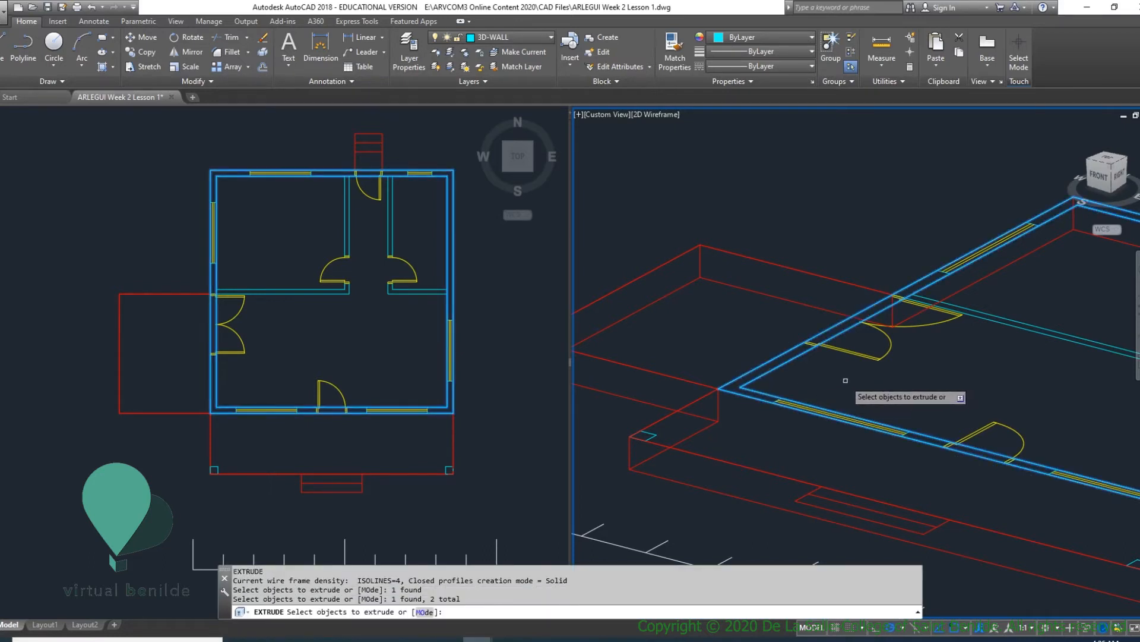
scroll(851, 374, "down", 2)
middle_click_drag(851, 374, 685, 422)
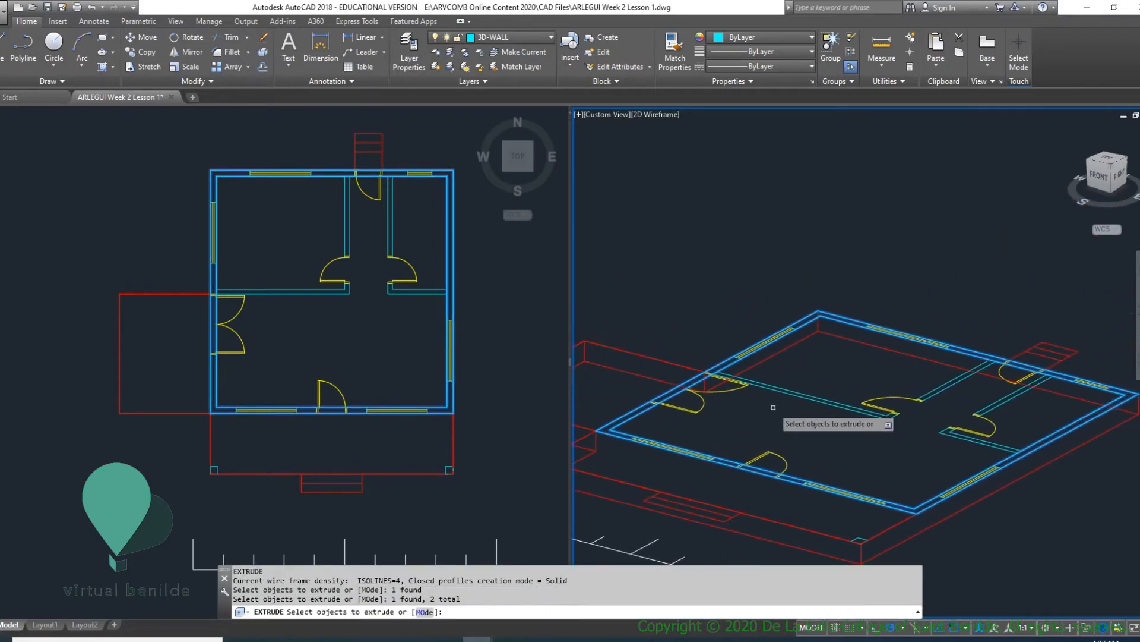
key("Return")
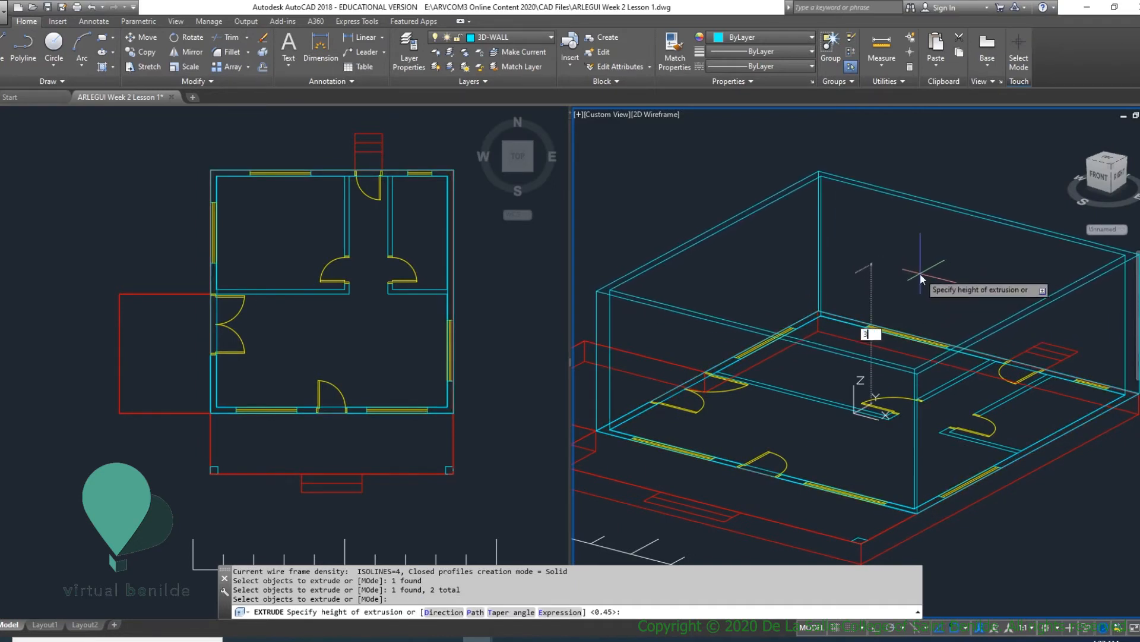
type("3")
key("Return")
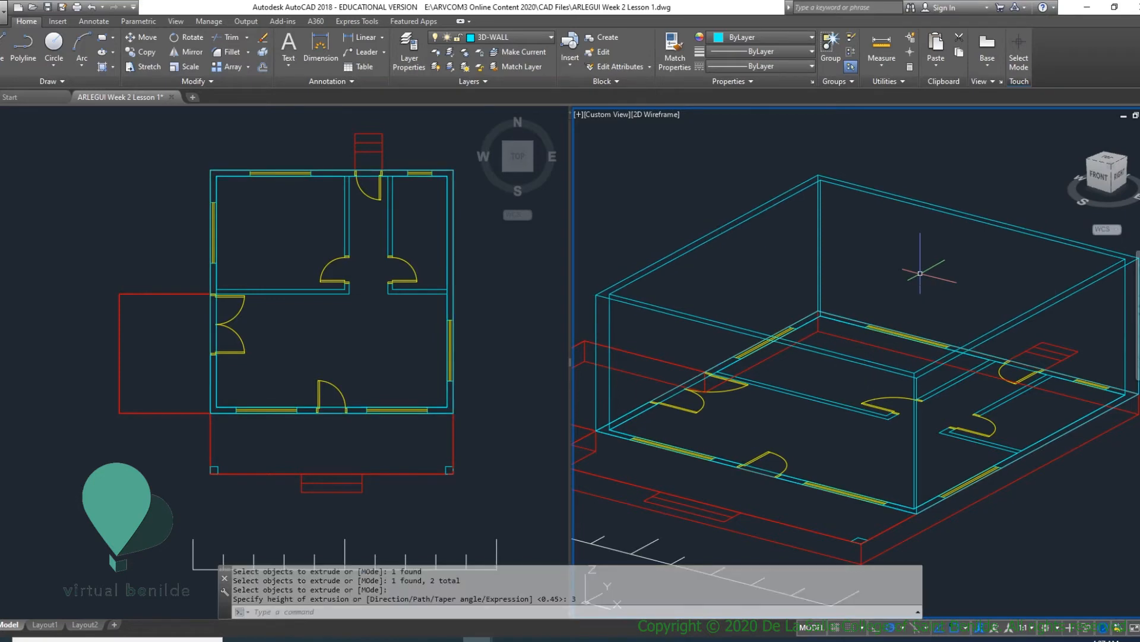
- Display the 3D viewport in the Conceptual visual style
scroll(771, 321, "down", 2)
scroll(771, 321, "up", 2)
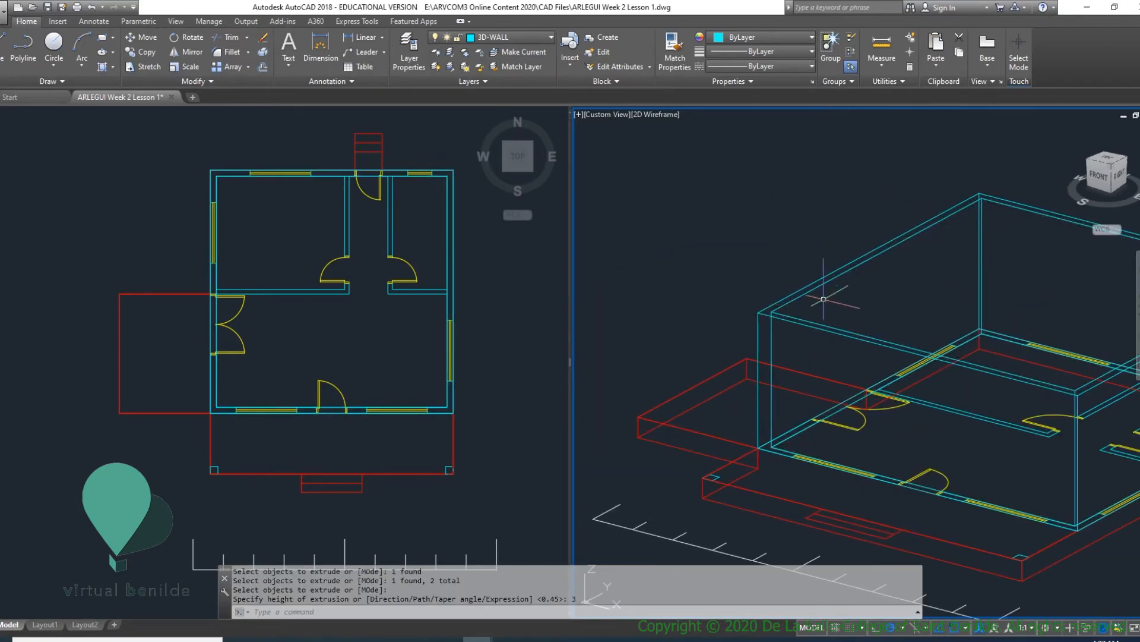
middle_click_drag(931, 336, 792, 380)
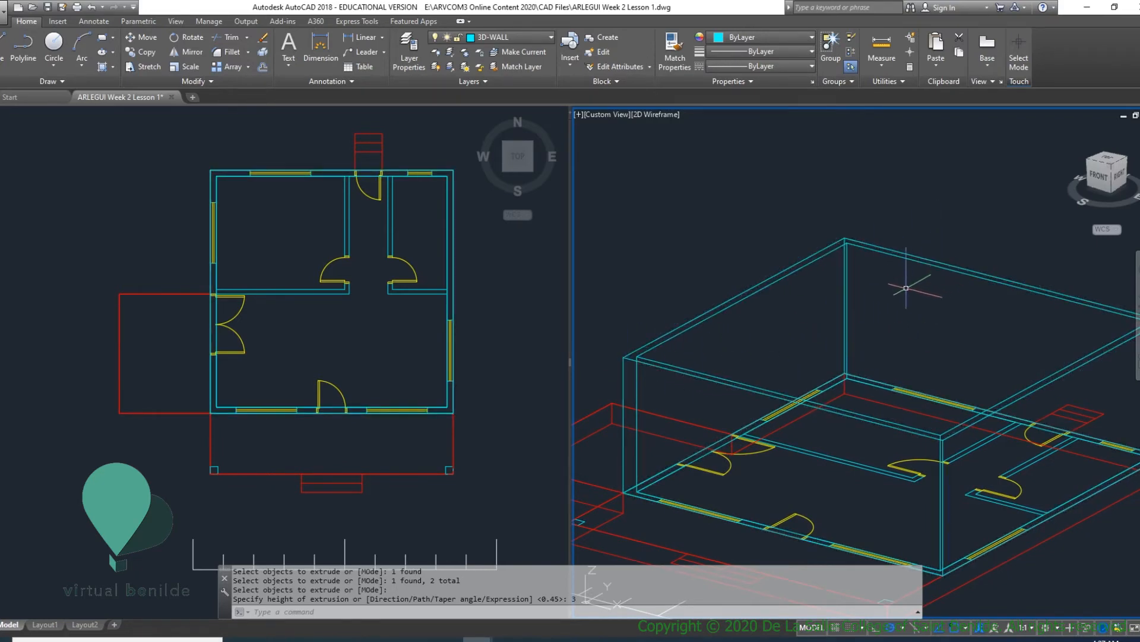
left_click(671, 114)
left_click(733, 158)
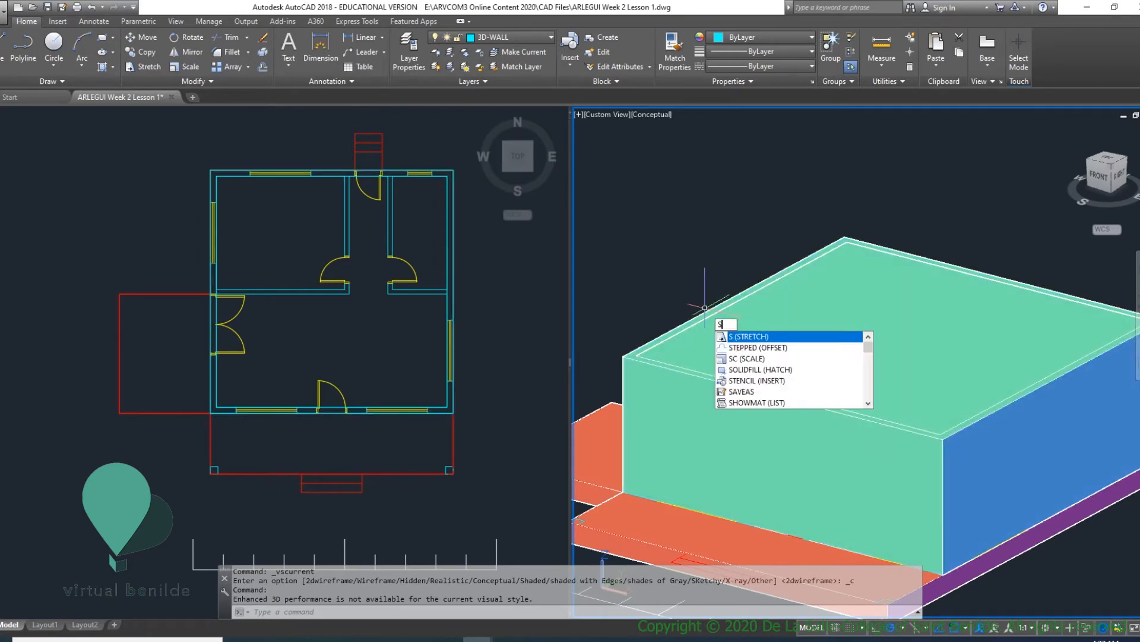
- Subtract the inner wall solid from the outer one to leave hollow exterior walls
type("U")
left_click(739, 337)
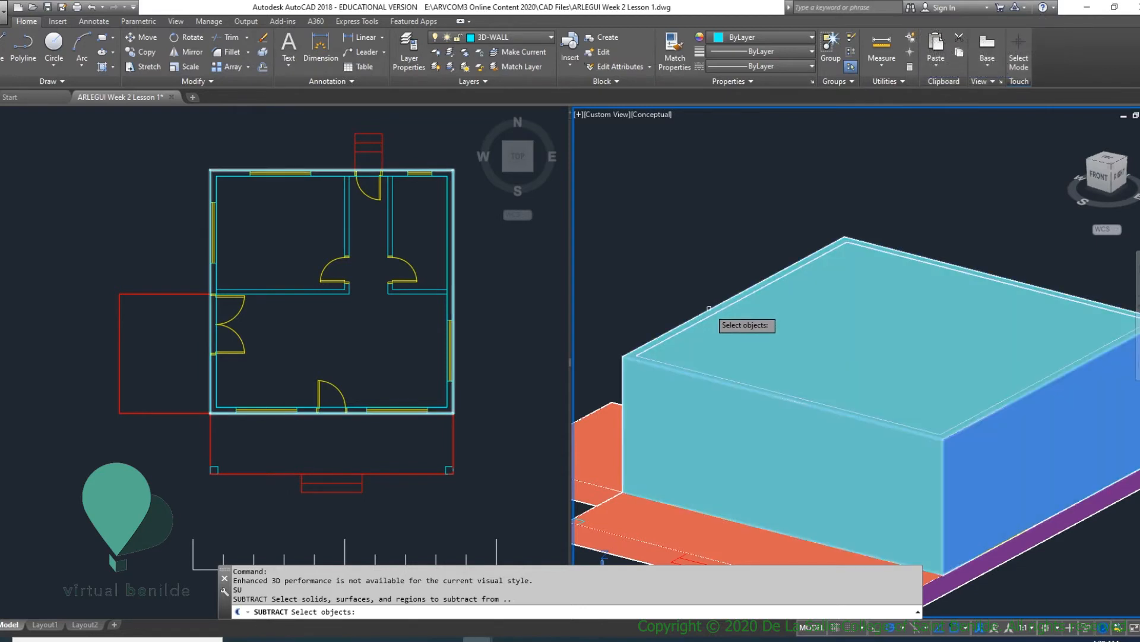
left_click(708, 306)
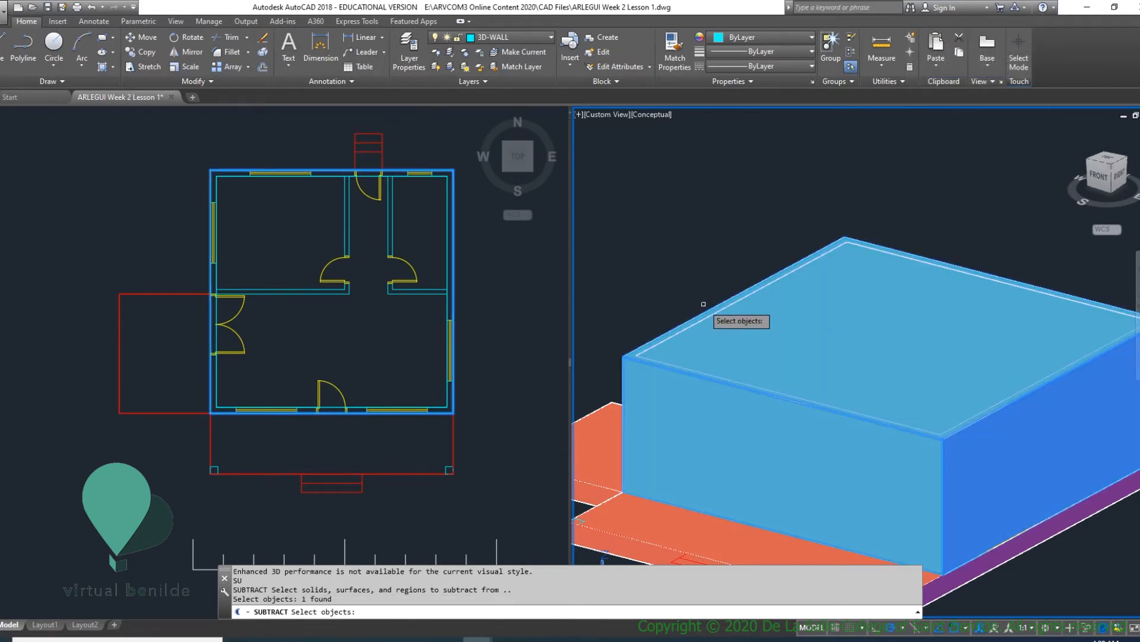
key("Return")
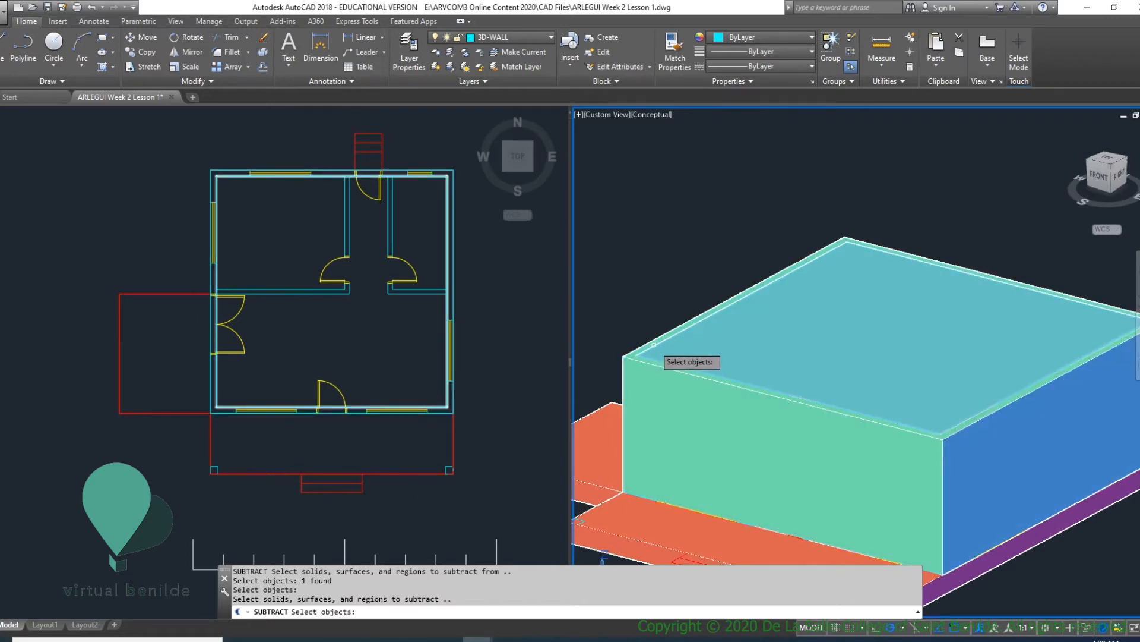
left_click(754, 336)
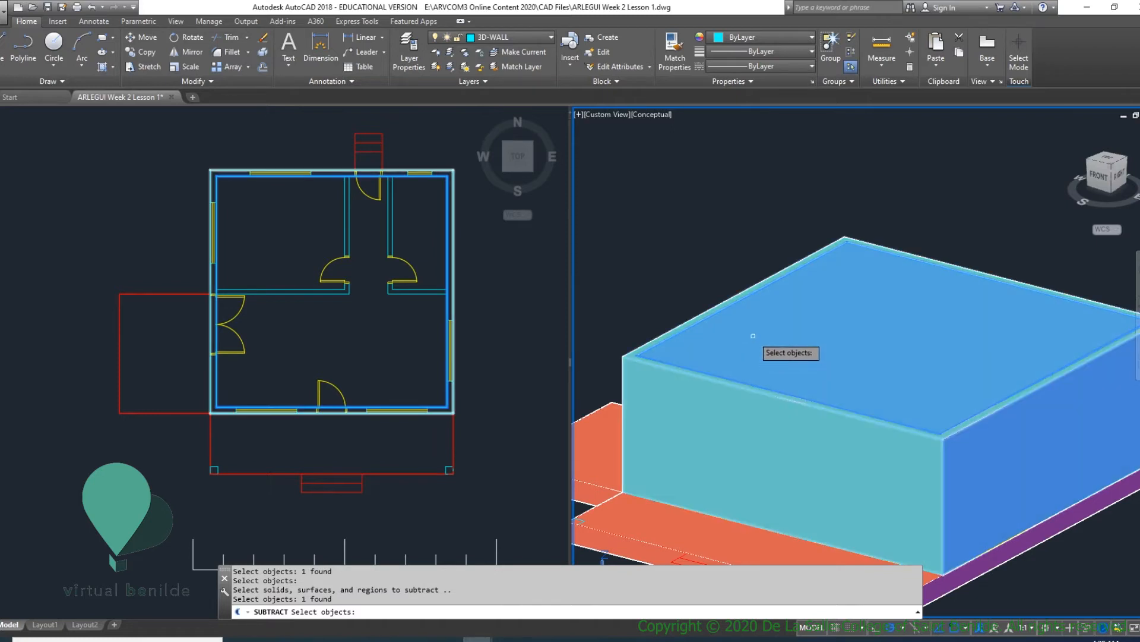
key("Return")
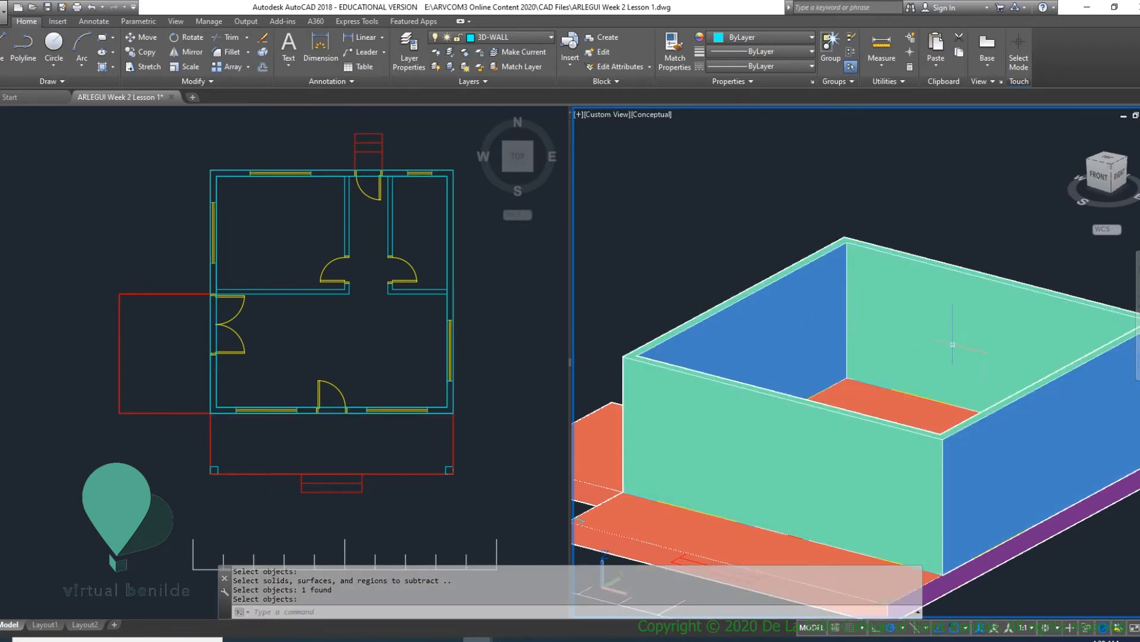
- Inspect the hollow walls from several angles and return the 3D viewport to the 2D Wireframe visual style
middle_click_drag(915, 387, 980, 410, "shift")
scroll(933, 392, "down", 5)
scroll(926, 380, "up", 3)
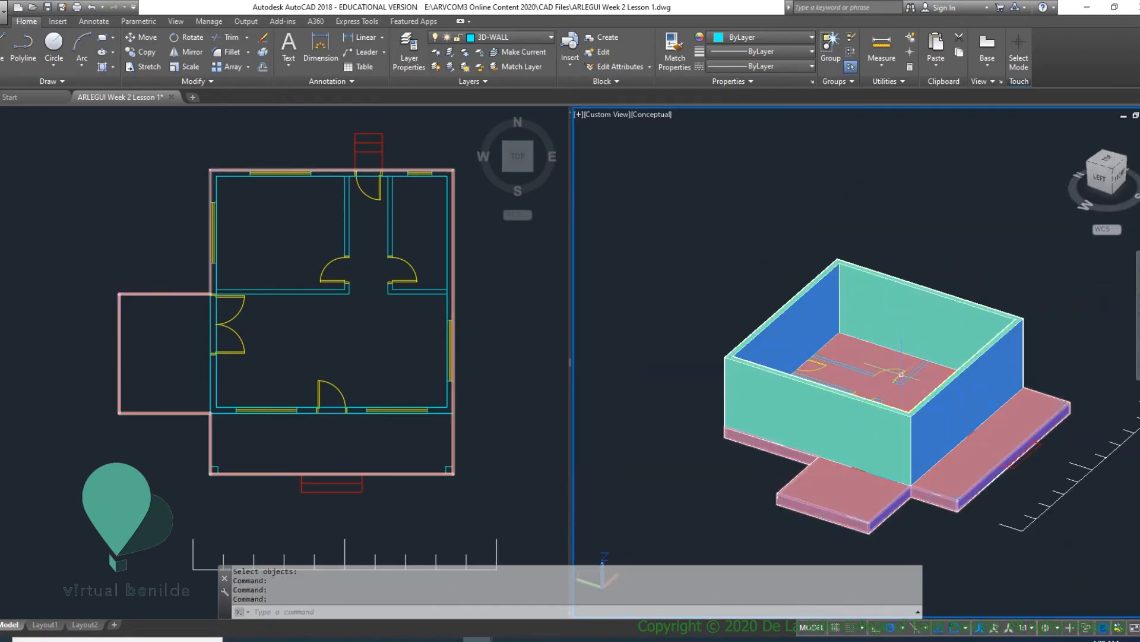
middle_click_drag(900, 375, 713, 332, "shift")
left_click(656, 113)
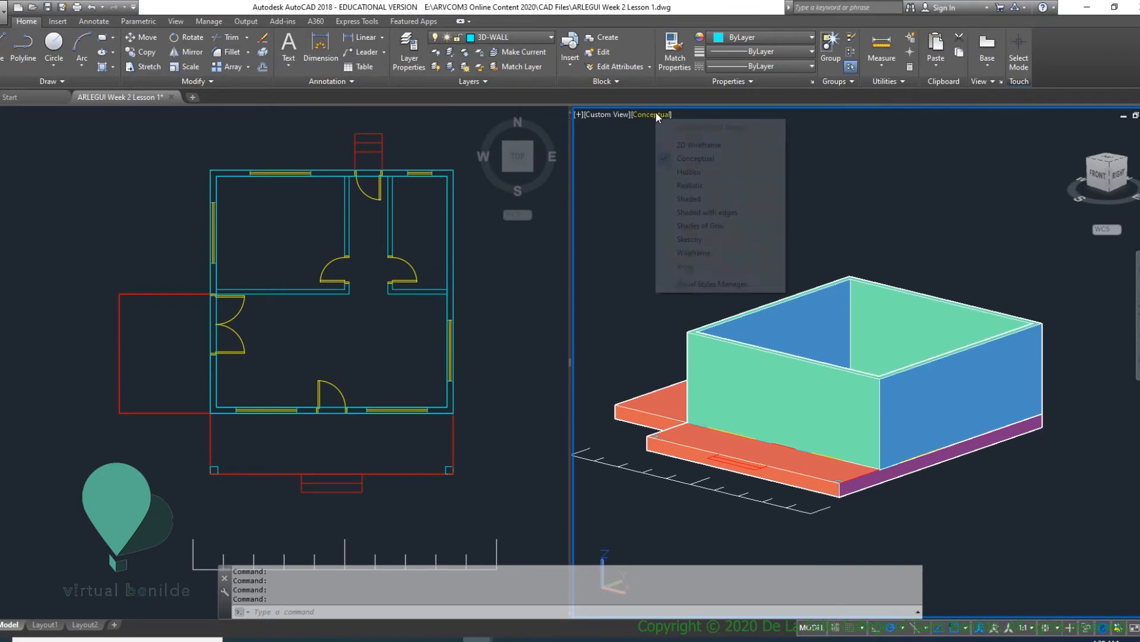
left_click(677, 146)
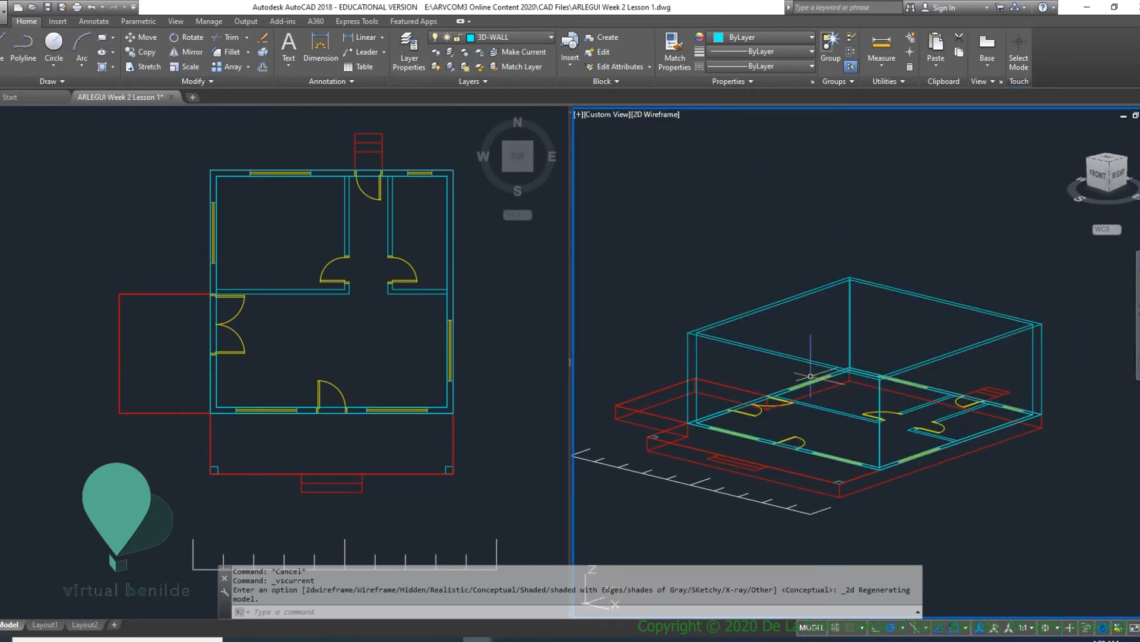
- Preview the walls with Hide, restoring the full wireframe with Regen, and save the drawing
middle_click_drag(811, 356, 894, 302, "shift")
scroll(868, 308, "up", 3)
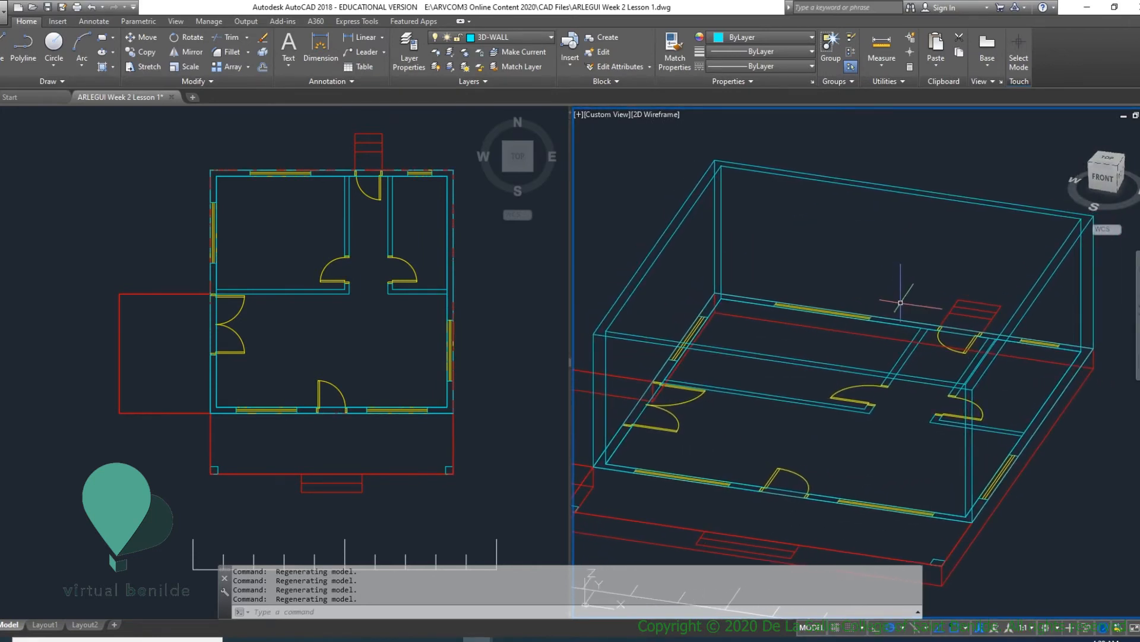
type("I")
key("Return")
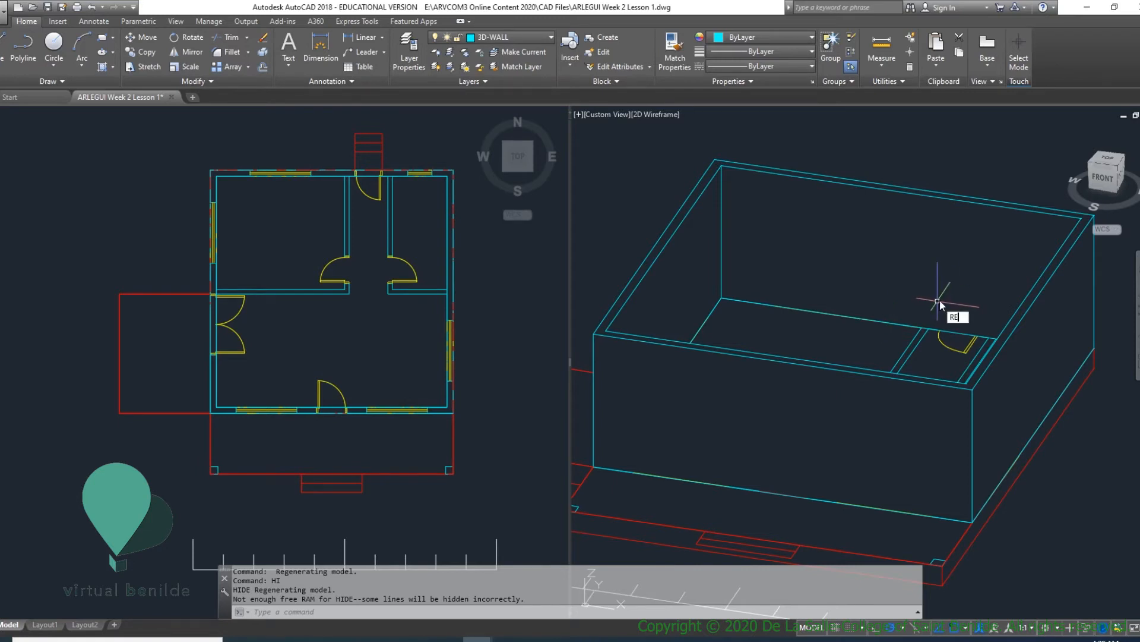
key("Return")
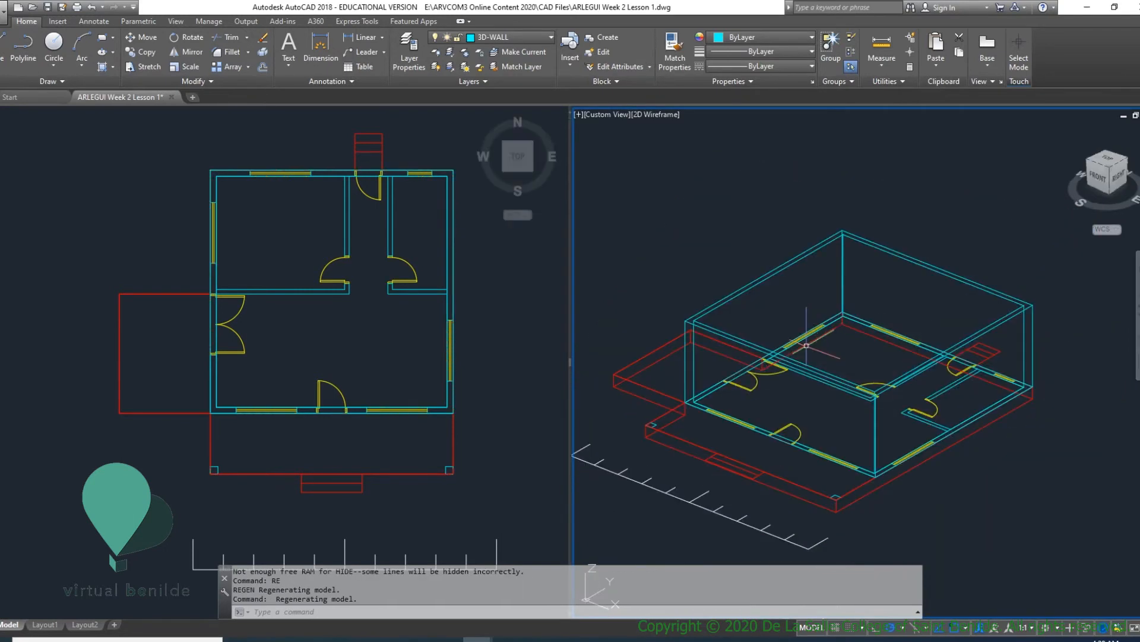
key("ctrl+s")
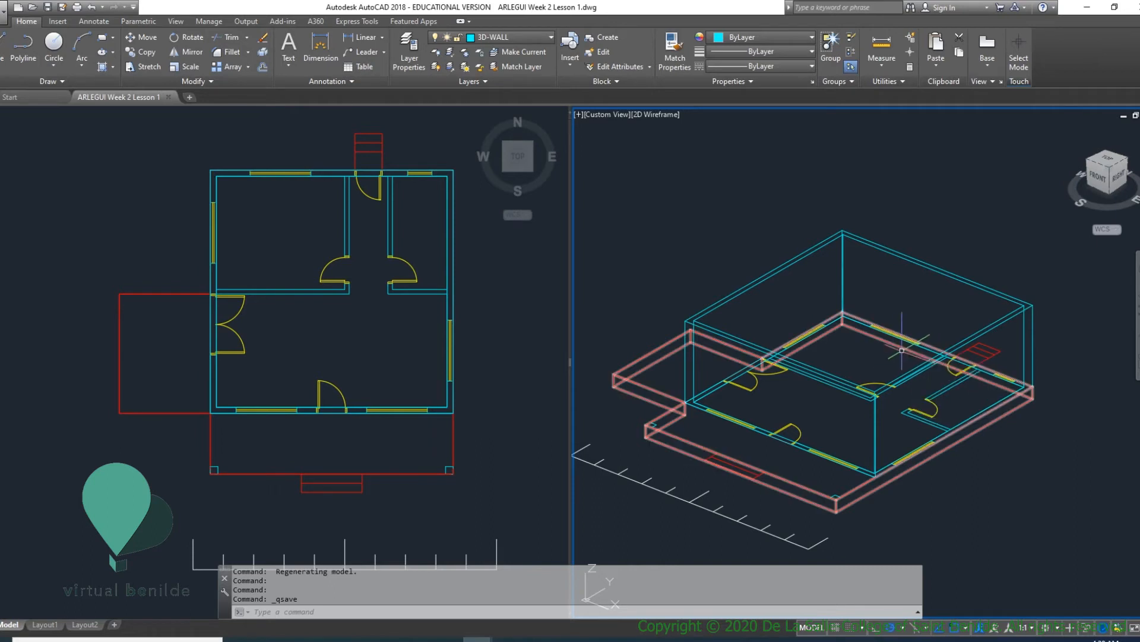
- Draw a rectangle over the front door opening, spanning the full wall thickness between opposite outer corners of the door jambs
middle_click_drag(922, 234, 828, 300, "shift")
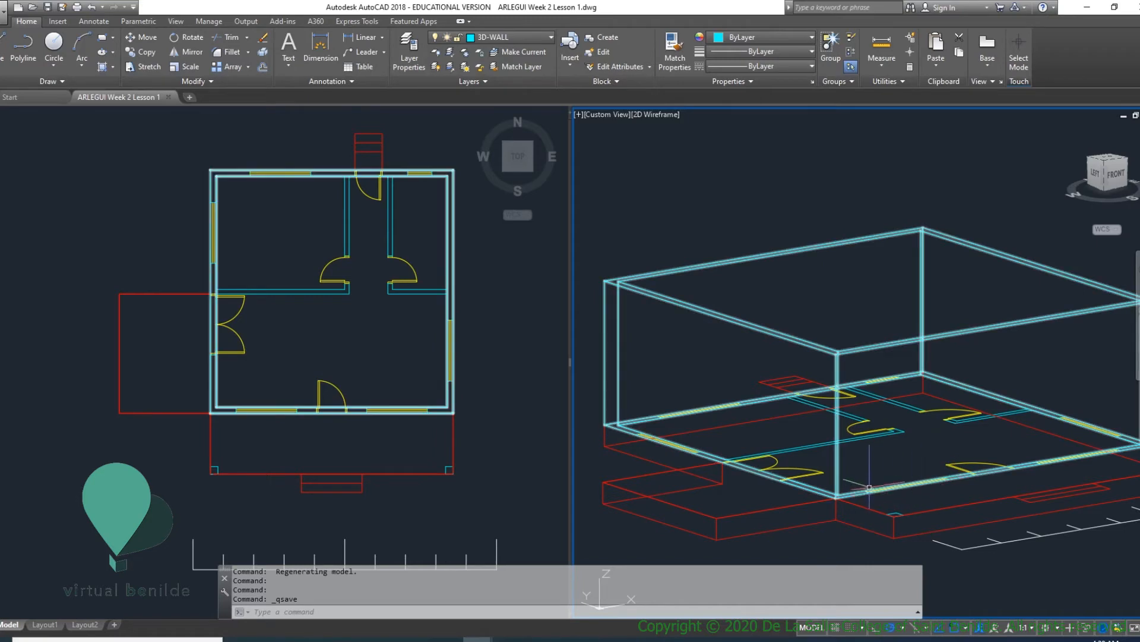
middle_click_drag(890, 449, 769, 413, "shift")
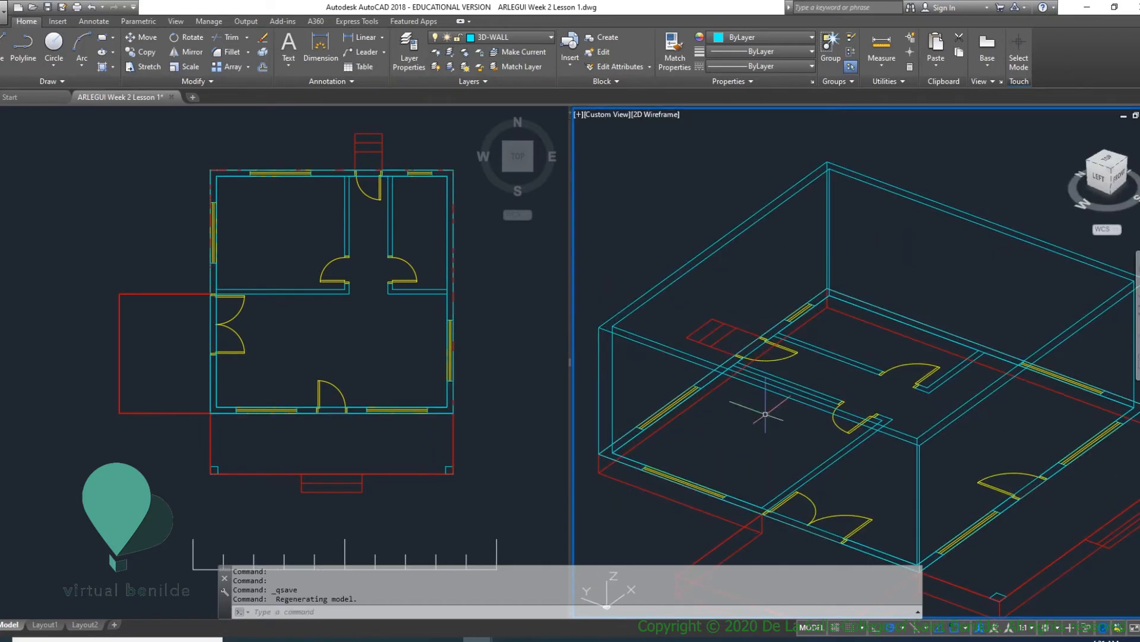
scroll(675, 491, "up", 5)
scroll(700, 486, "down", 5)
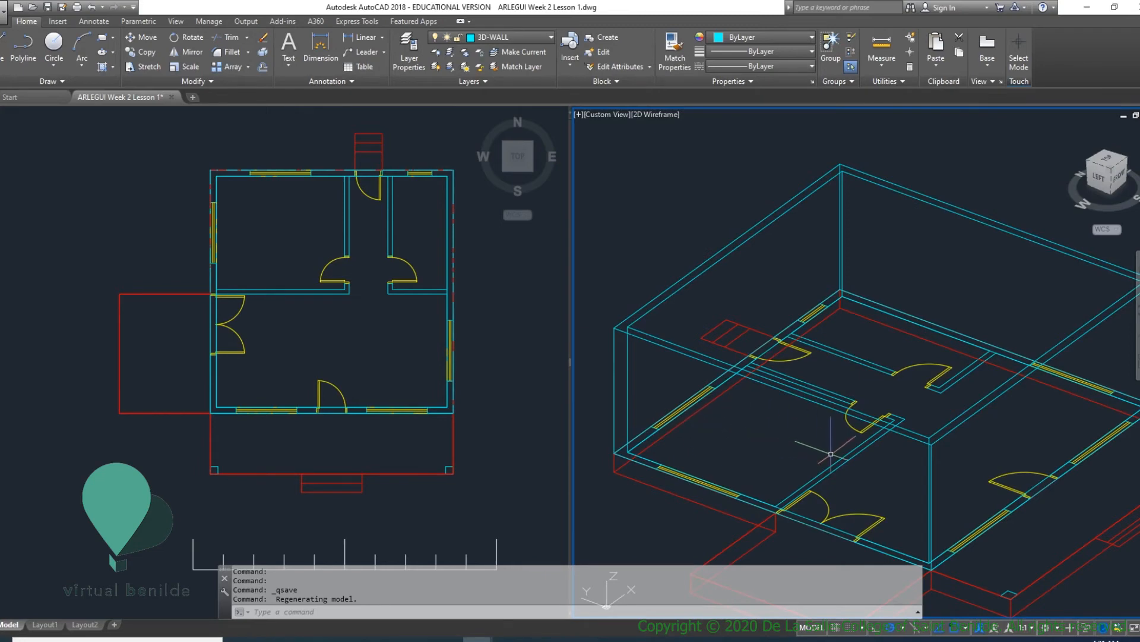
middle_click_drag(820, 445, 772, 476, "shift")
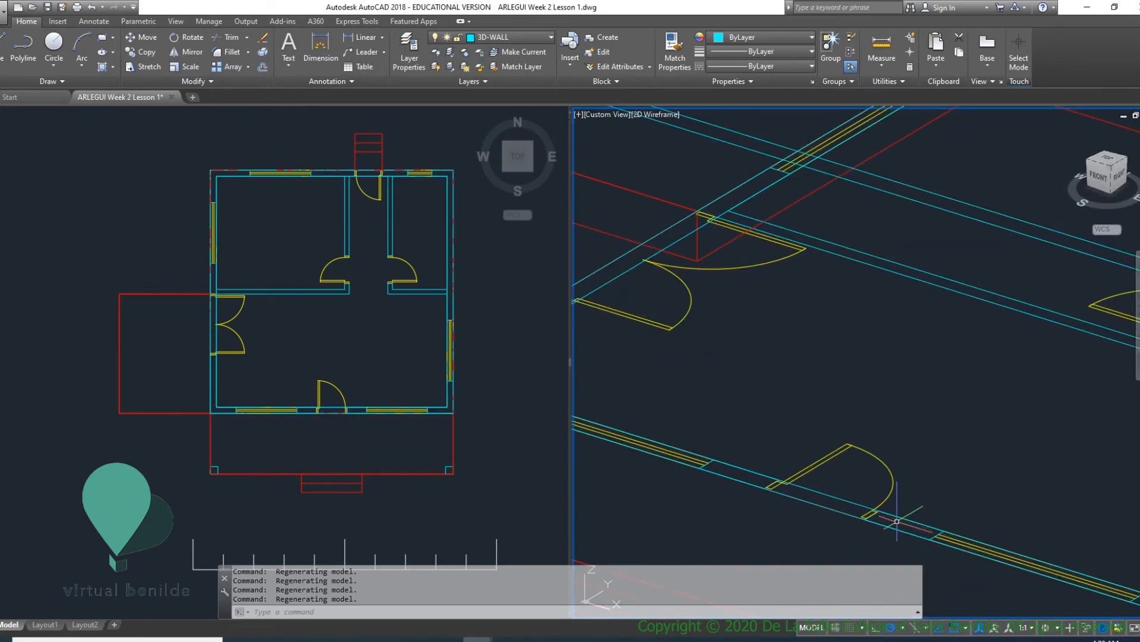
scroll(875, 519, "up", 2)
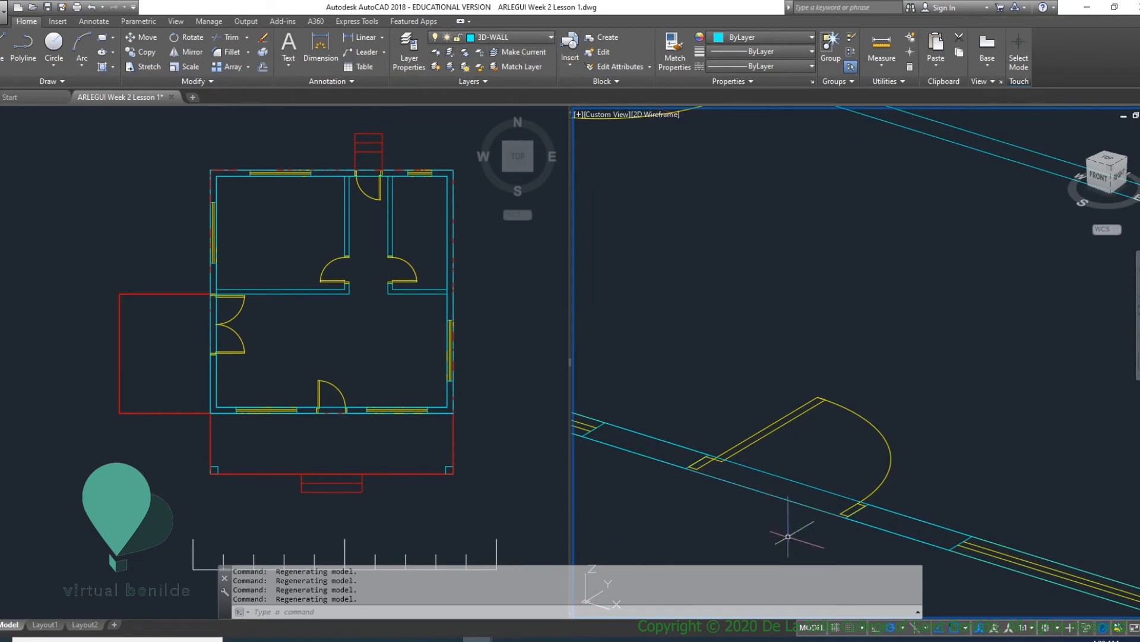
key("Return")
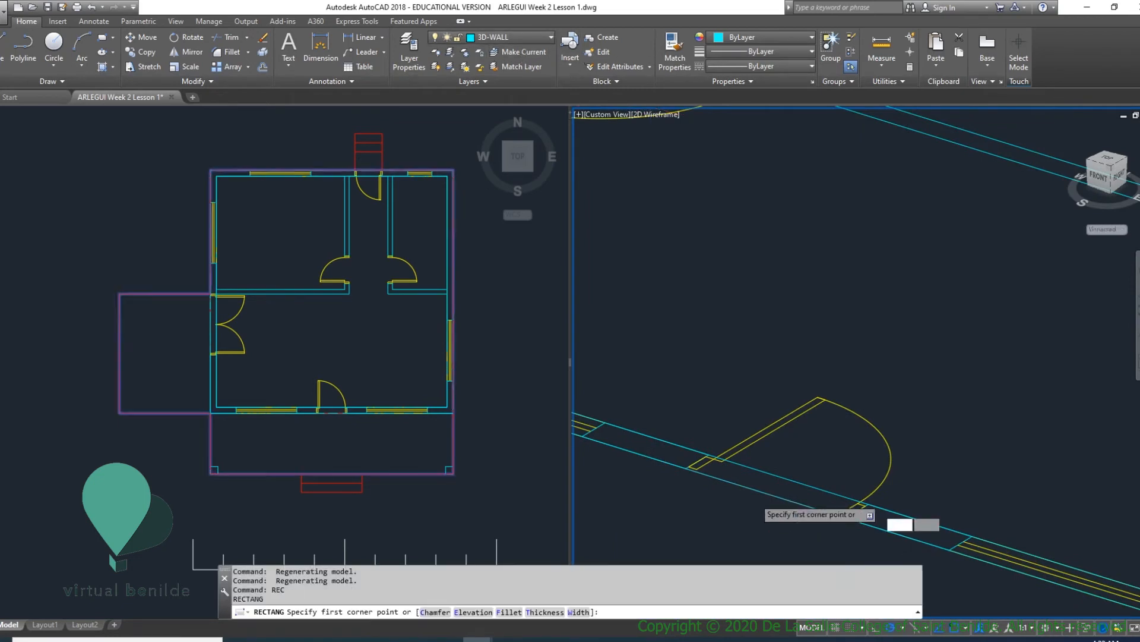
scroll(767, 505, "up", 4)
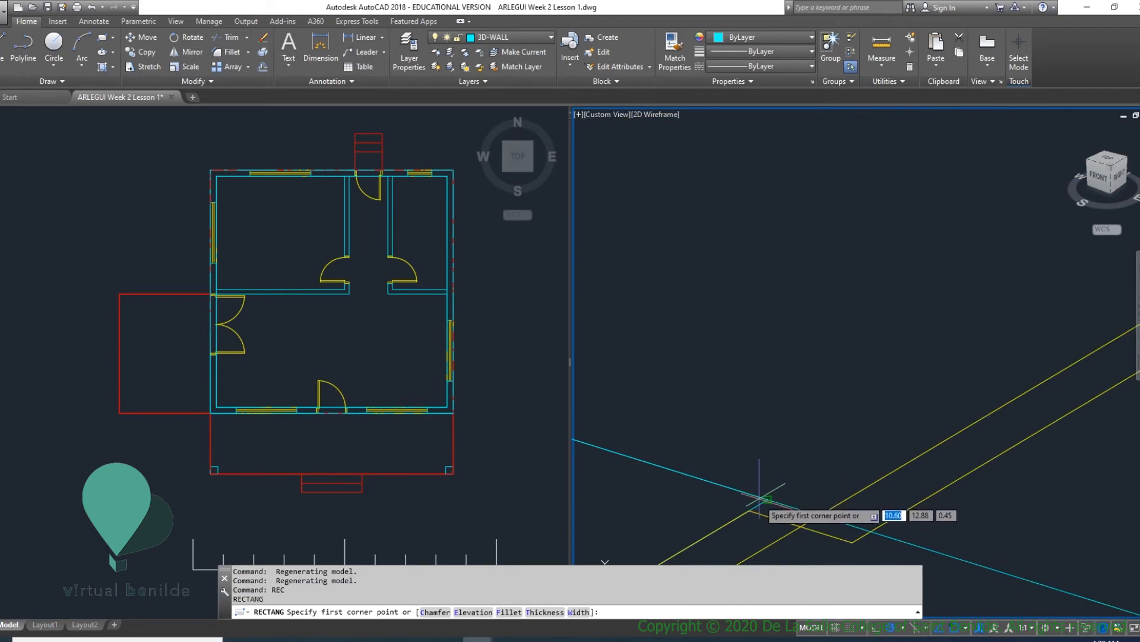
left_click(768, 499)
scroll(772, 502, "up", 3)
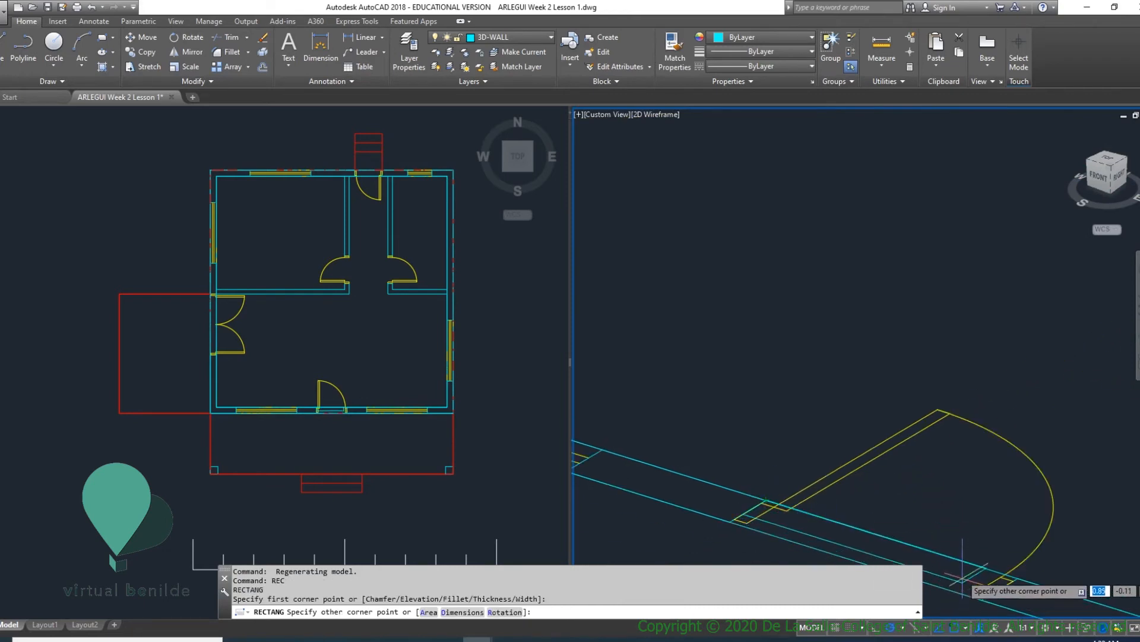
scroll(956, 487, "up", 3)
left_click(1005, 466)
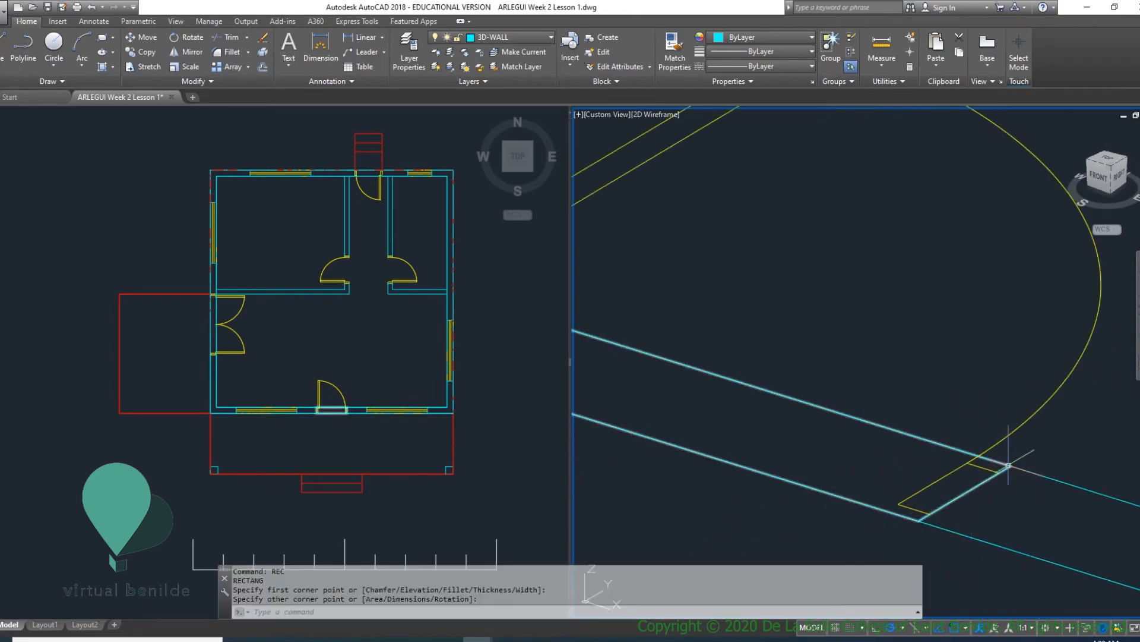
- Extrude the front door opening's rectangle to a height of 2.15
scroll(980, 475, "down", 4)
scroll(945, 480, "up", 2)
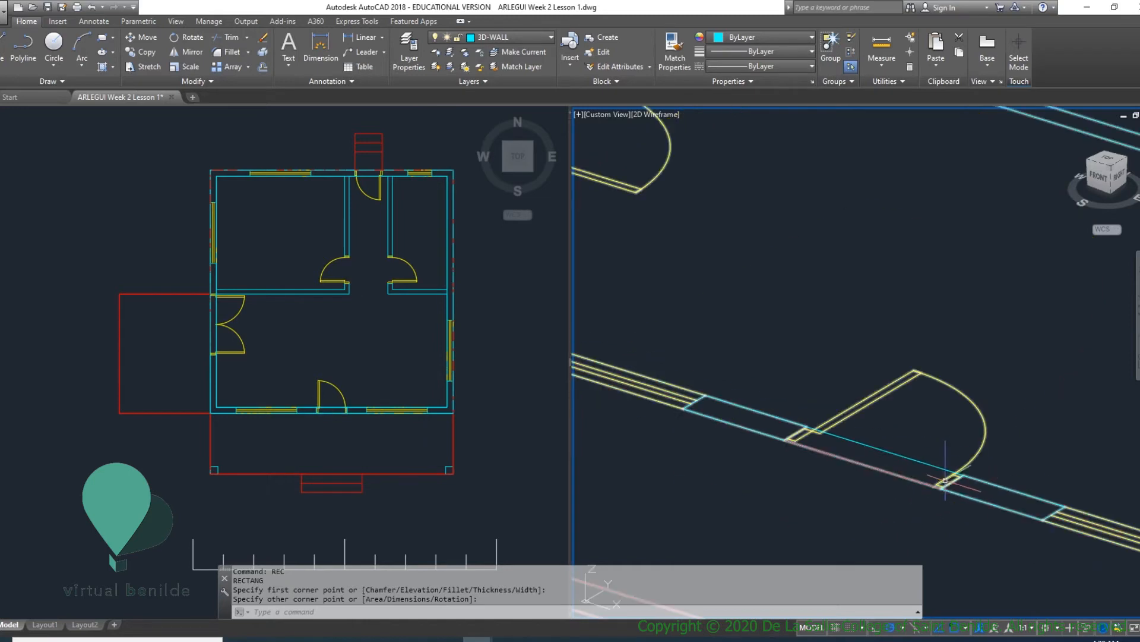
scroll(945, 480, "down", 4)
scroll(873, 457, "up", 4)
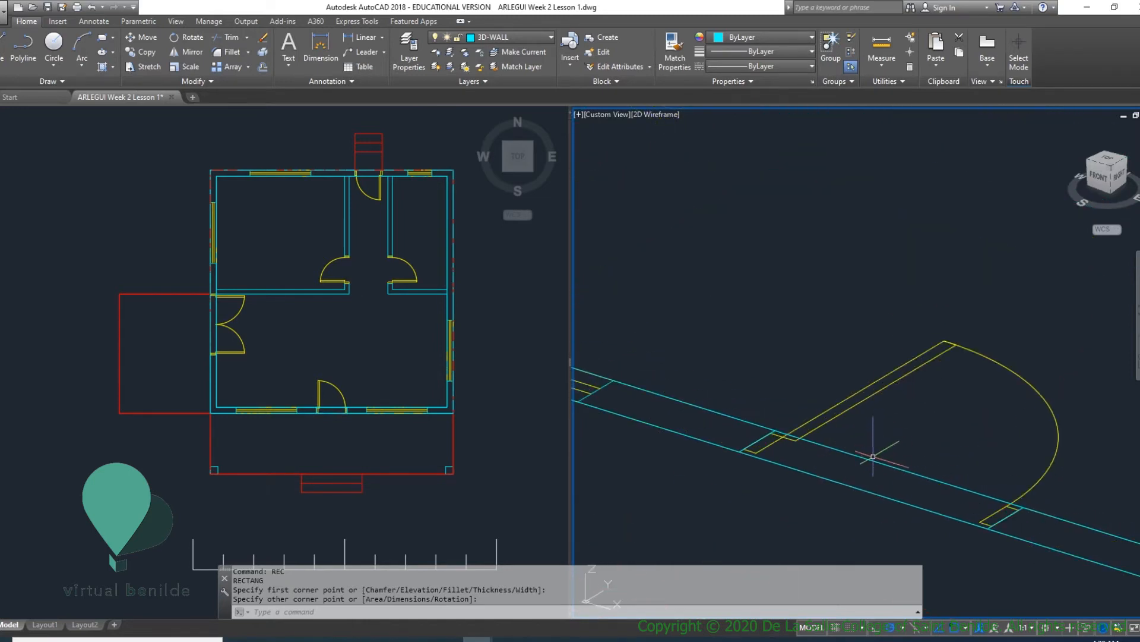
key("Return")
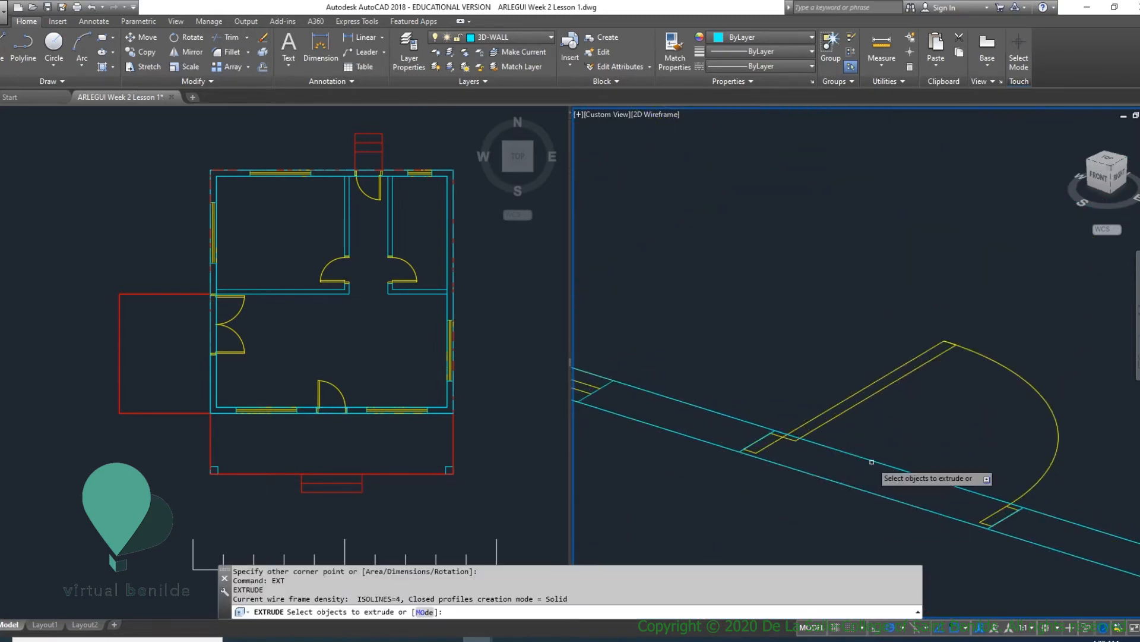
left_click(871, 459)
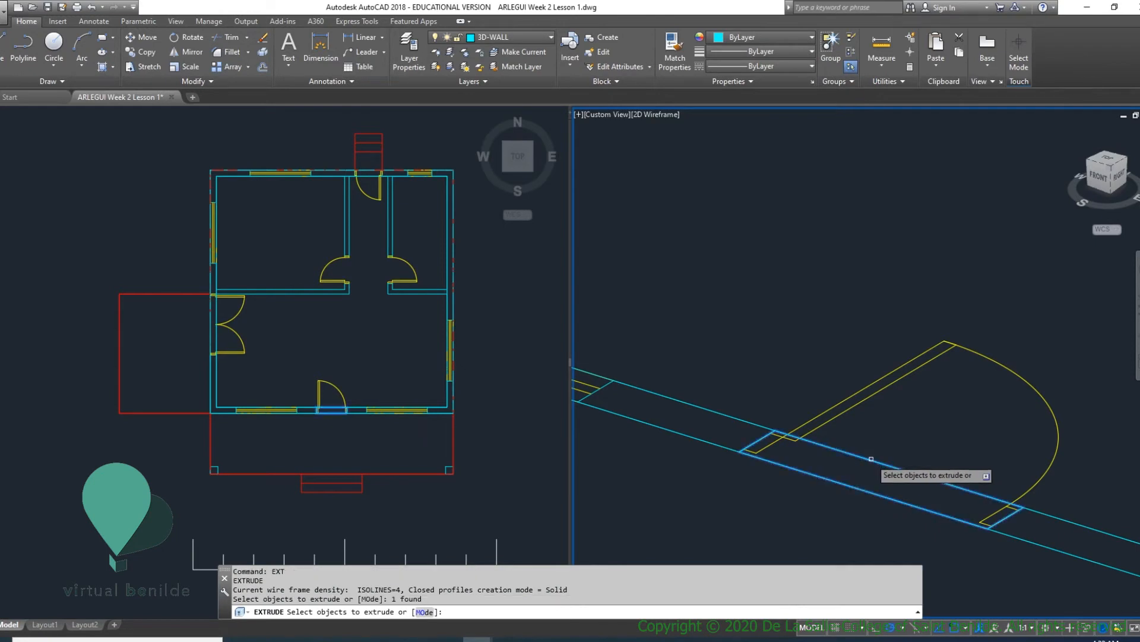
scroll(871, 459, "down", 3)
key("Return")
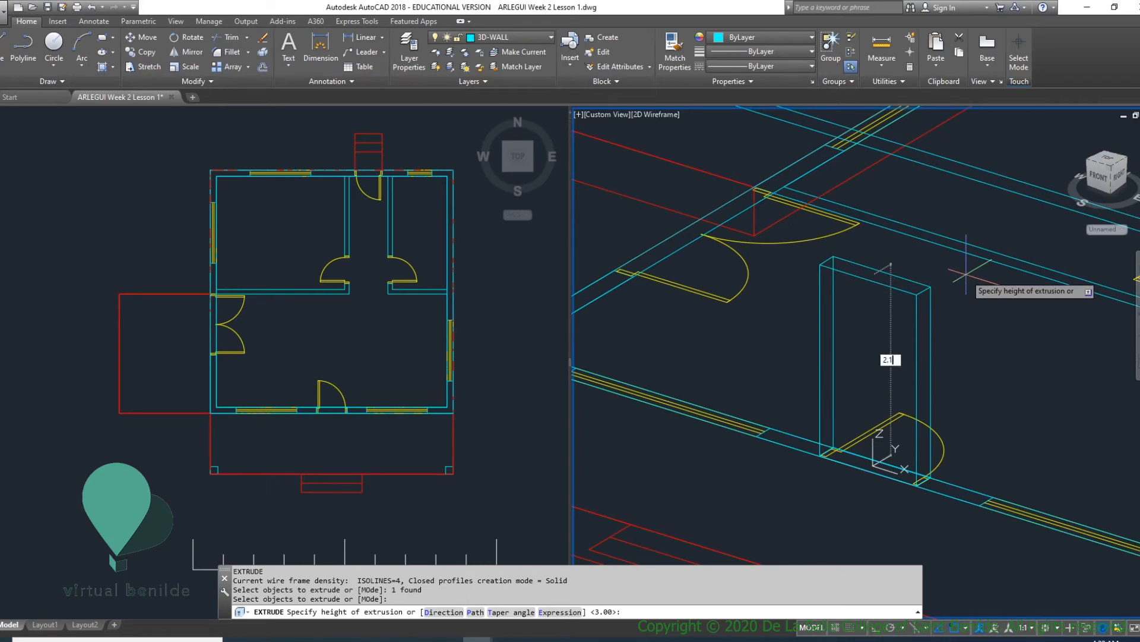
type("2.15")
key("Return")
scroll(963, 301, "down", 5)
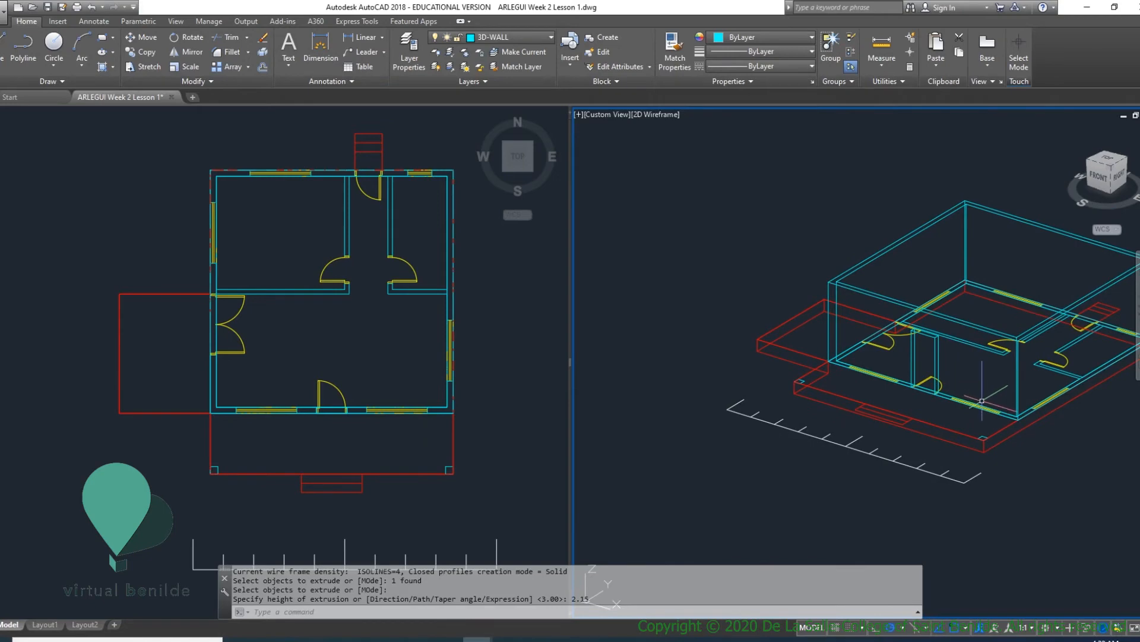
- Draw a rectangle over the back door opening, spanning the full wall thickness between opposite outer corners of the door jambs
middle_click_drag(983, 399, 685, 389, "shift")
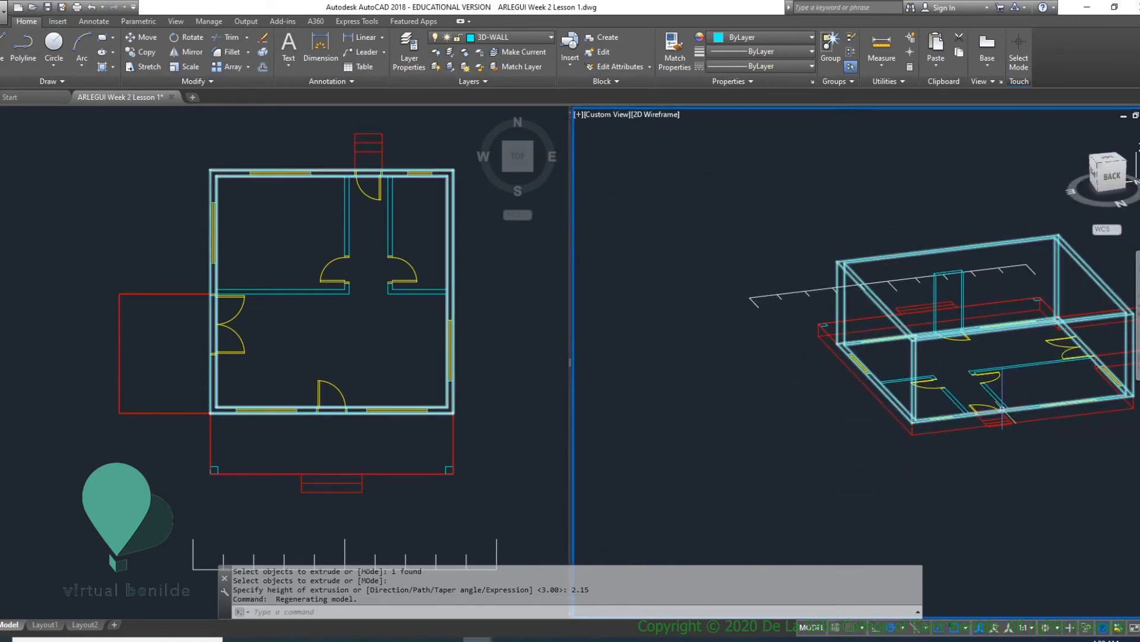
scroll(978, 407, "up", 6)
middle_click_drag(968, 415, 927, 455)
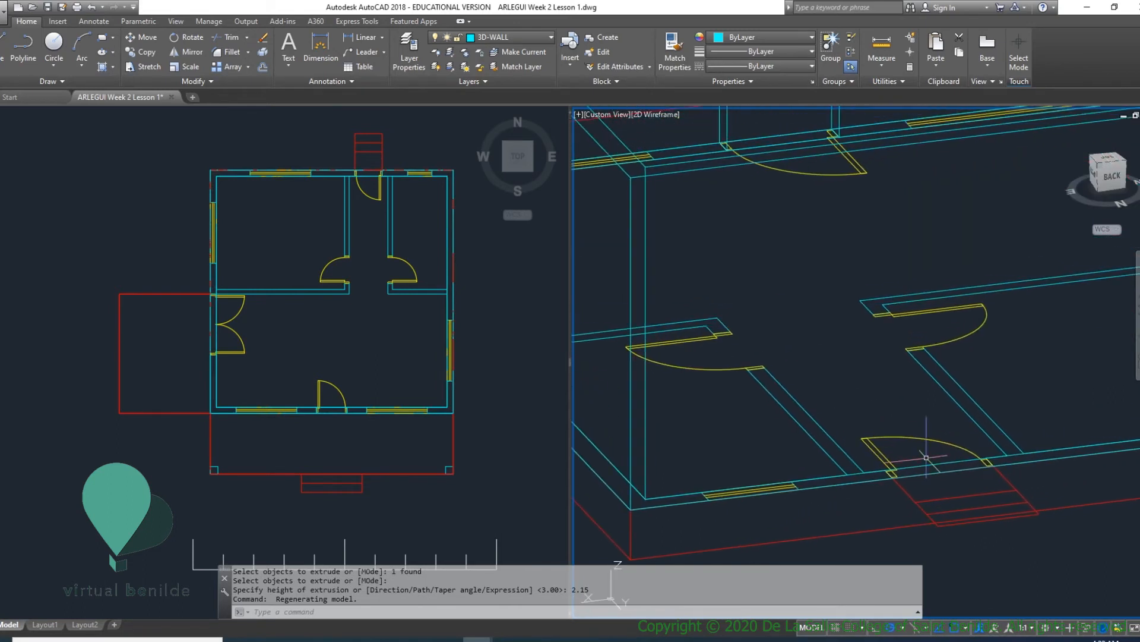
type("C")
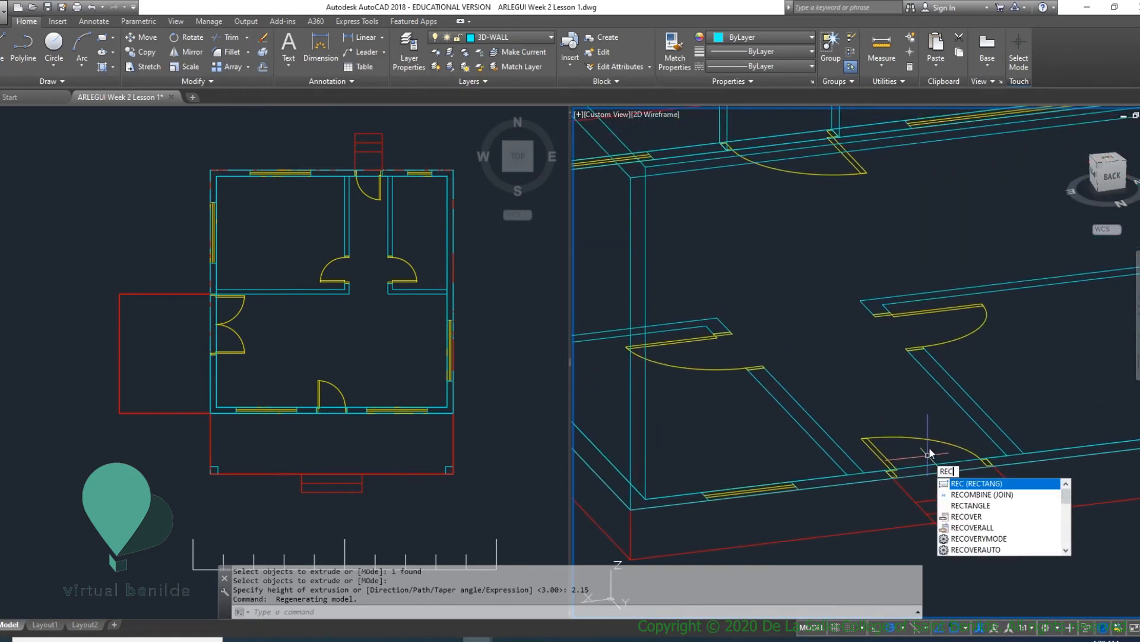
key("Return")
scroll(894, 478, "up", 2)
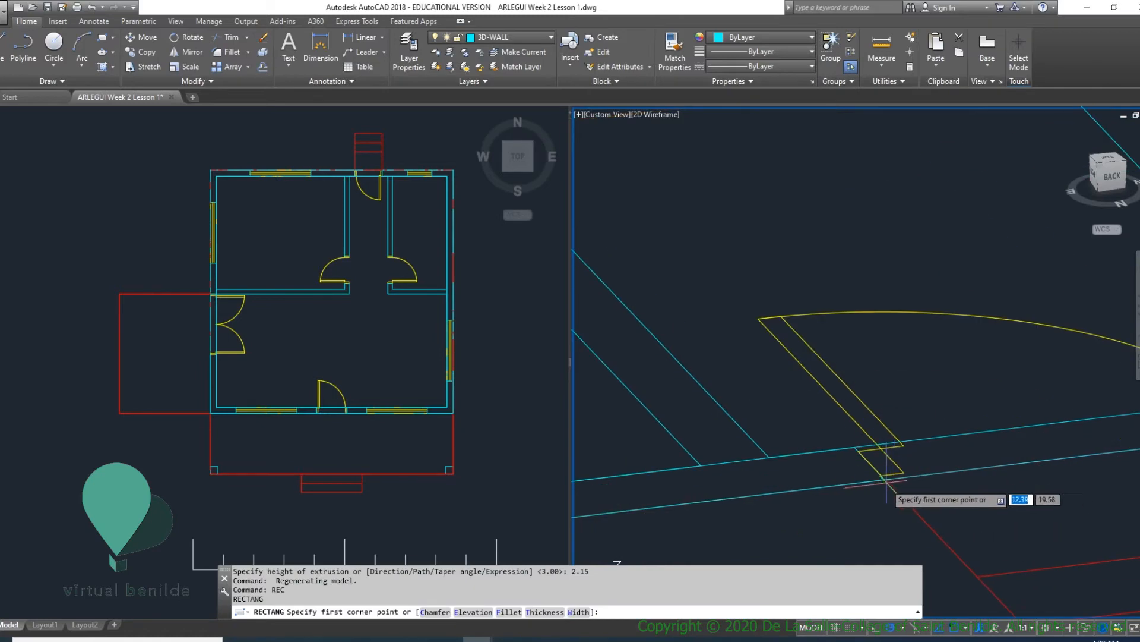
left_click(885, 473)
scroll(885, 473, "down", 4)
scroll(944, 474, "up", 5)
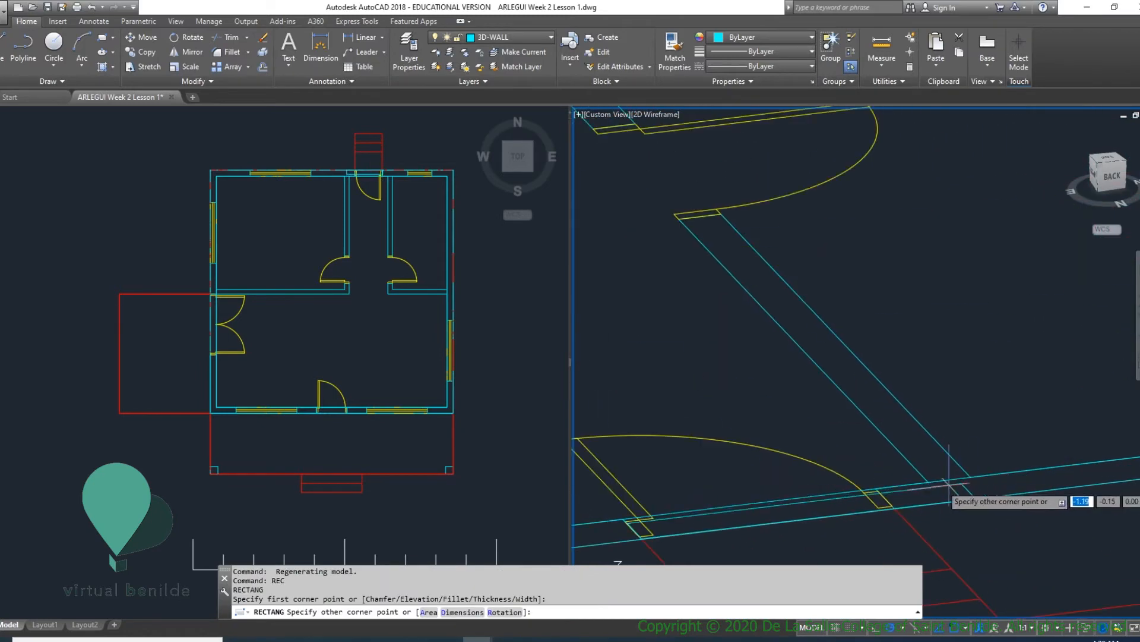
left_click(876, 489)
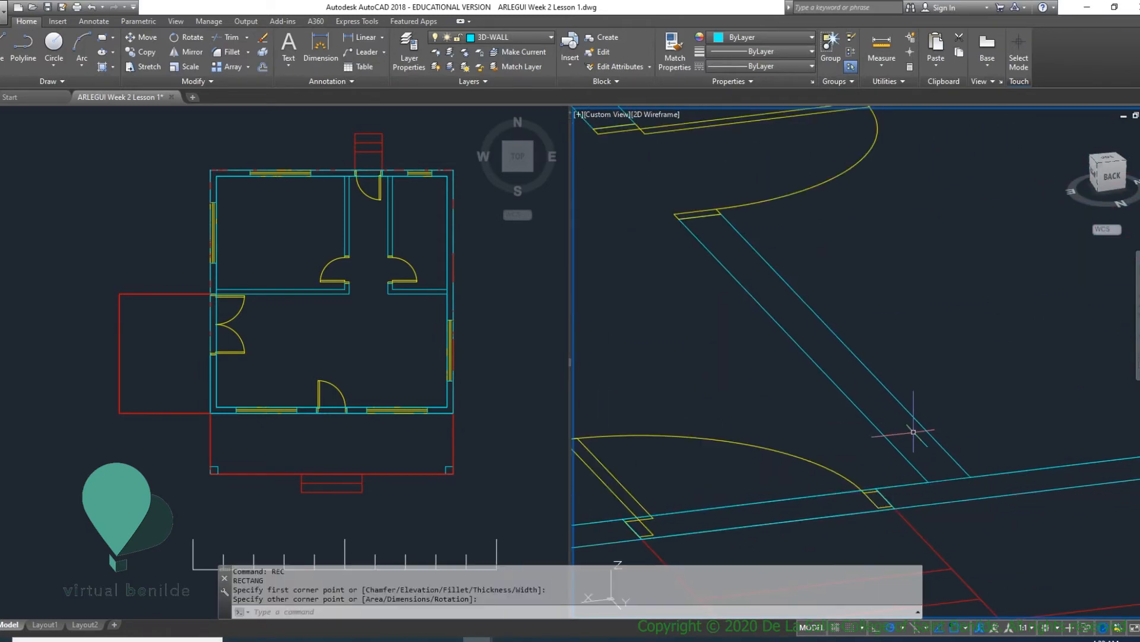
- Extrude the back door opening's rectangle to a height of 2.15
key("Return")
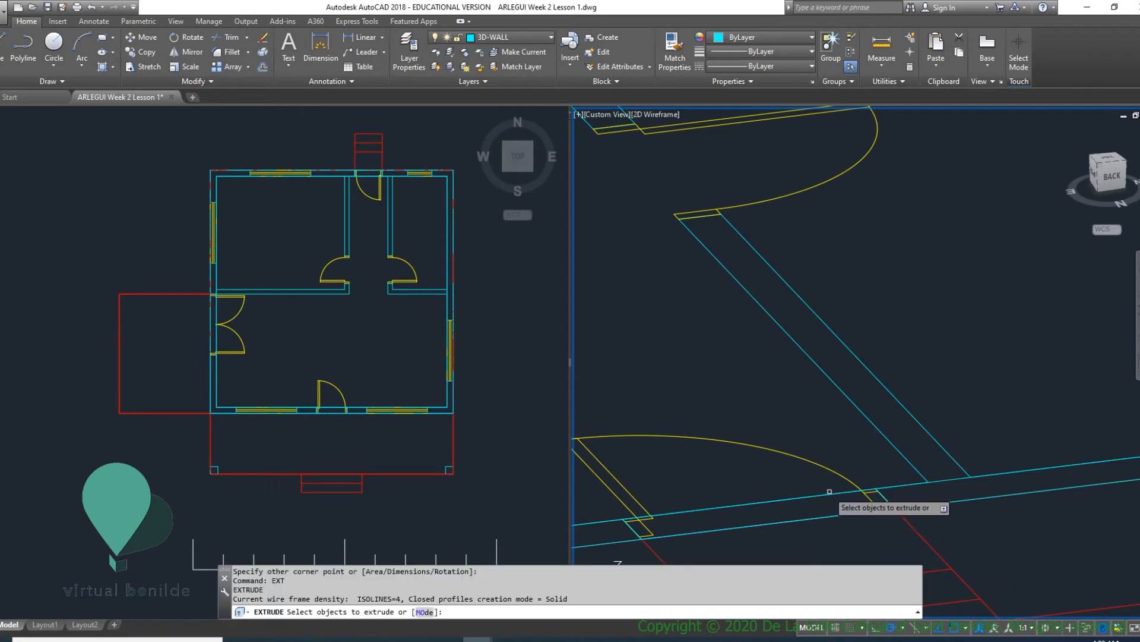
left_click(821, 491)
key("Return")
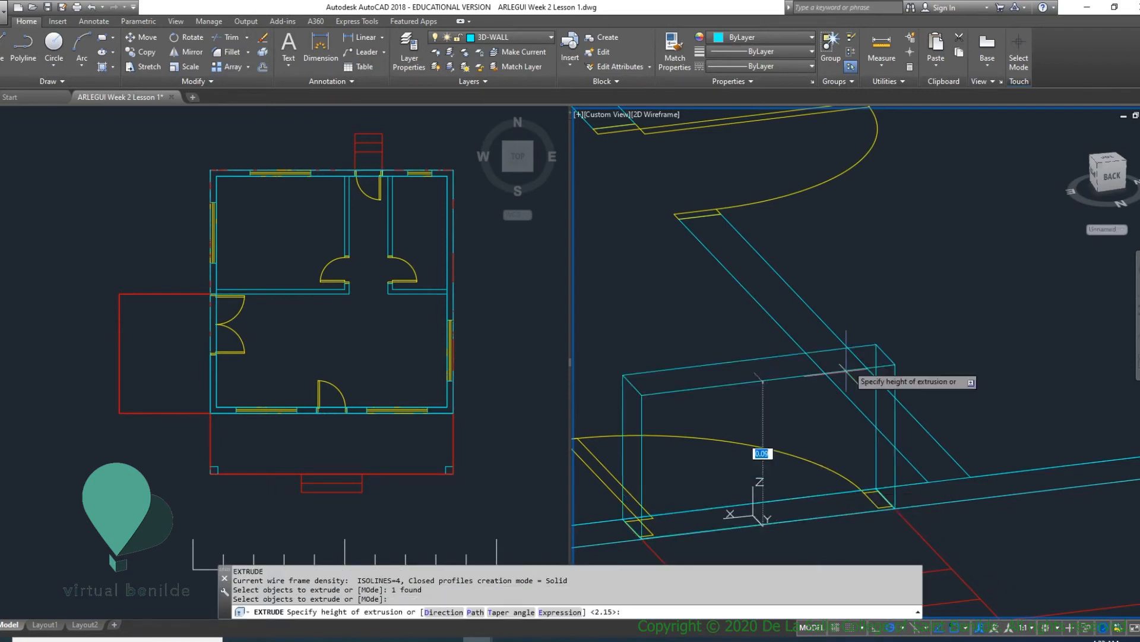
scroll(855, 290, "down", 3)
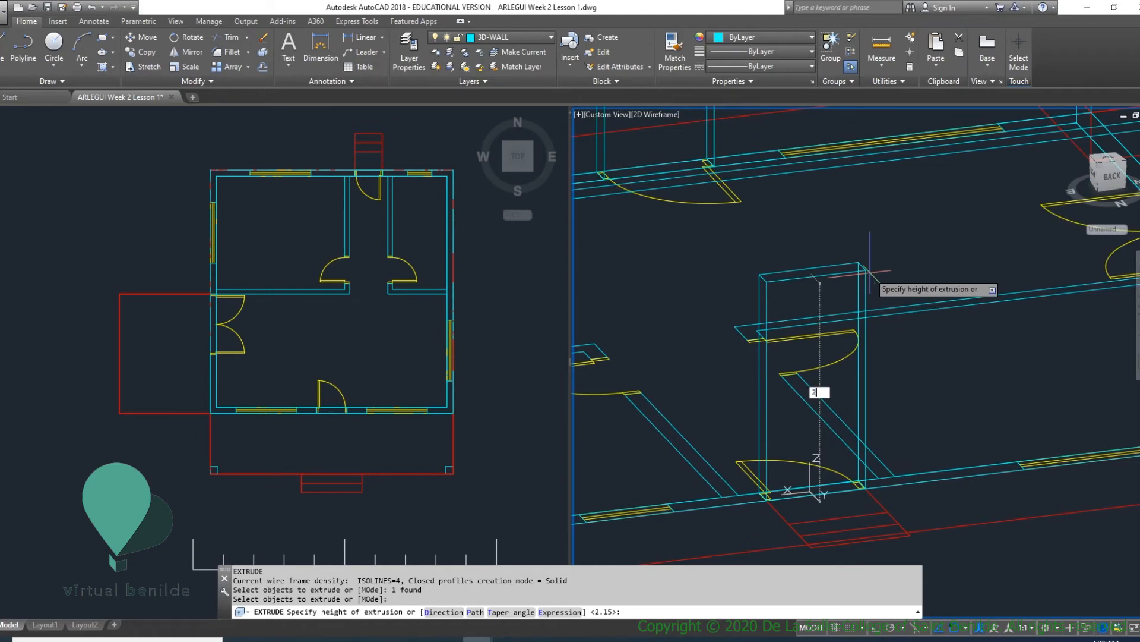
type("2.15")
key("Return")
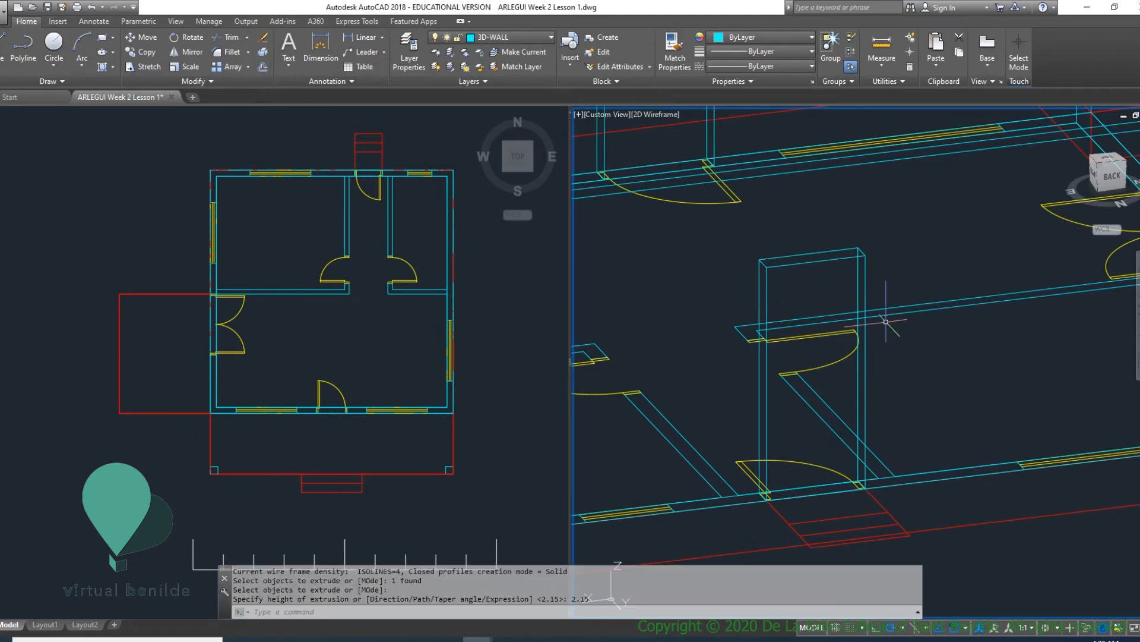
- Inspect the front and back door solids within the walls from several angles, and switch the 3D viewport to the Conceptual visual style
scroll(821, 277, "up", 3)
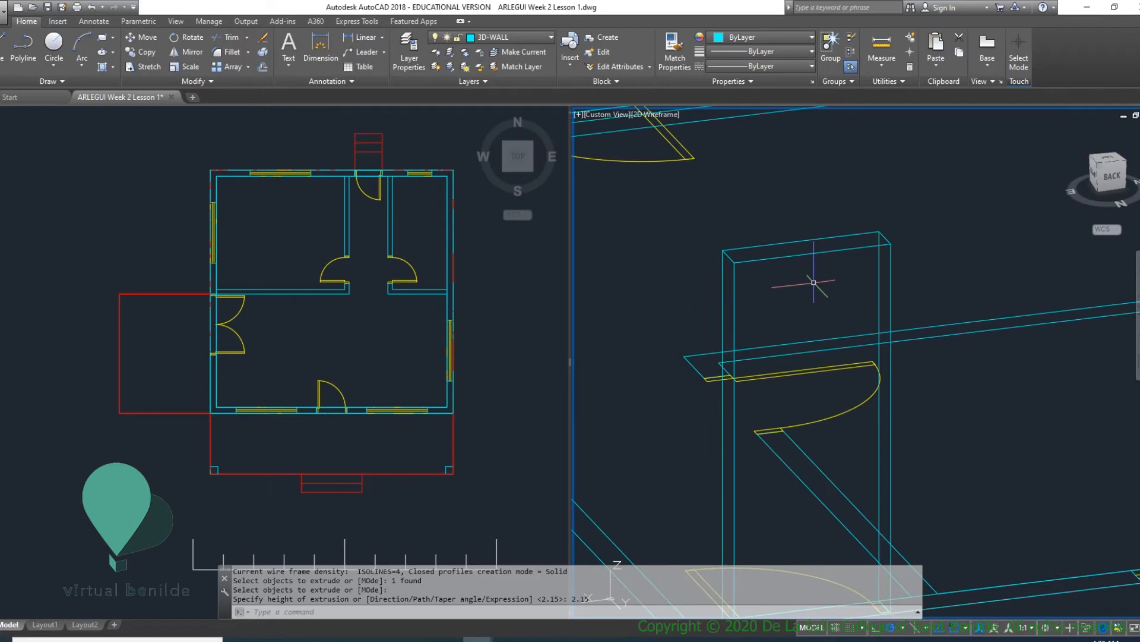
scroll(817, 307, "down", 2)
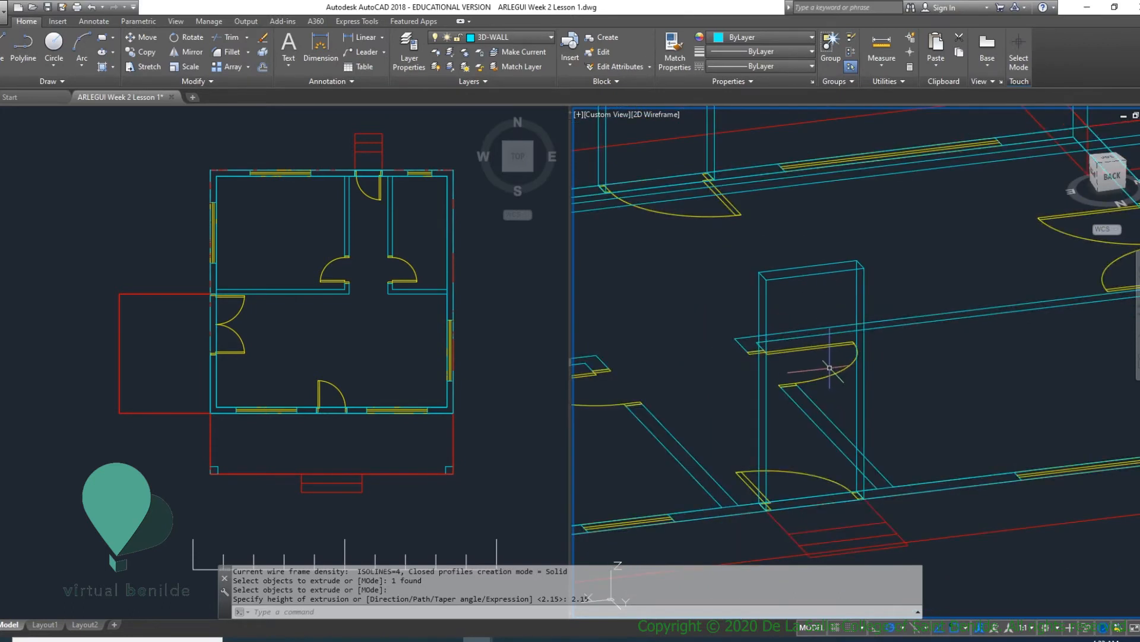
scroll(841, 307, "up", 2)
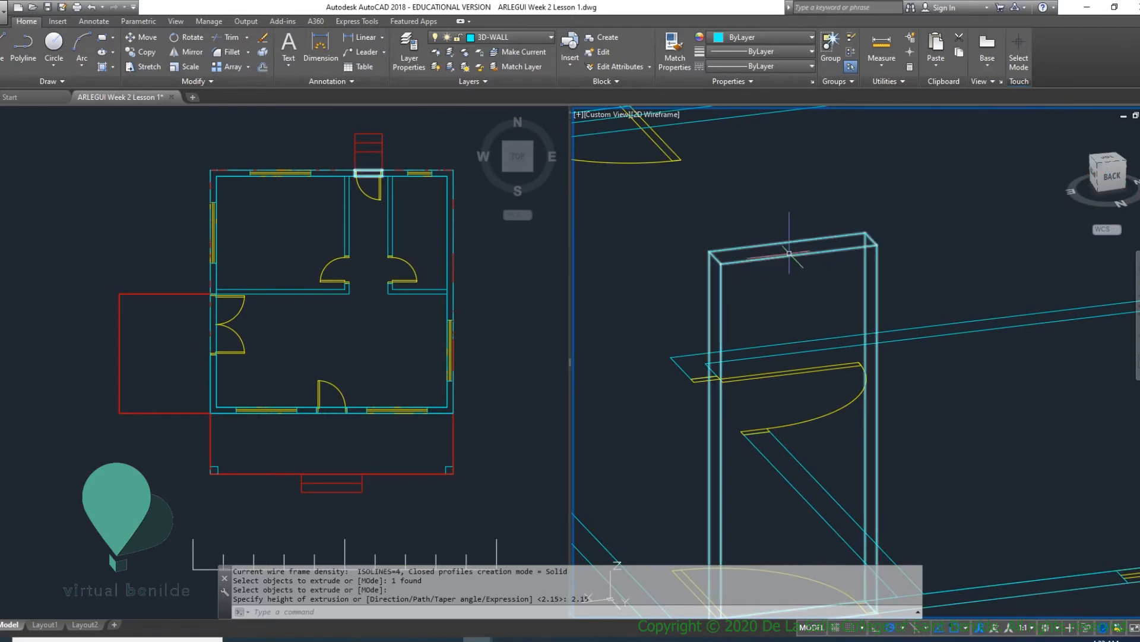
scroll(787, 249, "up", 3)
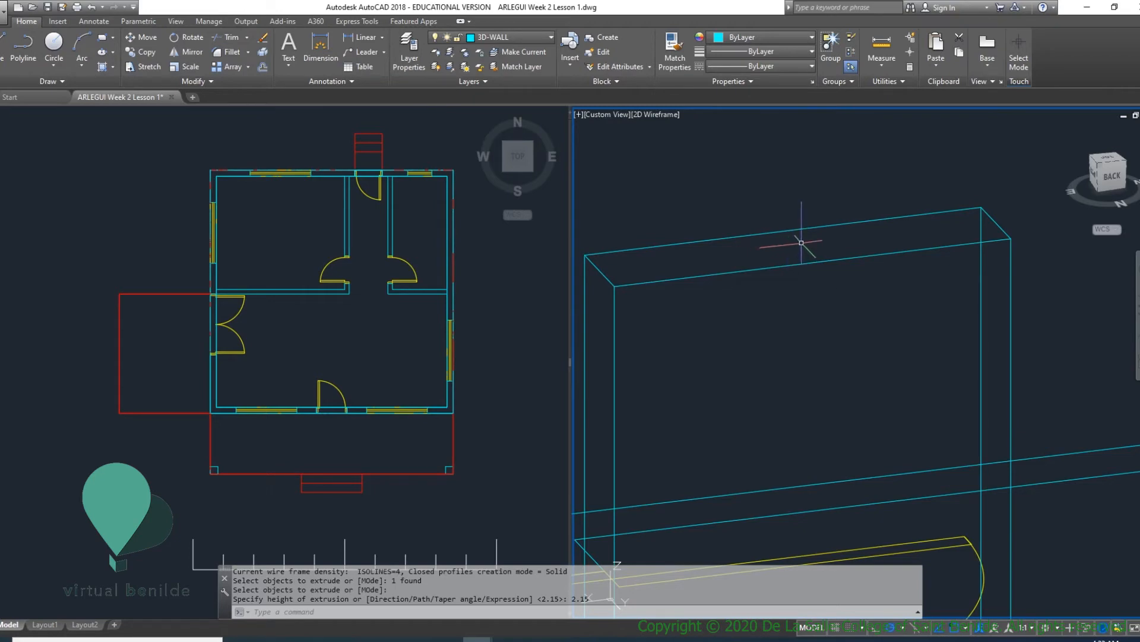
middle_click_drag(801, 242, 767, 351, "shift")
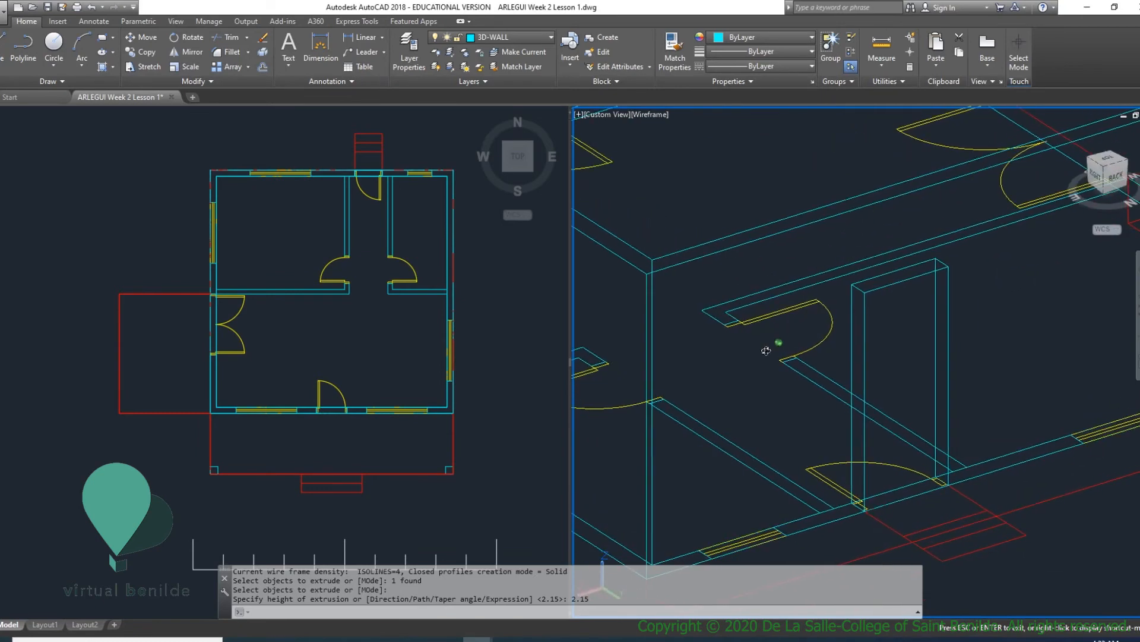
scroll(774, 344, "down", 6)
scroll(745, 285, "up", 8)
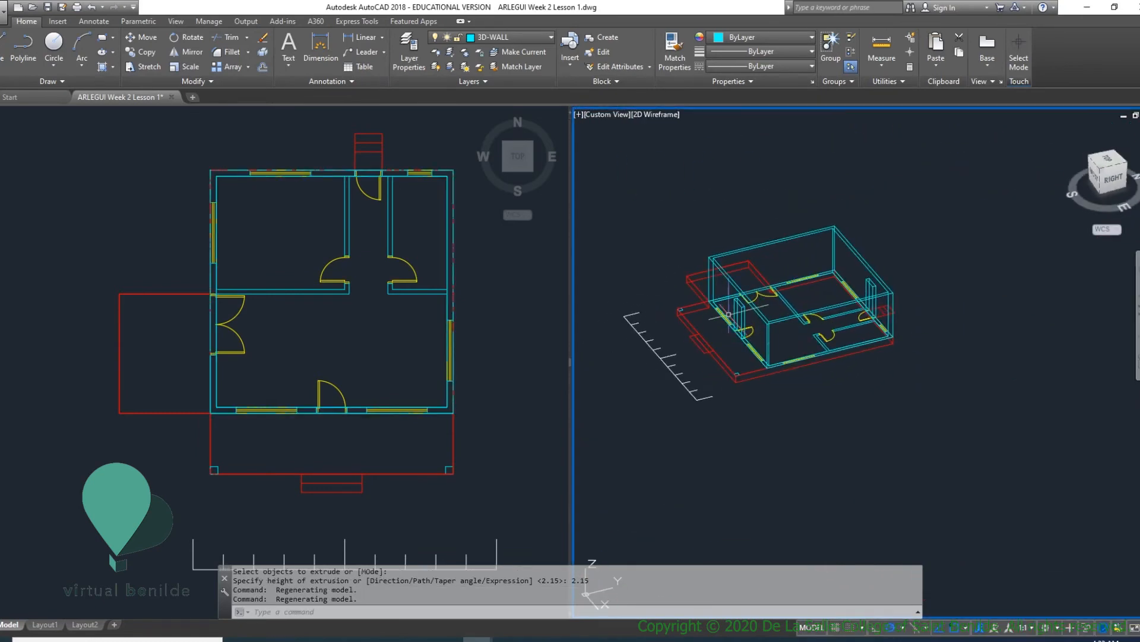
middle_click_drag(840, 351, 919, 354, "shift")
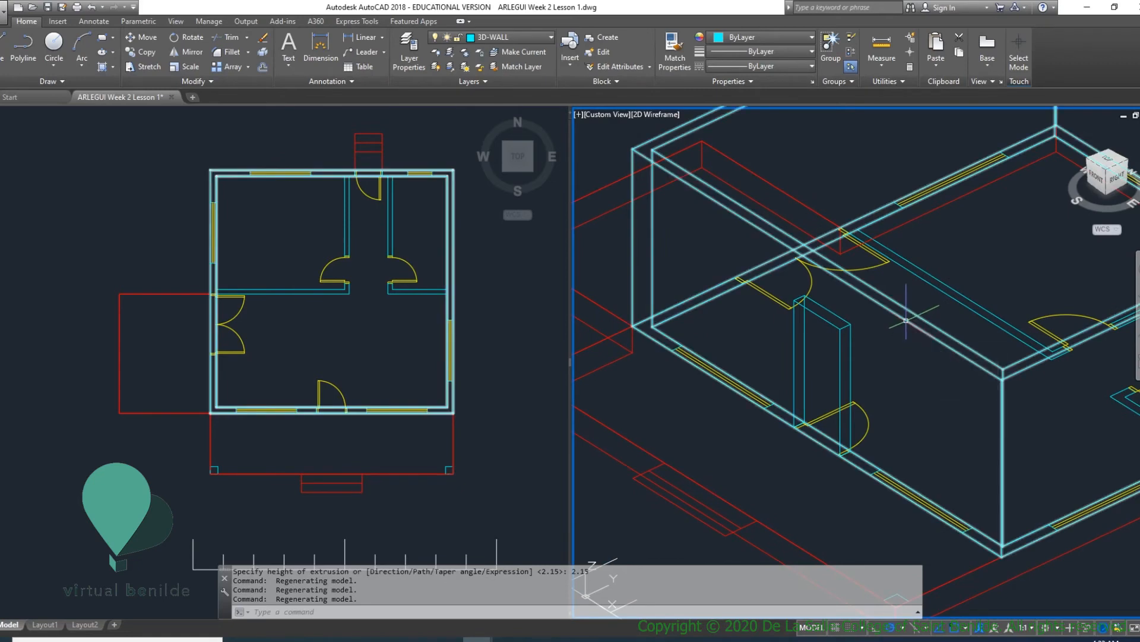
mouse_move(894, 432)
middle_mouse_down()
mouse_move(881, 433)
mouse_move(890, 433)
middle_mouse_up()
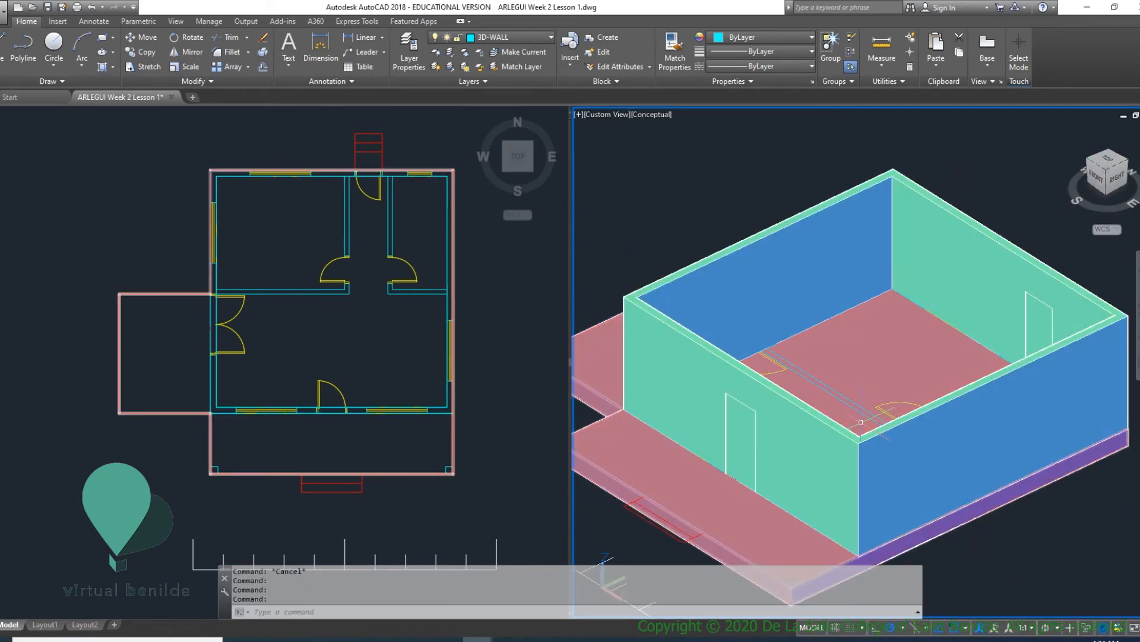
- Start a Subtract operation with the hollow exterior wall solid as the object to cut from
key("Return")
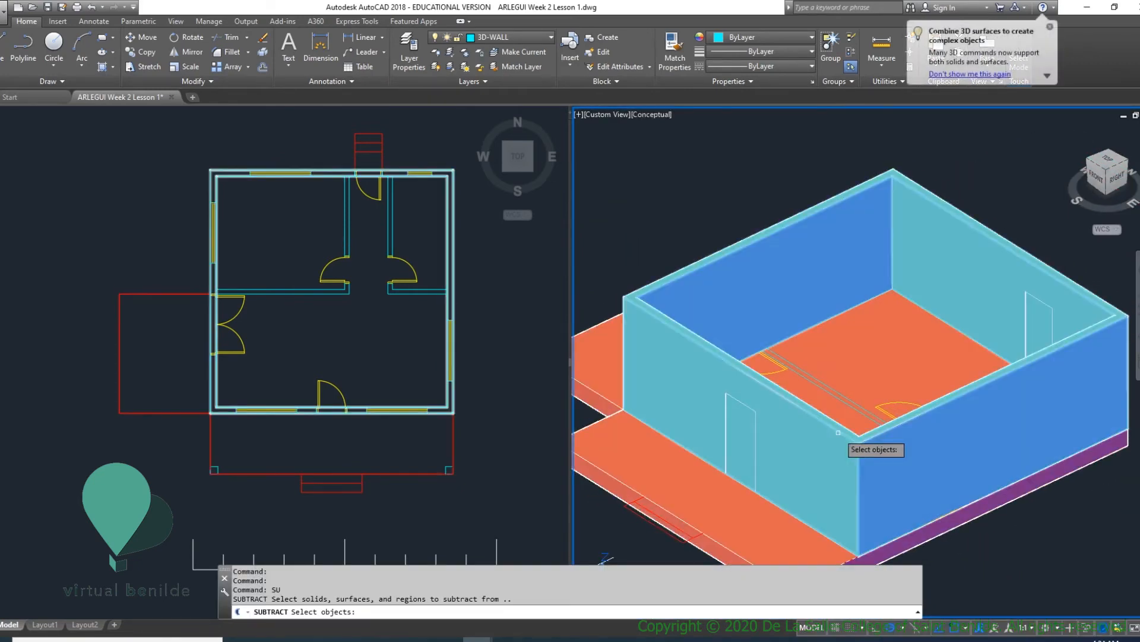
left_click(838, 433)
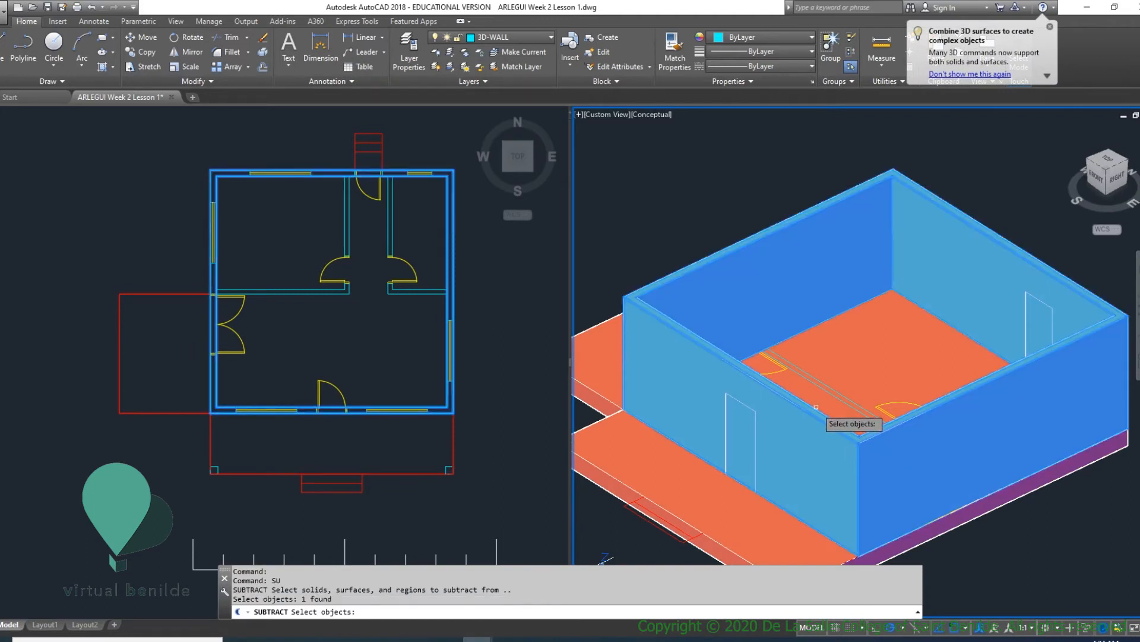
key("Return")
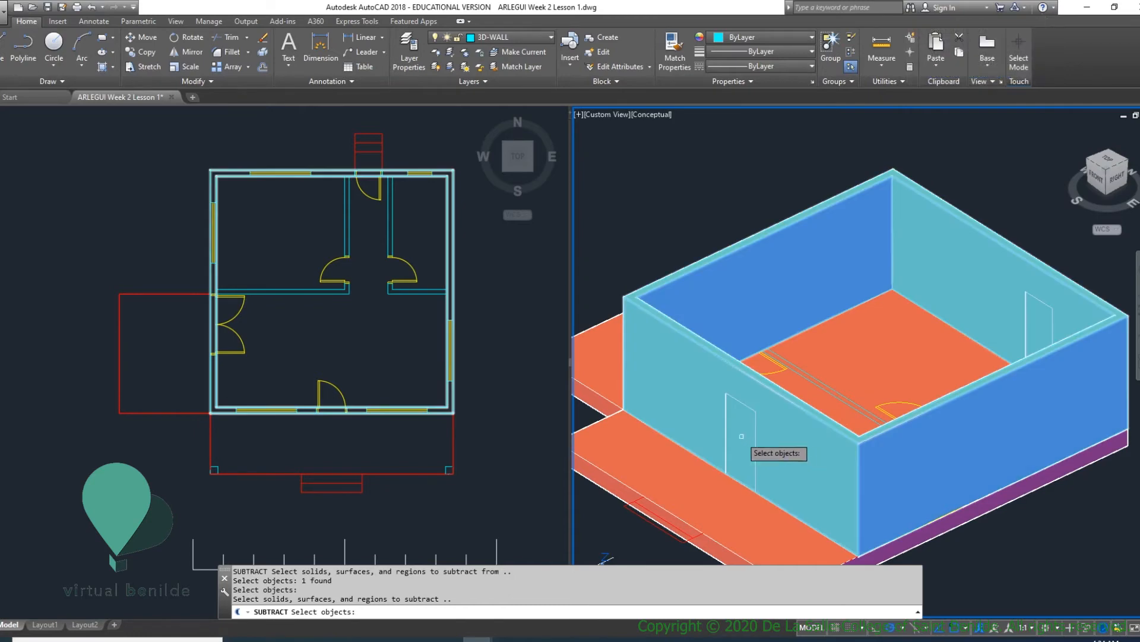
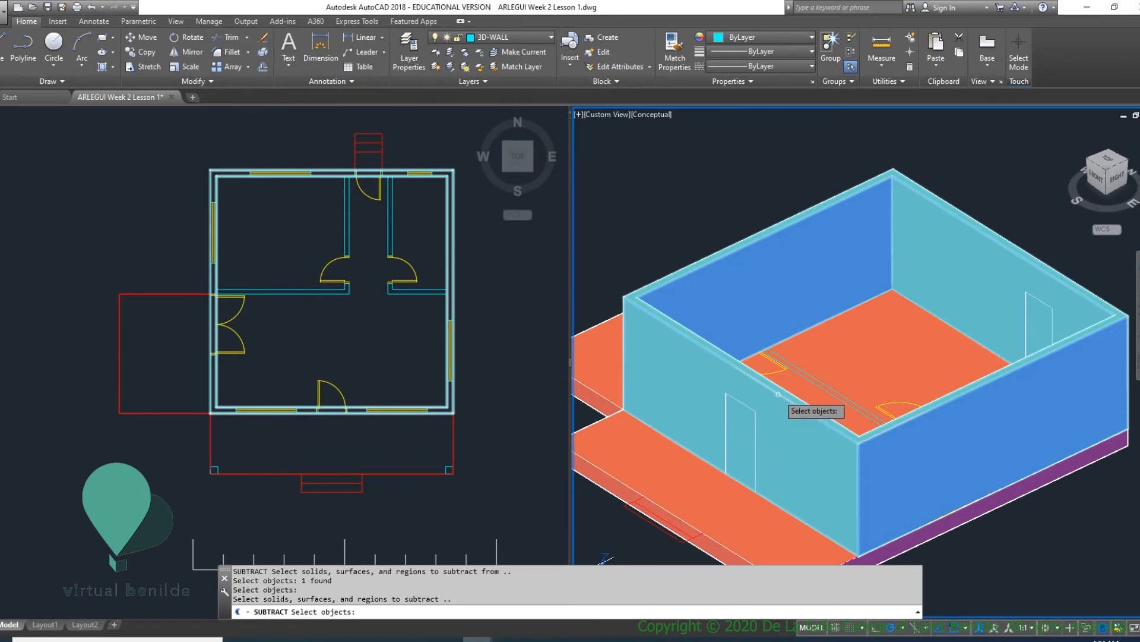
- Choose the front and back door solids as the objects to subtract and cut both openings from the exterior walls
left_click(754, 411)
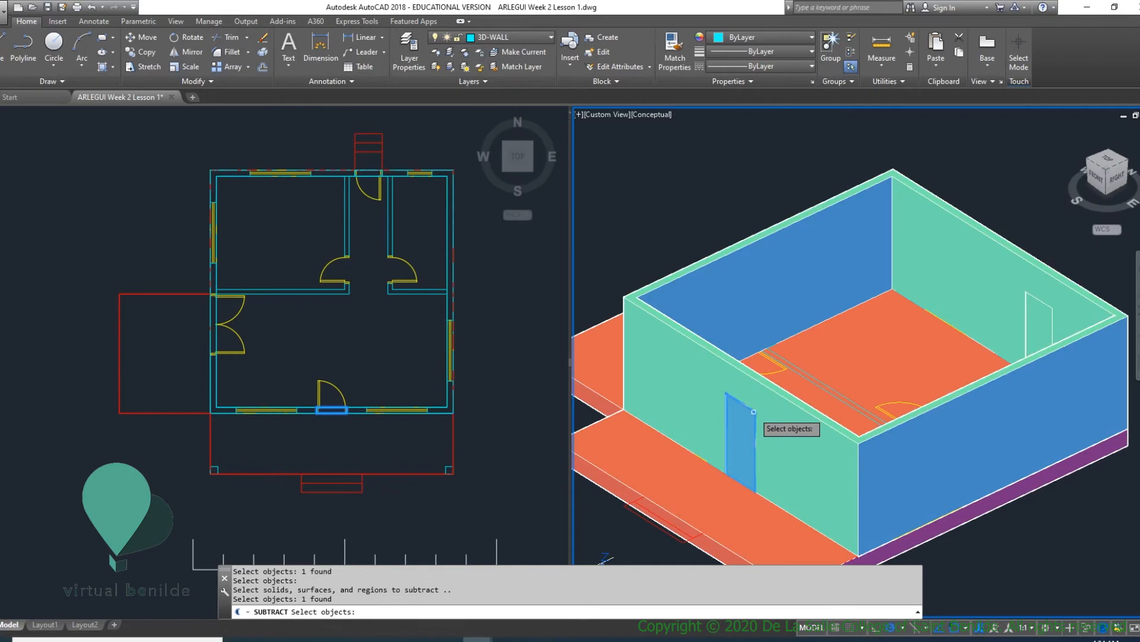
left_click(1049, 306)
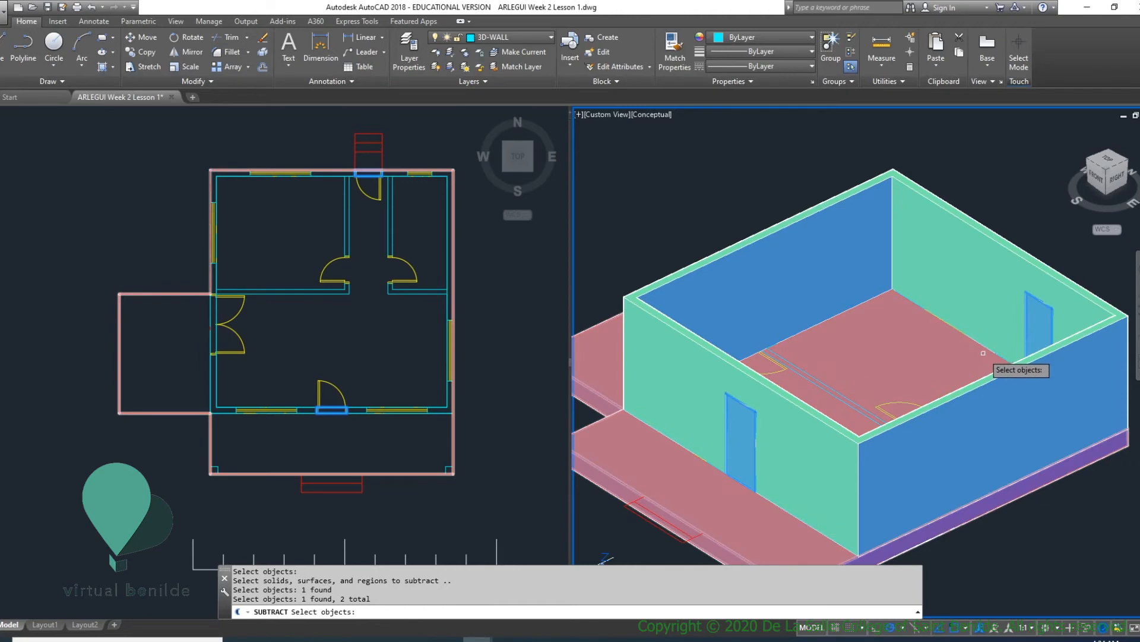
key("Return")
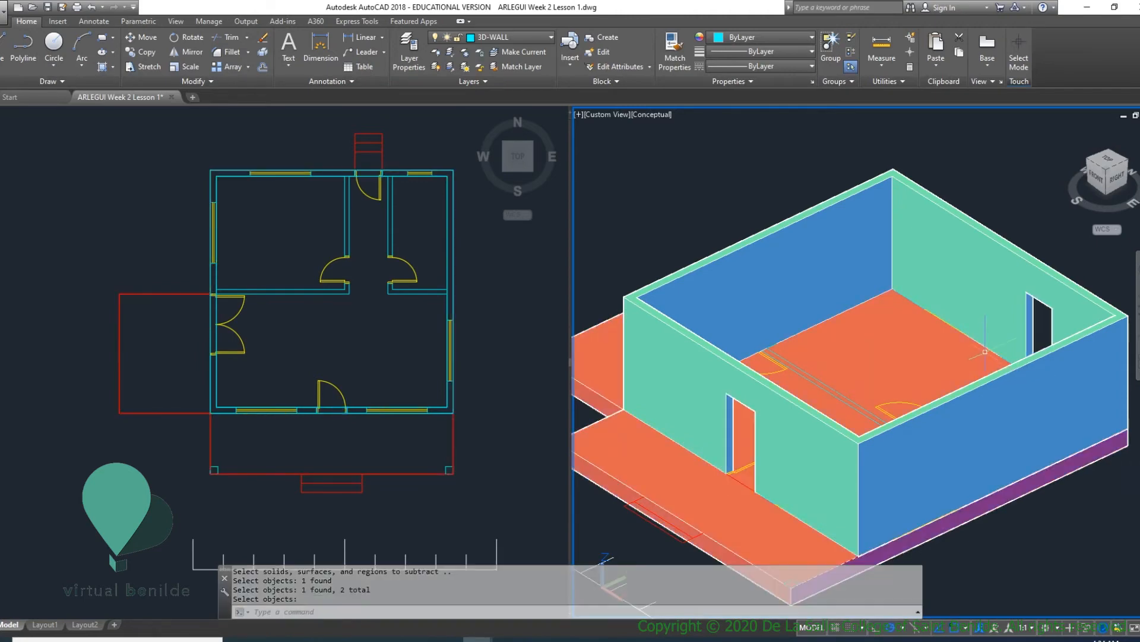
mouse_move(760, 429)
middle_mouse_down("shift")
mouse_move(866, 407)
mouse_move(915, 378)
mouse_move(884, 372)
mouse_move(873, 428)
mouse_move(772, 416)
middle_mouse_up("shift")
key("Return")
middle_click_drag(903, 369, 864, 380, "shift")
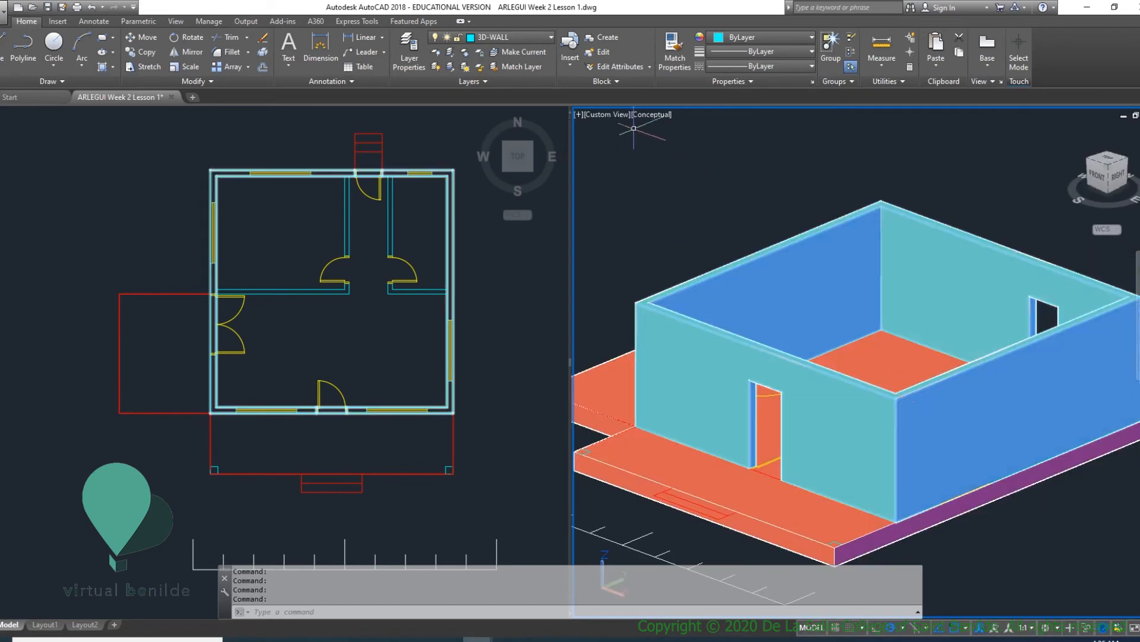
- Switch the 3D viewport to the 2D Wireframe visual style
left_click(641, 114)
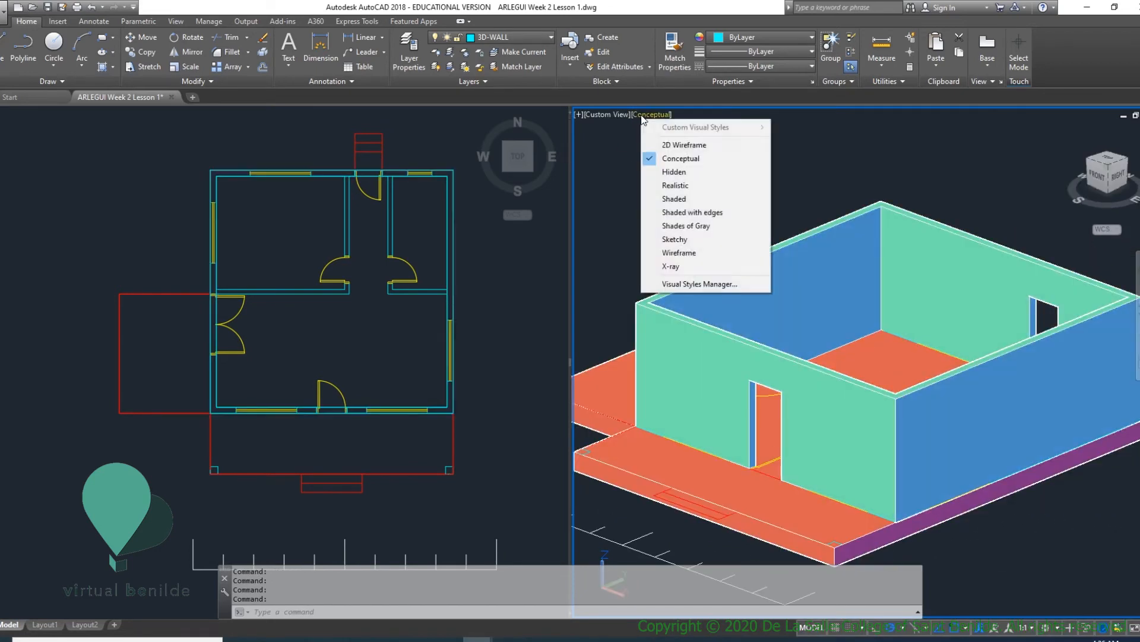
left_click(692, 145)
middle_click_drag(821, 342, 973, 490, "shift")
scroll(974, 490, "up", 5)
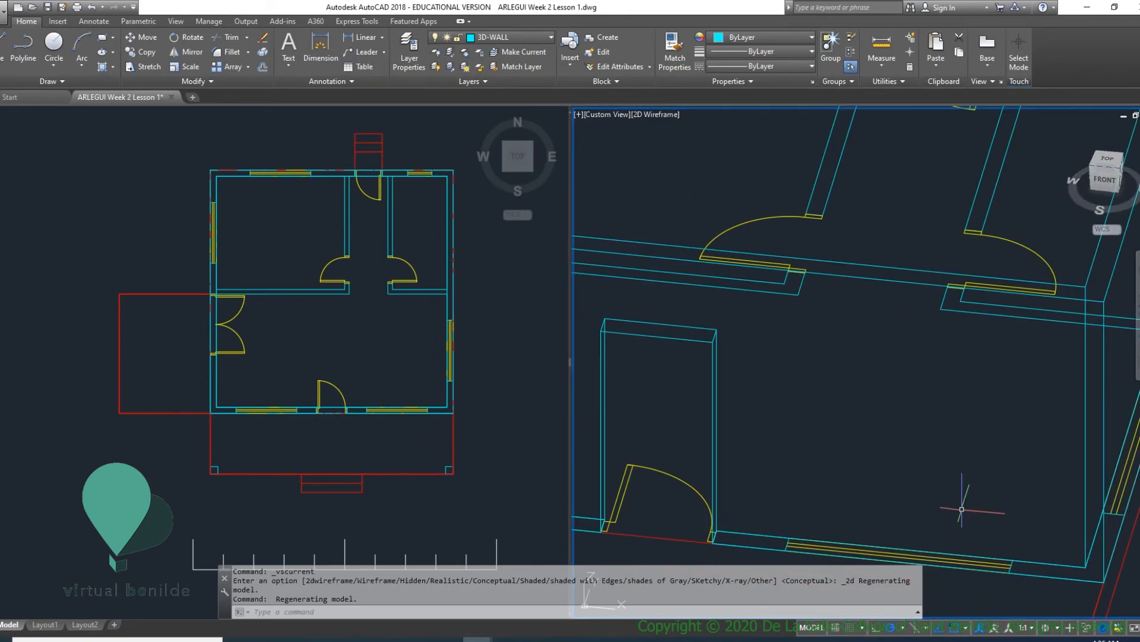
- Draw a rectangle around the front window west of the front door, spanning the full wall thickness between opposite corners of the window opening
middle_click_drag(730, 437, 852, 483)
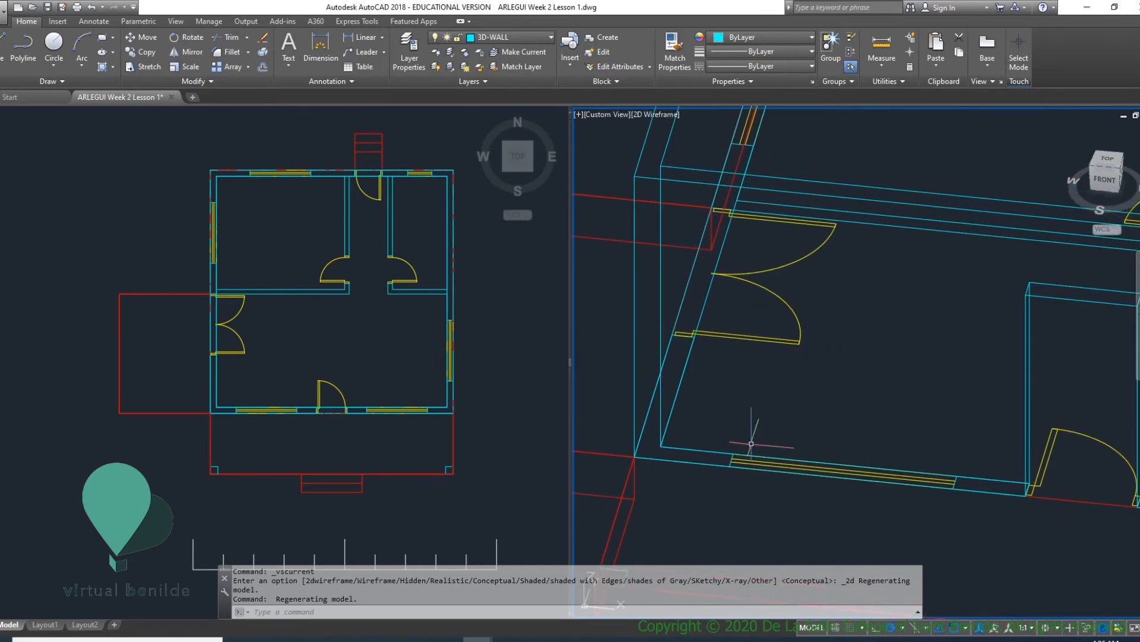
key("Return")
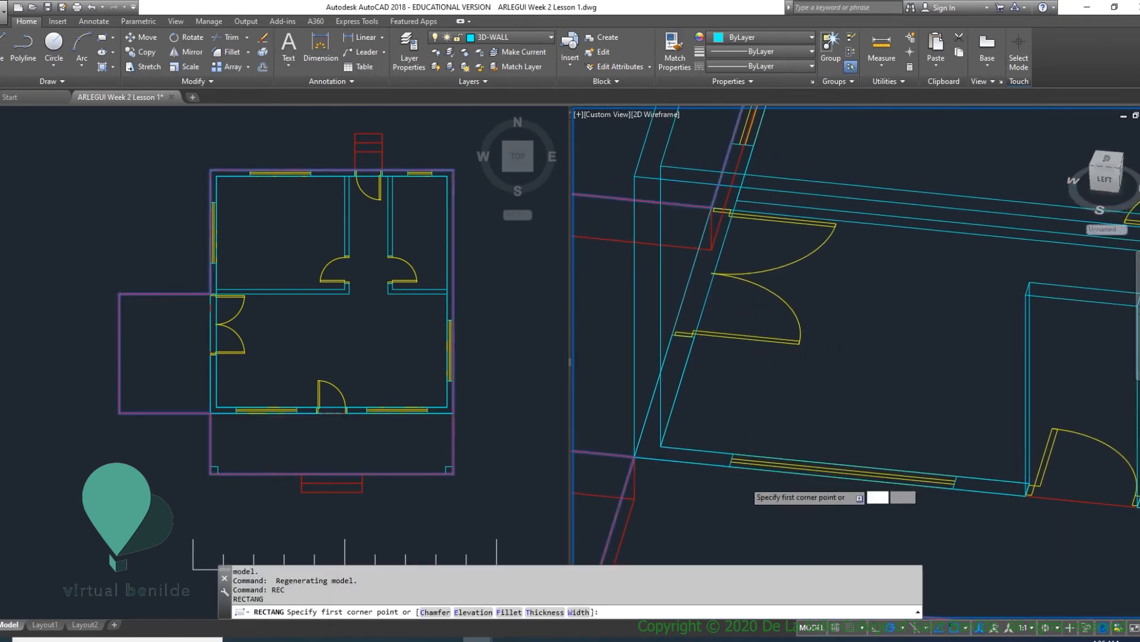
left_click(731, 458)
left_click(956, 474)
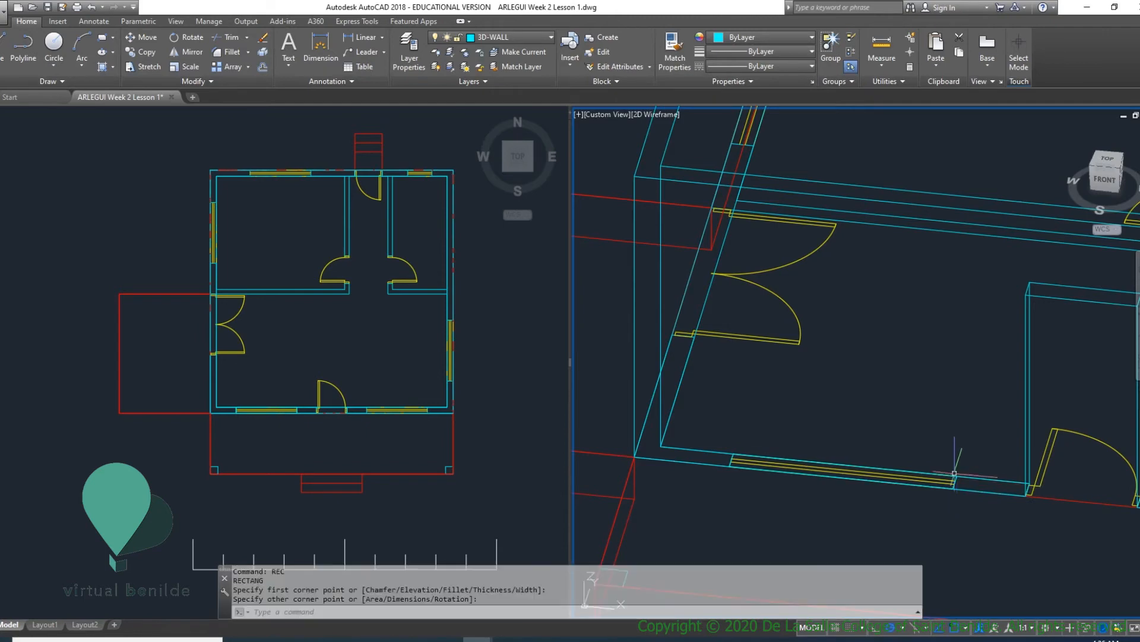
scroll(930, 403, "down", 3)
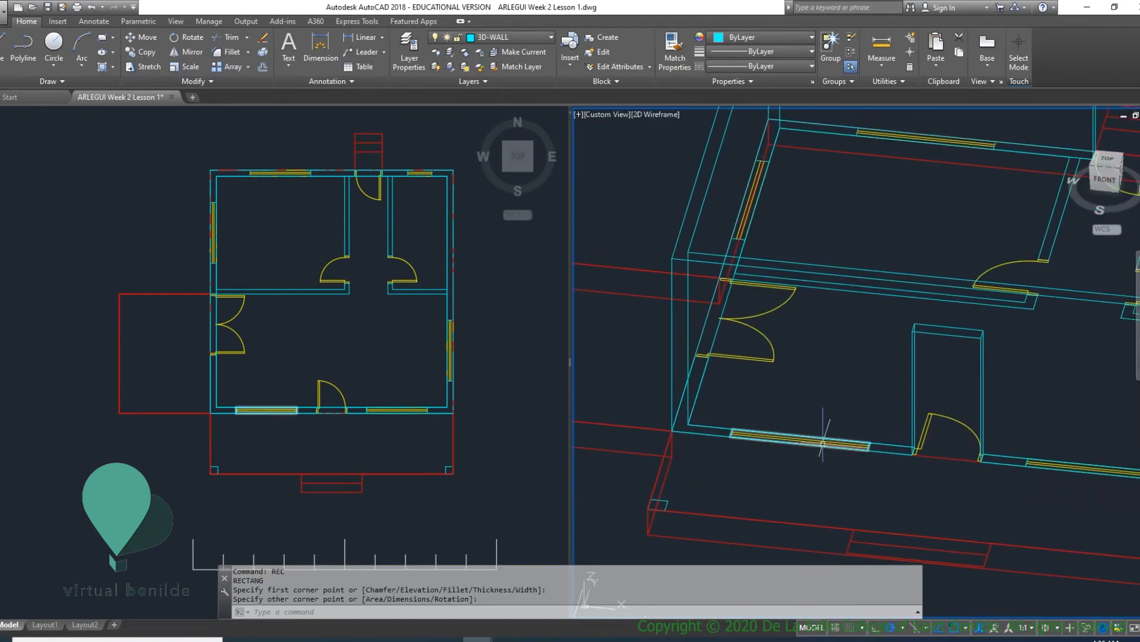
scroll(1051, 461, "down", 5)
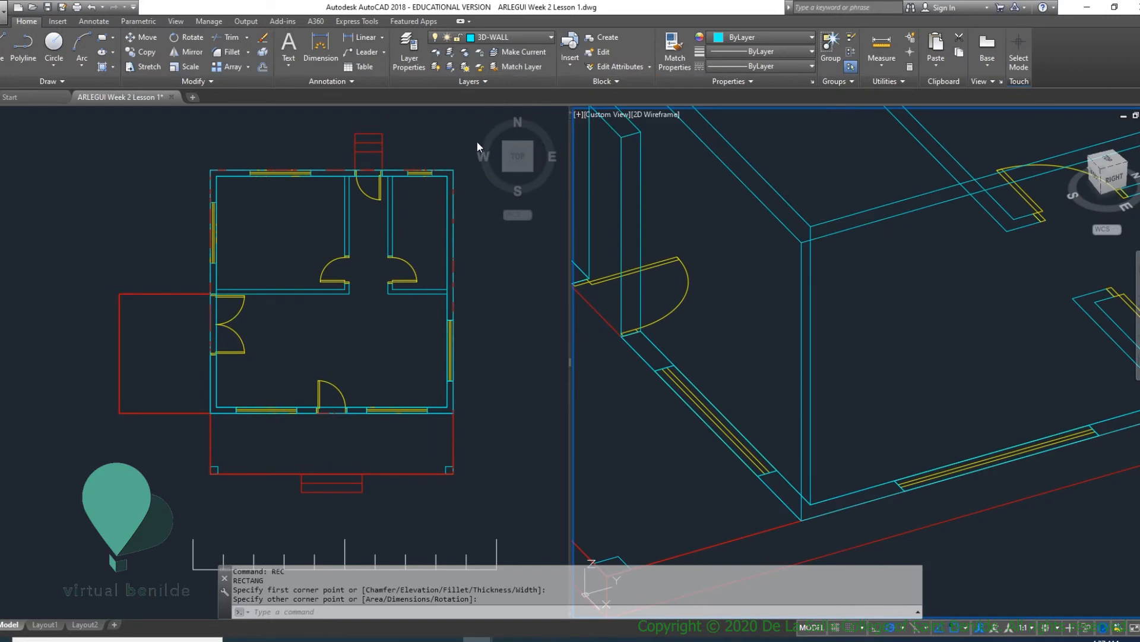
- Change the colour of the 3D-WALL layer to magenta
type("LA")
key("Return")
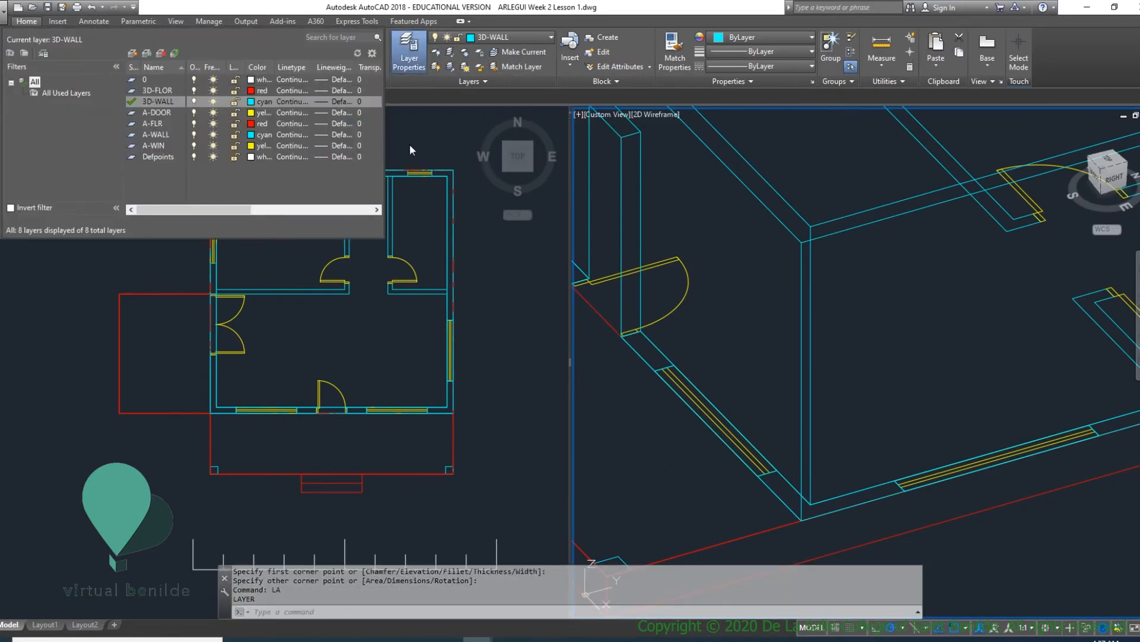
left_click(252, 104)
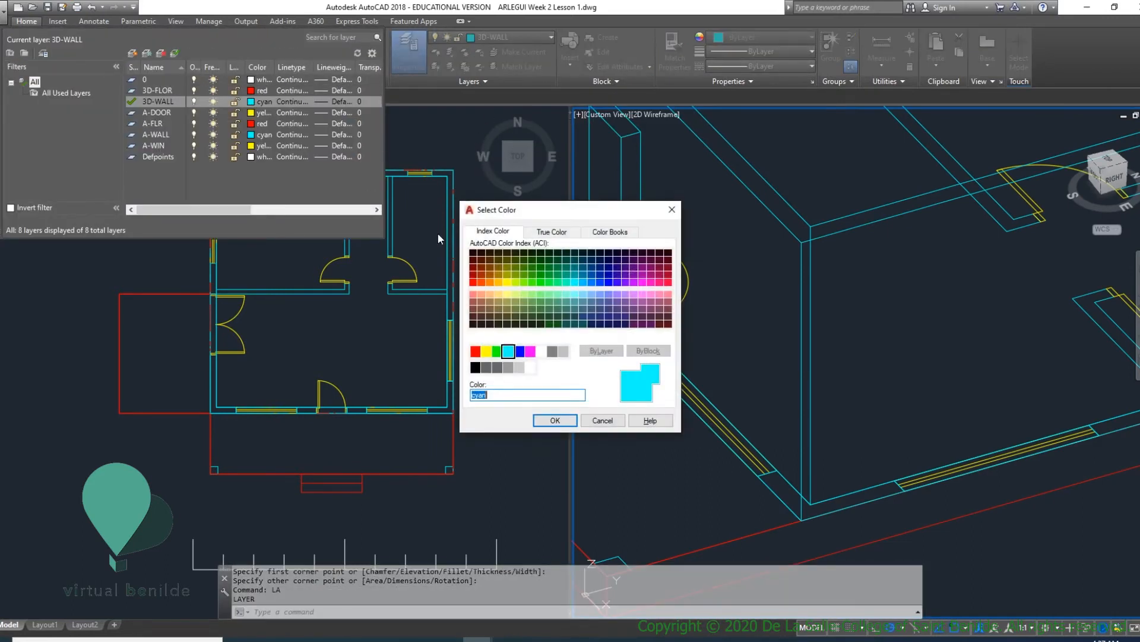
double_click(530, 353)
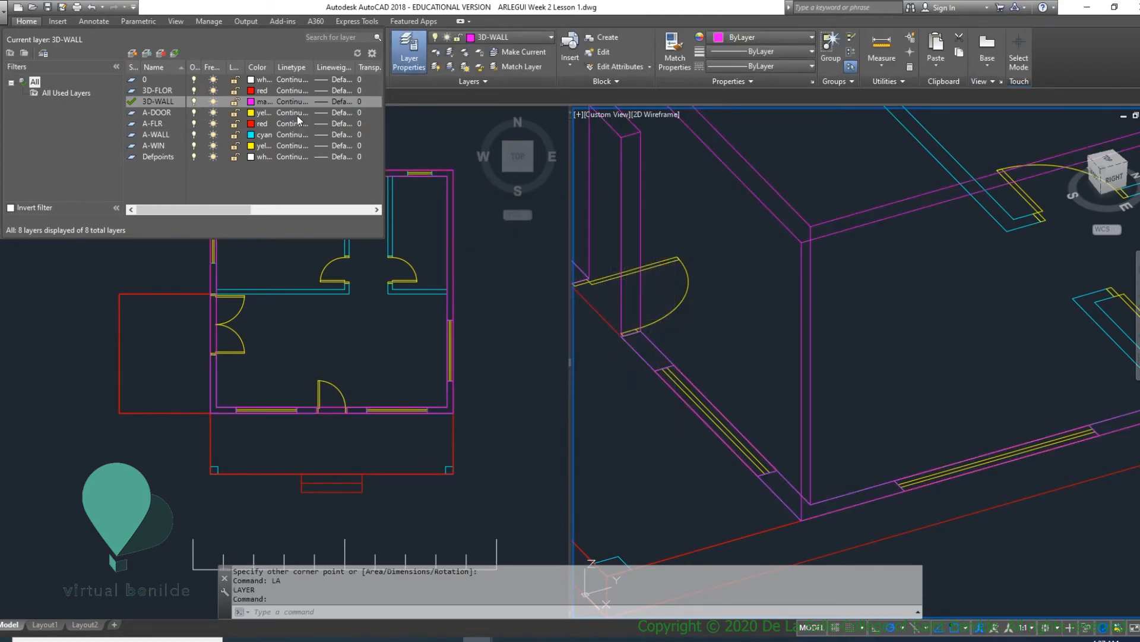
key("Escape")
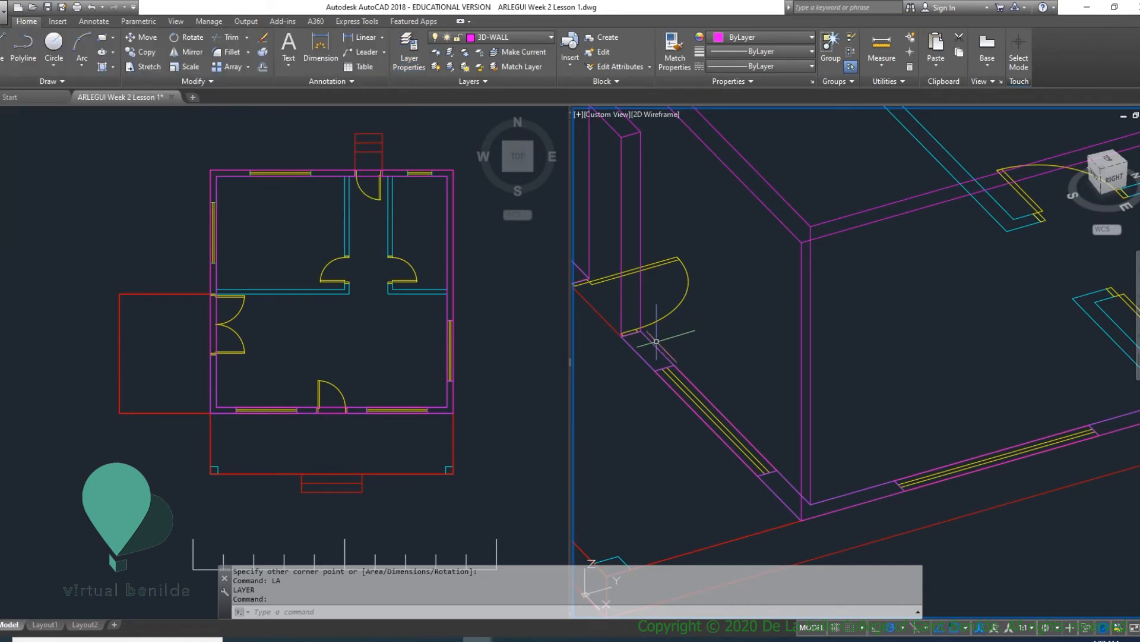
- Check the rectangles over the front window east of the door and the east wall window, and clear the selection
left_click(686, 390)
left_click(922, 474)
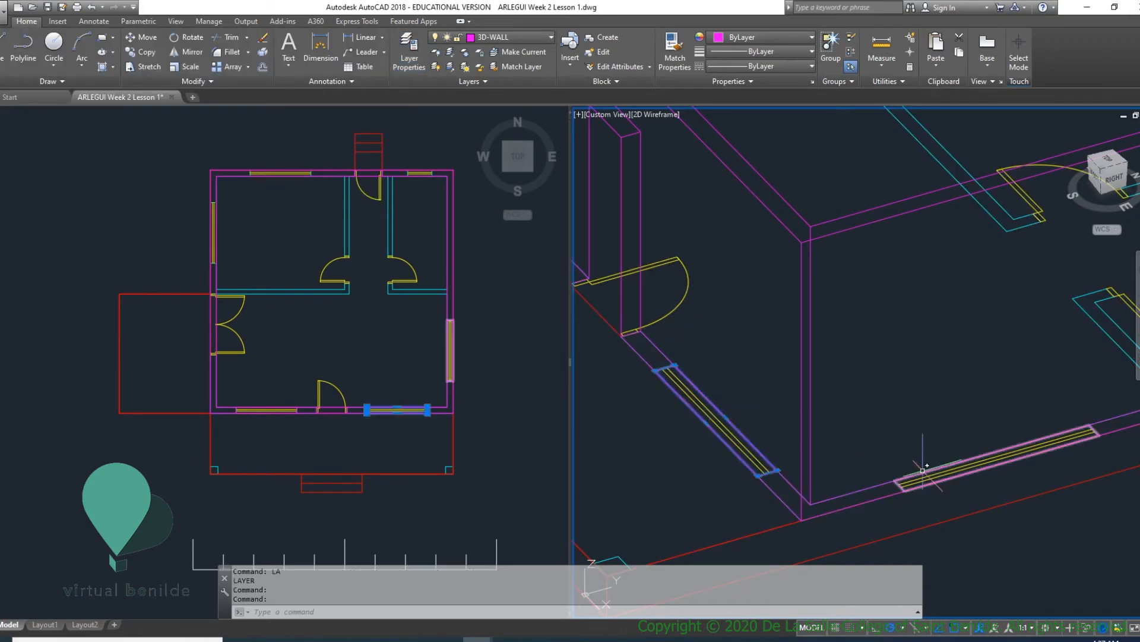
key("Escape")
- Draw a rectangle around the small back wall window beside the back door, spanning the full wall thickness
scroll(1003, 469, "down", 5)
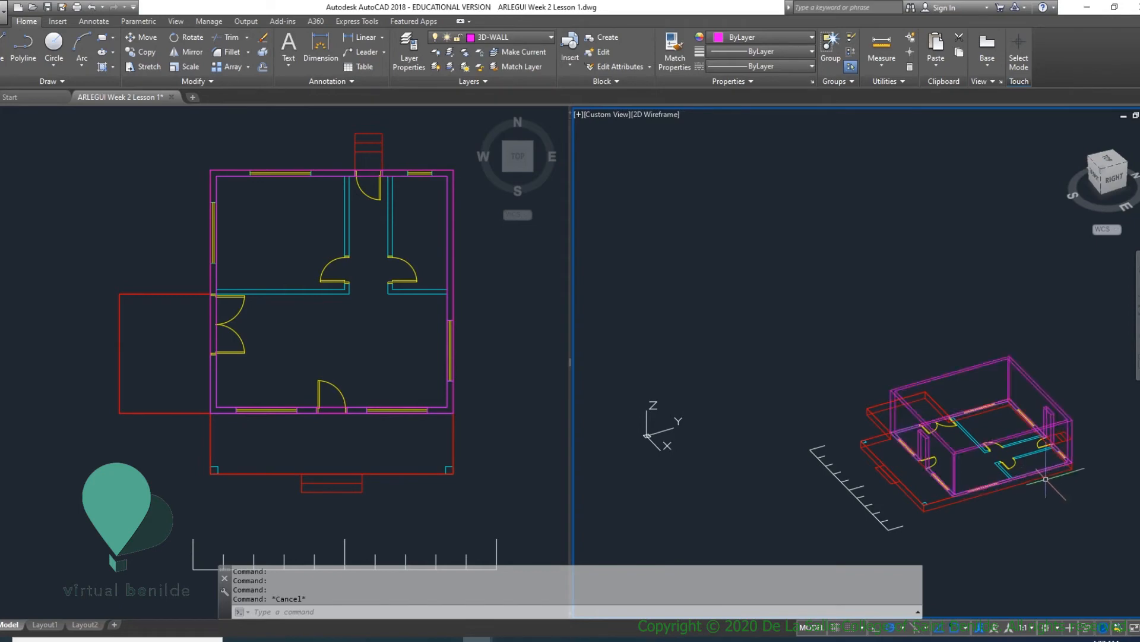
middle_click_drag(1045, 478, 975, 464, "shift")
scroll(948, 512, "up", 8)
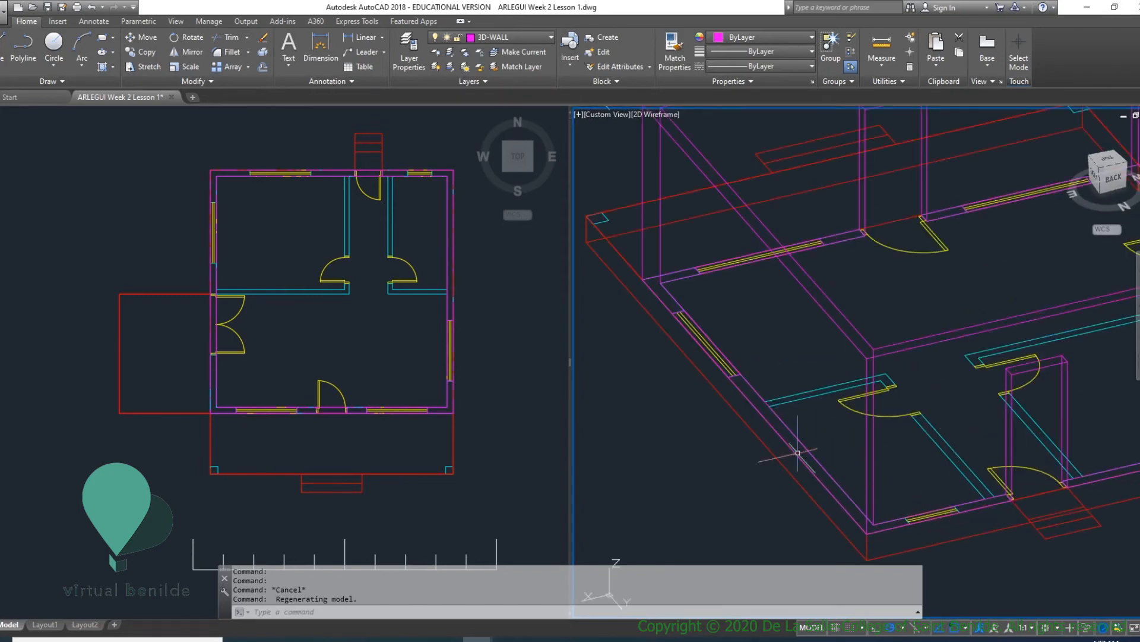
scroll(712, 326, "up", 4)
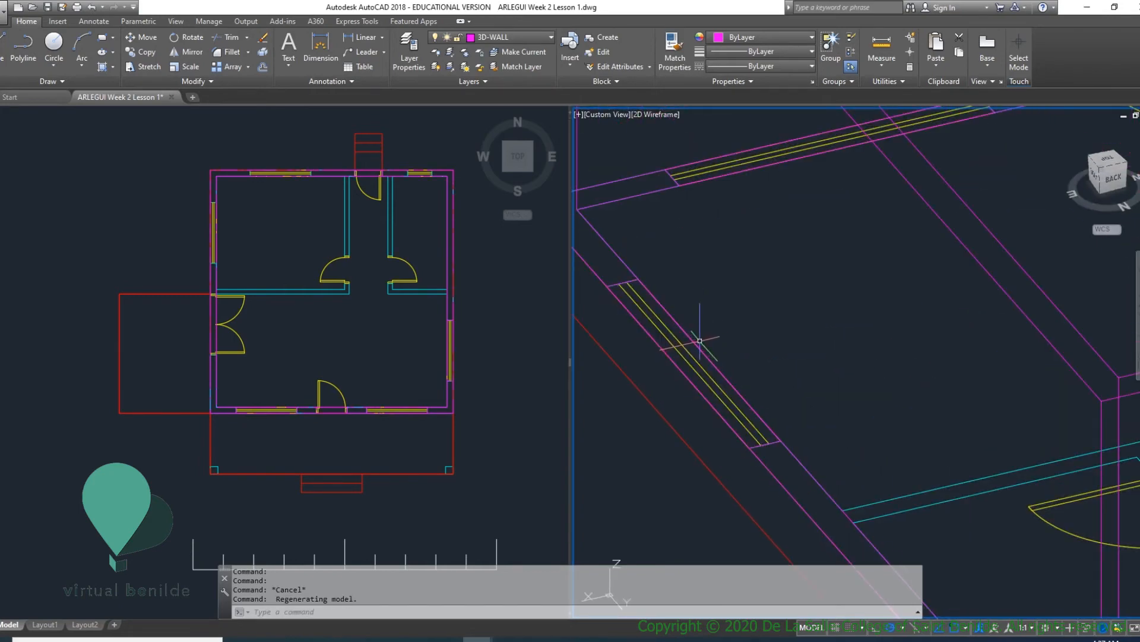
scroll(700, 340, "down", 8)
scroll(731, 404, "up", 10)
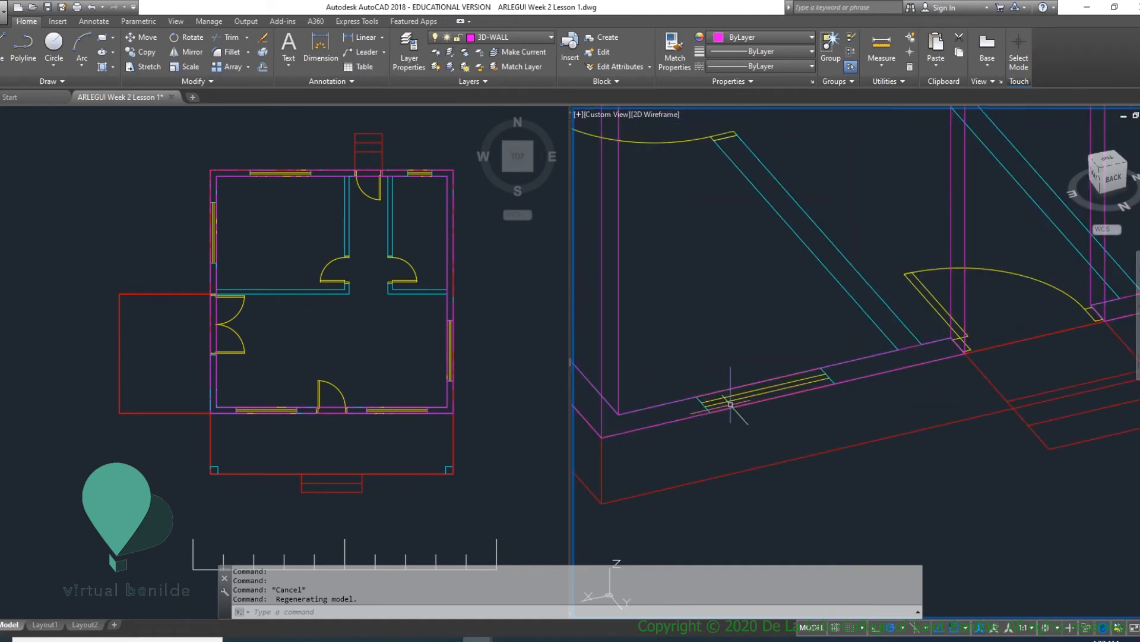
key("Return")
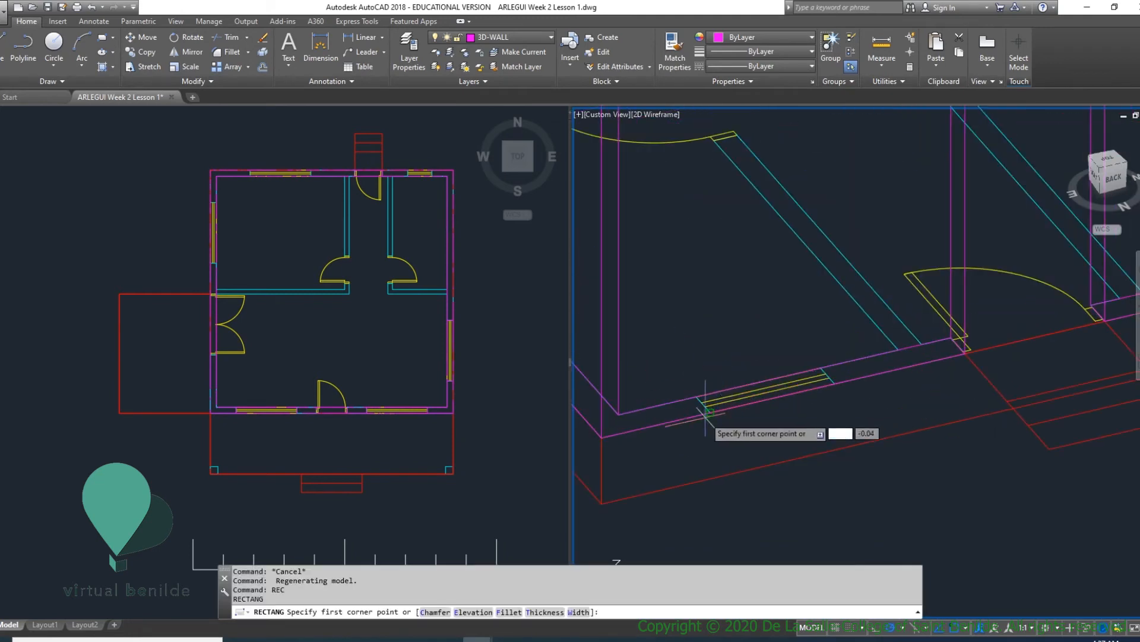
left_click(701, 400)
left_click(821, 368)
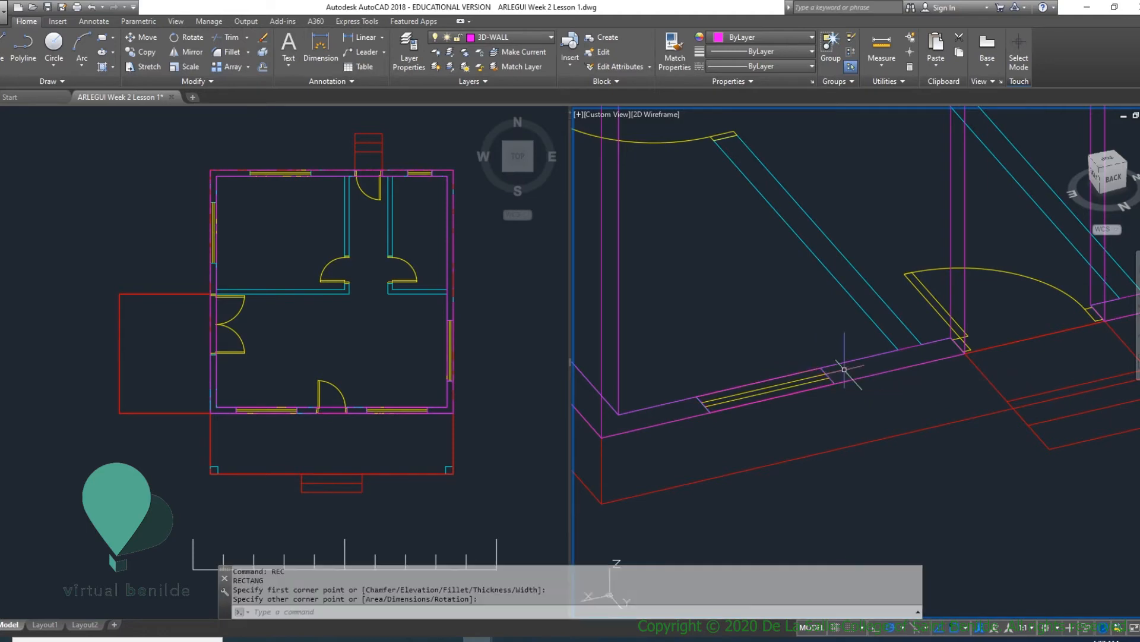
- Draw a rectangle around the wide back wall window, from one corner of its opening to the opposite corner across the wall
scroll(856, 380, "down", 8)
scroll(909, 376, "up", 8)
middle_click_drag(889, 384, 805, 437)
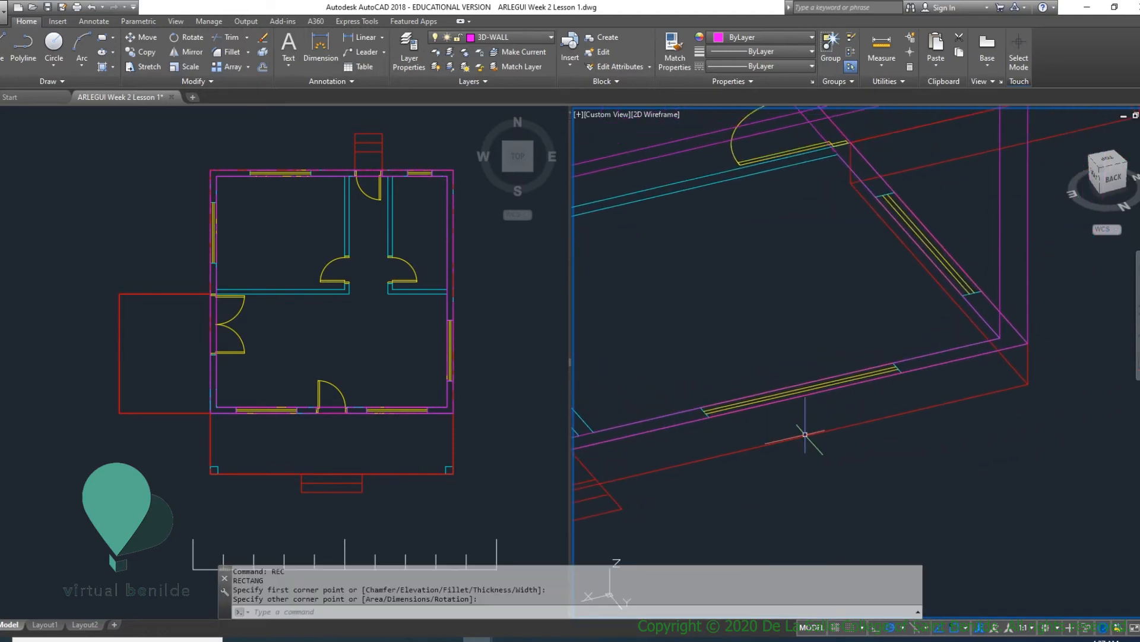
type("REC")
key("Return")
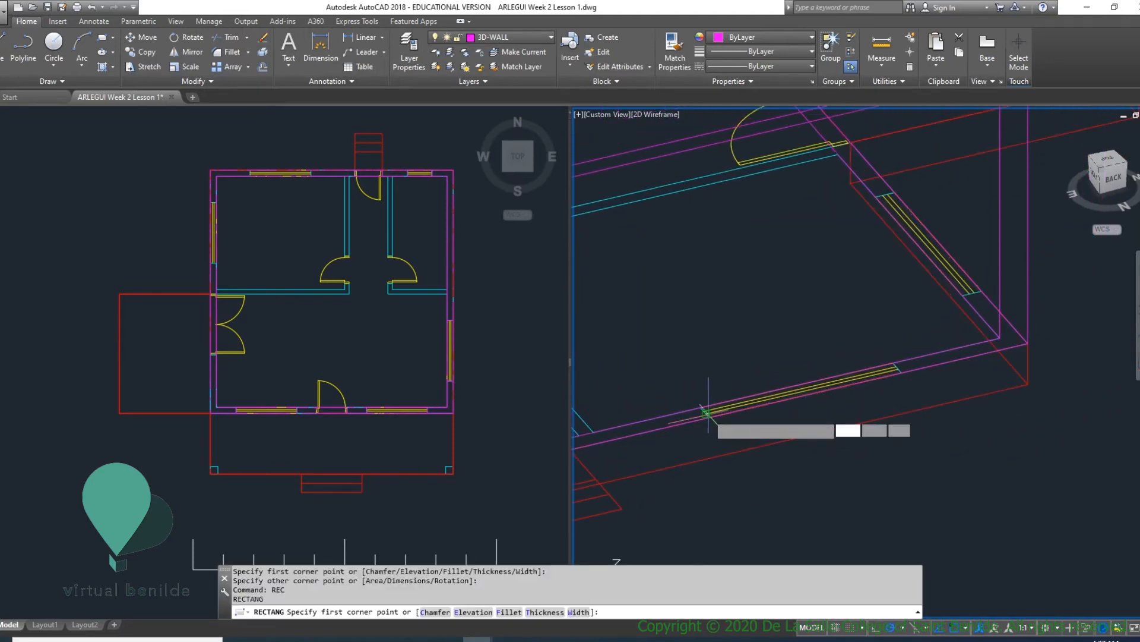
left_click(705, 411)
left_click(892, 364)
scroll(955, 372, "down", 3)
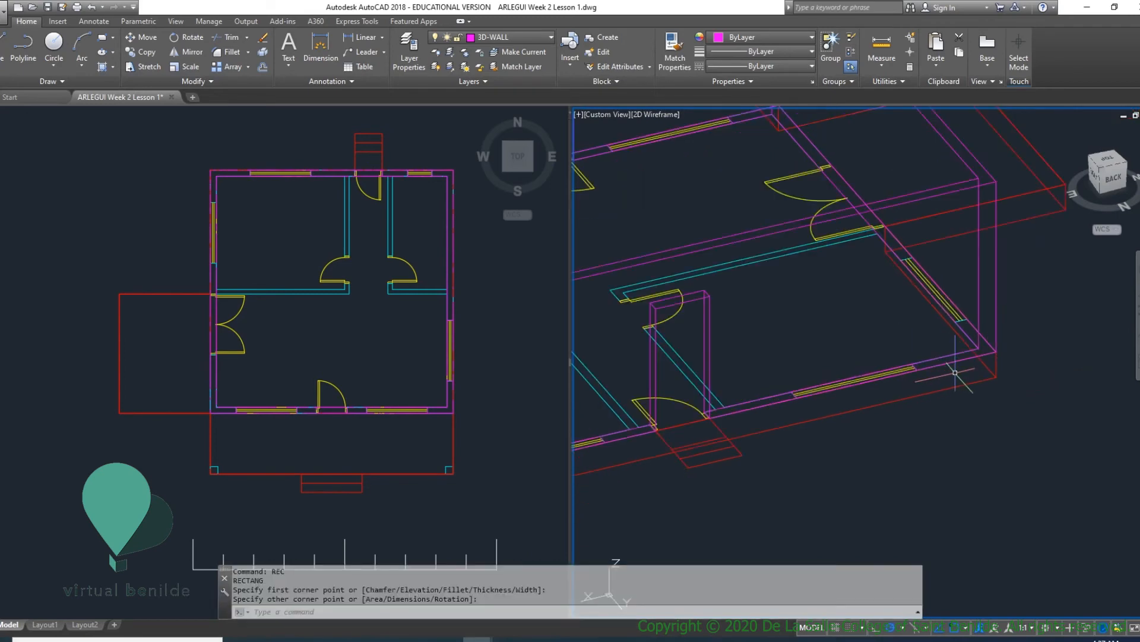
- Draw a rectangle around the west wall window beyond the double doors, spanning the full wall thickness
middle_click_drag(954, 375, 737, 403, "shift")
scroll(796, 430, "up", 4)
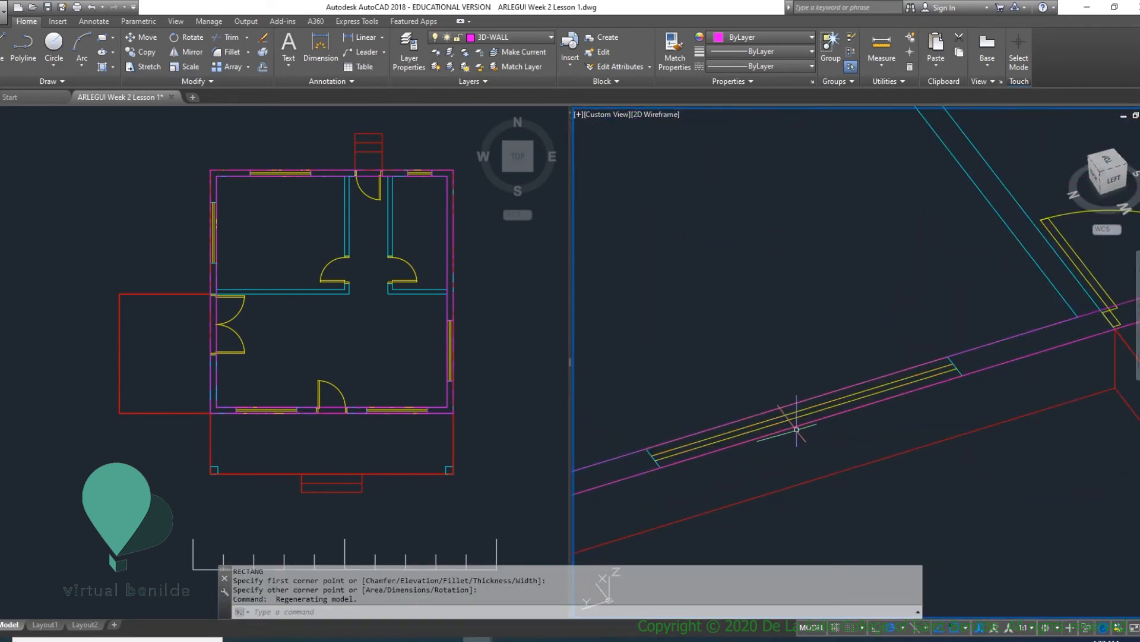
key("Return")
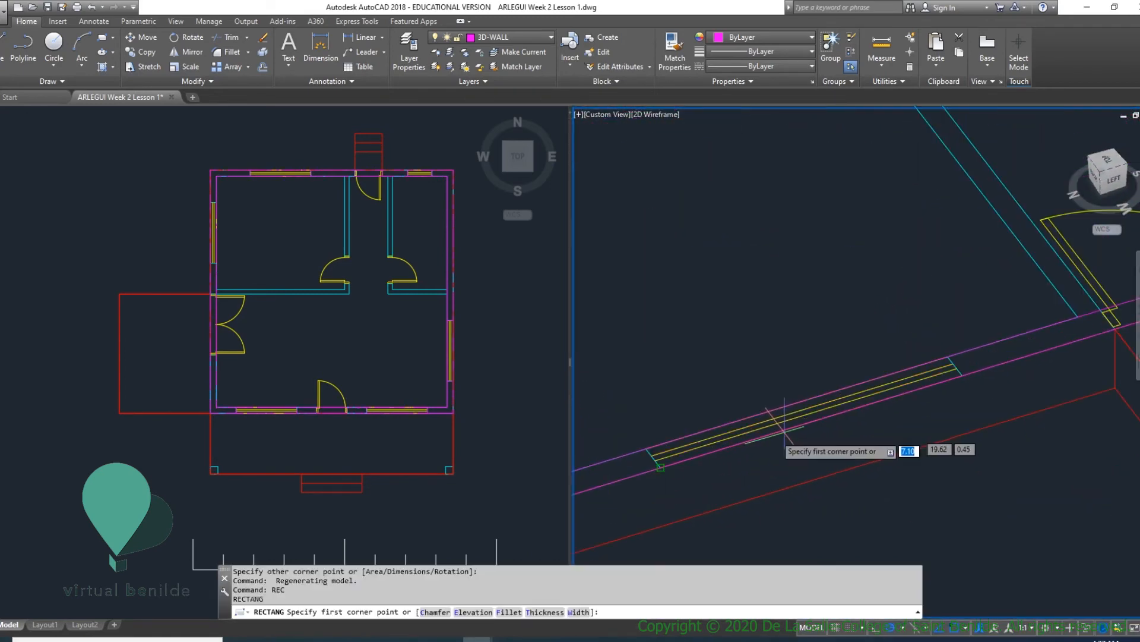
left_click(658, 461)
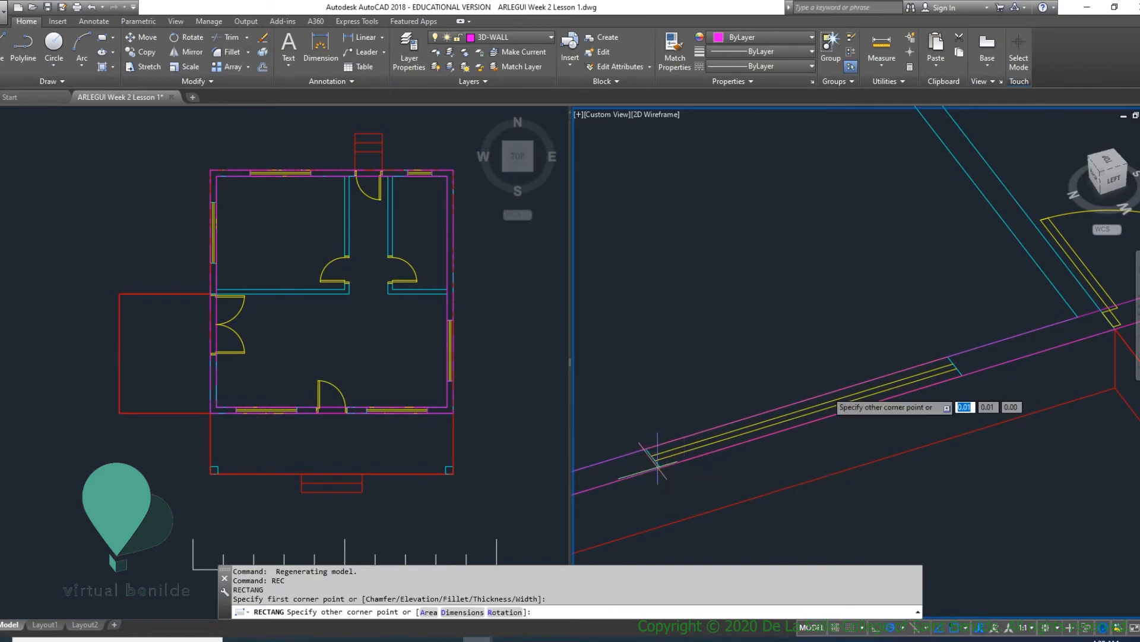
left_click(948, 357)
- Check the window rectangles from the front and around the exterior walls, and clear any active command
scroll(976, 374, "down", 8)
middle_click_drag(986, 386, 585, 416)
scroll(958, 383, "up", 5)
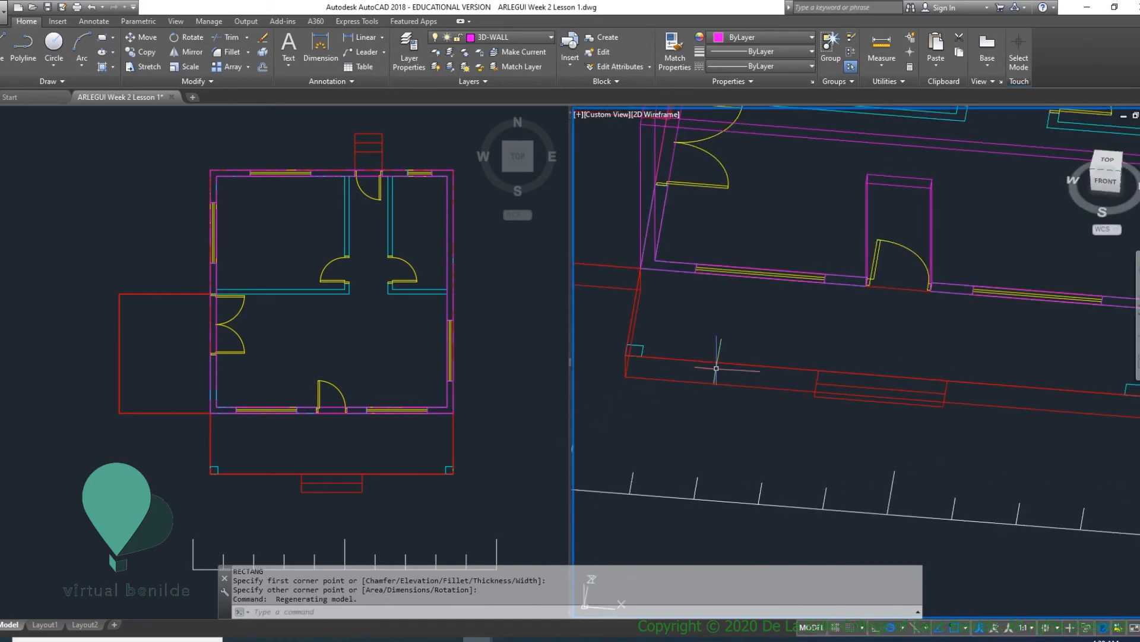
scroll(775, 352, "down", 6)
middle_click_drag(822, 345, 780, 376, "shift")
scroll(779, 321, "up", 4)
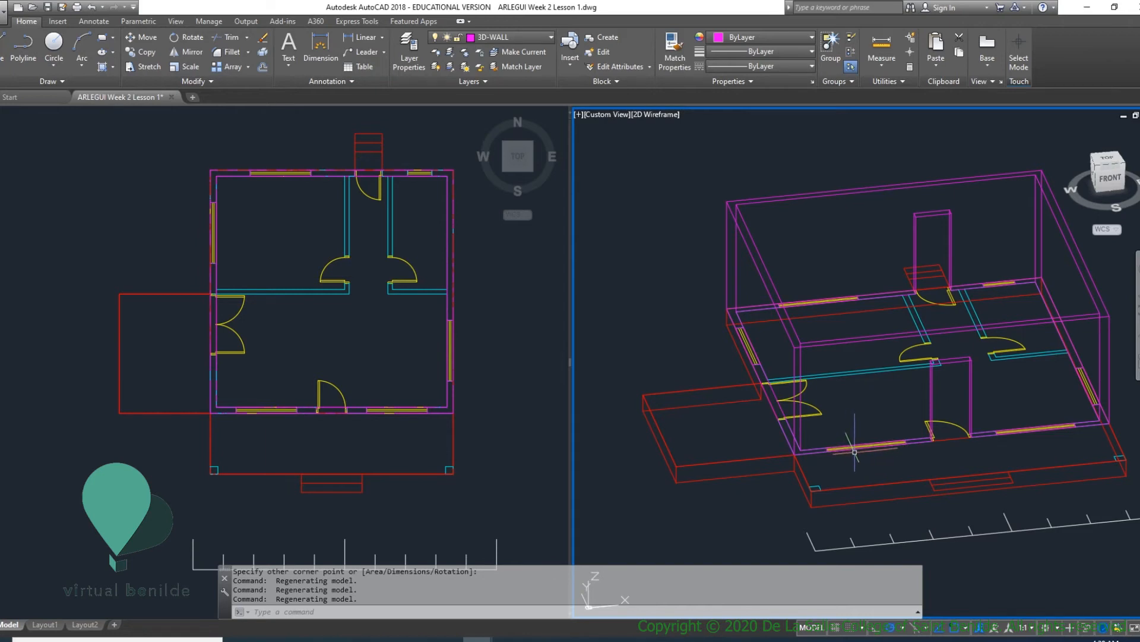
key("Escape")
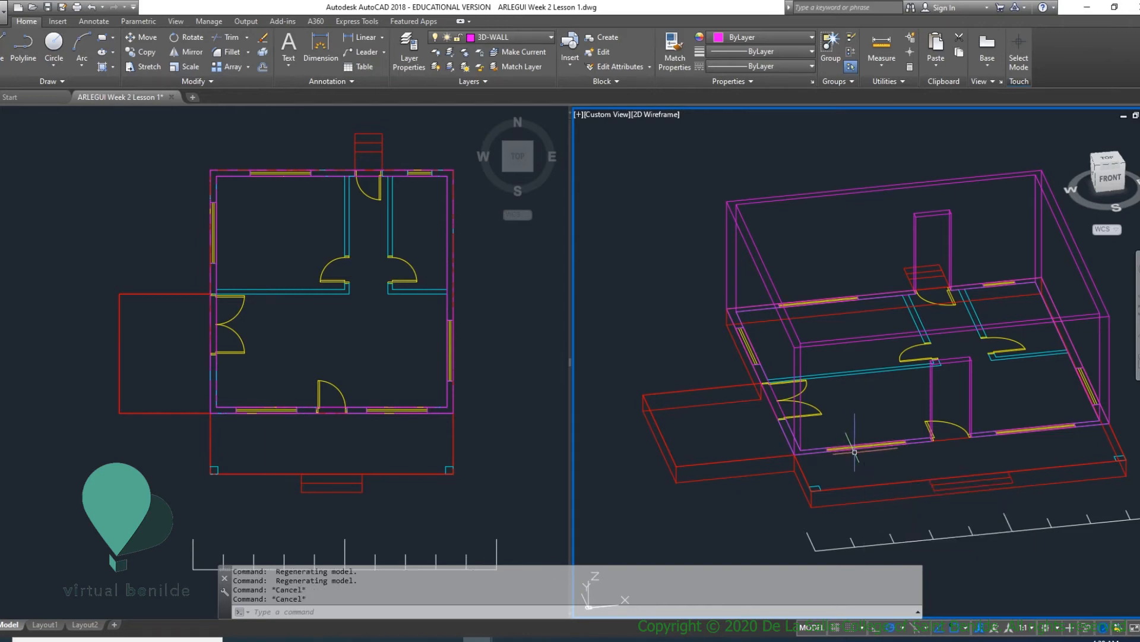
- Extrude the five large window rectangles on the front, east, back and west walls to a height of 1.2
type("EXT")
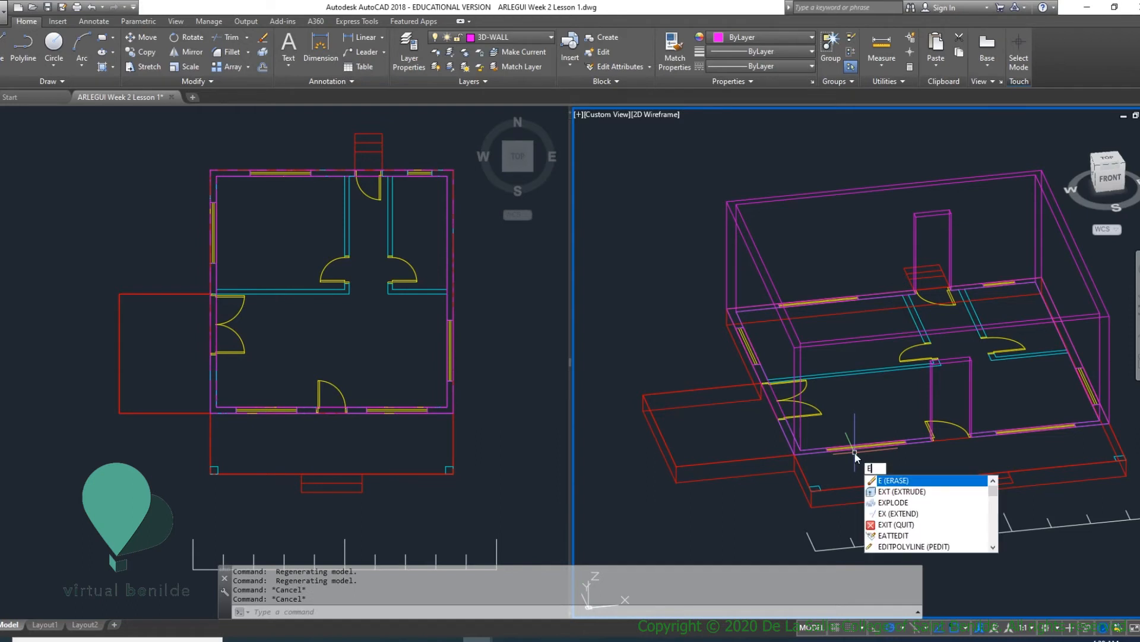
key("Return")
left_click(849, 448)
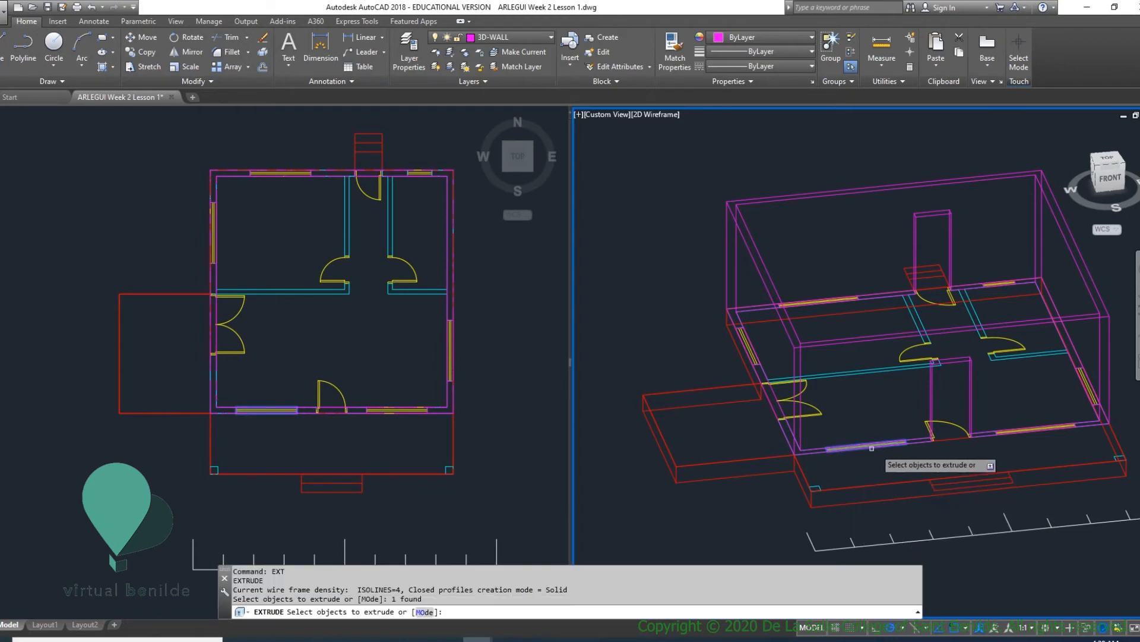
left_click(1037, 428)
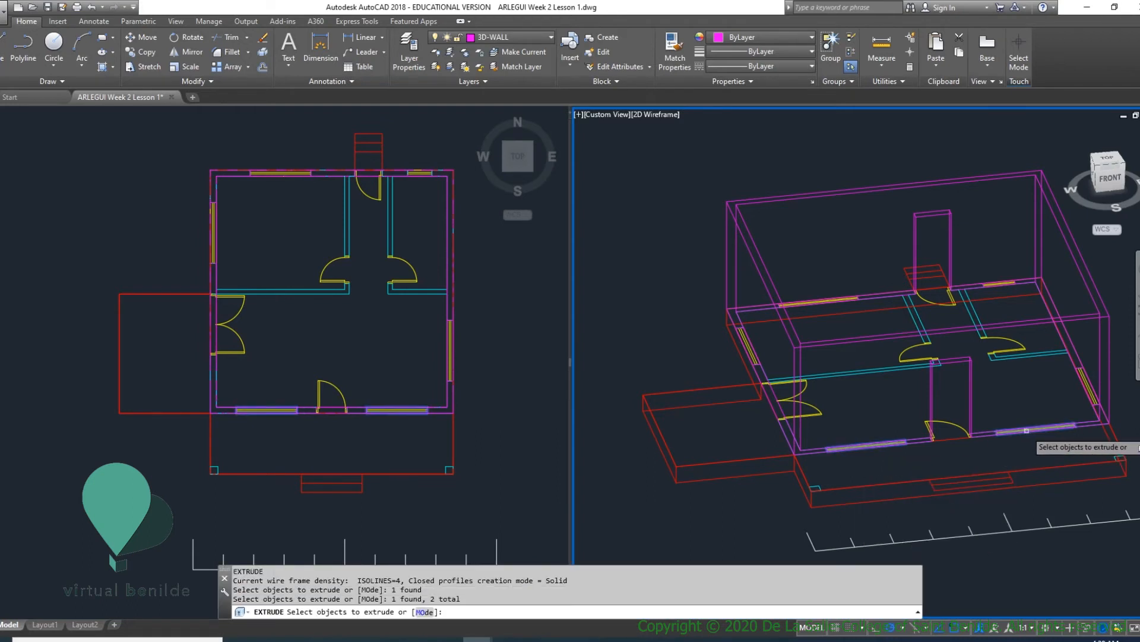
left_click(1087, 390)
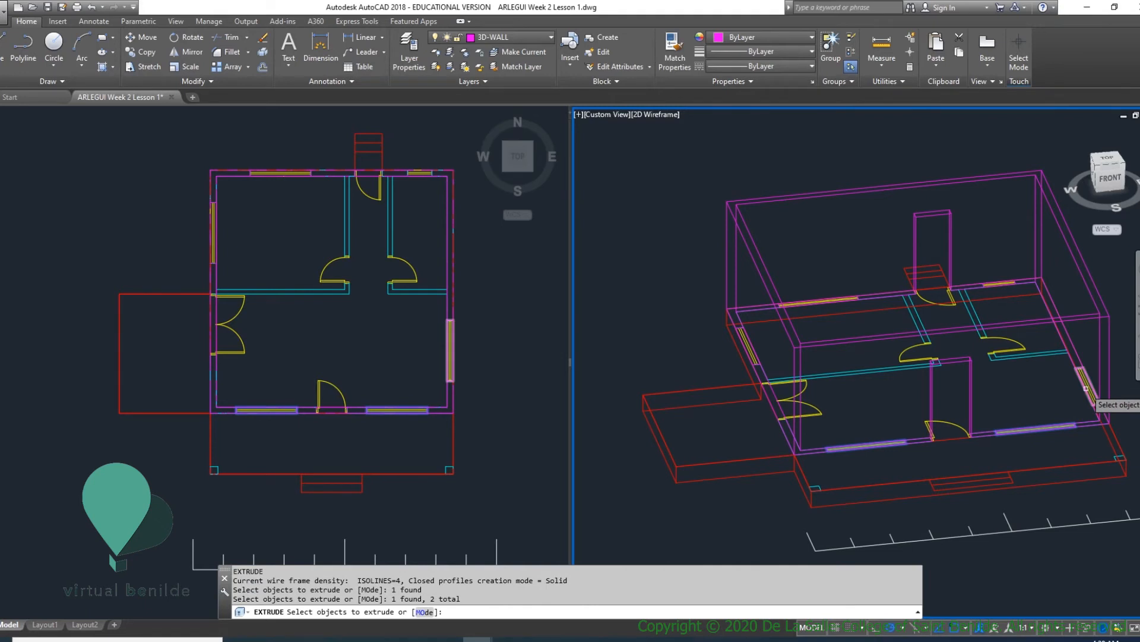
left_click(862, 305)
left_click(748, 336)
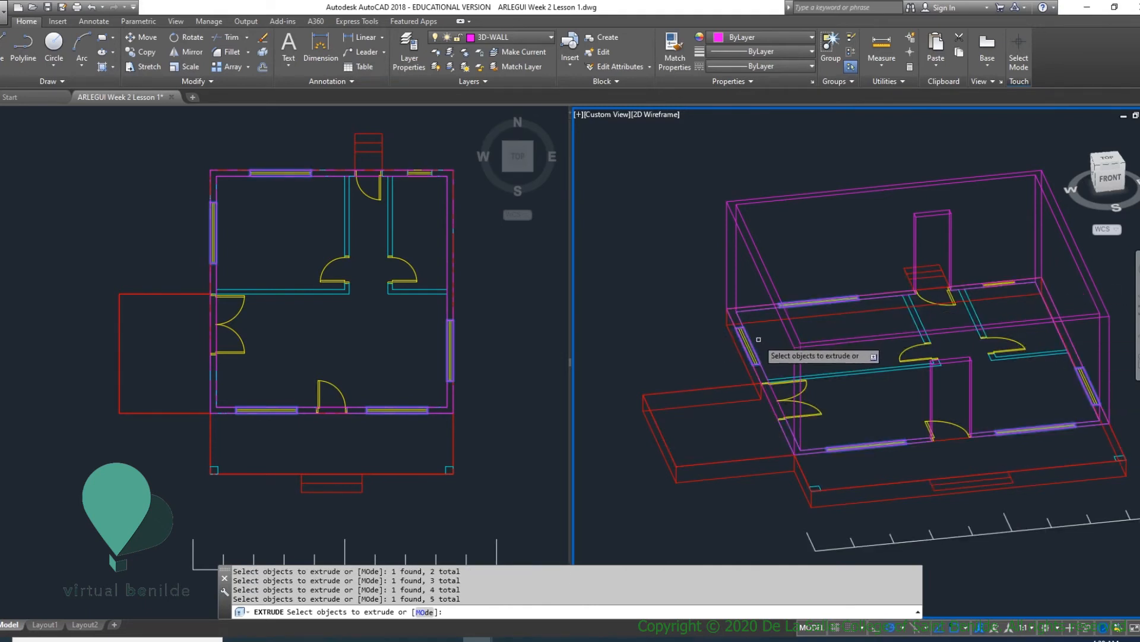
key("Return")
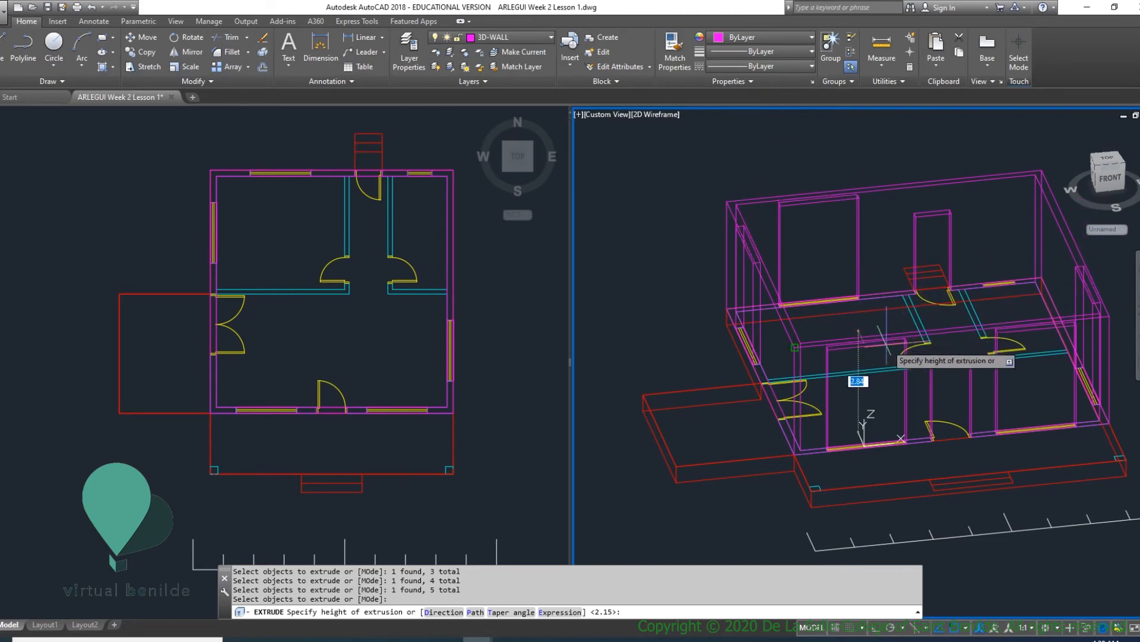
scroll(897, 389, "up", 4)
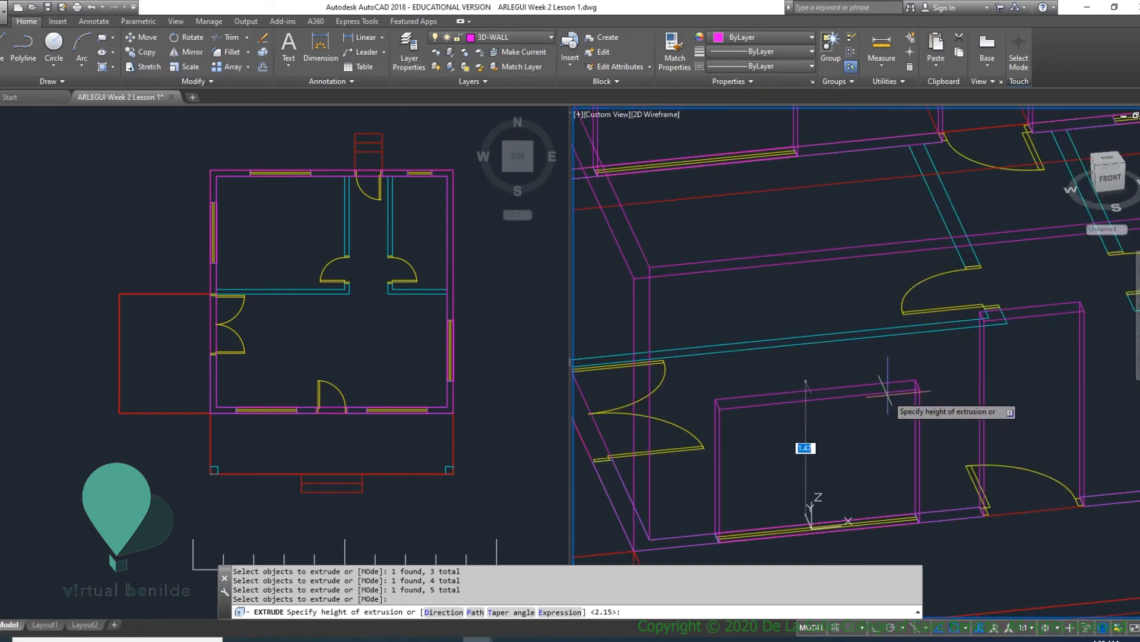
type("1.")
key("Return")
- Move the five extruded window solids straight up by 0.9 along Z, using a bottom corner of the front east window as base point
scroll(900, 410, "down", 5)
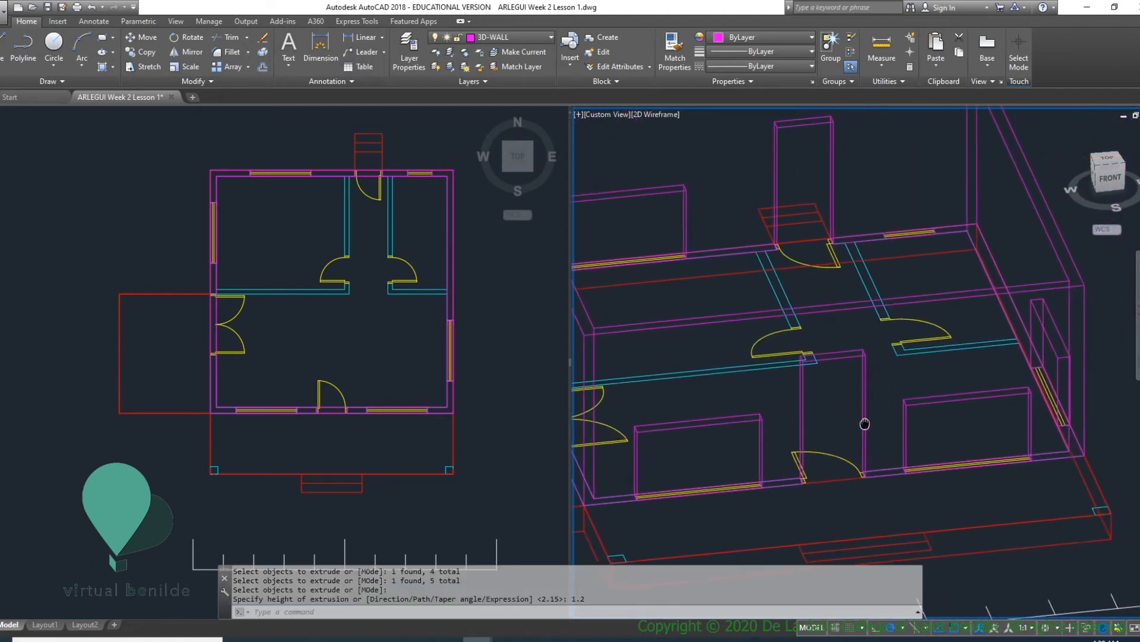
scroll(904, 426, "down", 2)
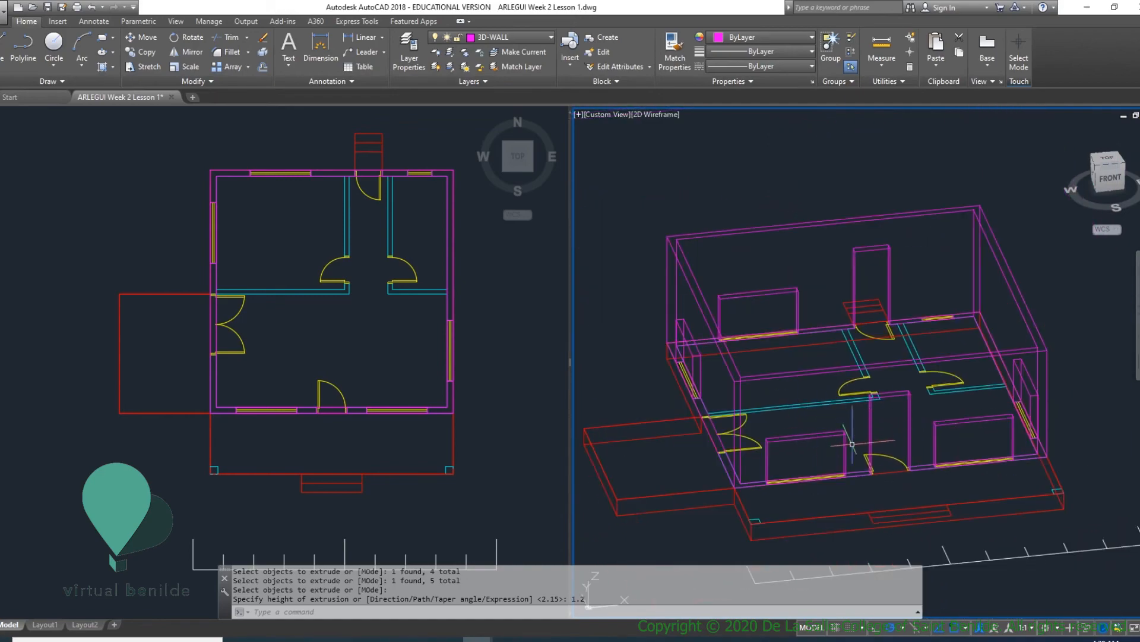
middle_click_drag(853, 444, 740, 440, "shift")
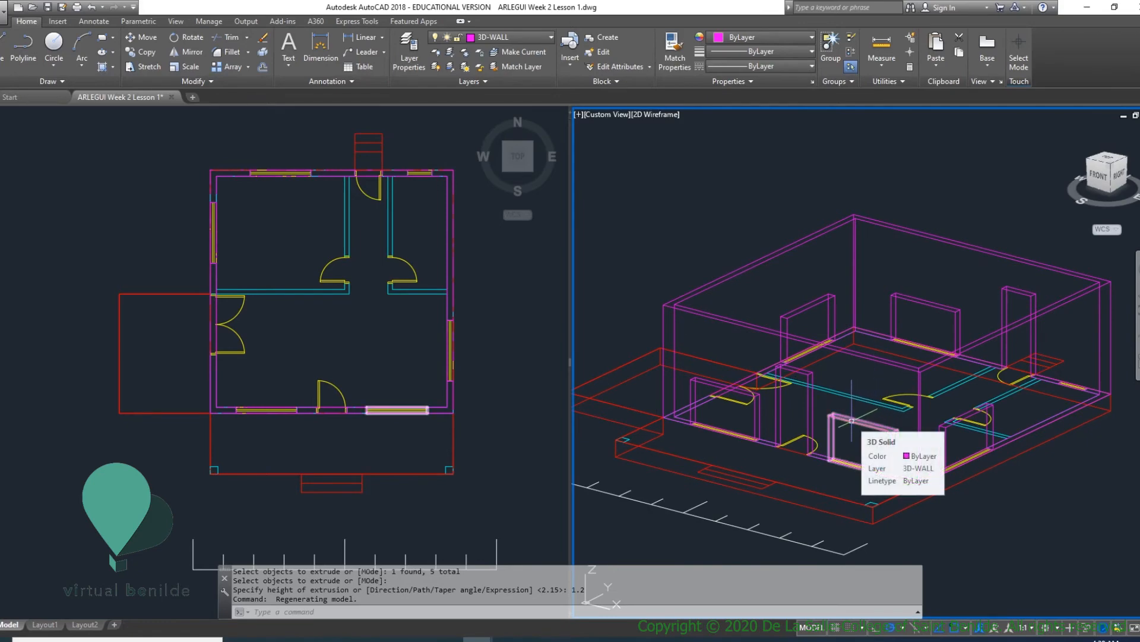
type("m")
key("Return")
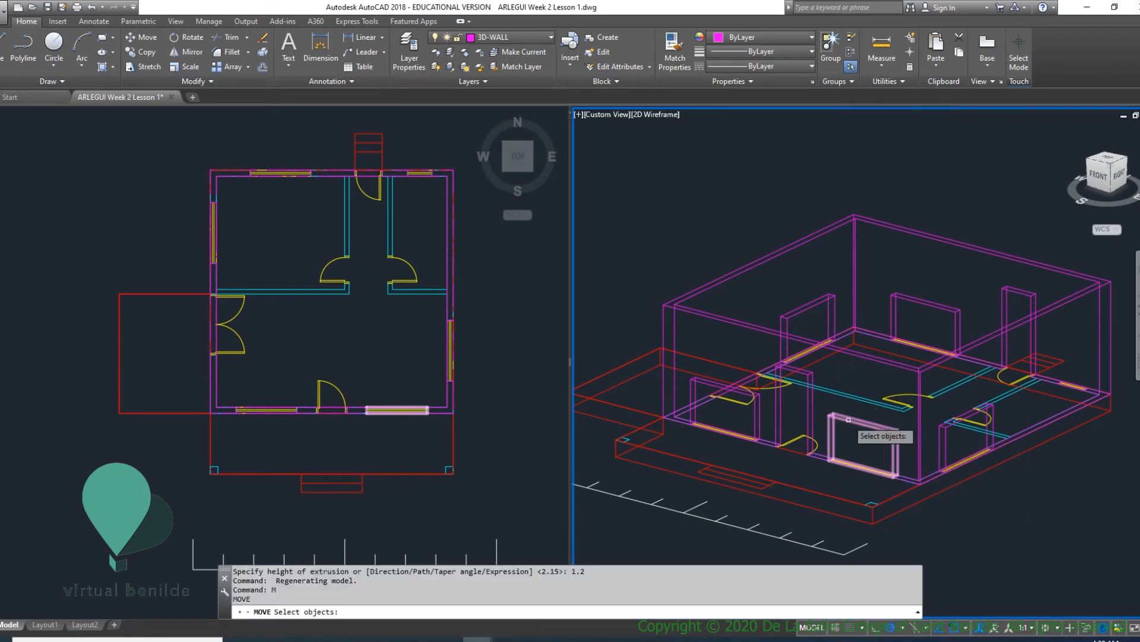
left_click(693, 386)
left_click(787, 316)
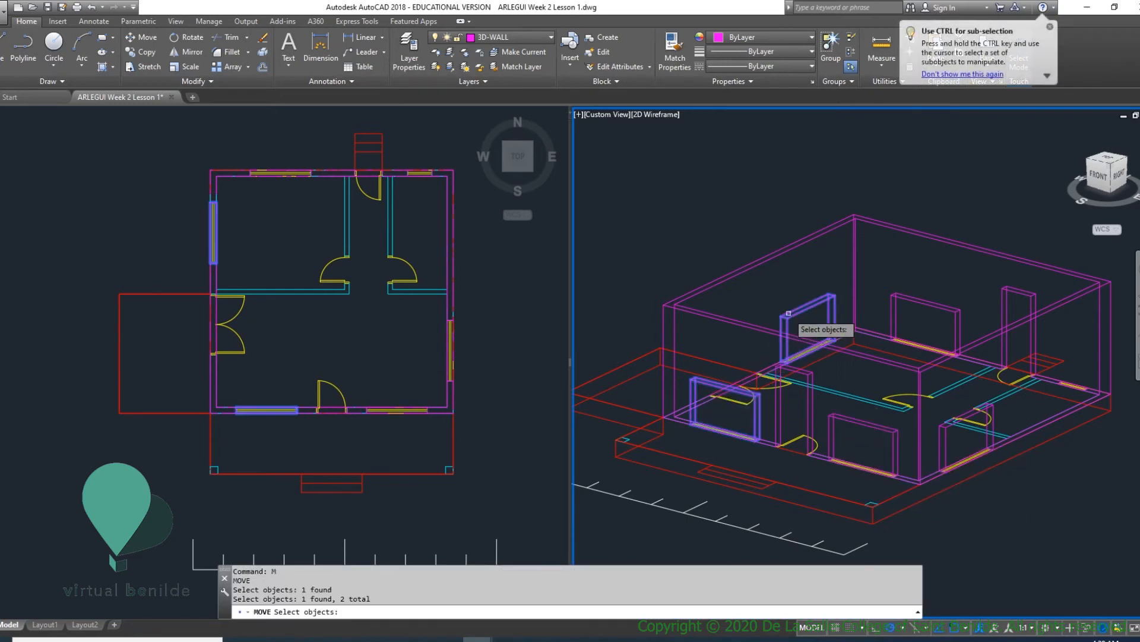
left_click(916, 304)
left_click(869, 421)
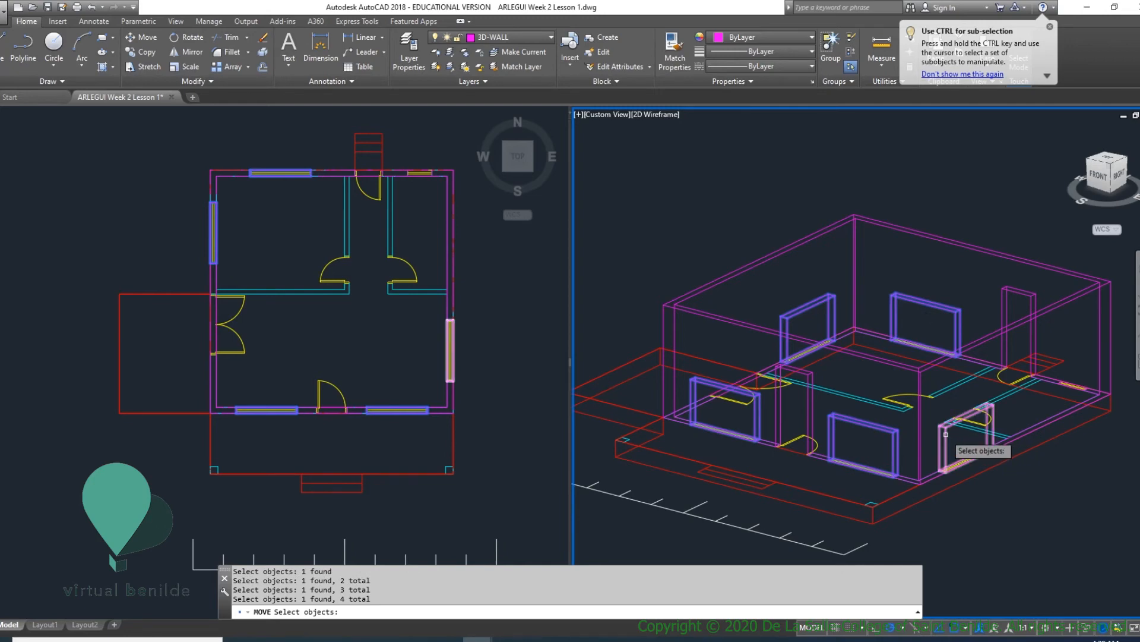
left_click(945, 434)
scroll(864, 474, "up", 2)
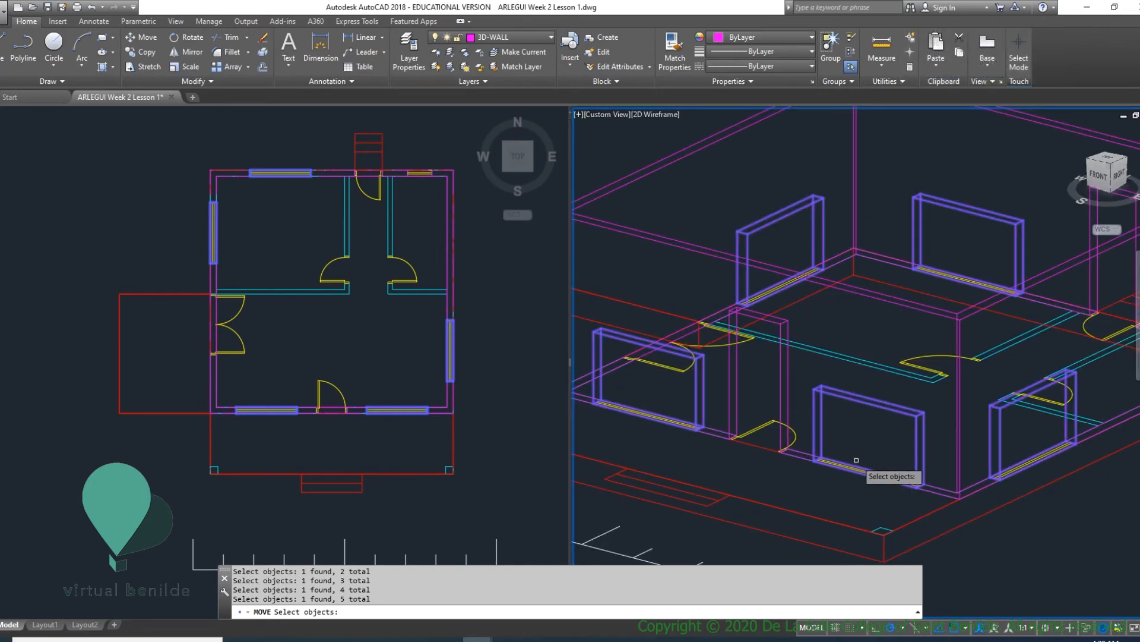
key("Return")
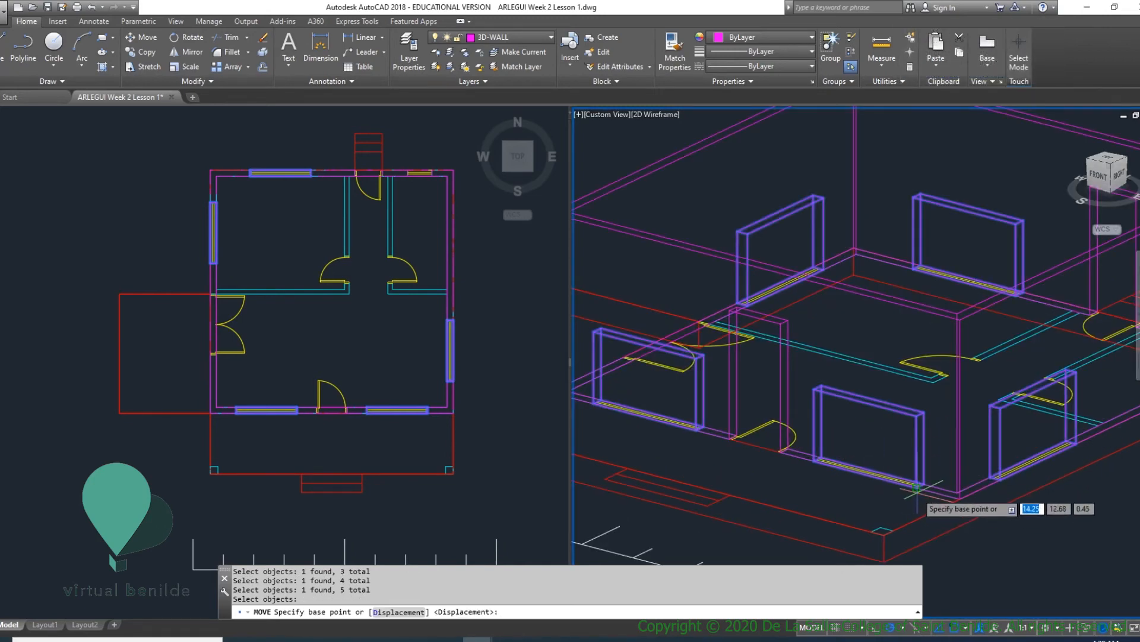
scroll(891, 472, "up", 4)
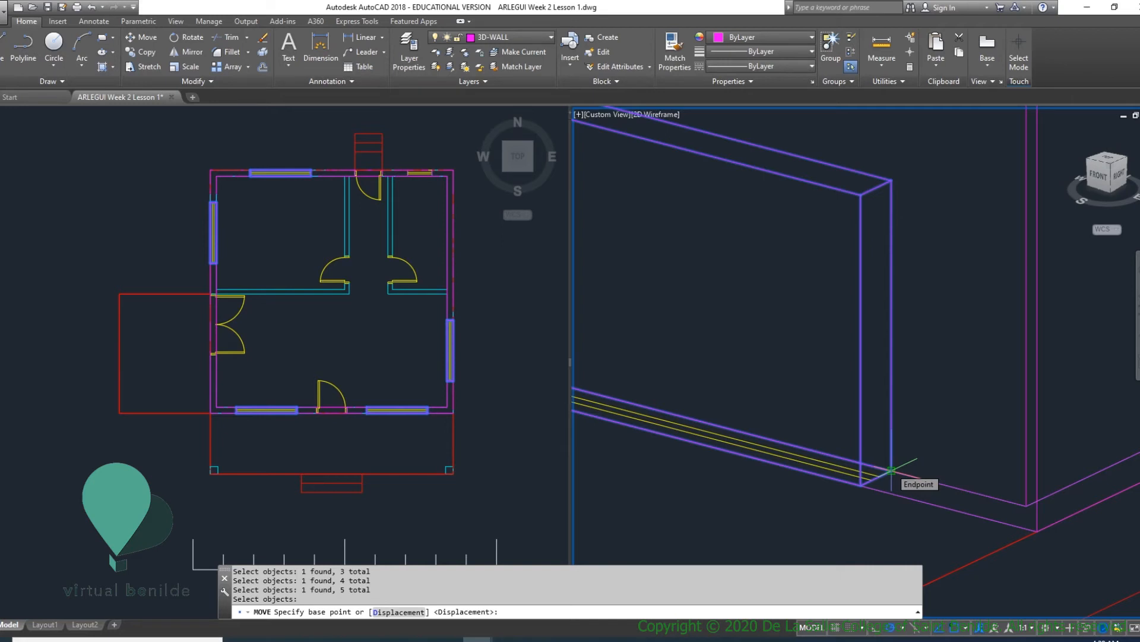
left_click(891, 470)
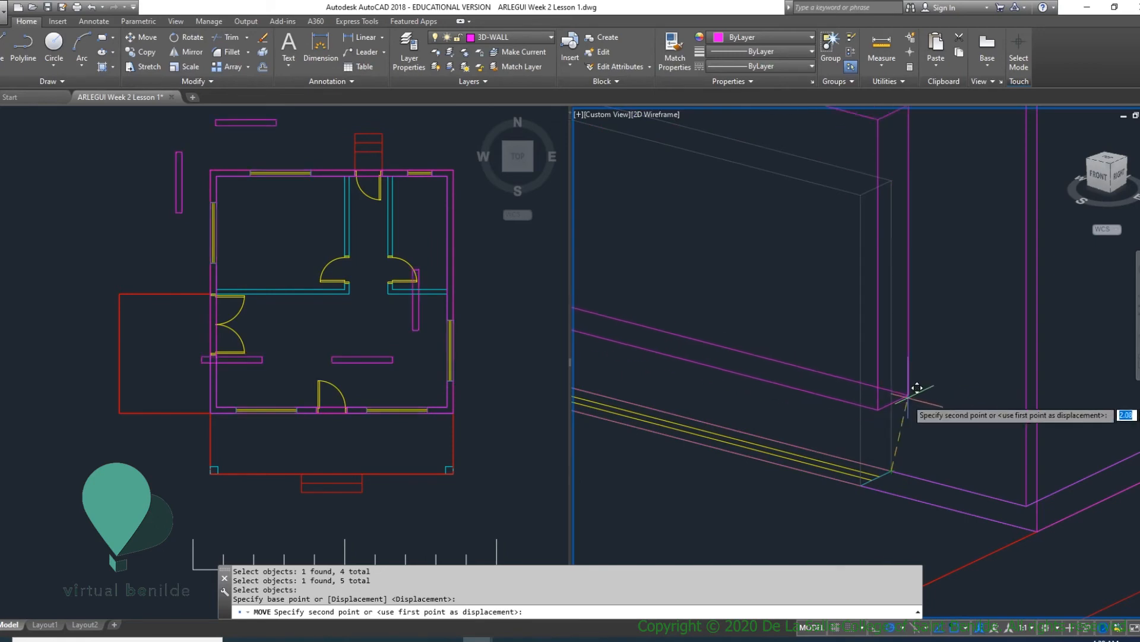
scroll(914, 383, "down", 3)
scroll(911, 375, "up", 3)
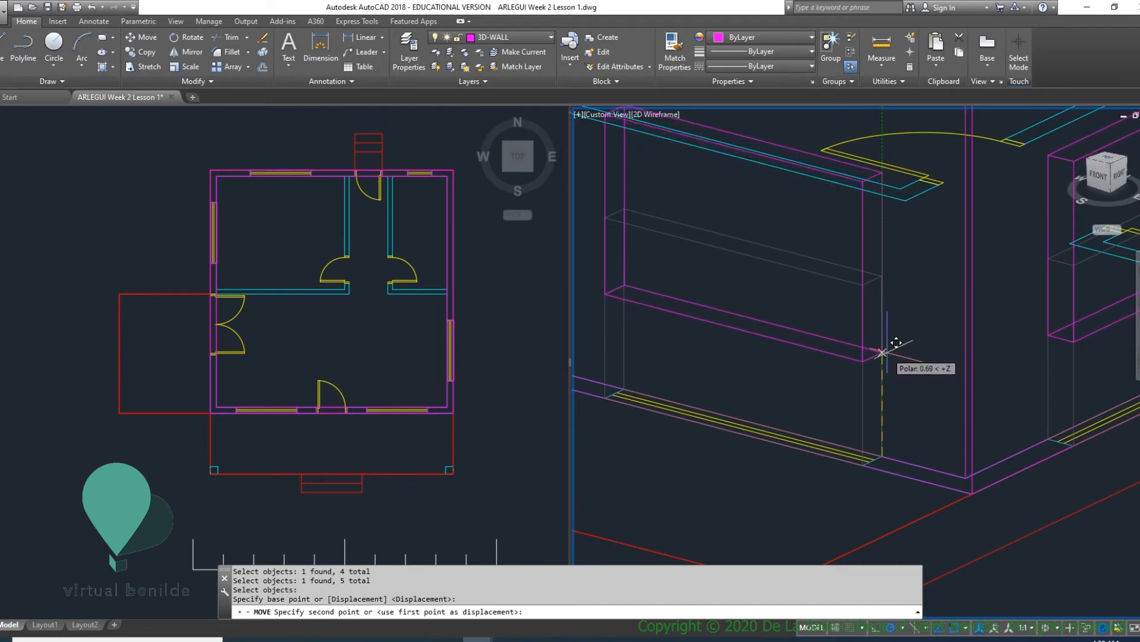
type(".9")
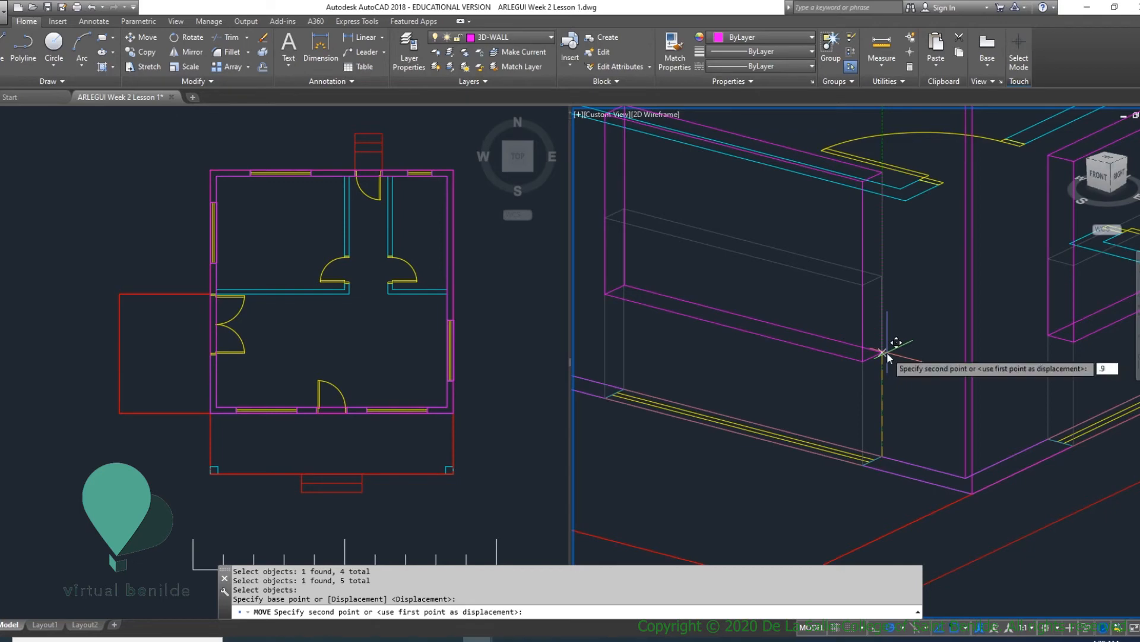
key("Return")
- Inspect the raised window solids from several angles and compare their top edges with the door openings
scroll(878, 348, "down", 5)
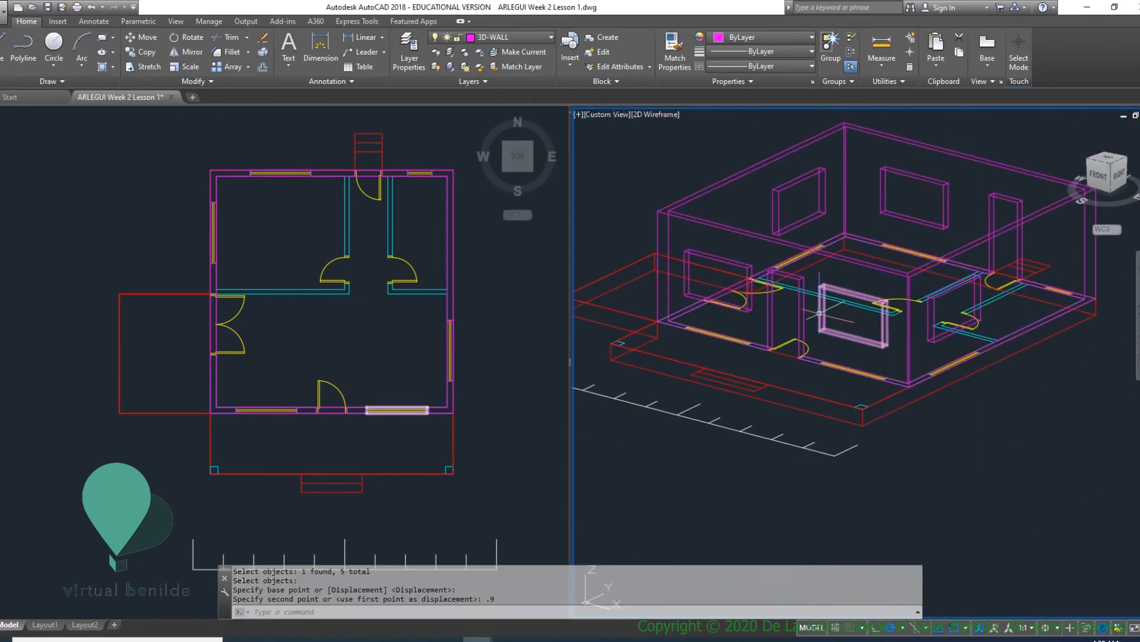
scroll(811, 289, "up", 5)
scroll(811, 289, "down", 5)
middle_click_drag(817, 291, 882, 255, "shift")
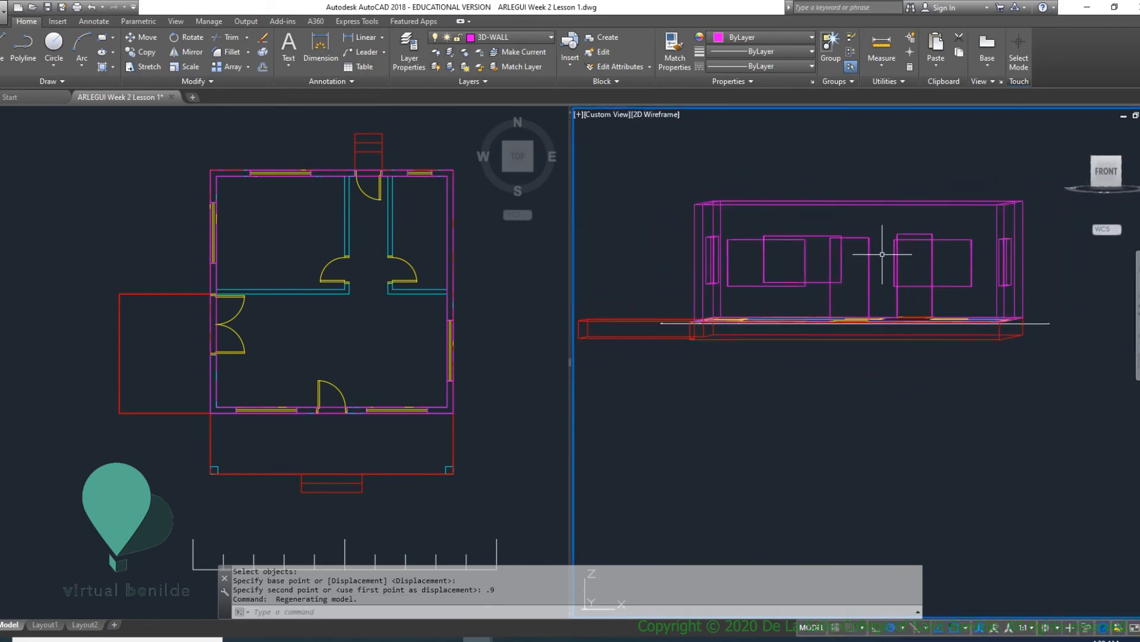
scroll(847, 231, "up", 5)
middle_click_drag(942, 275, 901, 288, "shift")
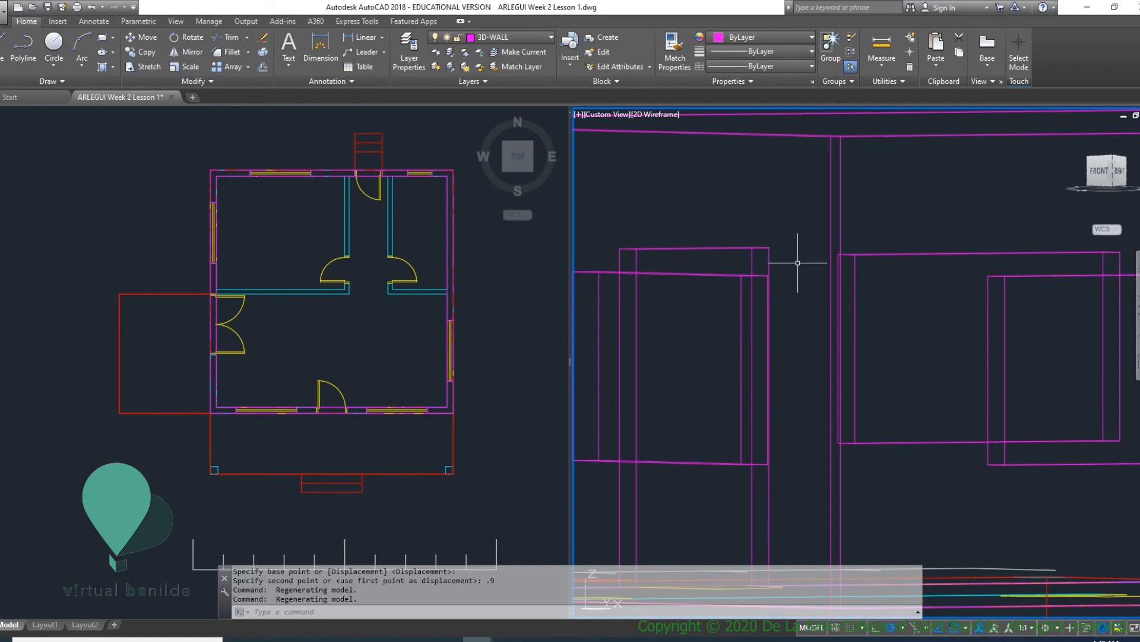
middle_click_drag(798, 262, 801, 312, "shift")
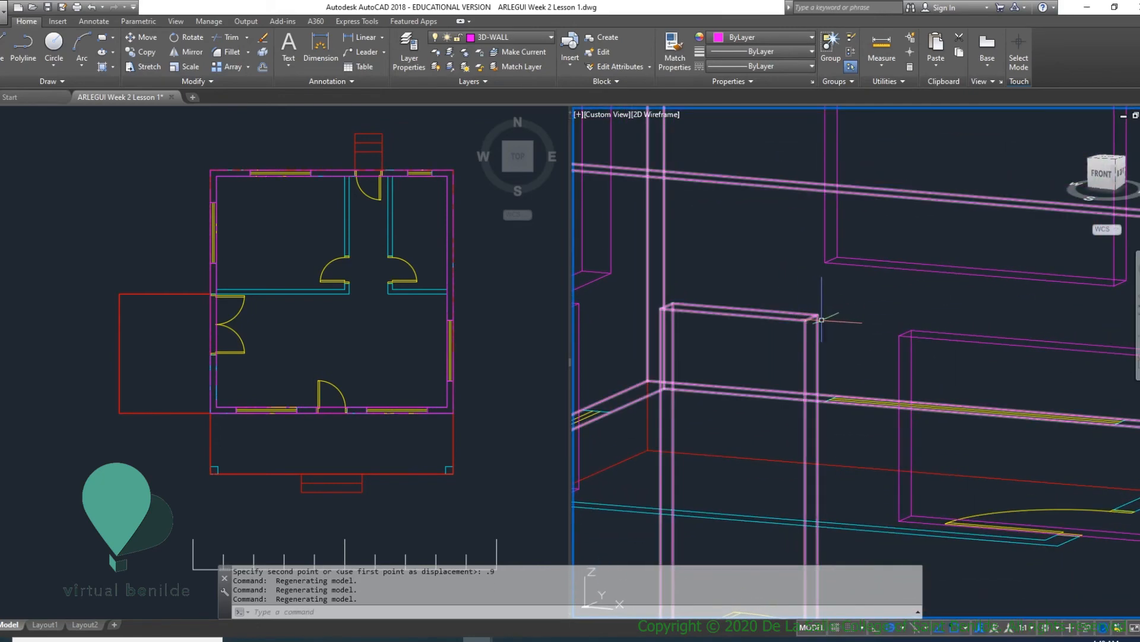
scroll(903, 336, "down", 3)
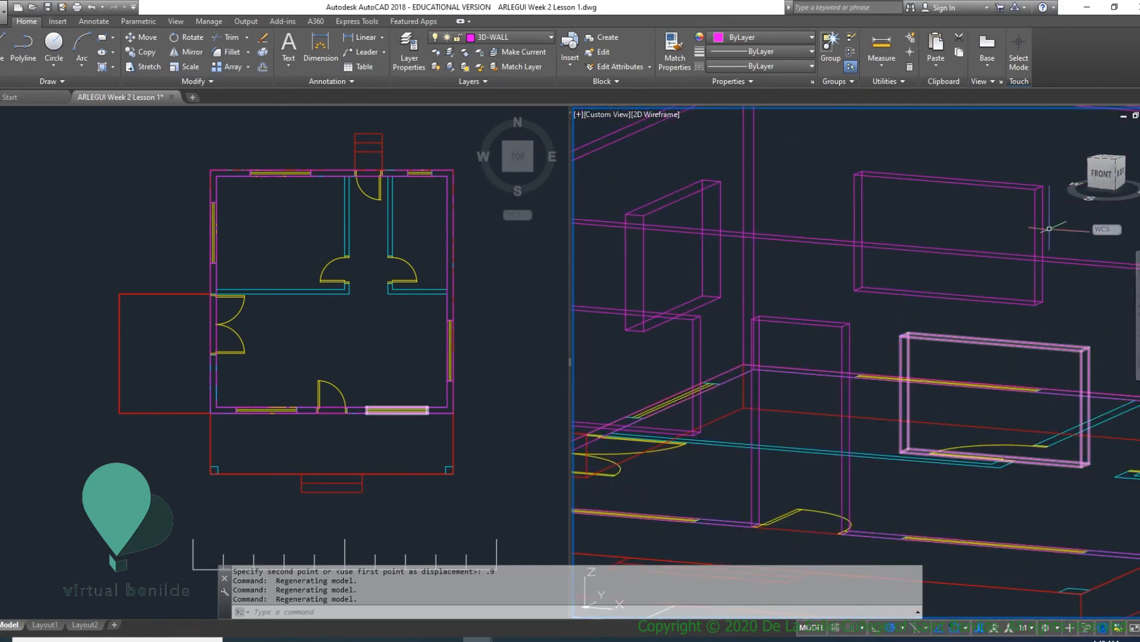
scroll(894, 375, "up", 2)
scroll(894, 375, "down", 4)
scroll(819, 359, "up", 4)
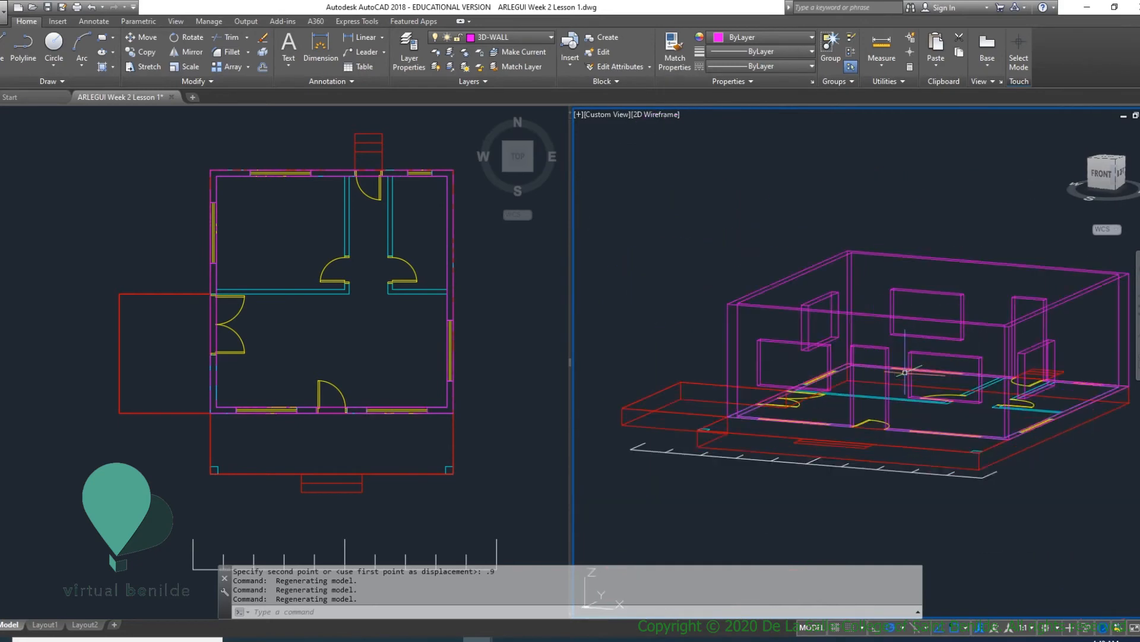
middle_click_drag(881, 359, 932, 353, "shift")
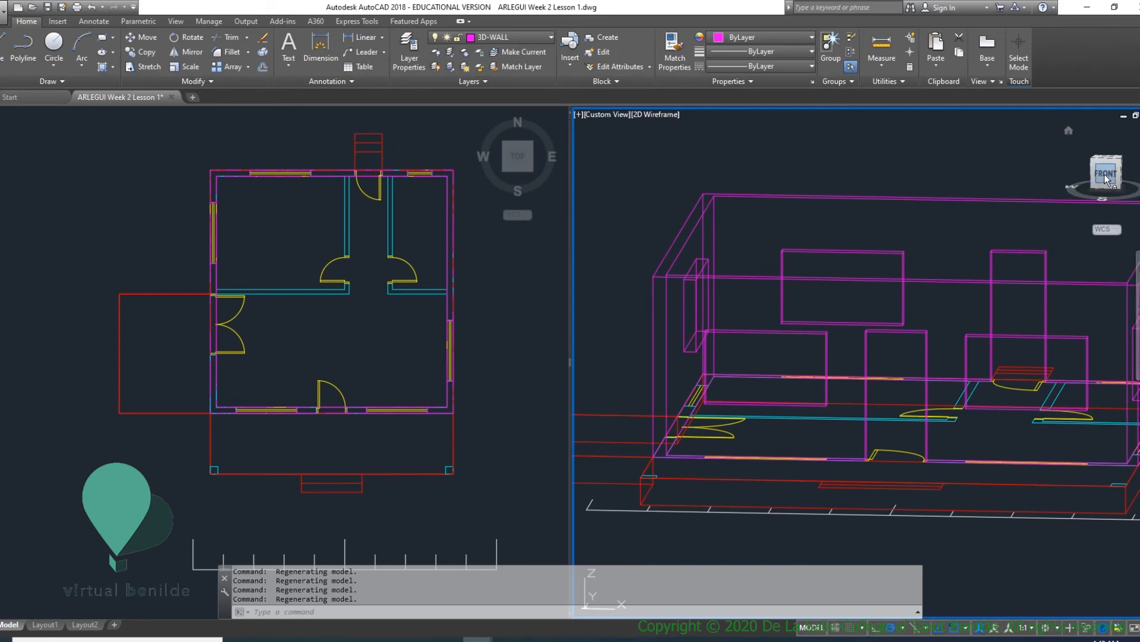
- Compare the head heights of the windows and door openings in the straight front view
left_click_drag(1102, 175, 1110, 170)
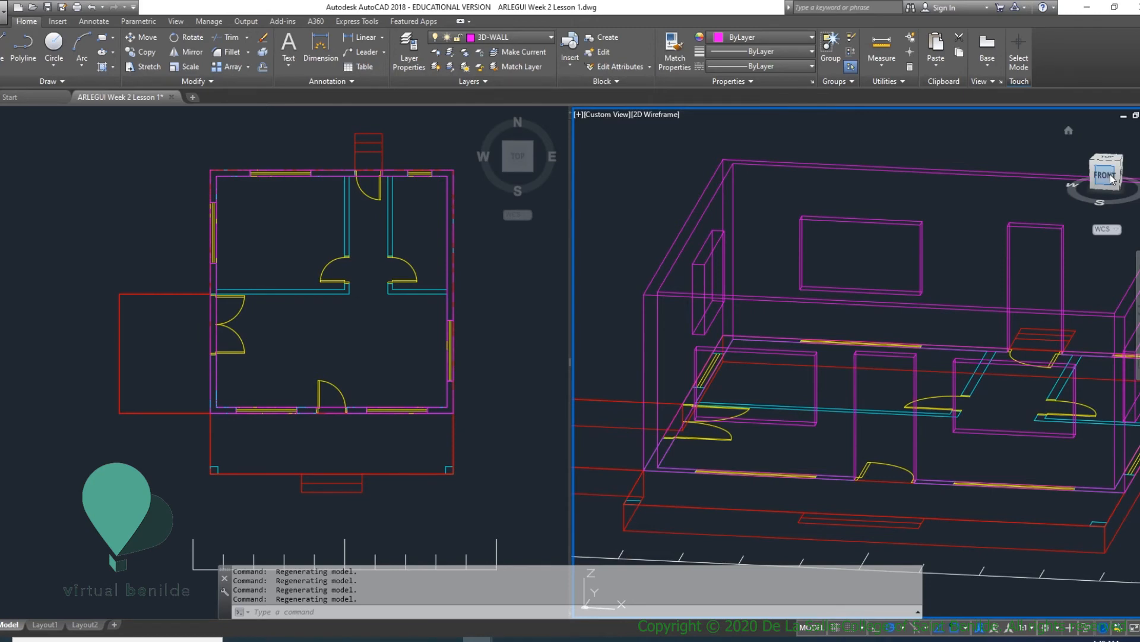
left_click(1106, 176)
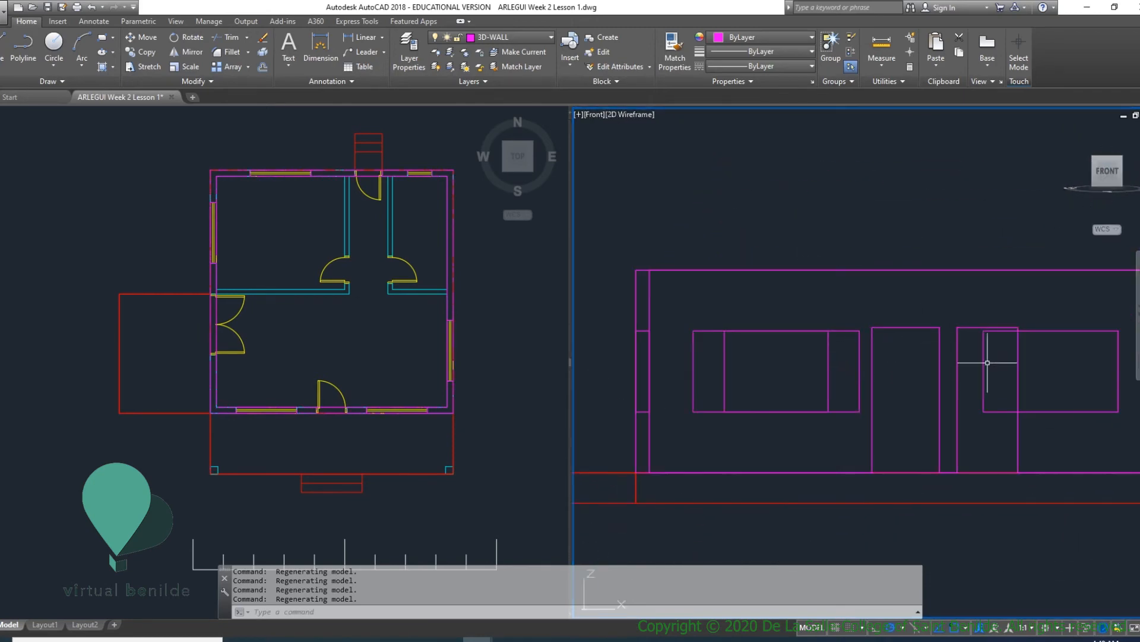
scroll(1023, 338, "down", 3)
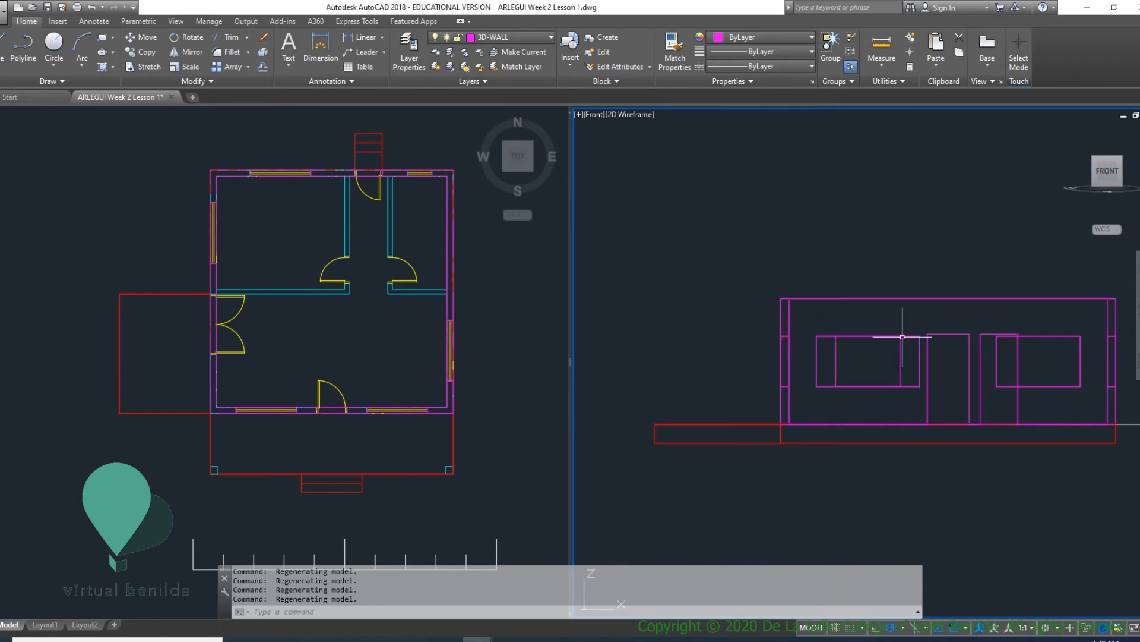
scroll(902, 337, "up", 3)
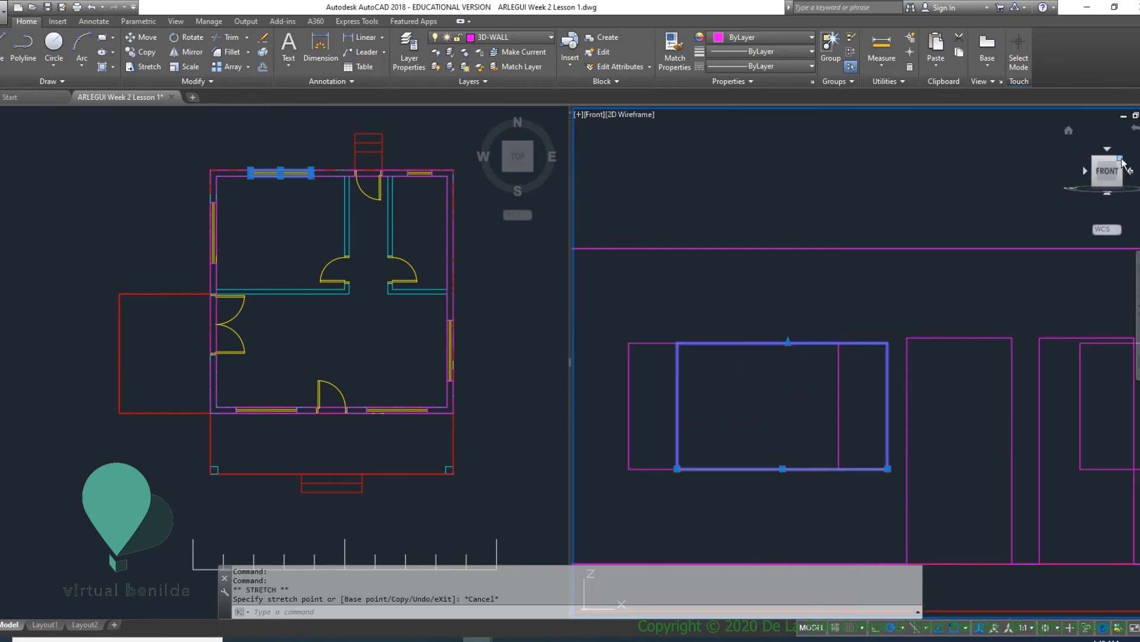
- Stretch the top of the back wall's large window solid up to the top corner of the back door opening
left_click(1122, 157)
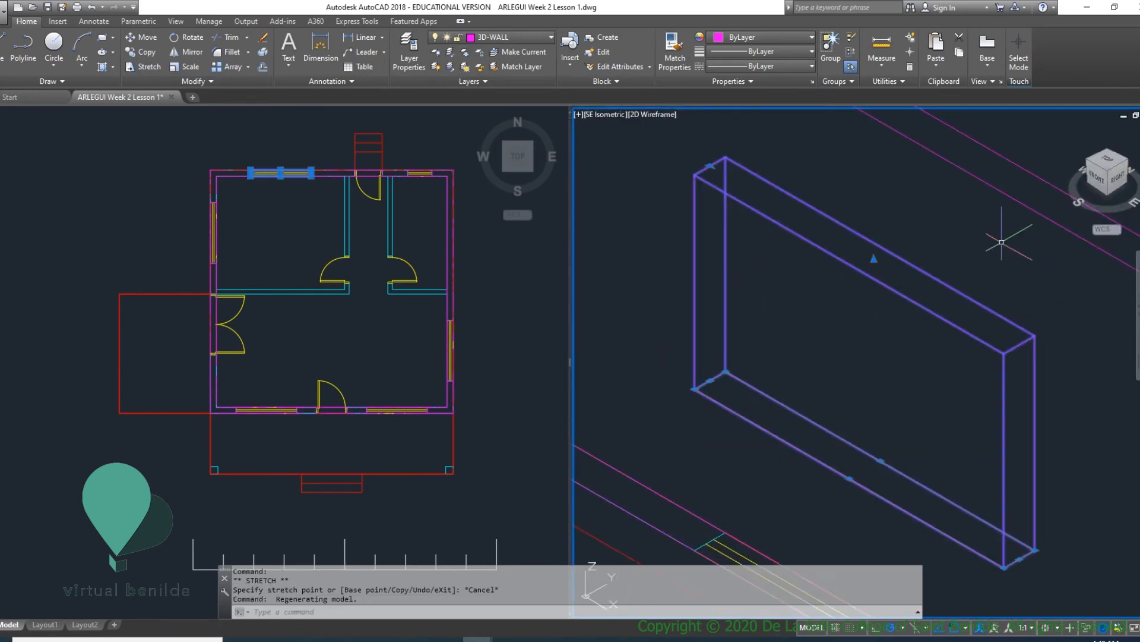
scroll(957, 264, "down", 5)
scroll(904, 282, "up", 3)
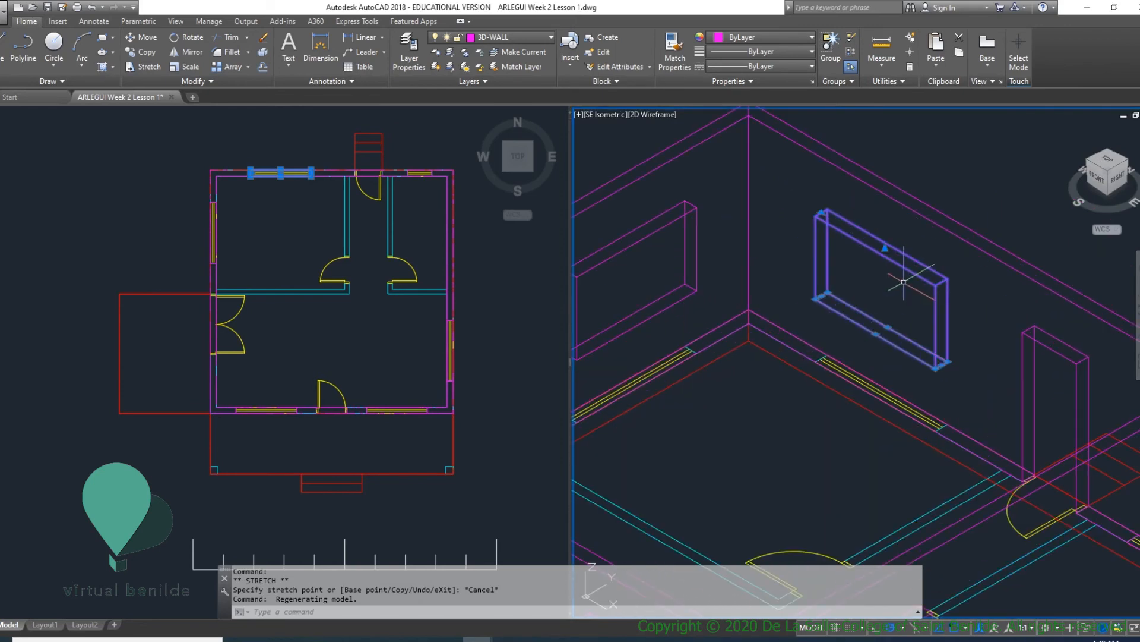
left_click(885, 248)
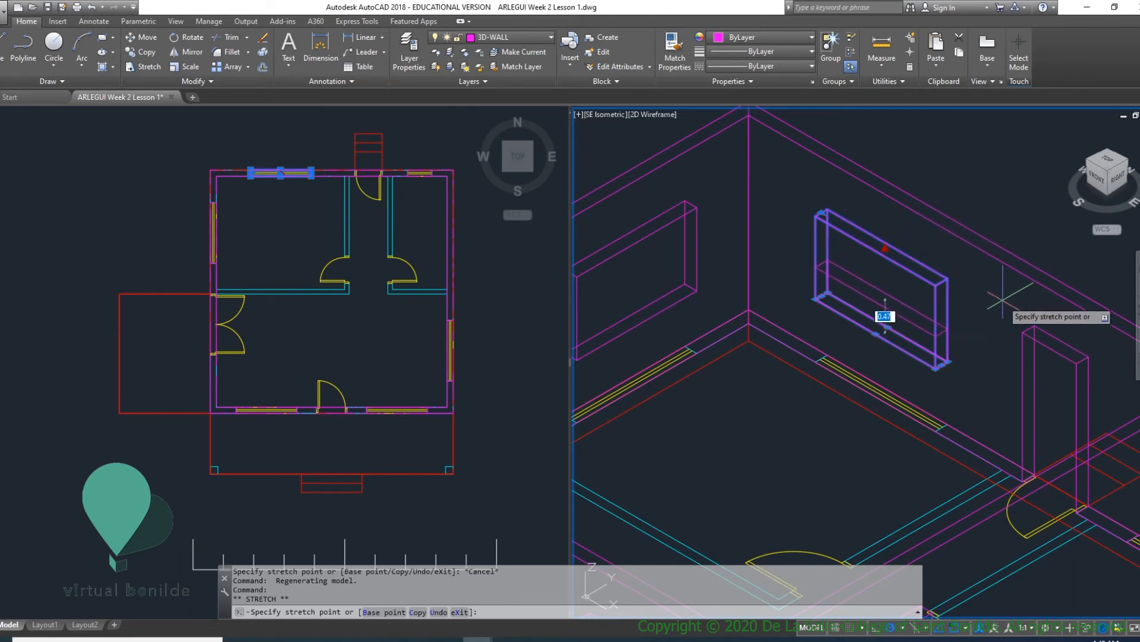
left_click(1024, 328)
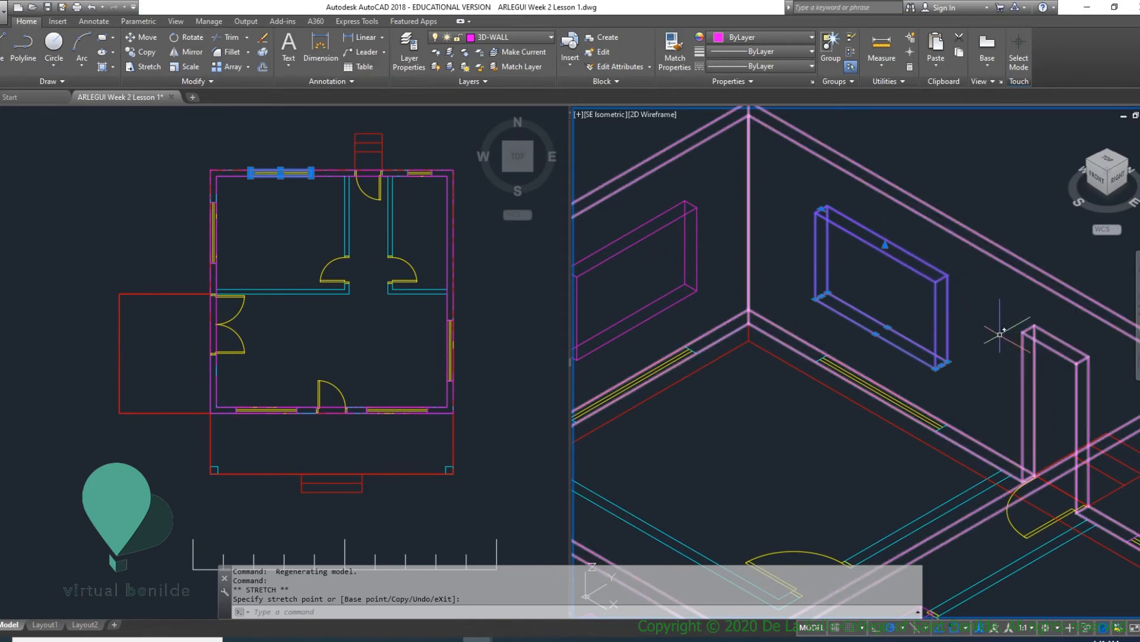
middle_click_drag(972, 322, 812, 262)
- Stretch the top of the east wall's window solid up to the top corner of the back door opening
scroll(1019, 242, "down", 2)
left_click(822, 432)
key("Escape")
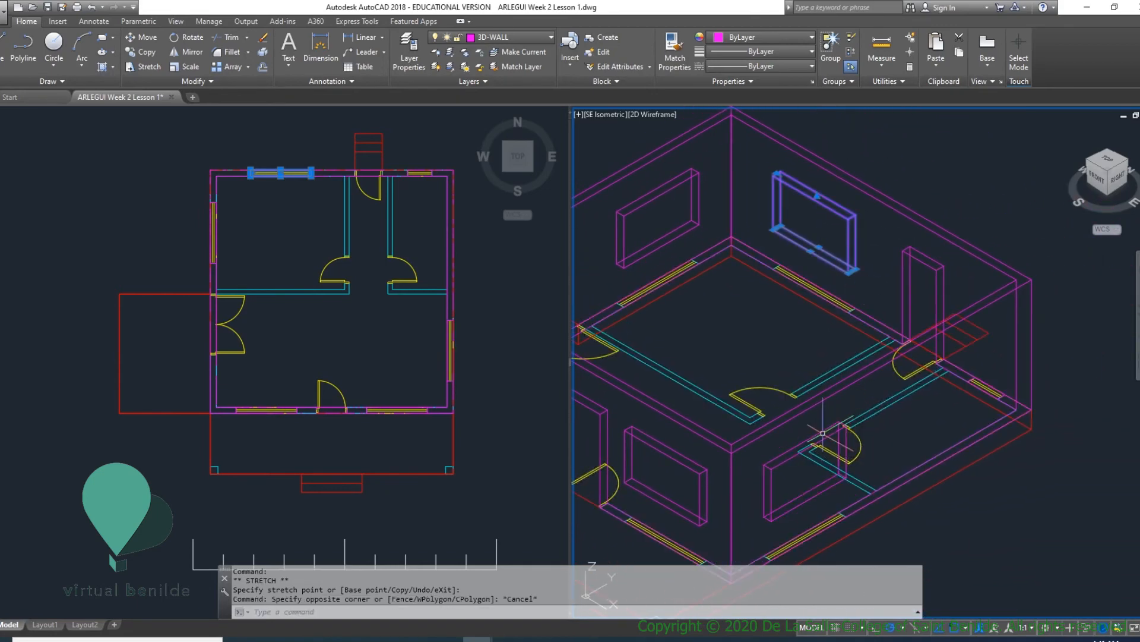
left_click(823, 433)
scroll(820, 450, "up", 3)
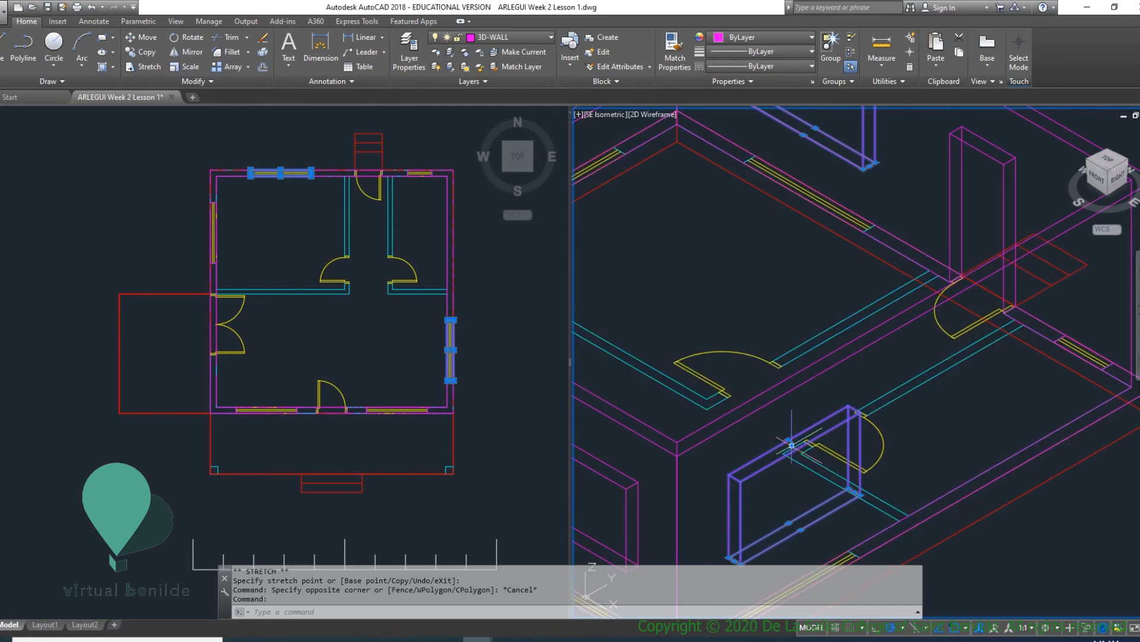
left_click(791, 444)
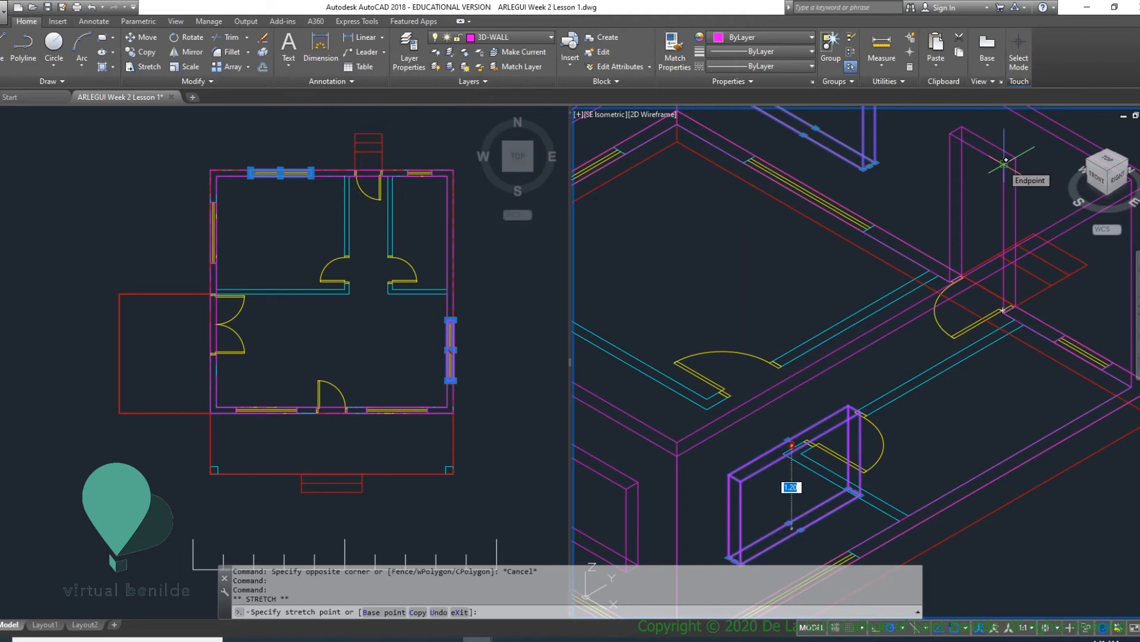
left_click(1006, 160)
scroll(893, 346, "down", 2)
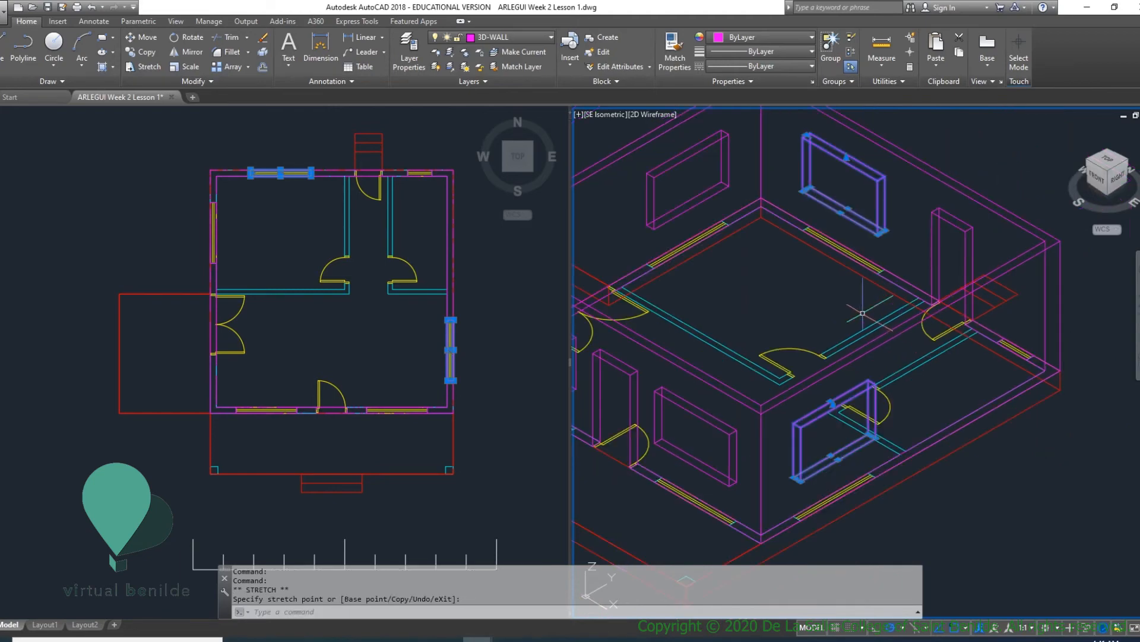
- Stretch the top of the west wall's window solid up to the top corner of the back door opening
middle_click_drag(894, 300, 1025, 328)
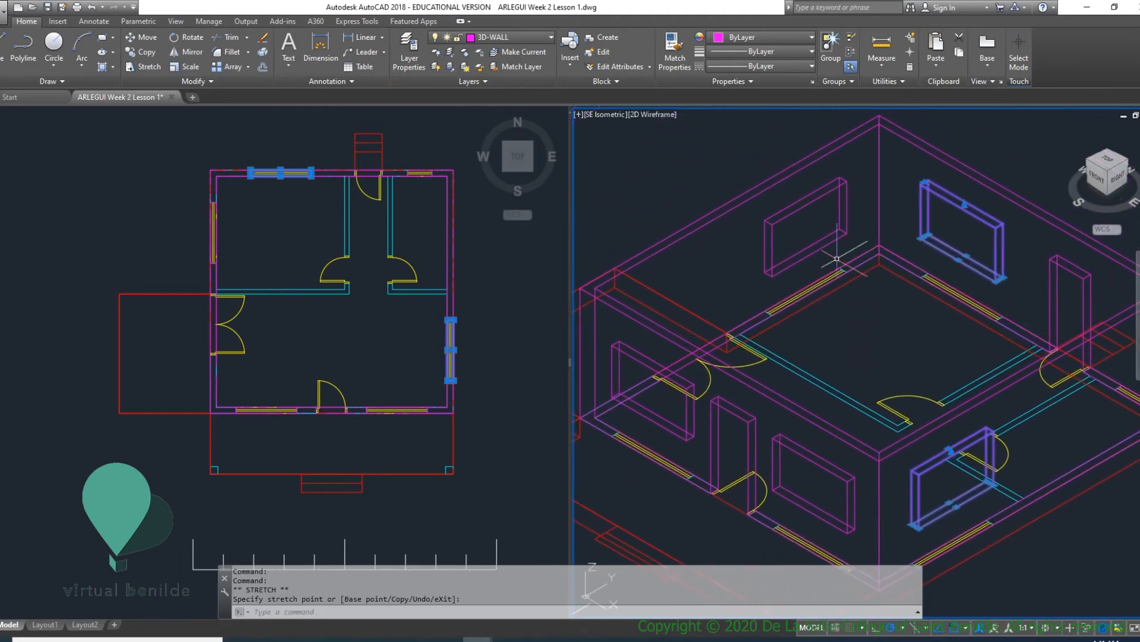
left_click(798, 210)
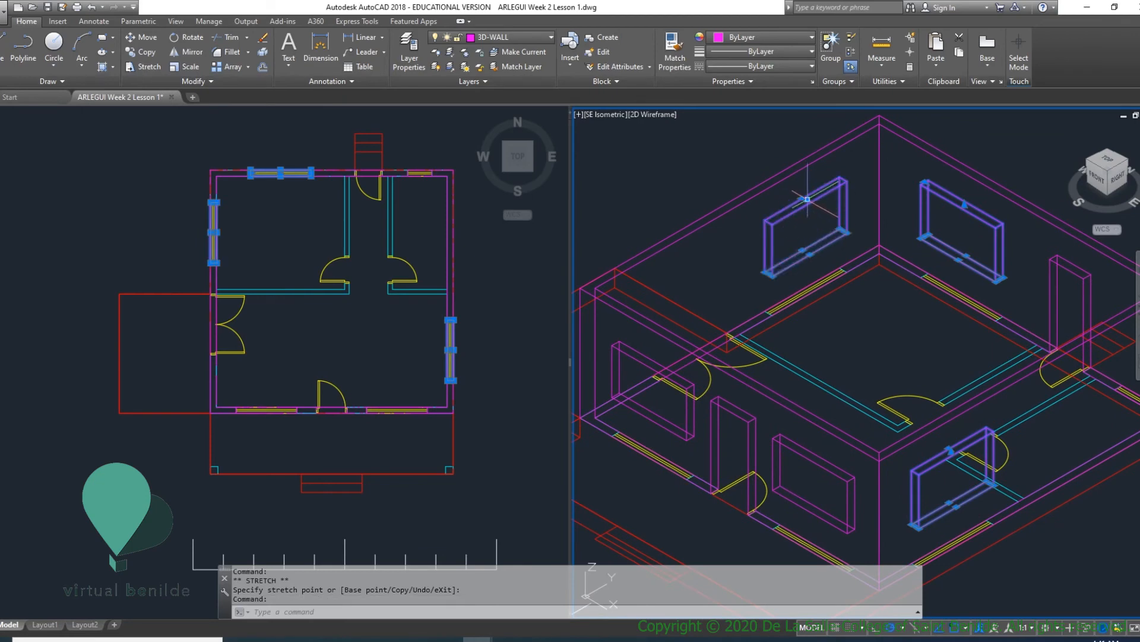
left_click(808, 199)
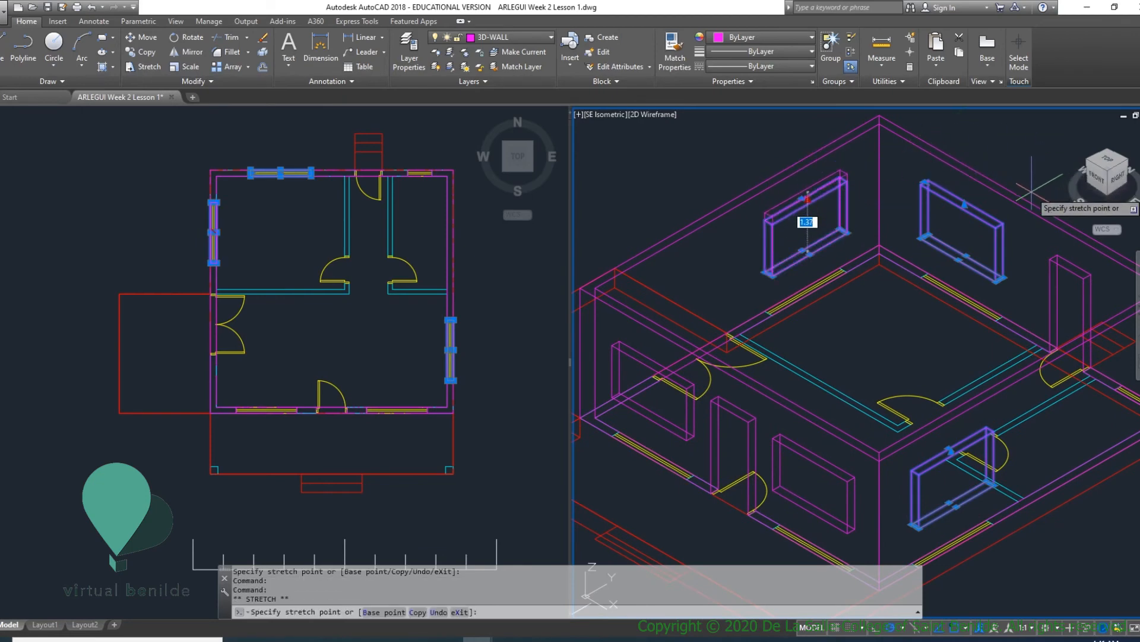
left_click(1053, 259)
- Stretch the top of the front wall's west window solid up to the top corner of the front door opening
middle_click_drag(766, 347, 891, 268)
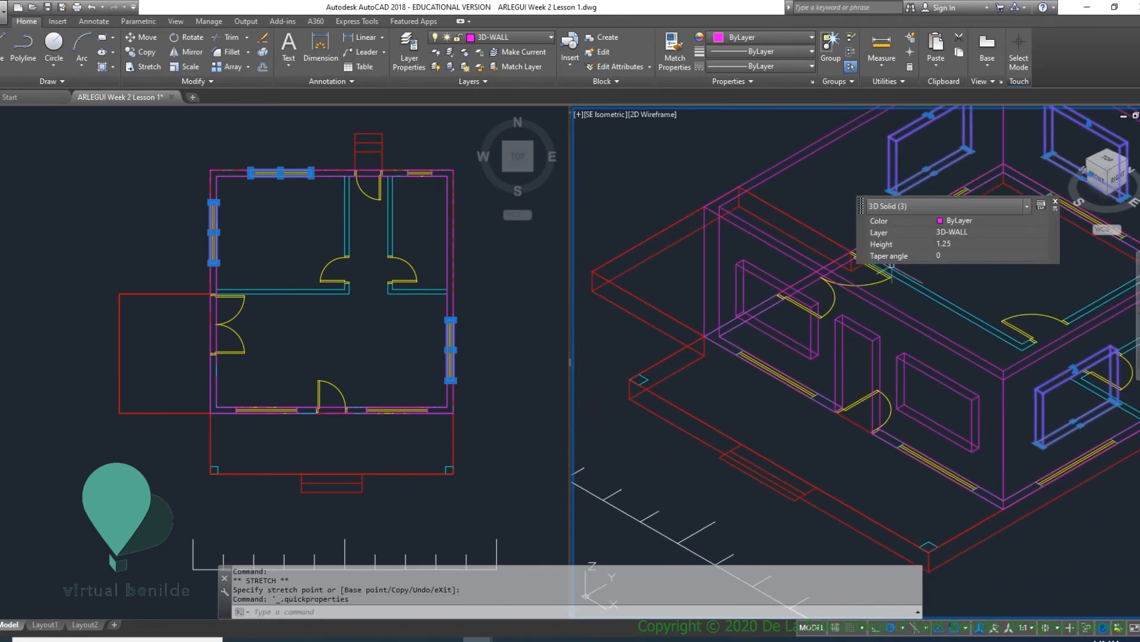
left_click(742, 274)
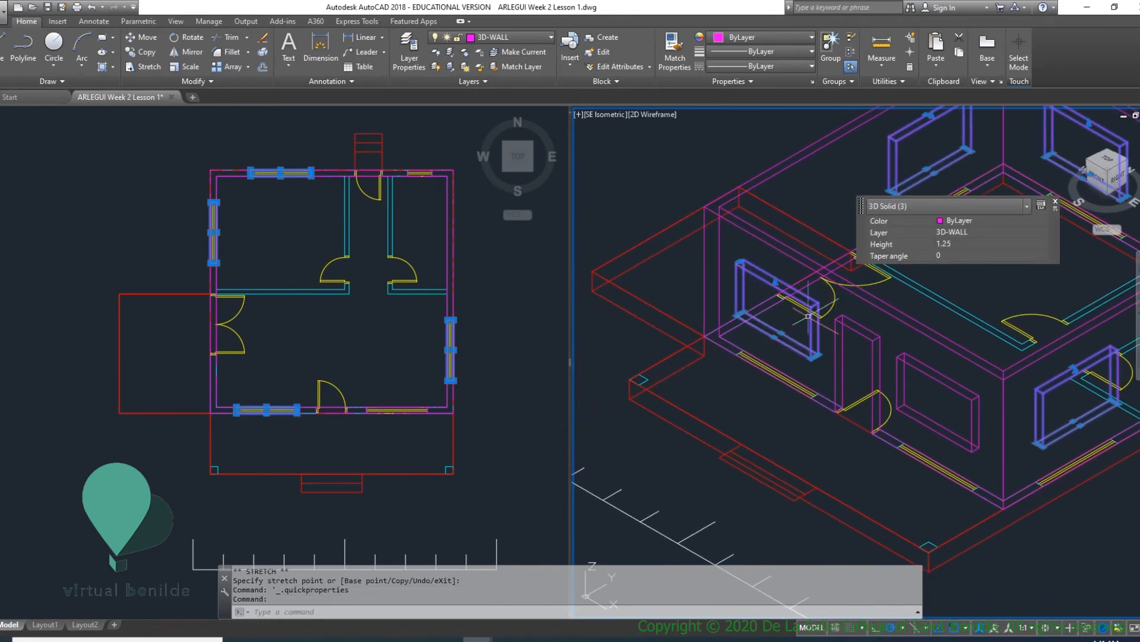
left_click(775, 281)
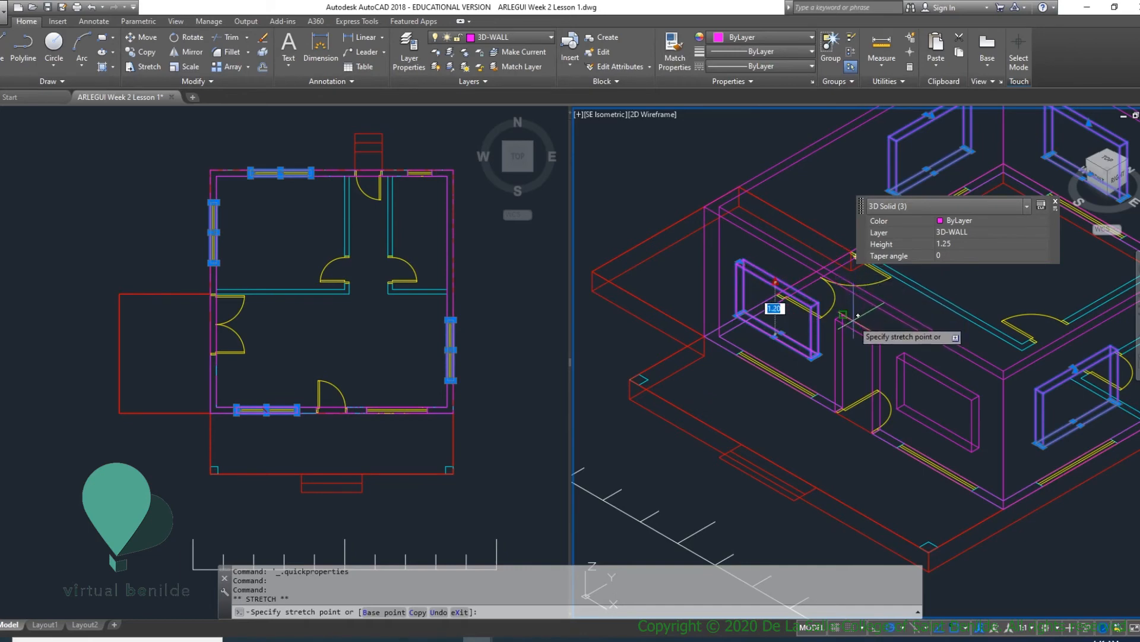
left_click(935, 375)
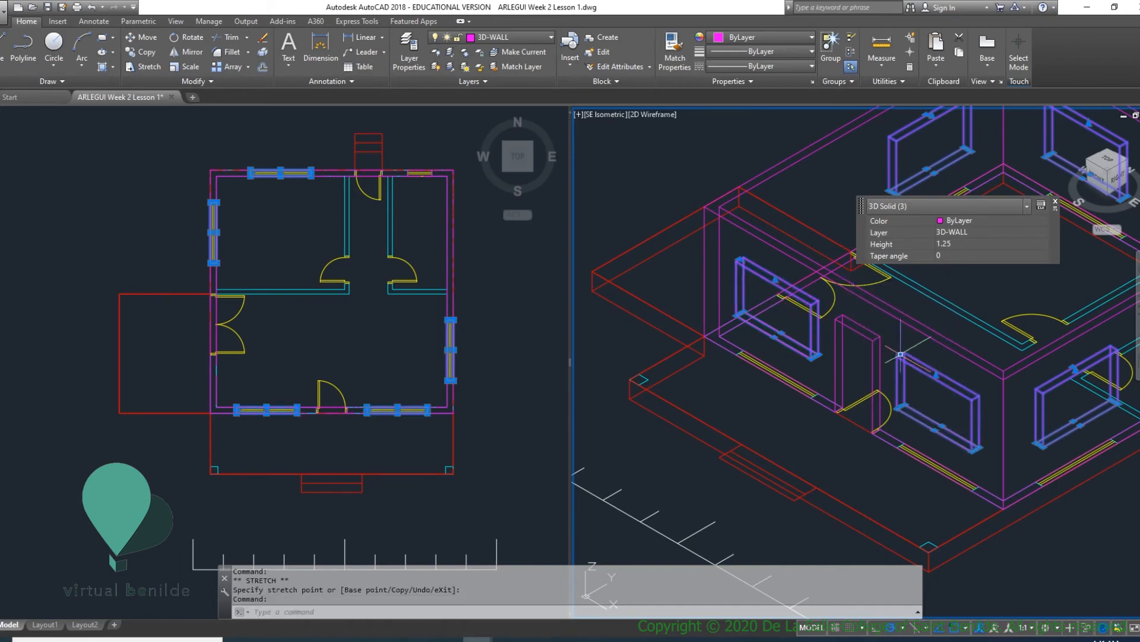
left_click(937, 375)
key("Escape")
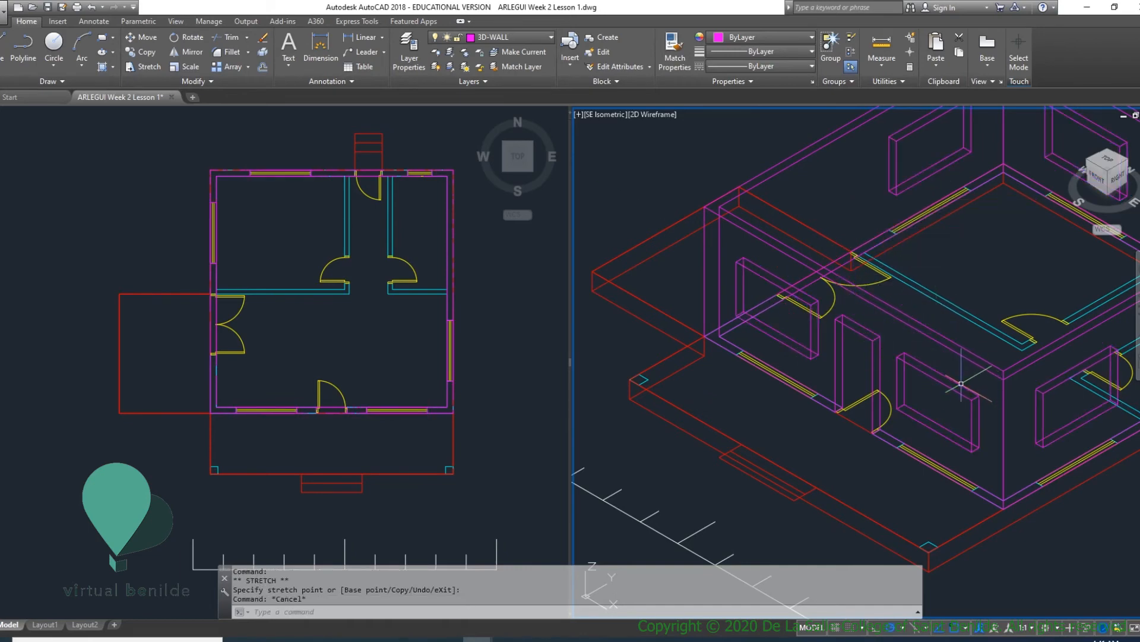
- Check the window heads from the front, and stretch the front east window solid's top up to the front door opening's top corner
scroll(944, 380, "up", 3)
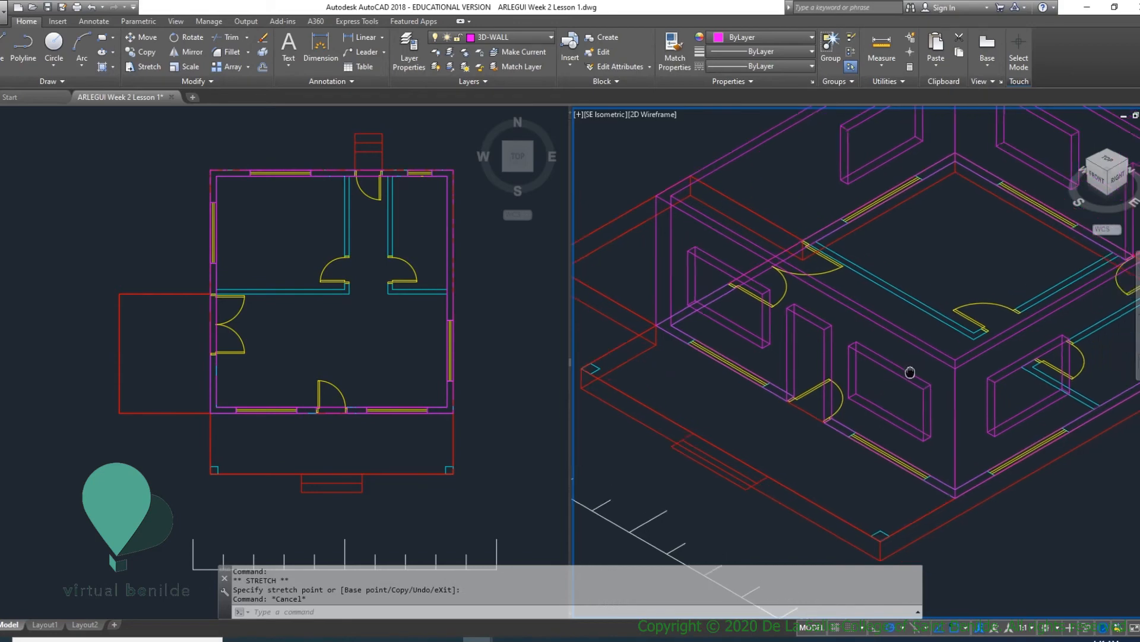
left_click(1097, 177)
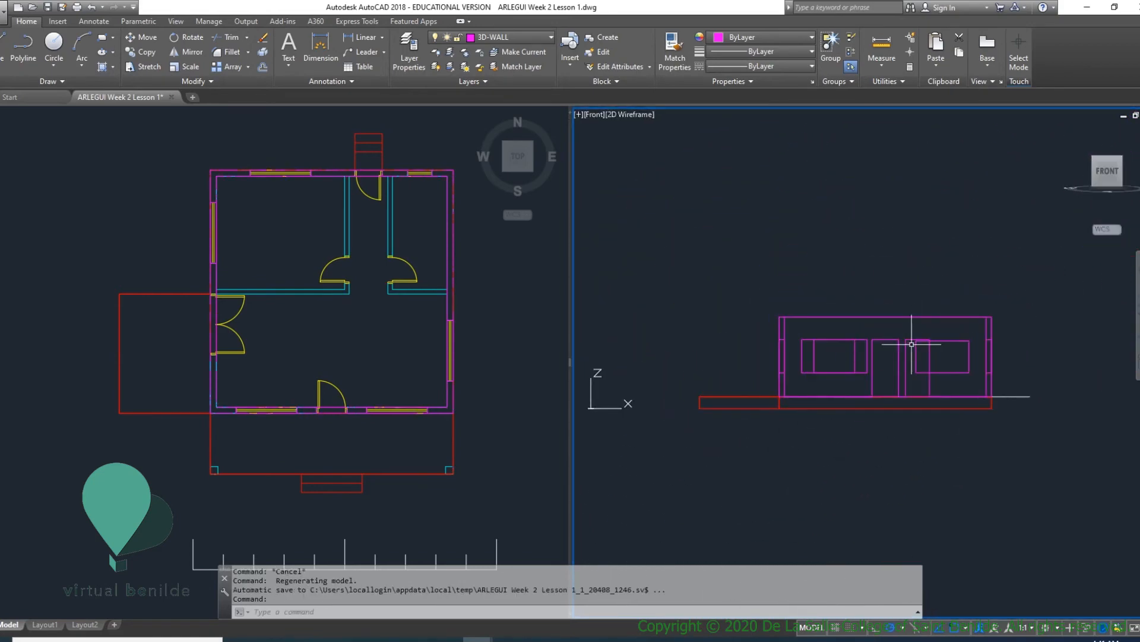
scroll(954, 347, "up", 5)
scroll(995, 351, "down", 5)
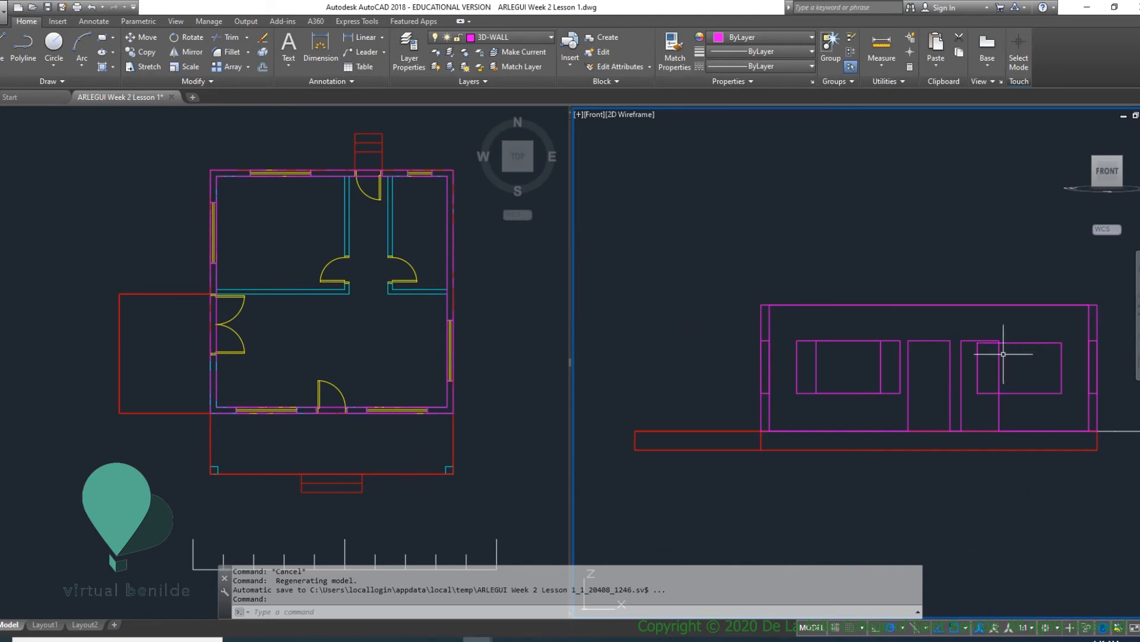
left_click(1017, 343)
scroll(1018, 347, "up", 2)
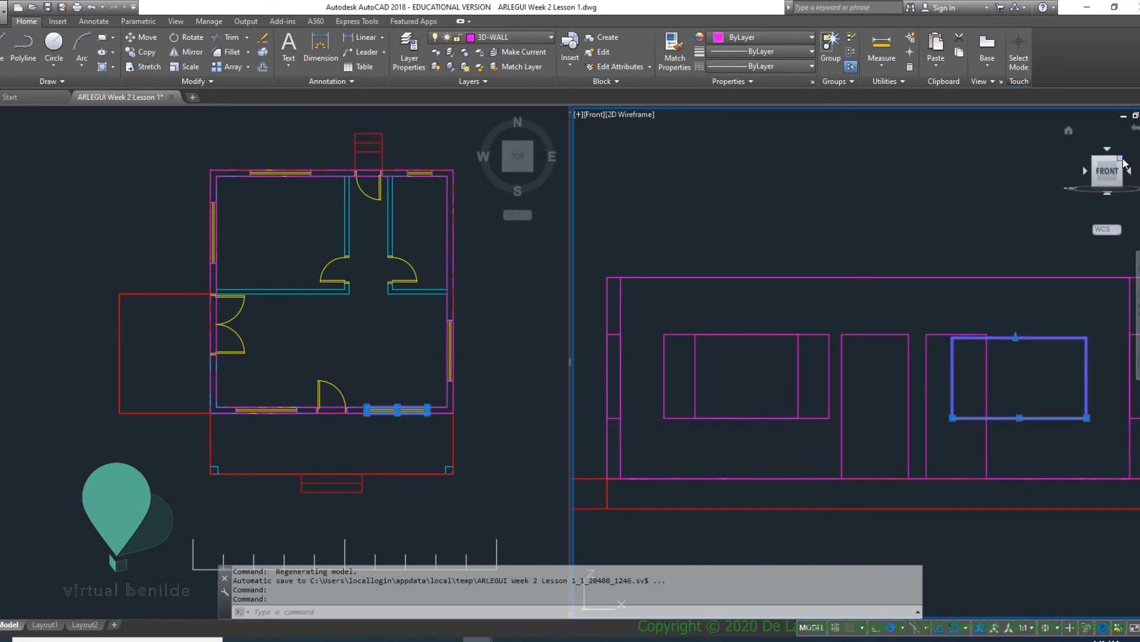
left_click(1120, 159)
scroll(891, 274, "down", 2)
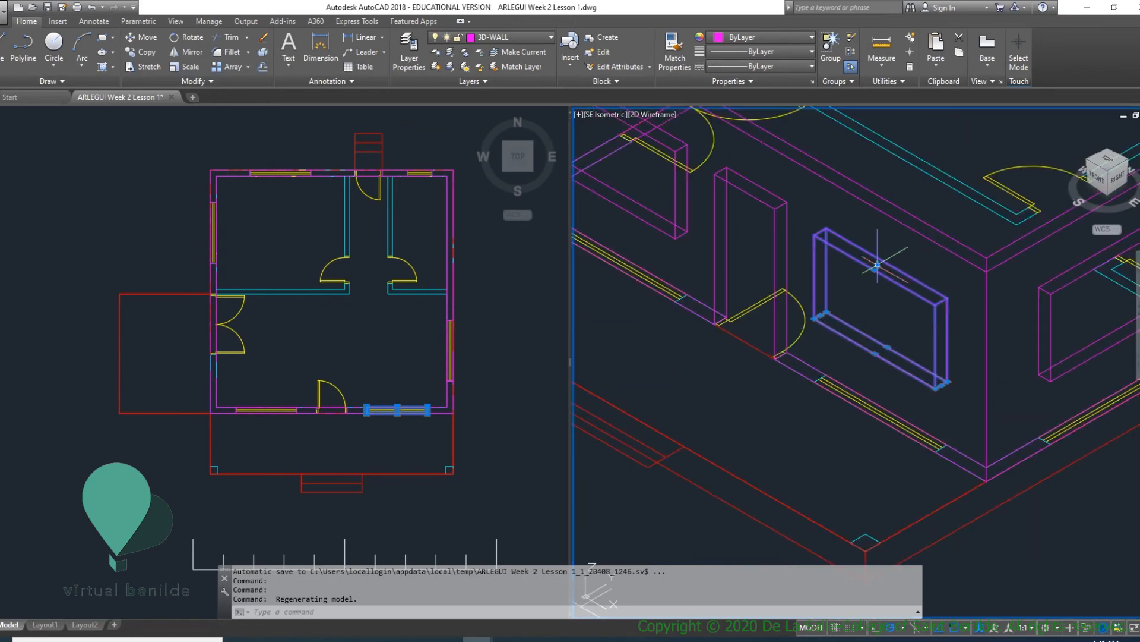
left_click(877, 264)
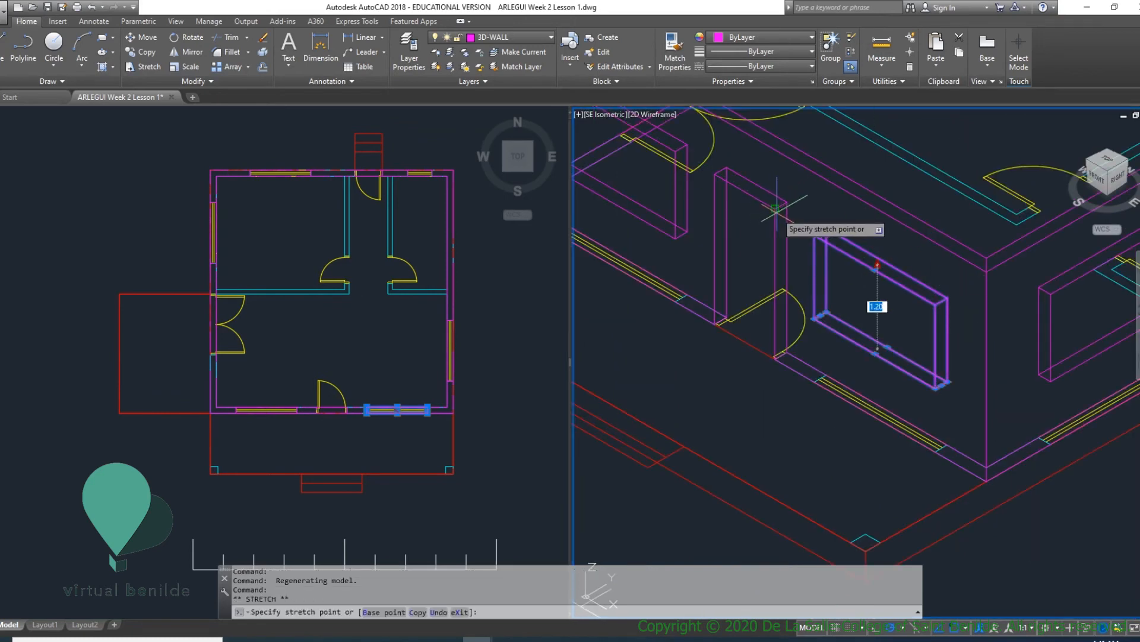
left_click(776, 209)
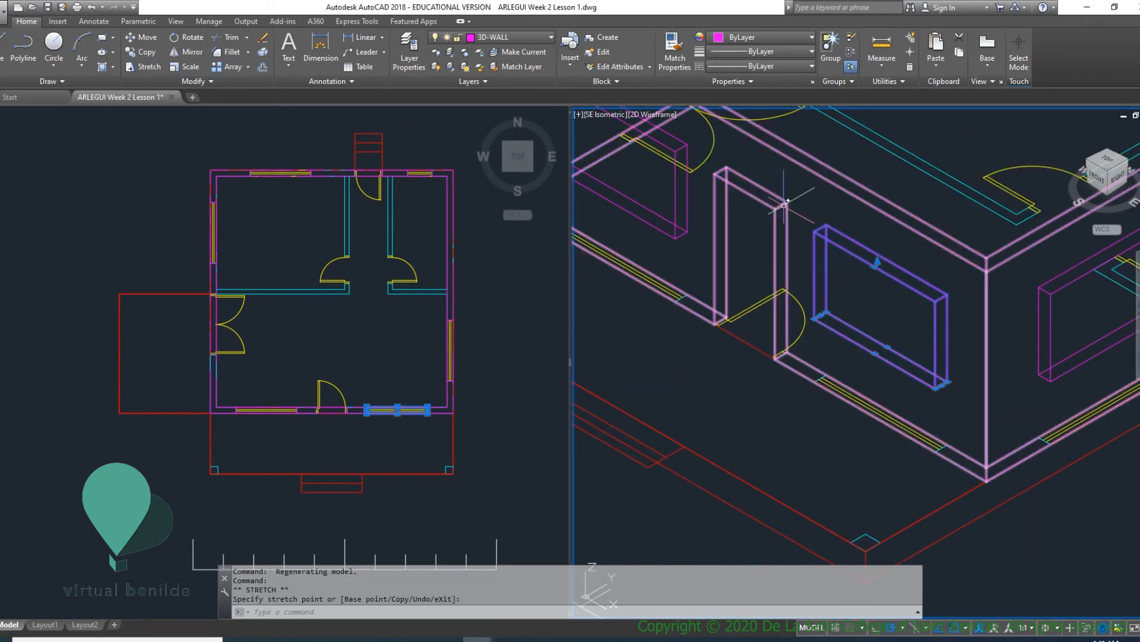
key("Escape")
key("Escape")
- Show the 3D viewport in the Conceptual visual style and examine the walls with their window solids
scroll(953, 272, "down", 5)
scroll(953, 272, "up", 5)
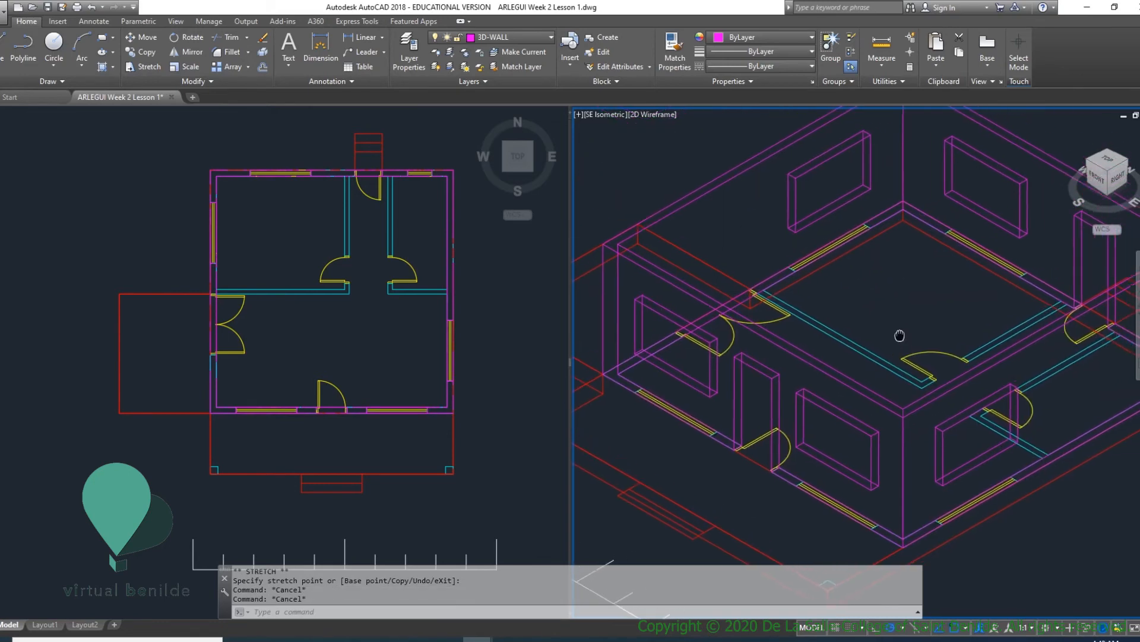
left_click(654, 115)
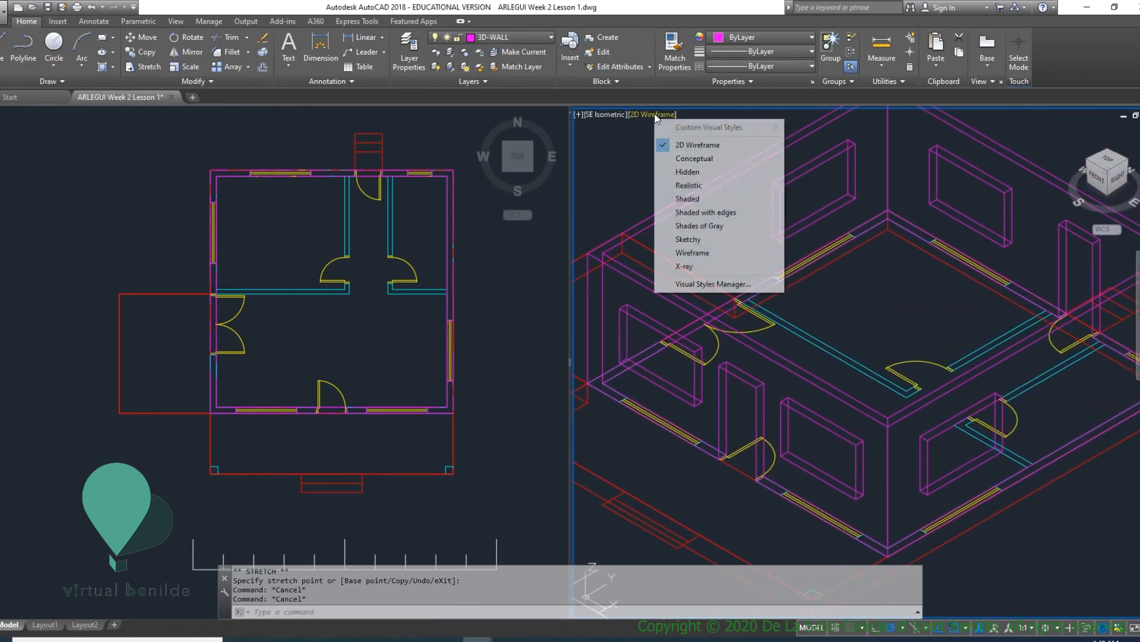
left_click(691, 159)
middle_click(964, 379)
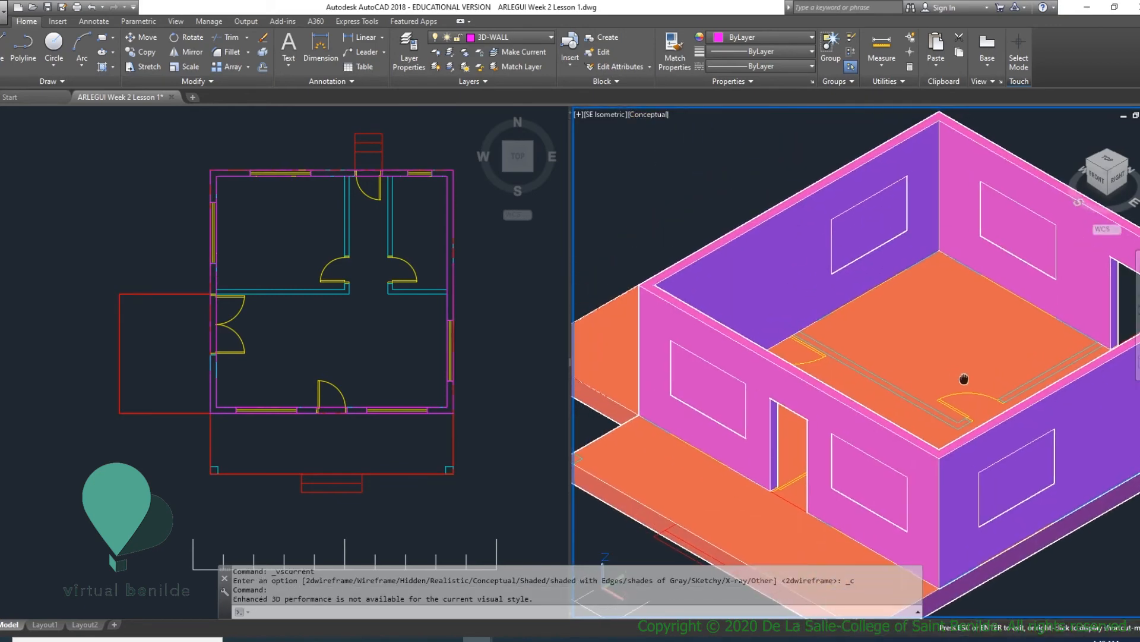
middle_click_drag(964, 378, 885, 387)
scroll(879, 356, "down", 4)
scroll(875, 342, "up", 2)
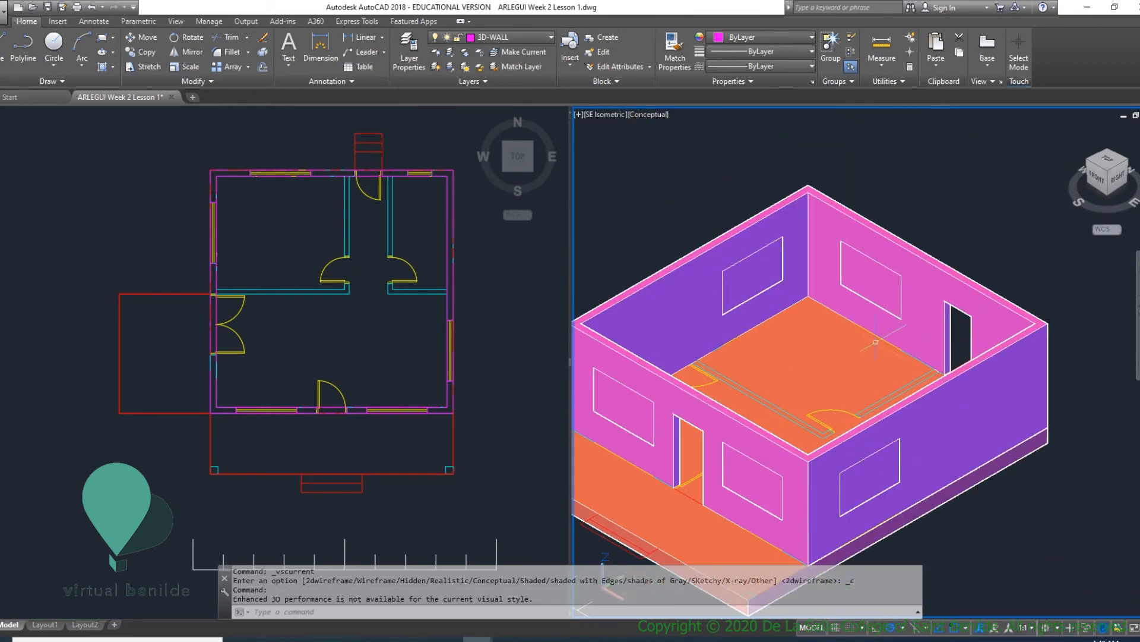
middle_click_drag(677, 403, 760, 387)
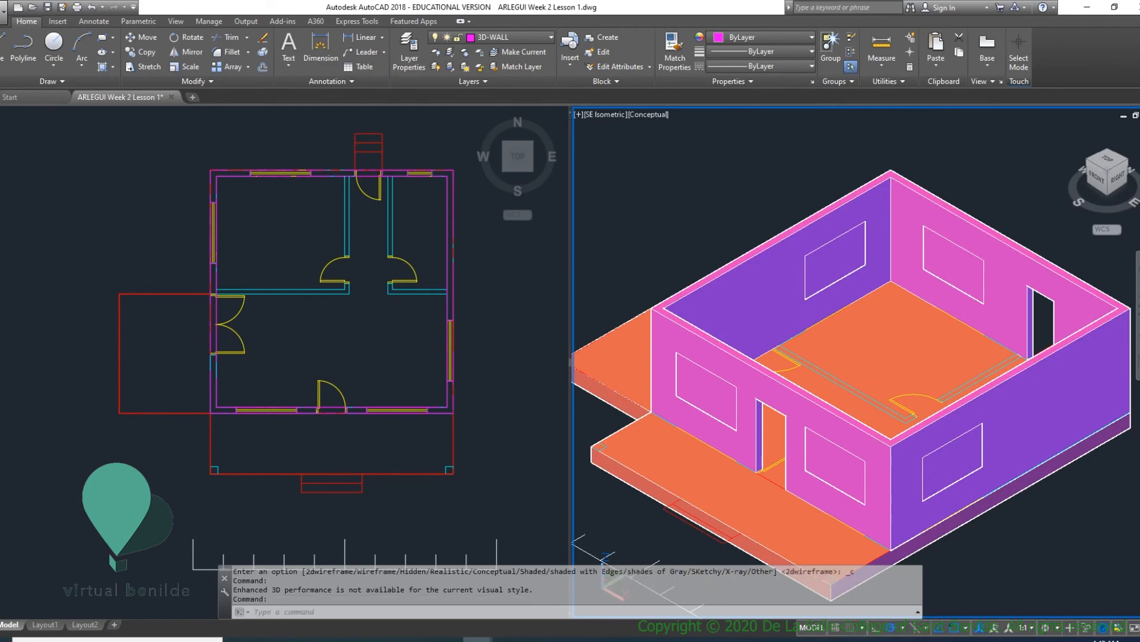
type("SU")
key("Return")
left_click(772, 389)
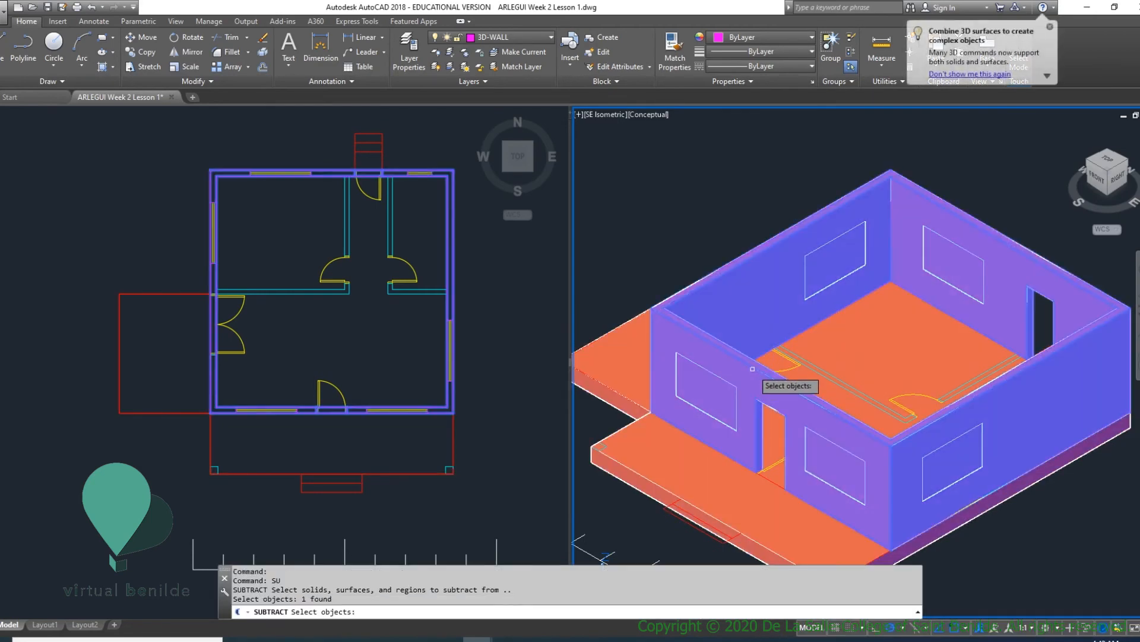
key("Return")
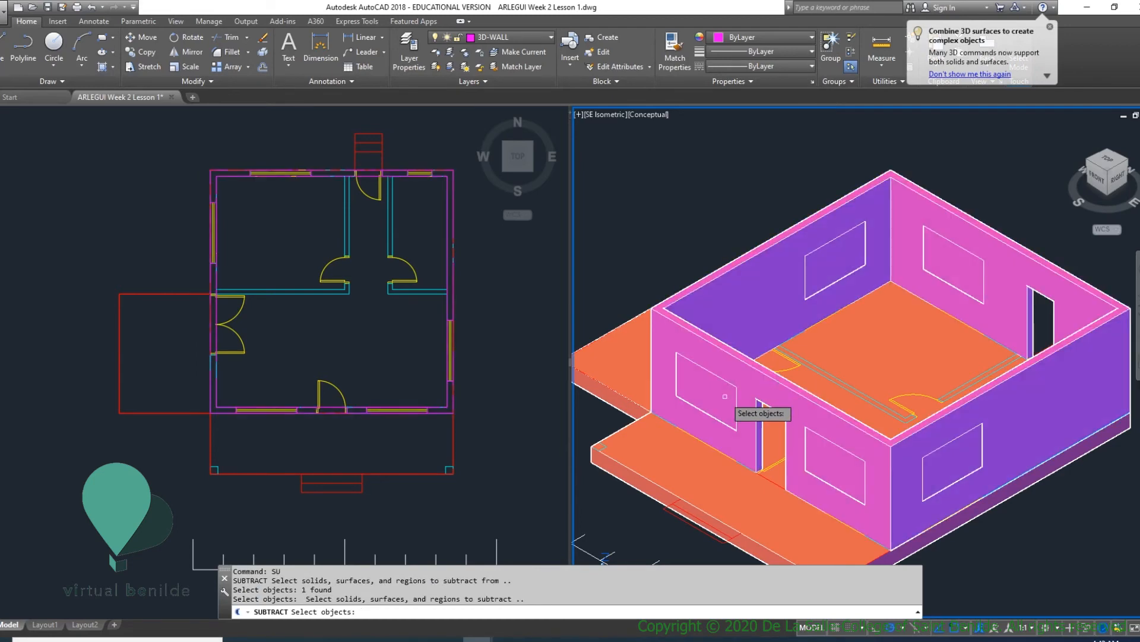
left_click(725, 397)
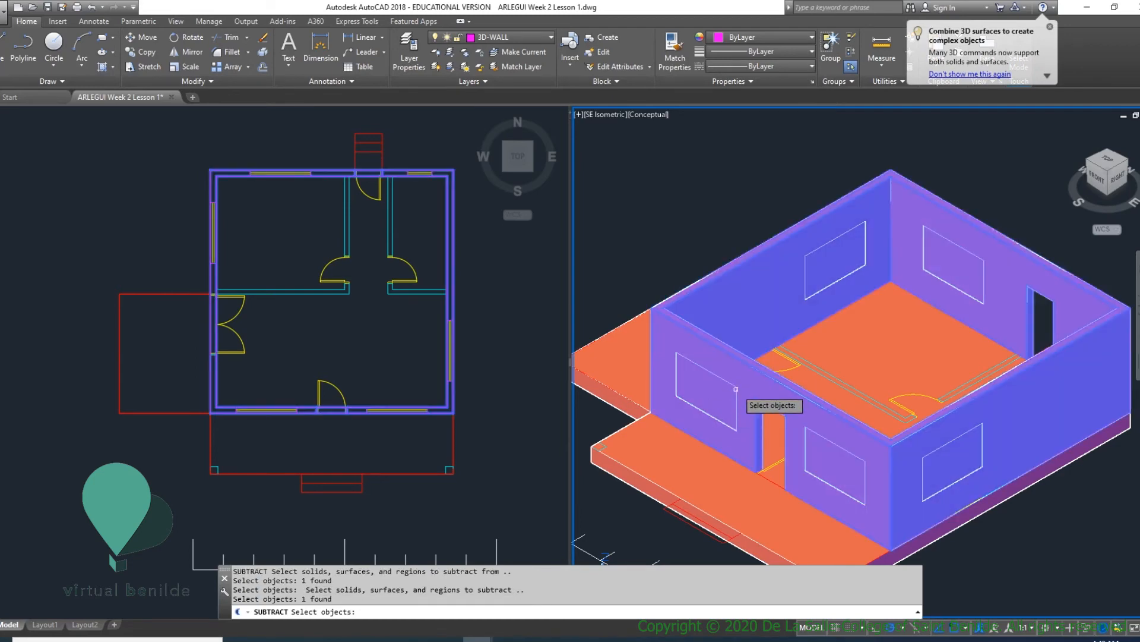
key("Escape")
key("Escape")
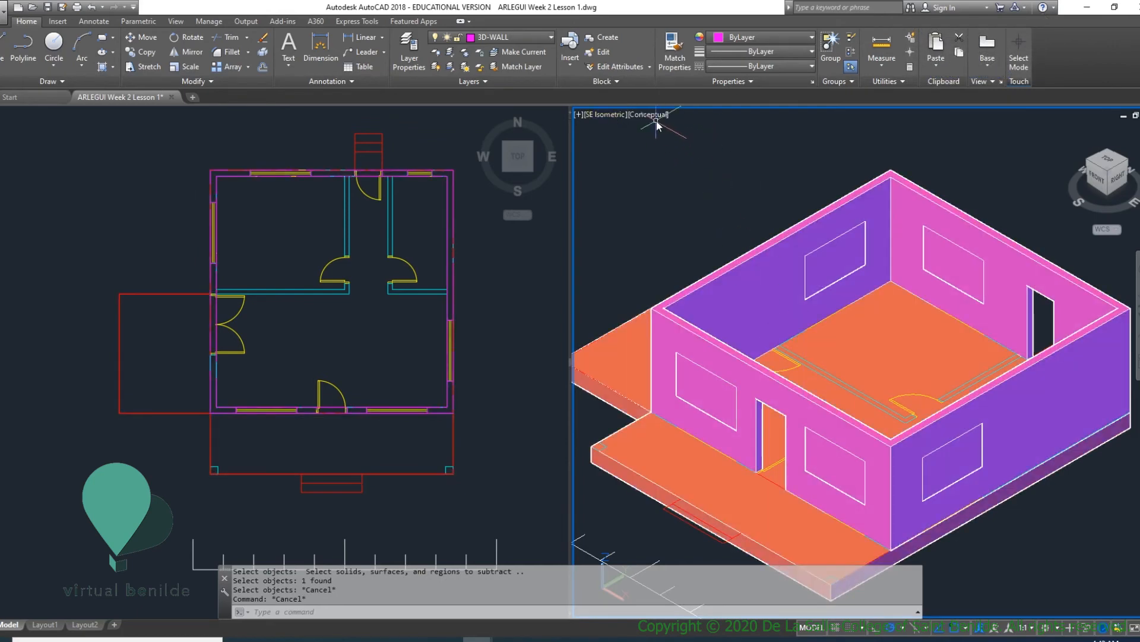
- Return the 3D viewport to the 2D Wireframe visual style
left_click(654, 119)
left_click(698, 145)
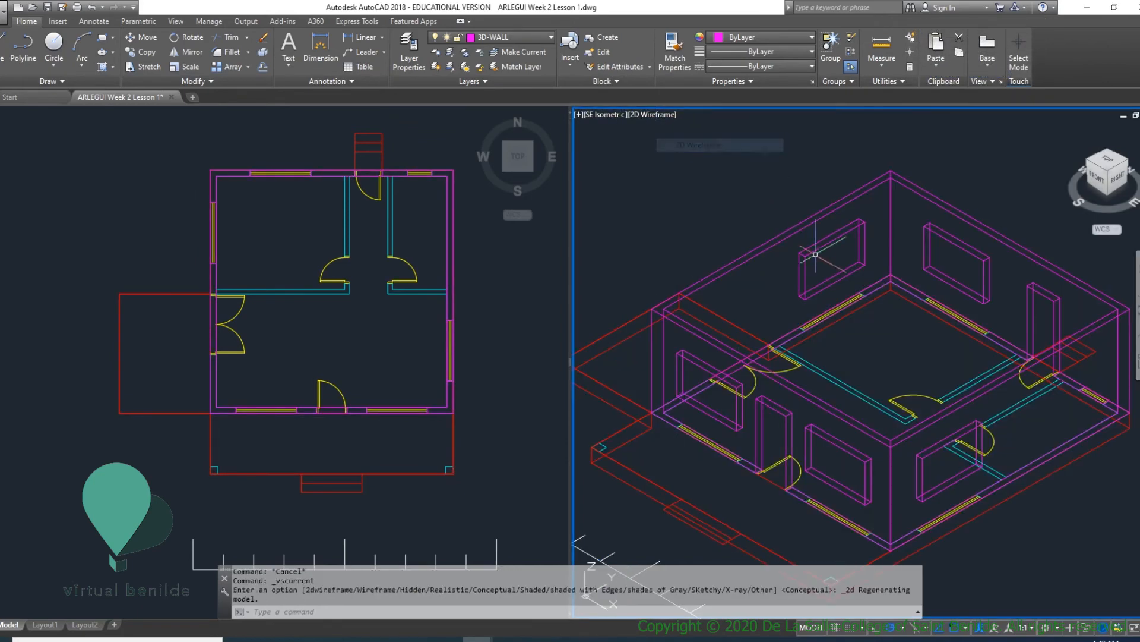
middle_click_drag(745, 339, 708, 321)
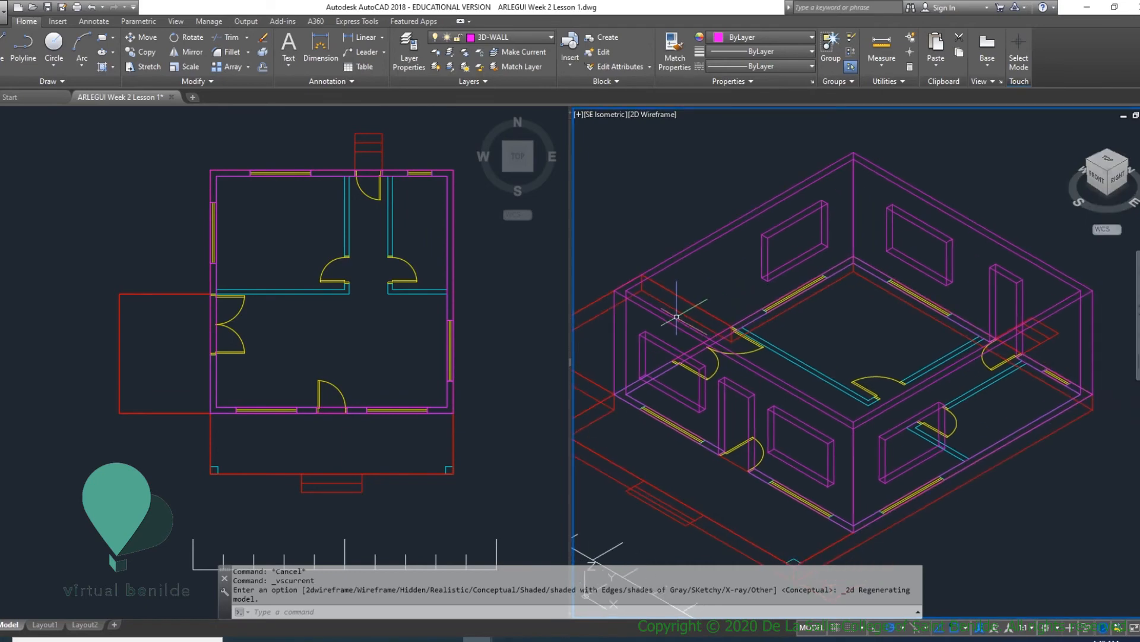
- Subtract the five large window solids in the front, east, back and west walls from the exterior wall solid
type("S")
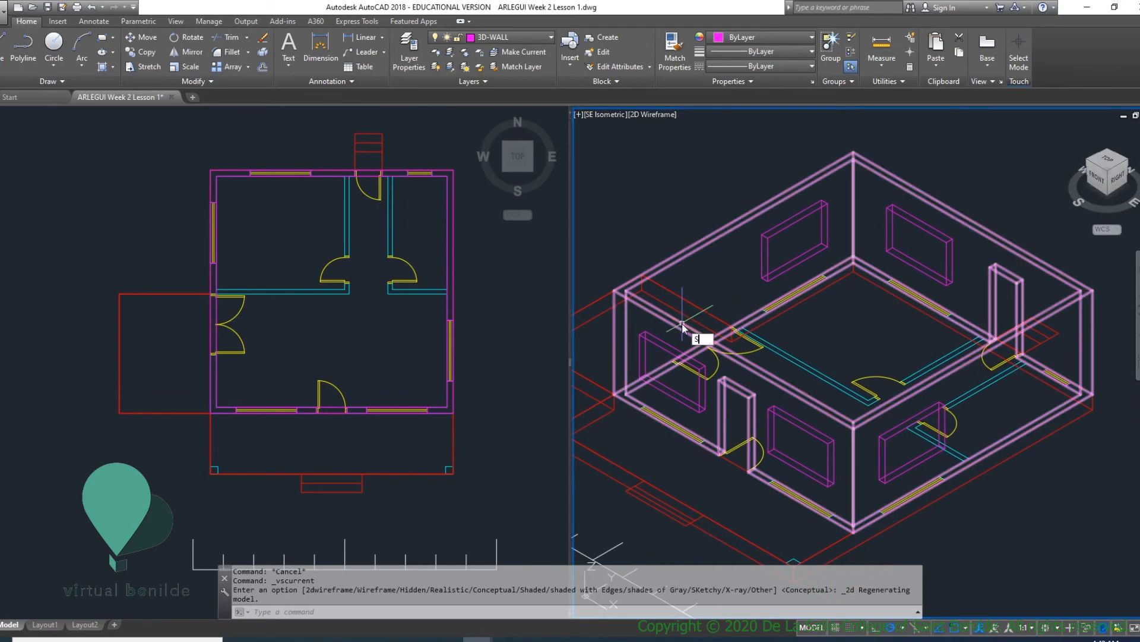
type("U")
key("Return")
left_click(634, 325)
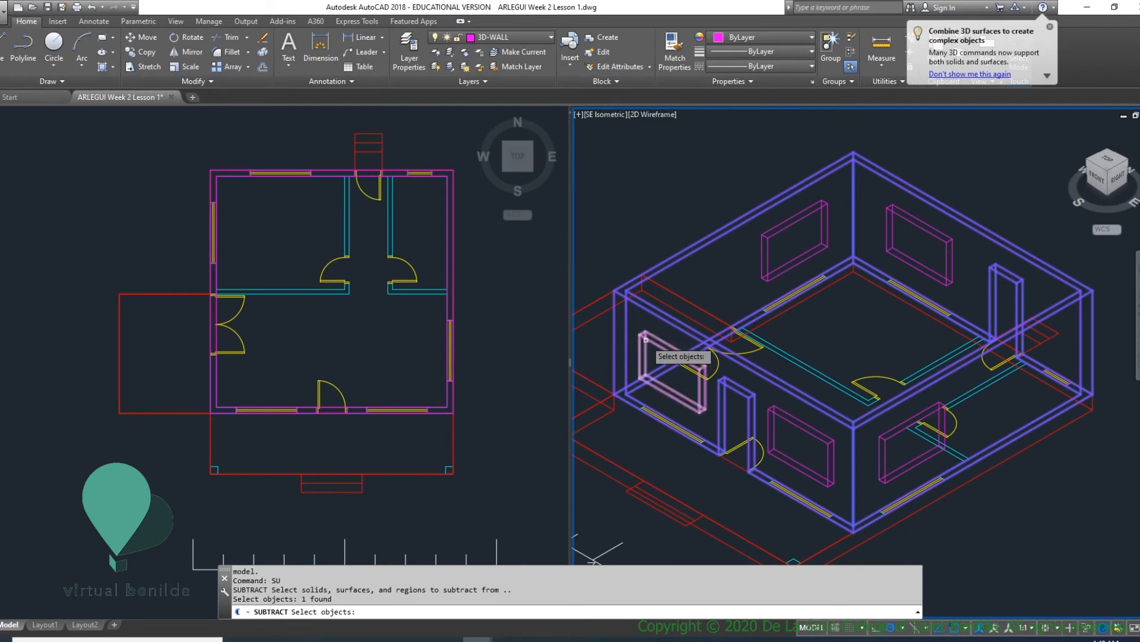
key("Return")
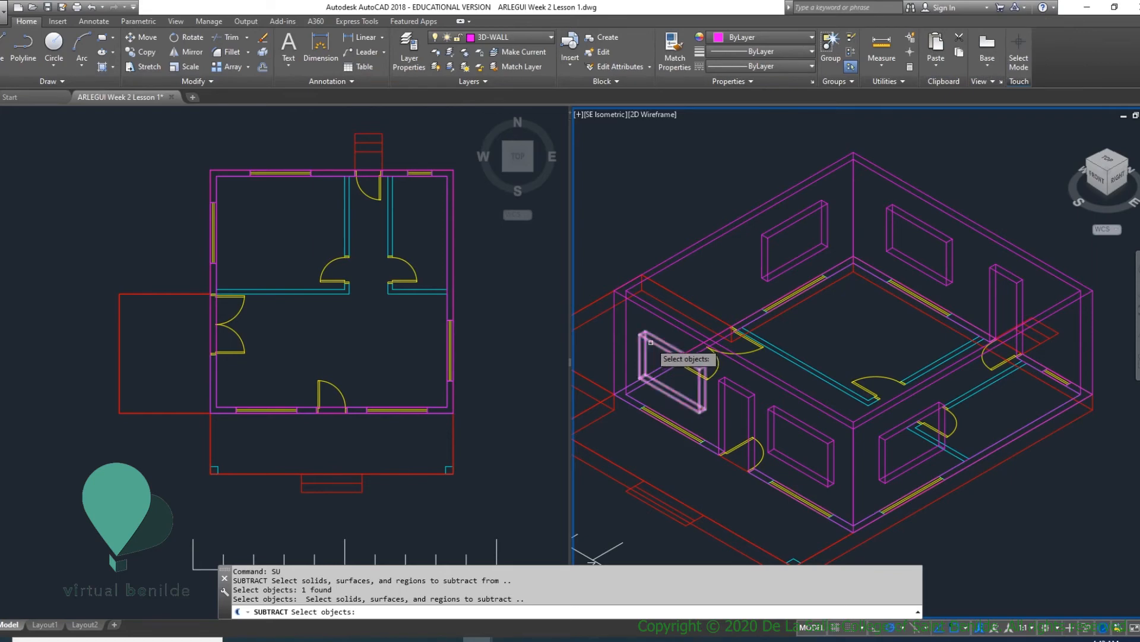
left_click(651, 343)
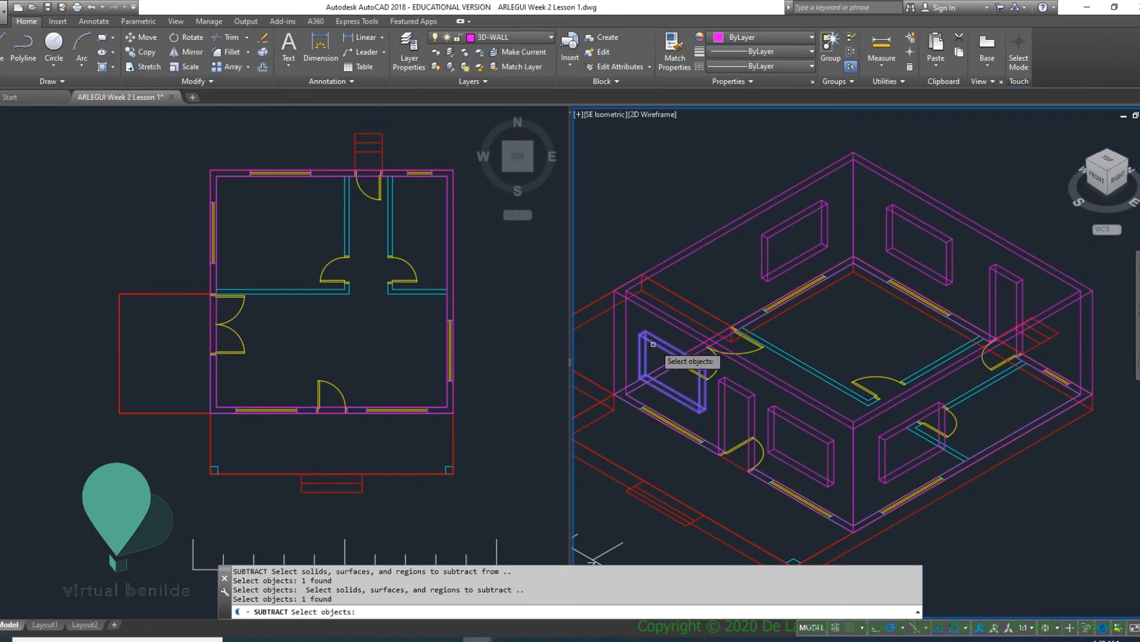
left_click(807, 429)
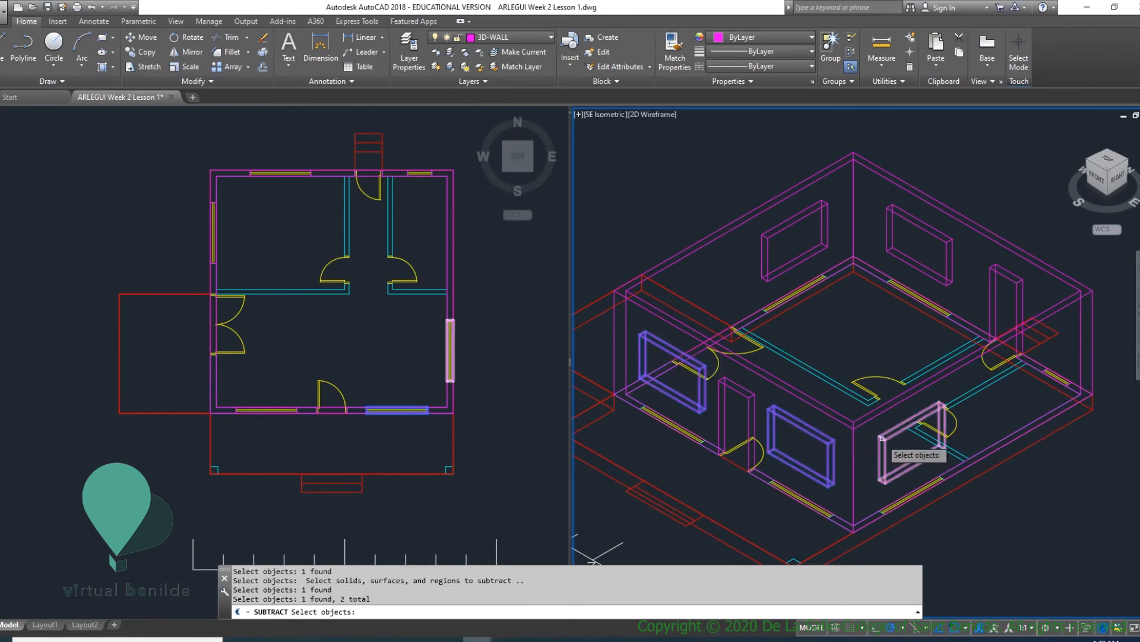
left_click(900, 457)
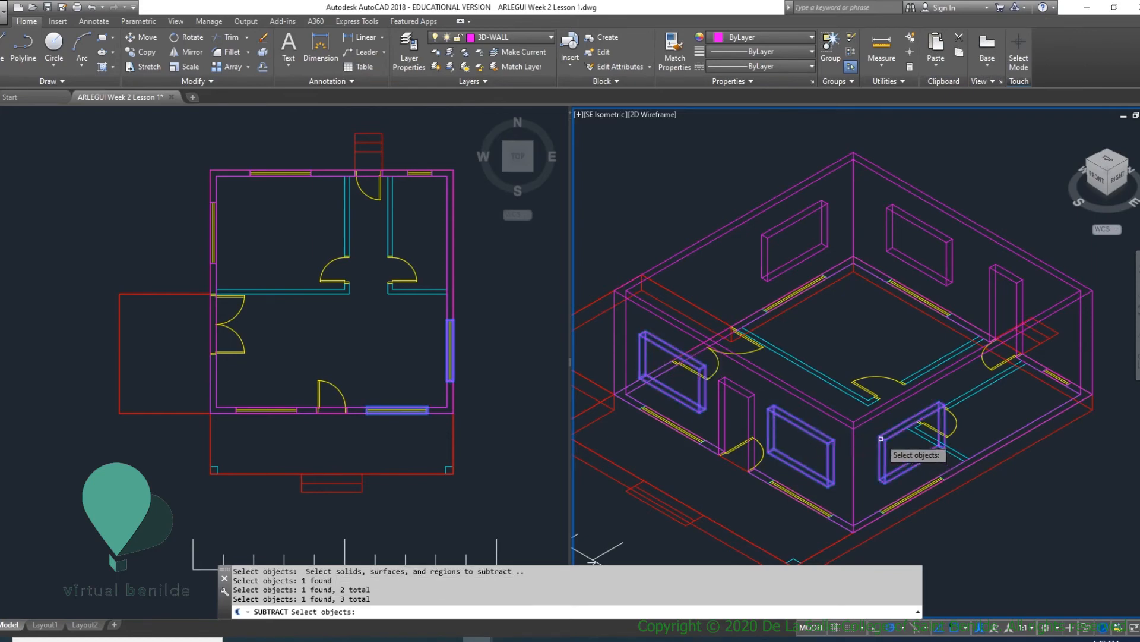
left_click(945, 243)
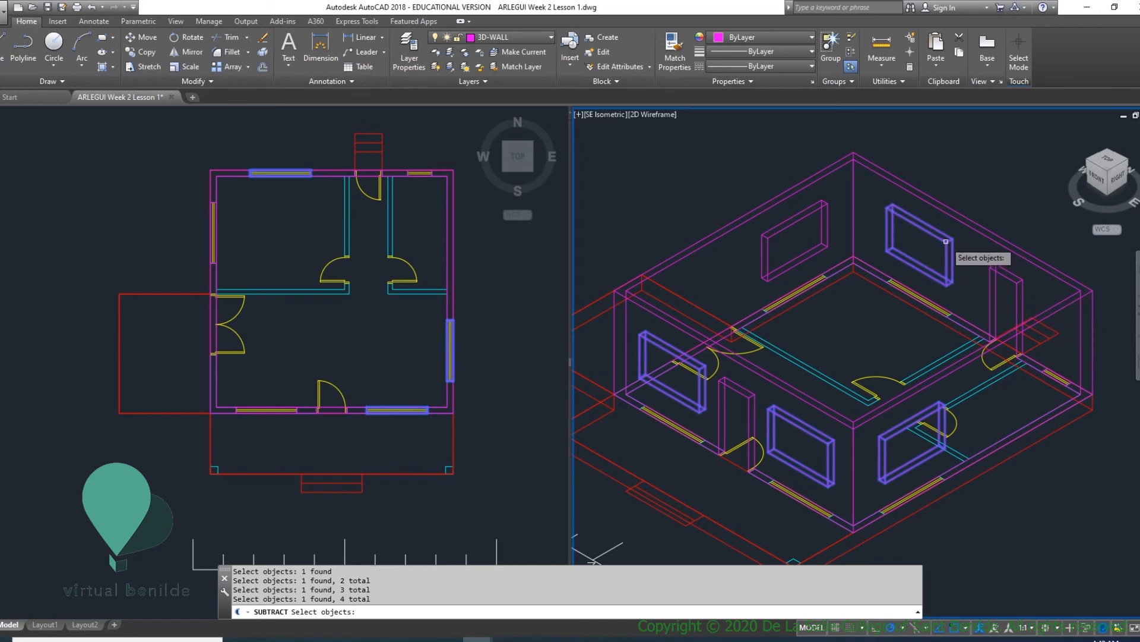
left_click(813, 212)
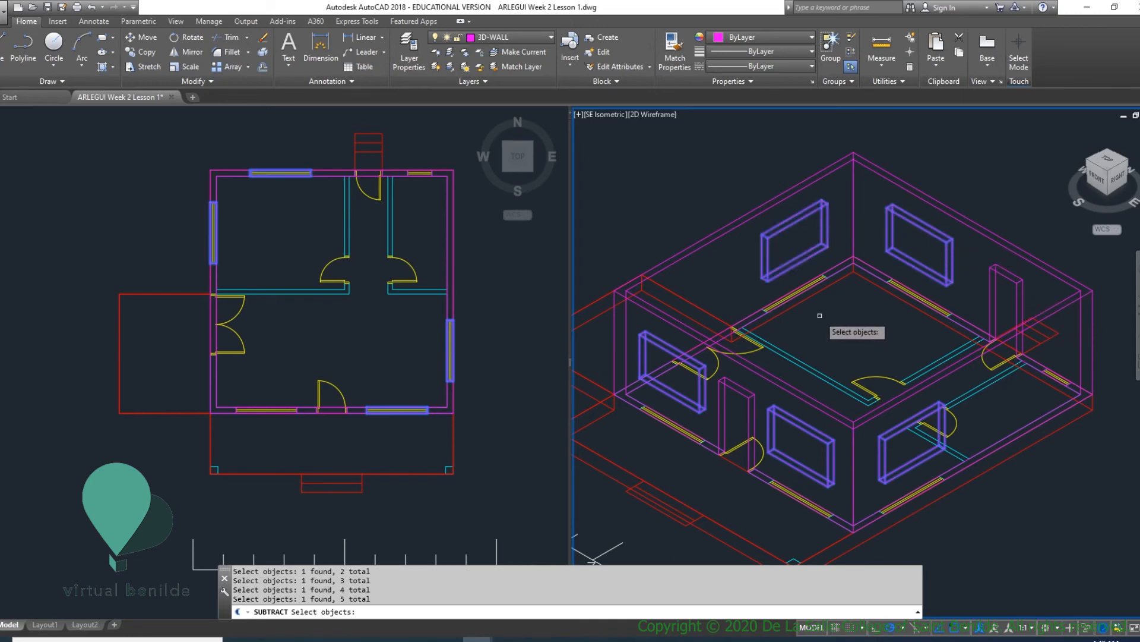
key("Return")
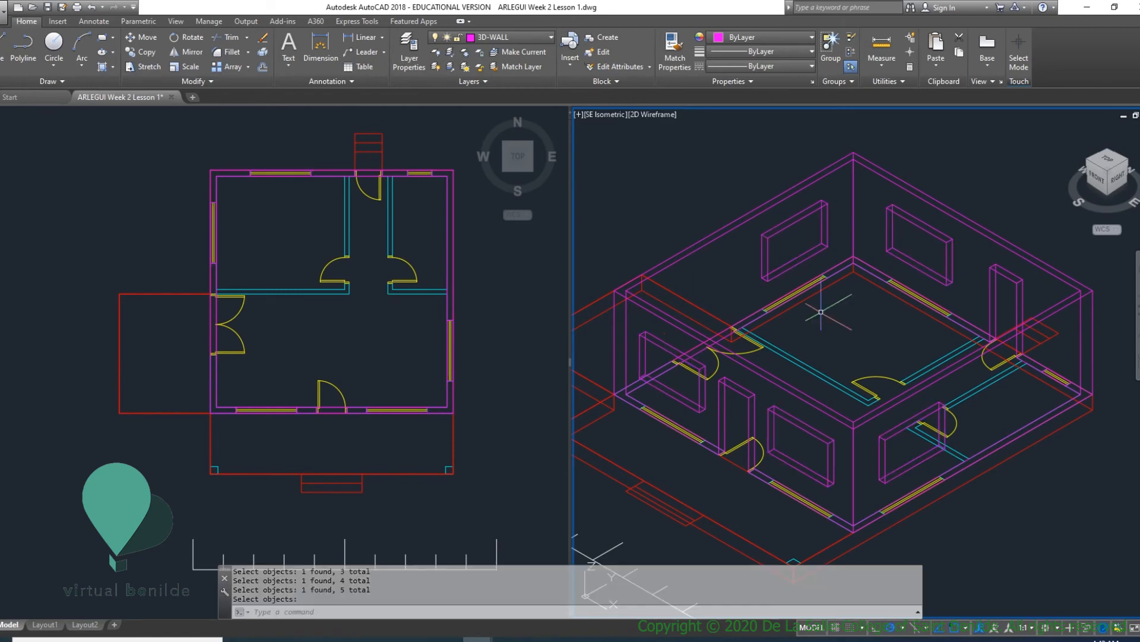
- Check the window openings with hidden lines removed, and regenerate the model to restore the full wireframe
left_click(658, 113)
key("Escape")
key("Escape")
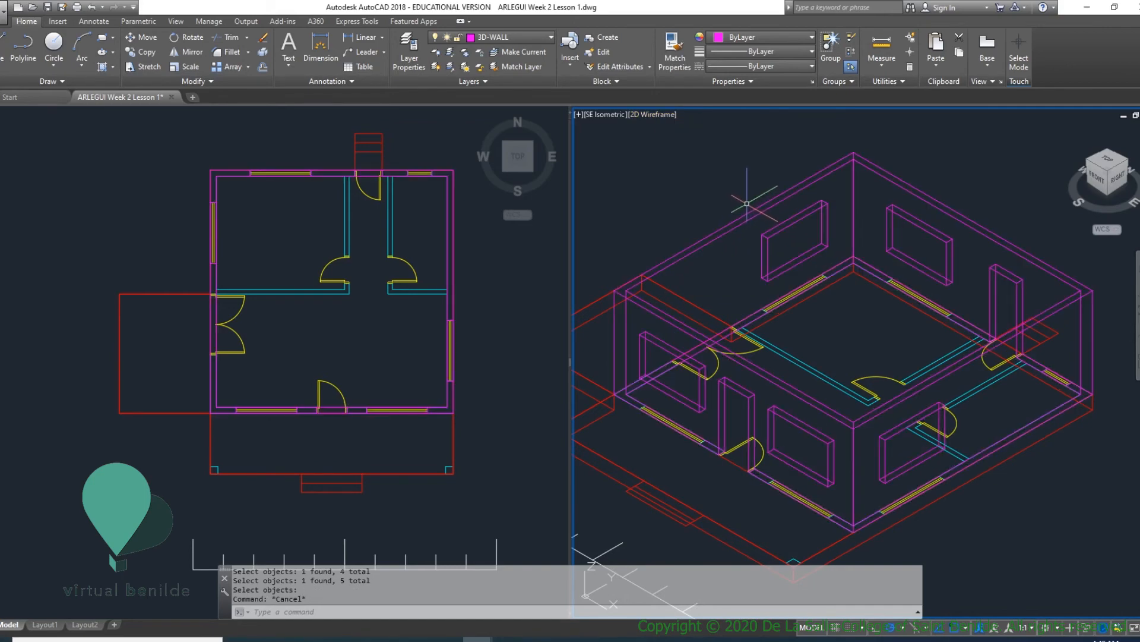
key("Return")
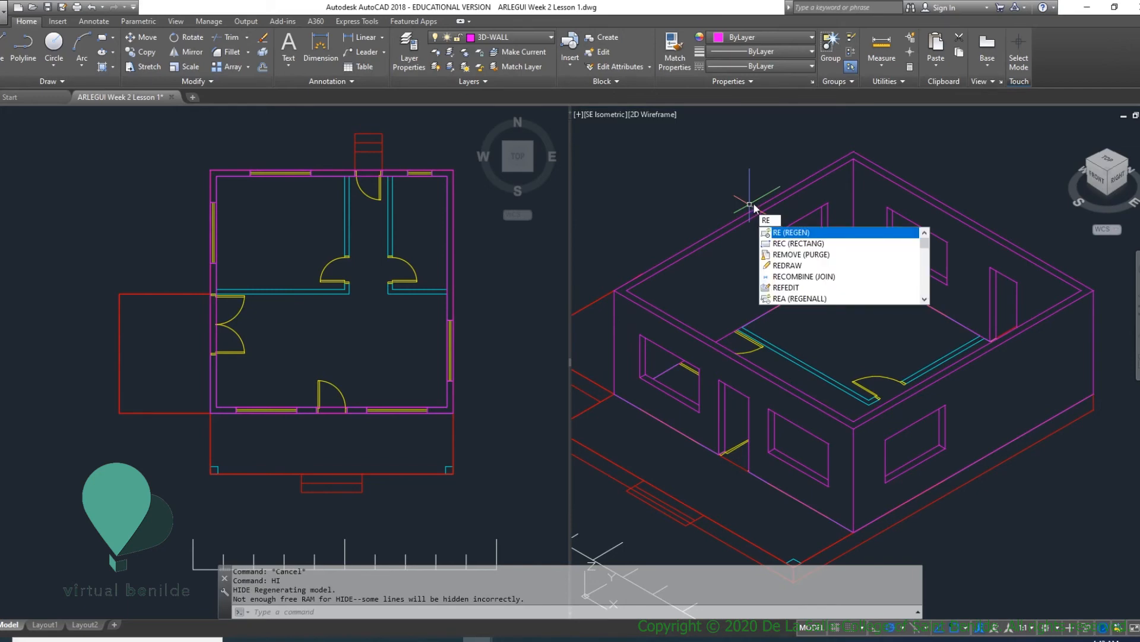
key("Return")
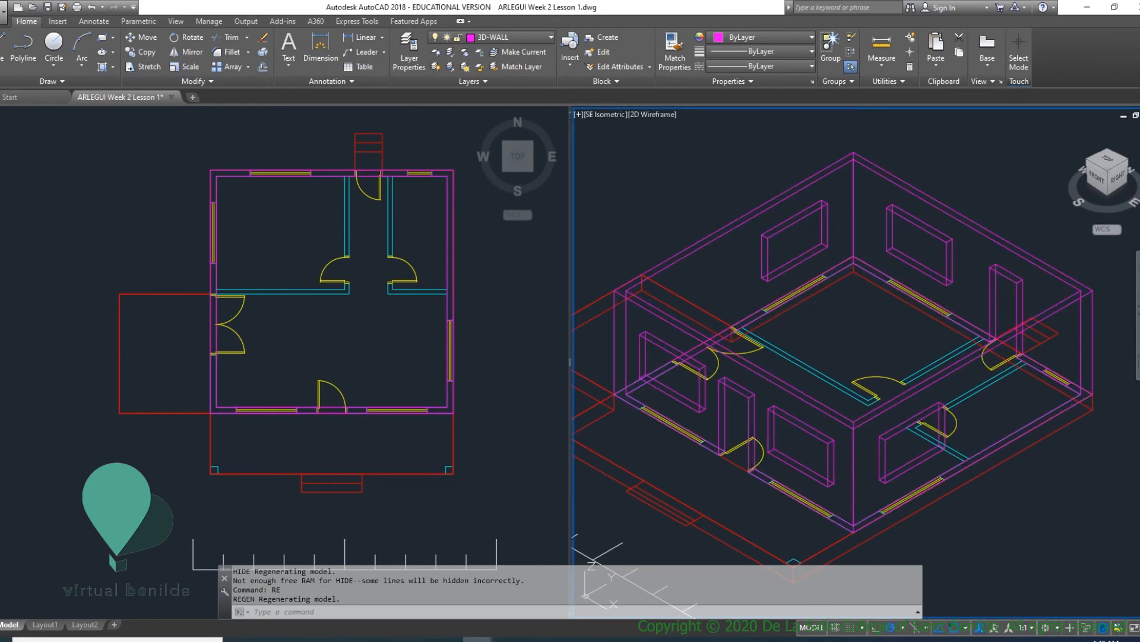
- Examine the small window's outline polyline in the back wall up close from the rear of the house
middle_click_drag(820, 303, 585, 338, "shift")
scroll(766, 463, "up", 6)
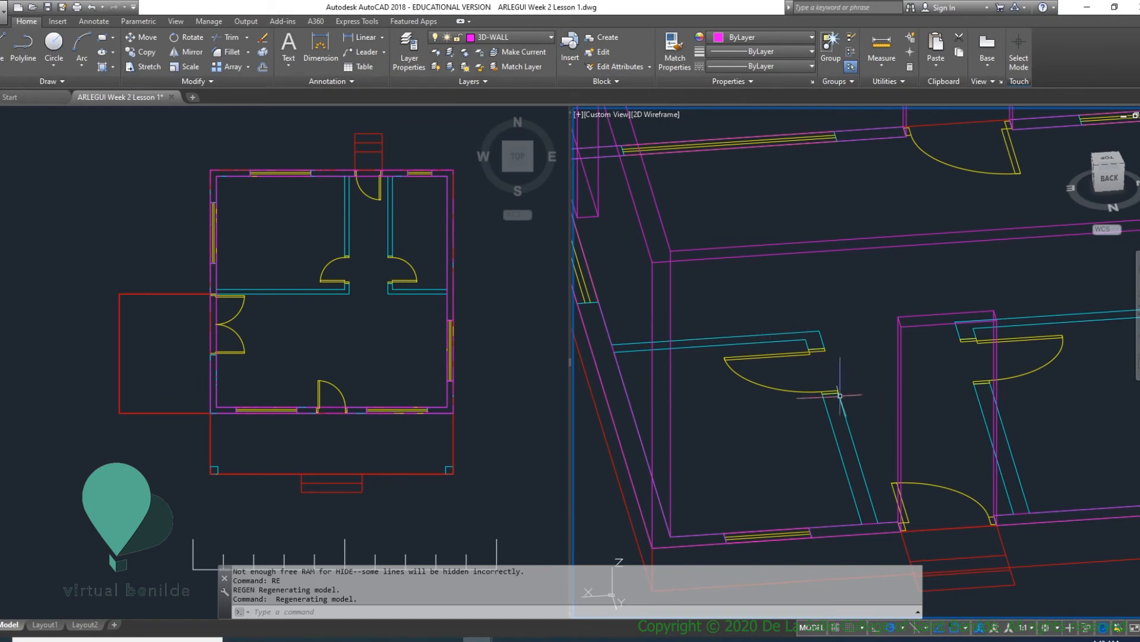
left_click(786, 541)
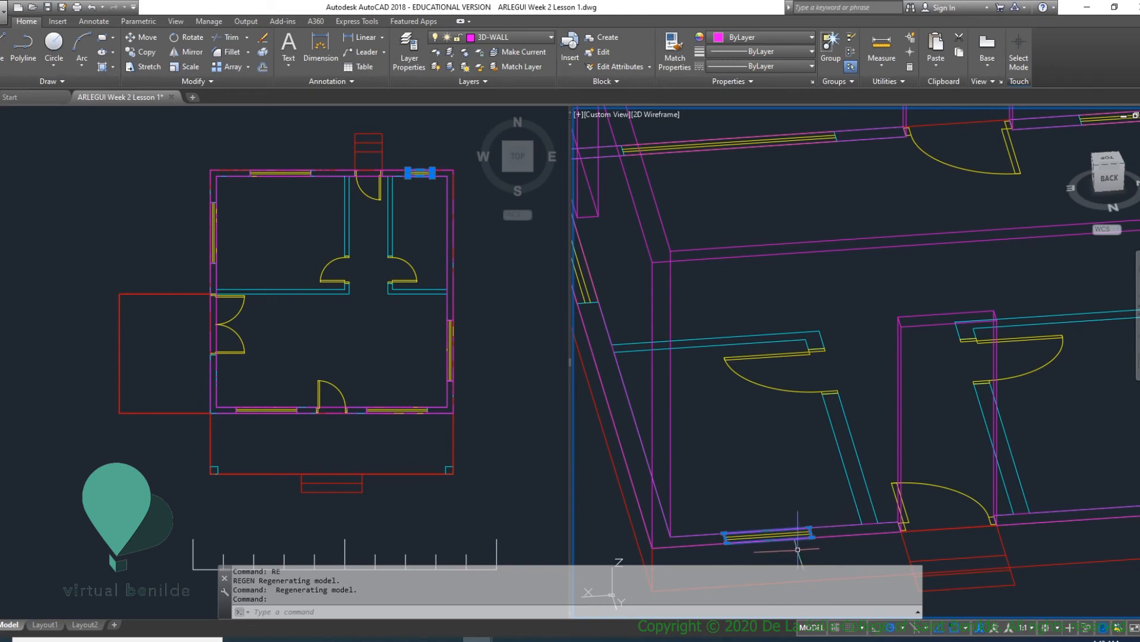
key("Escape")
key("Escape")
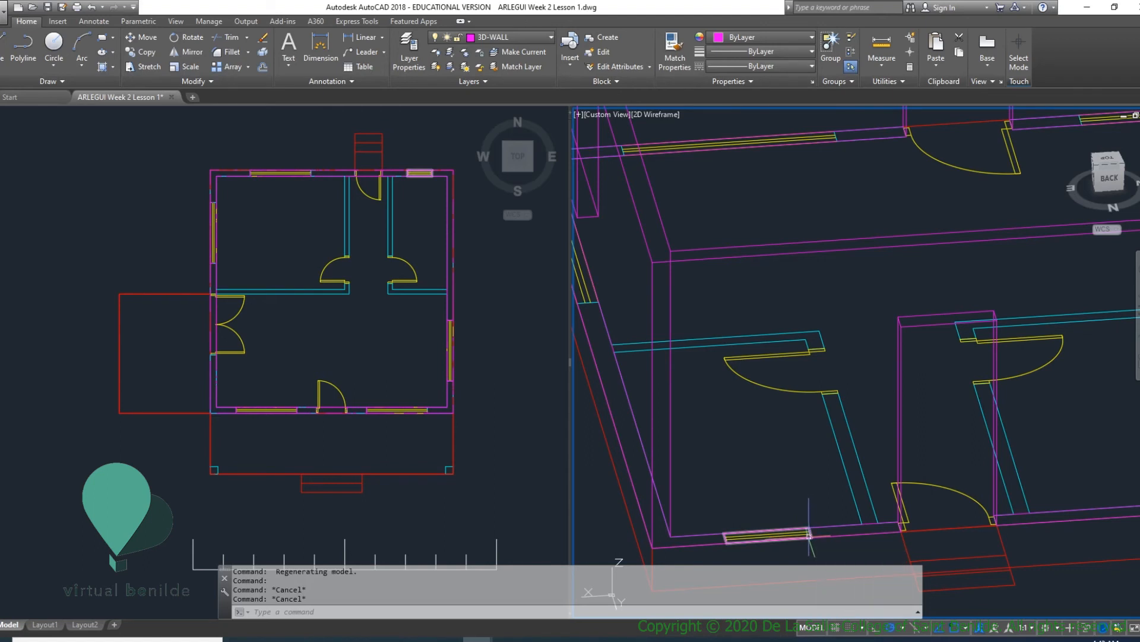
mouse_move(790, 539)
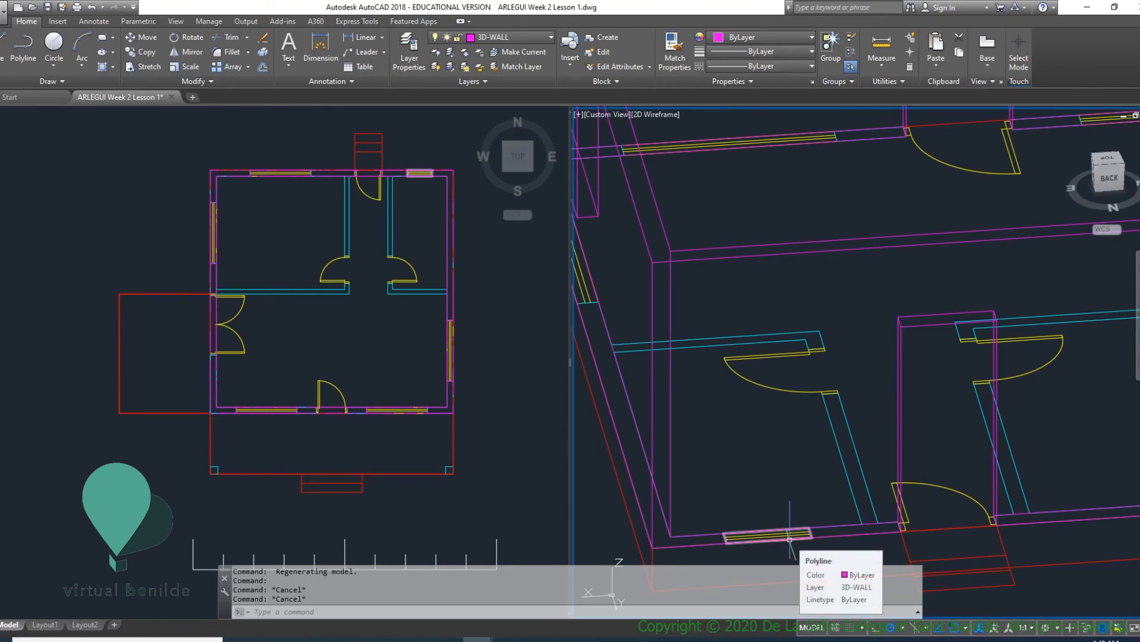
left_click(790, 539)
key("Escape")
key("Escape")
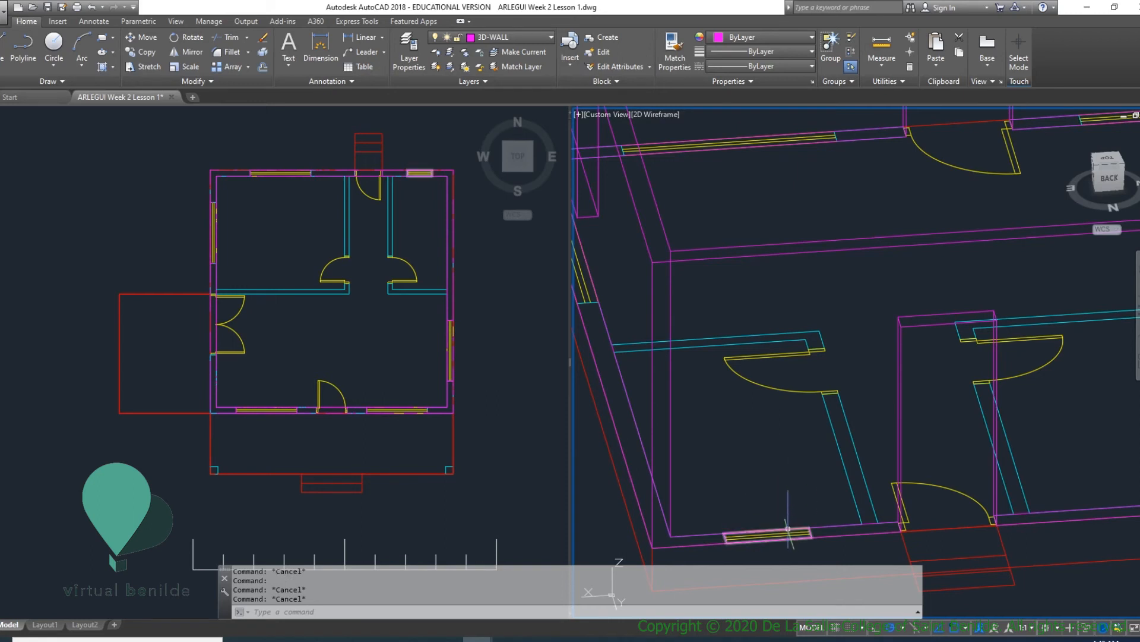
- Extrude the outline polyline of the small back wall window to a height of 0.6
type("EXT")
key("Return")
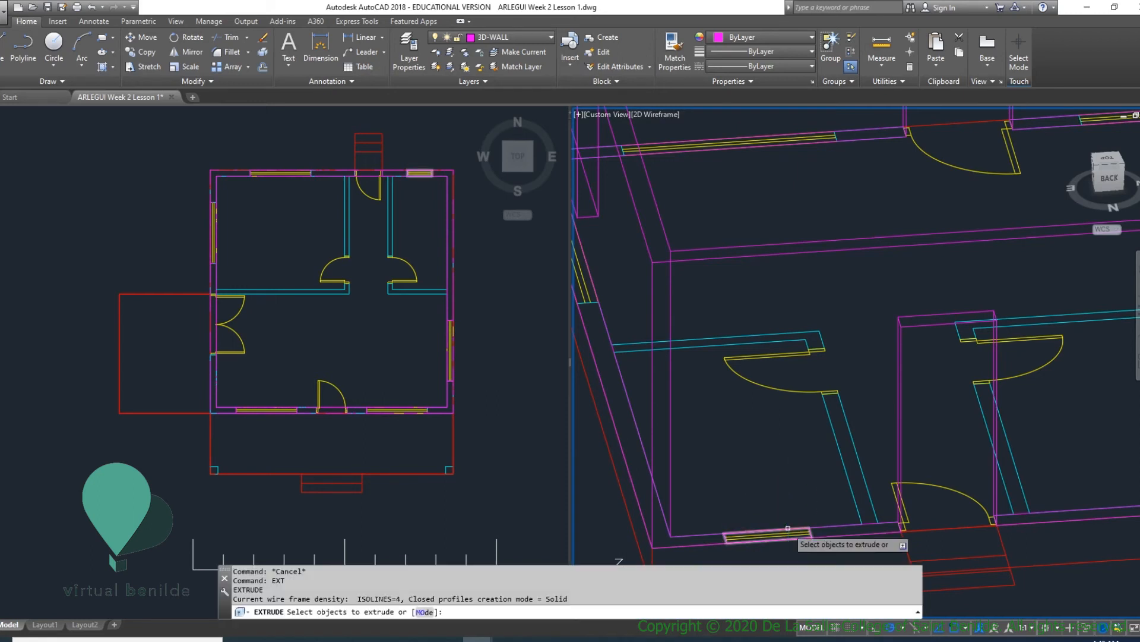
left_click(744, 542)
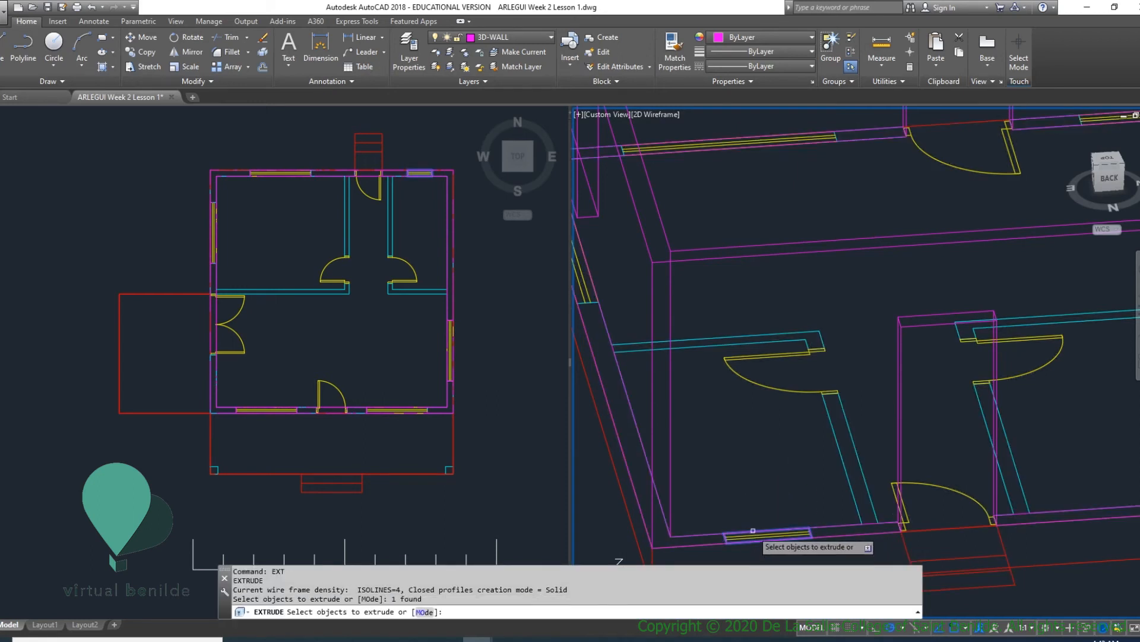
key("Return")
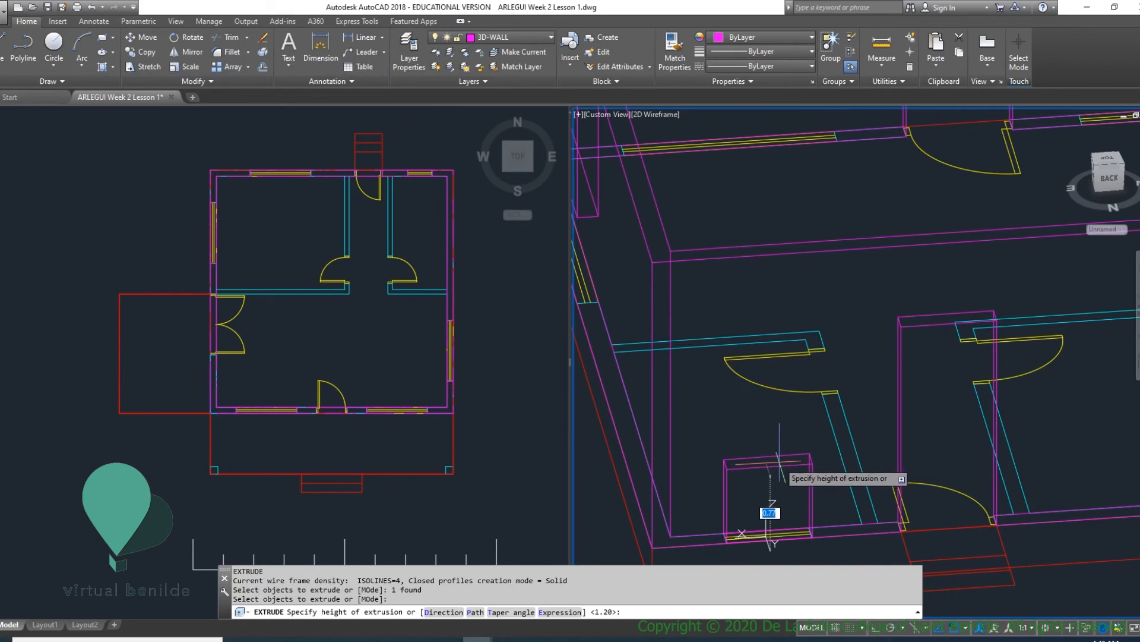
type(".6")
key("Return")
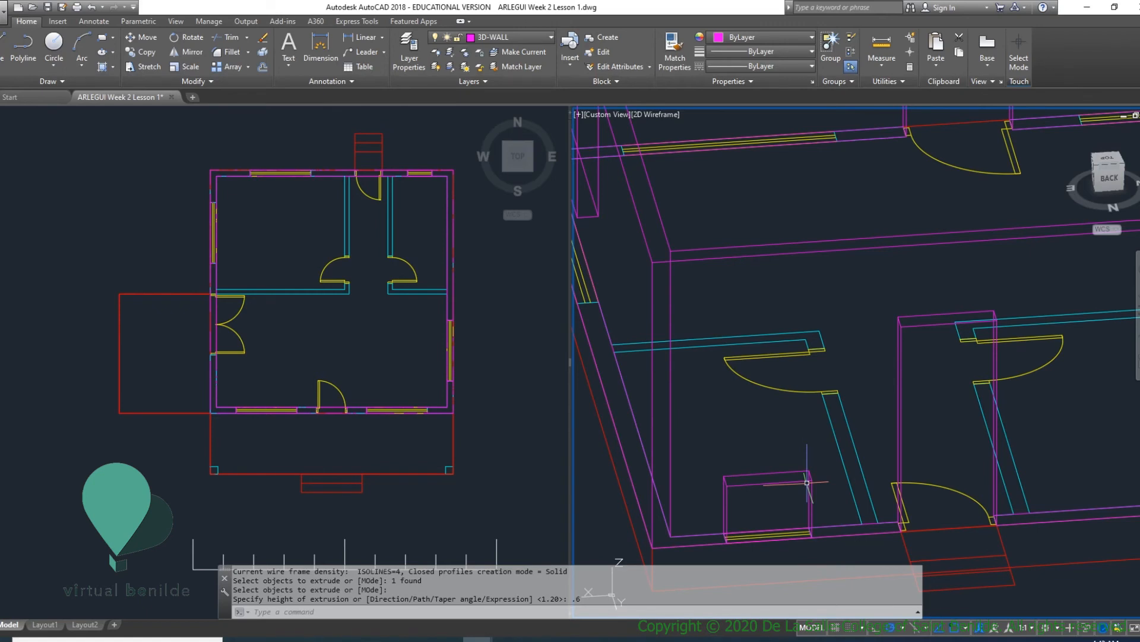
- Move the small back window solid 1.8 straight up along the Z axis from its bottom corner
type("m")
key("Return")
left_click(790, 483)
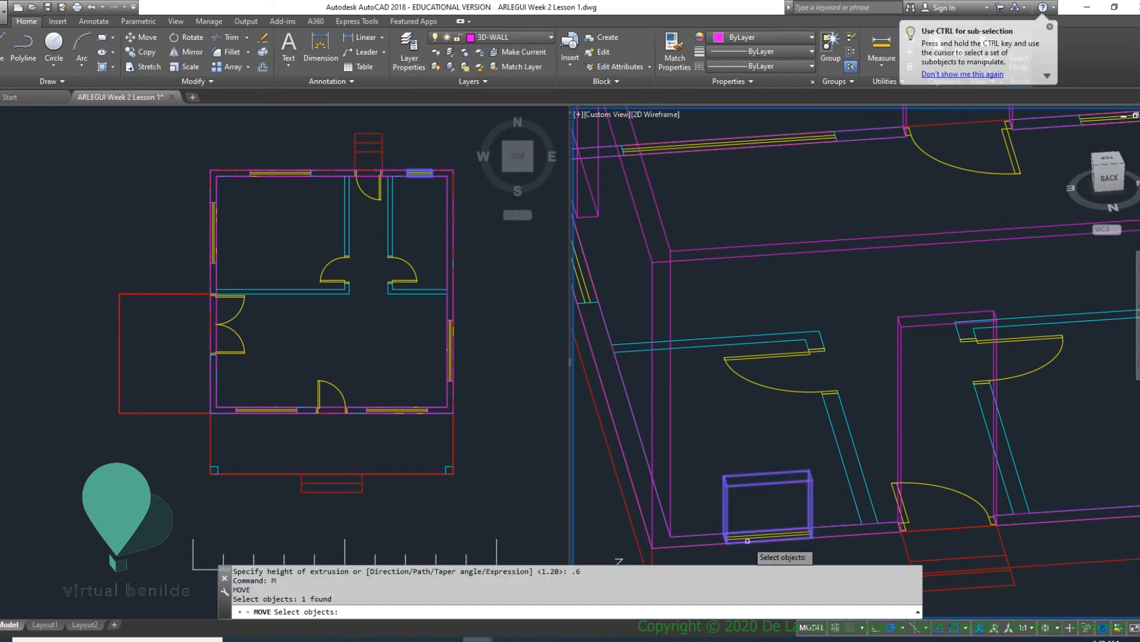
key("Return")
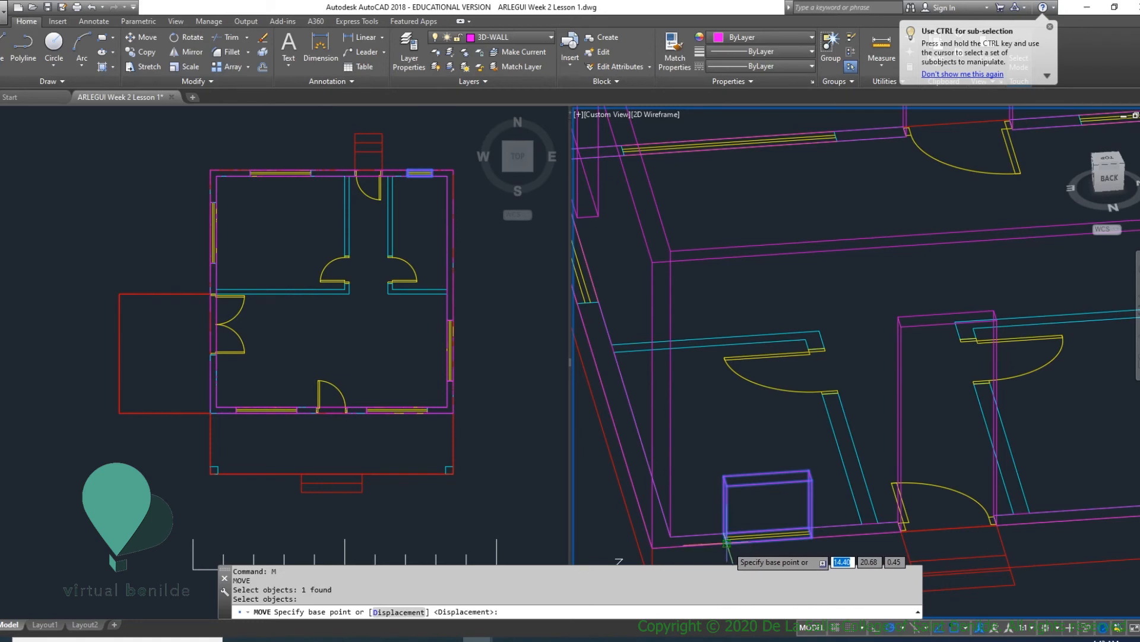
left_click(726, 541)
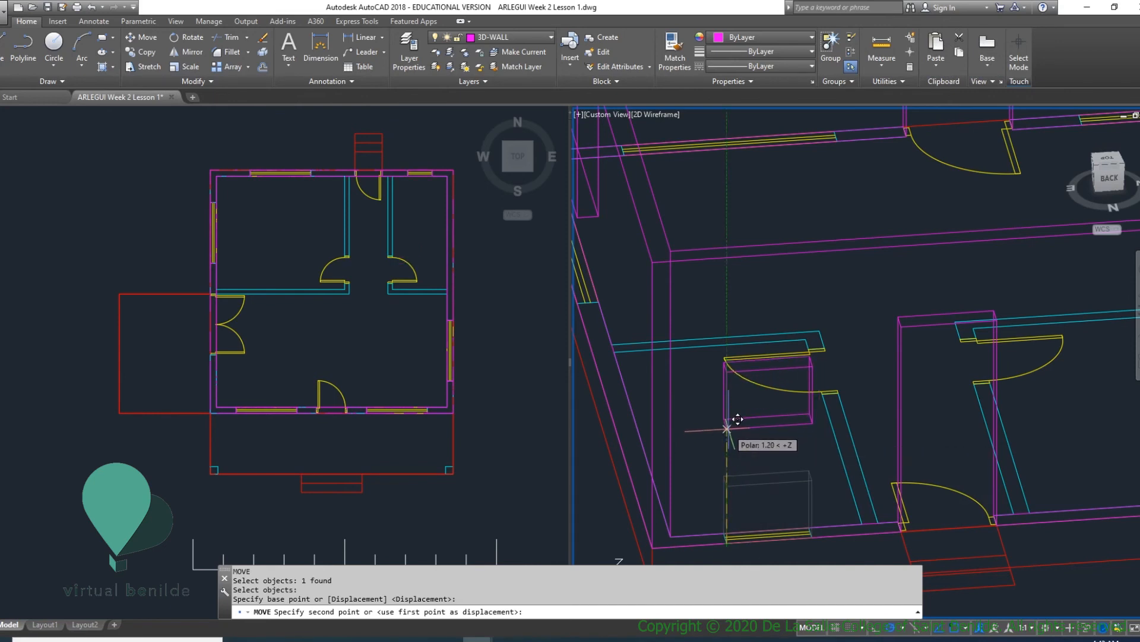
type("1.8")
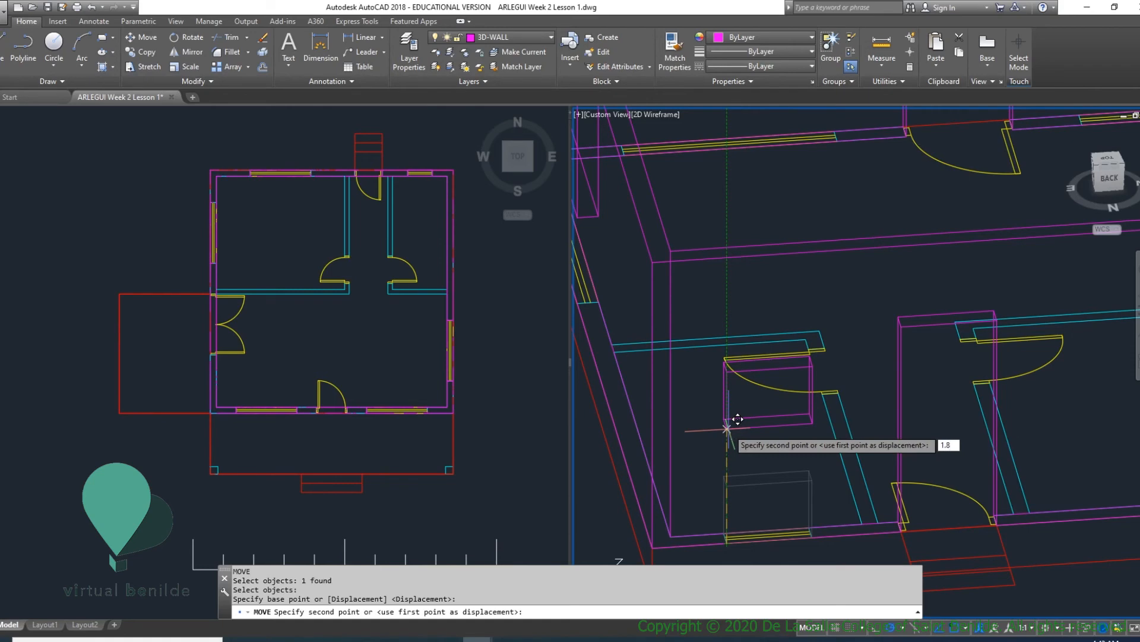
key("Return")
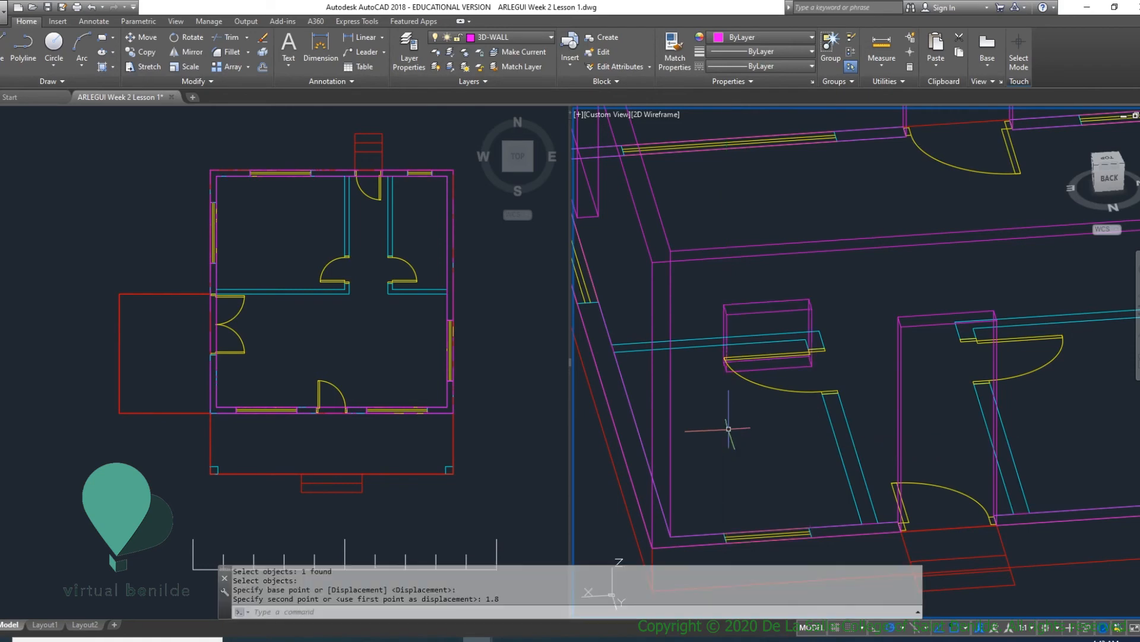
- Stretch the top of the small back window solid to the level of the back door opening's top corner
middle_click_drag(772, 414, 815, 379, "shift")
scroll(980, 288, "down", 5)
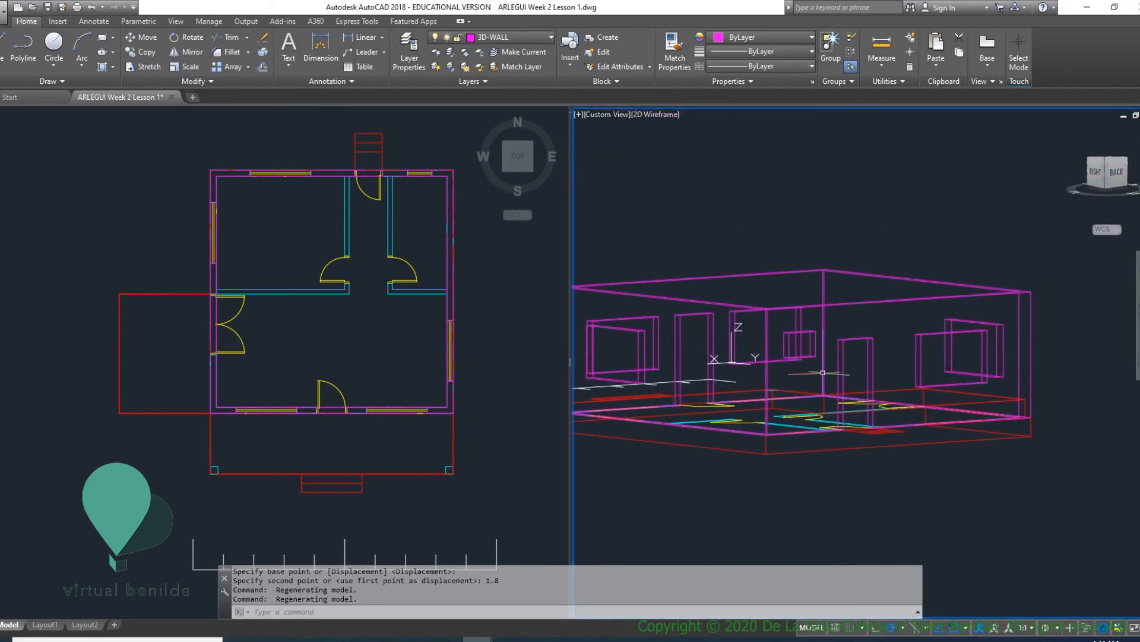
scroll(815, 357, "up", 4)
scroll(865, 339, "up", 4)
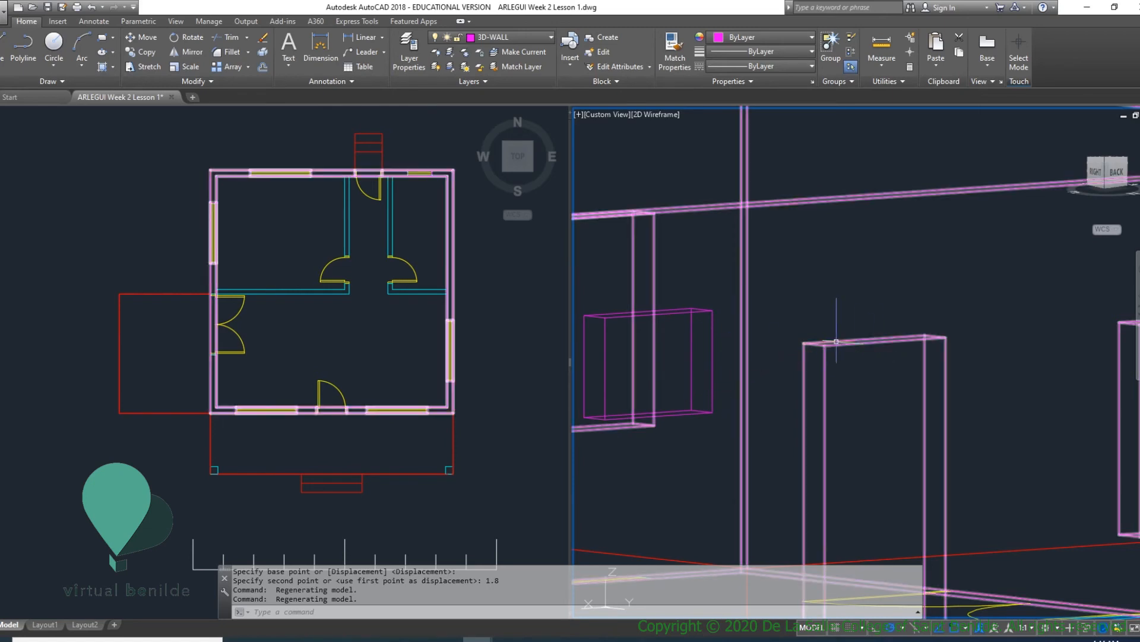
left_click(650, 314)
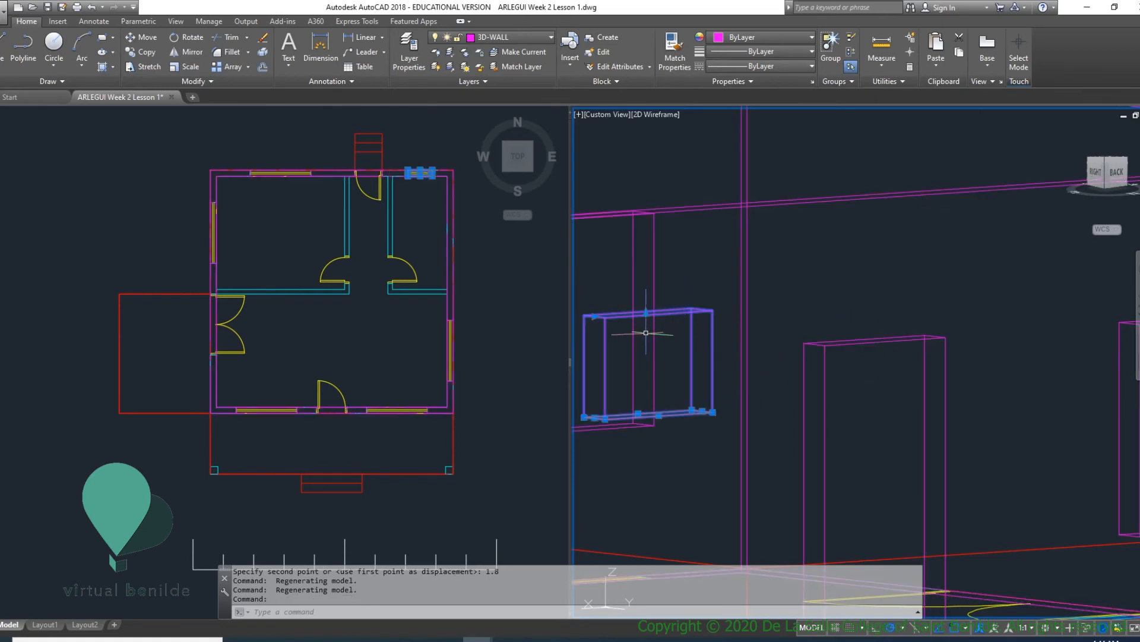
left_click(646, 313)
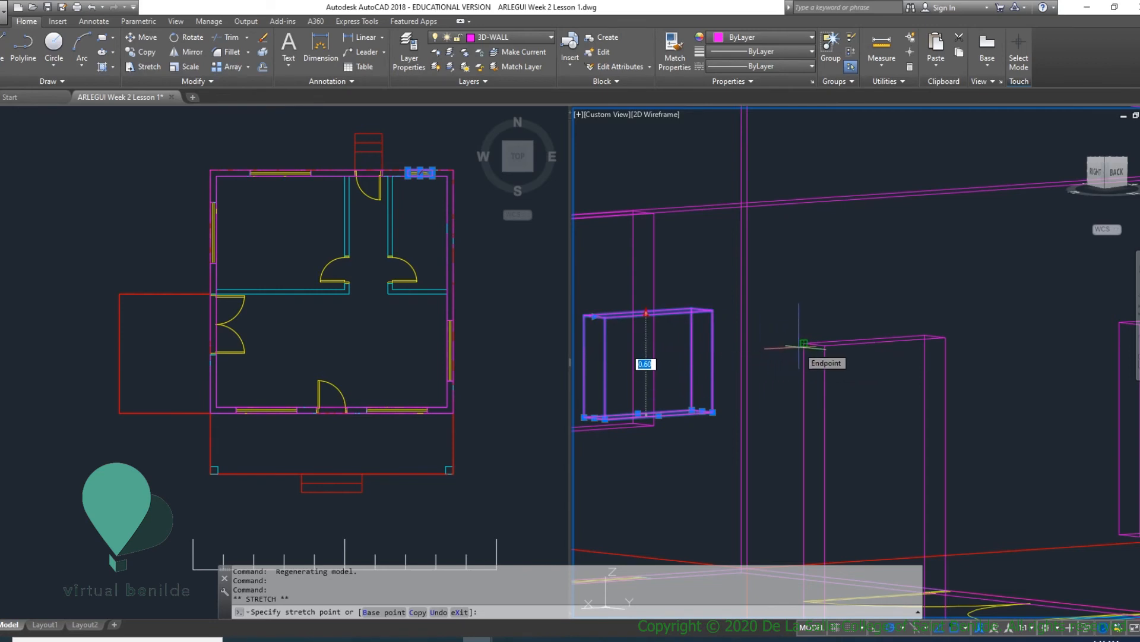
left_click(803, 344)
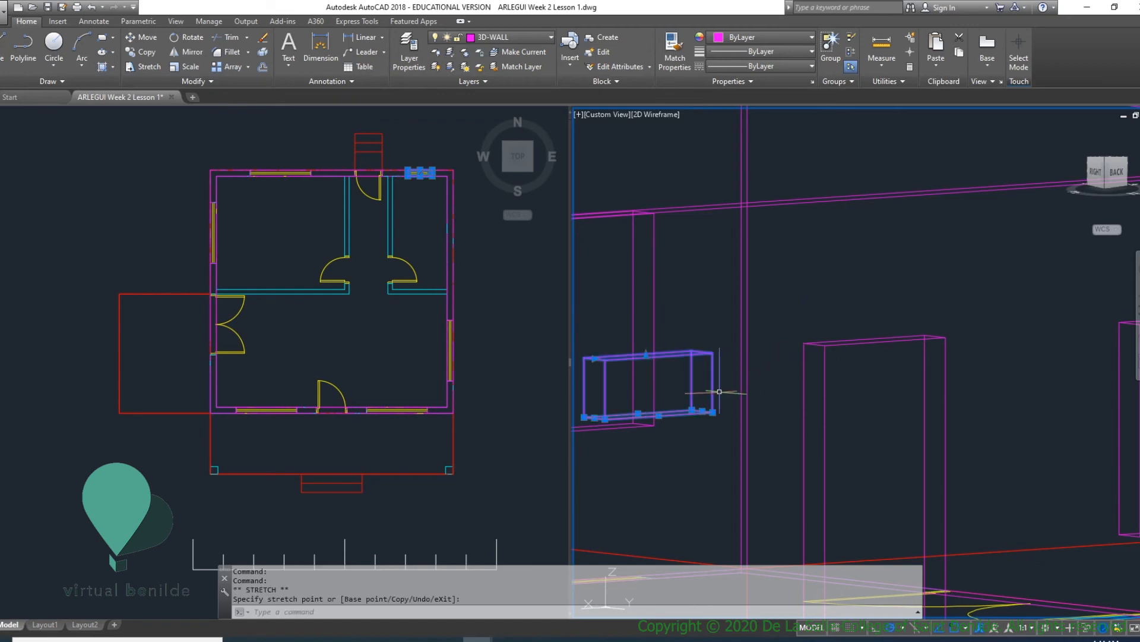
key("Escape")
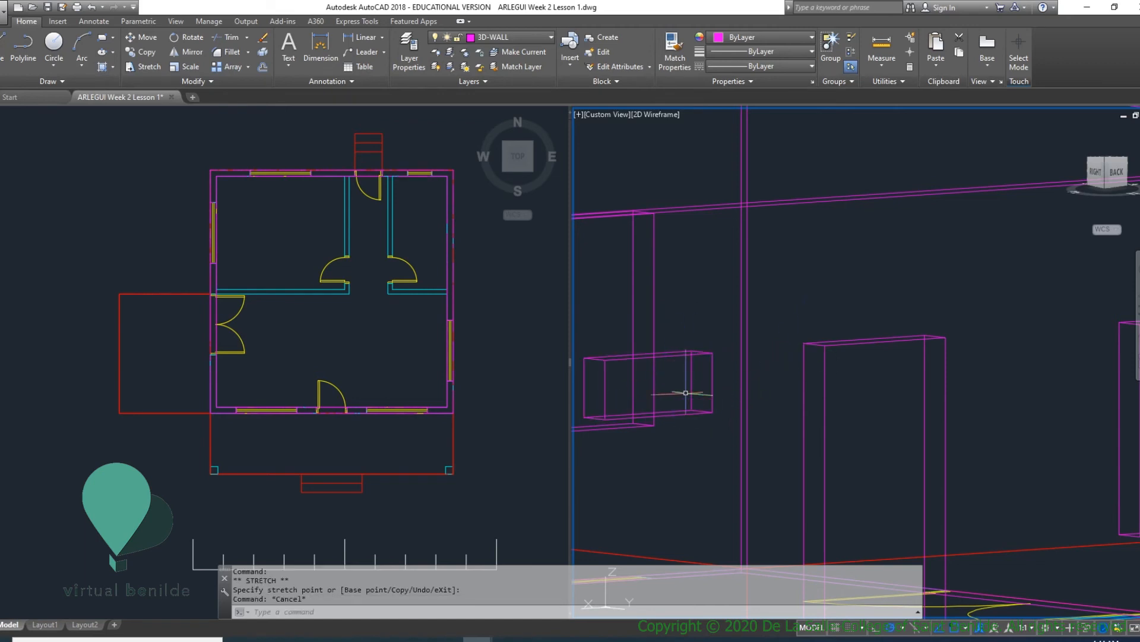
- Measure the vertical height of the small back window solid along its outer corner edge
type("D")
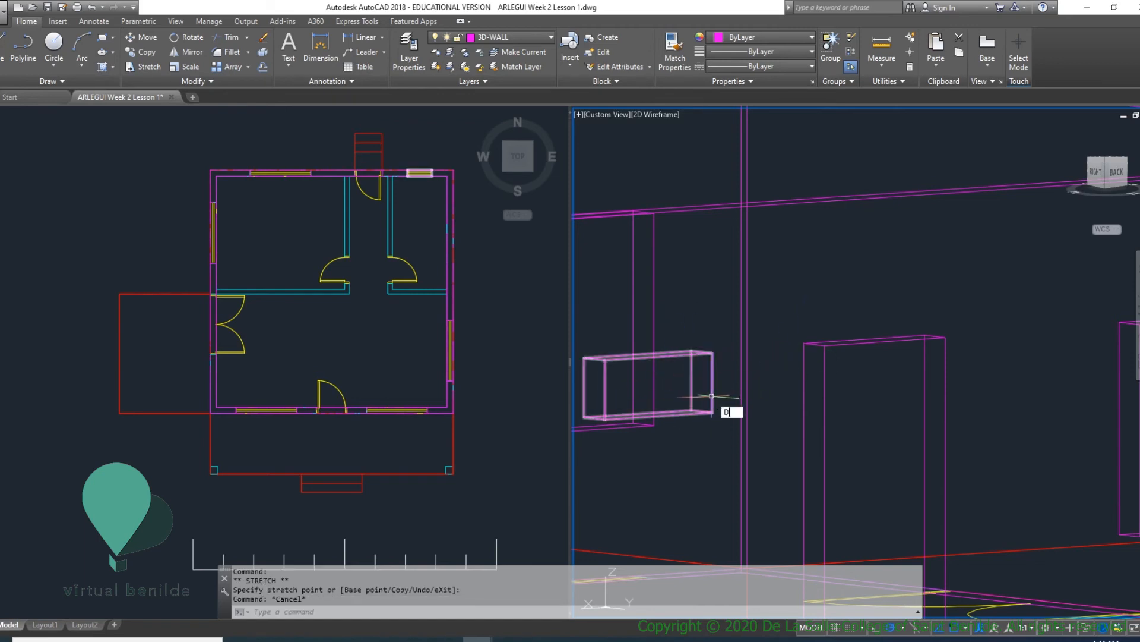
type("I")
key("Return")
left_click(713, 412)
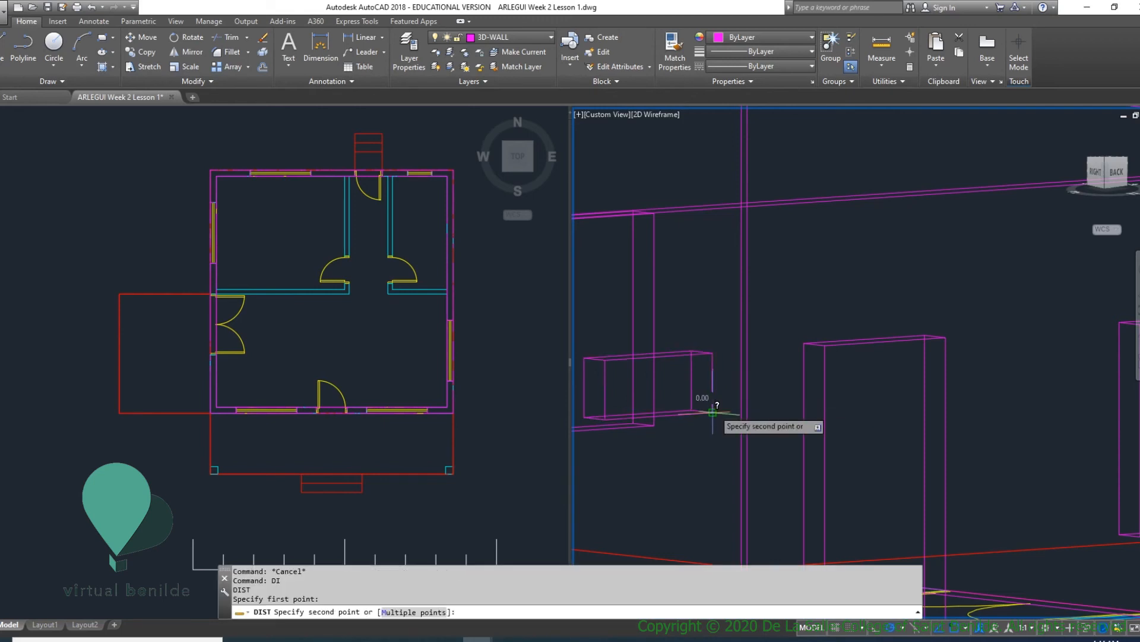
left_click(713, 351)
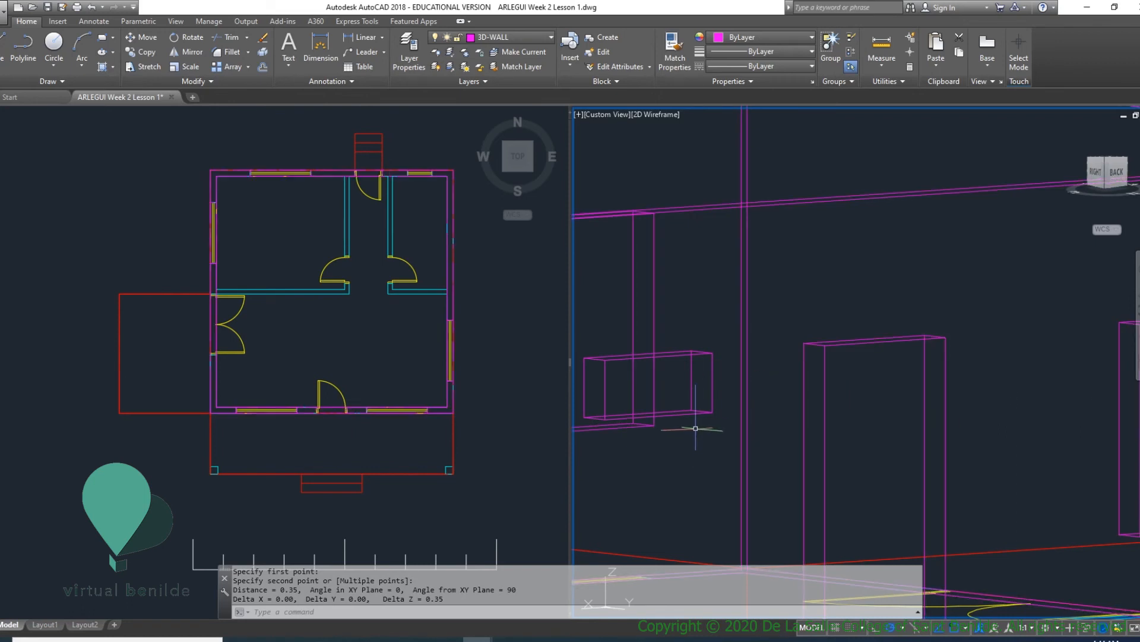
- Move the small back window solid 0.2 straight down along the Z axis from its bottom corner
left_click(702, 411)
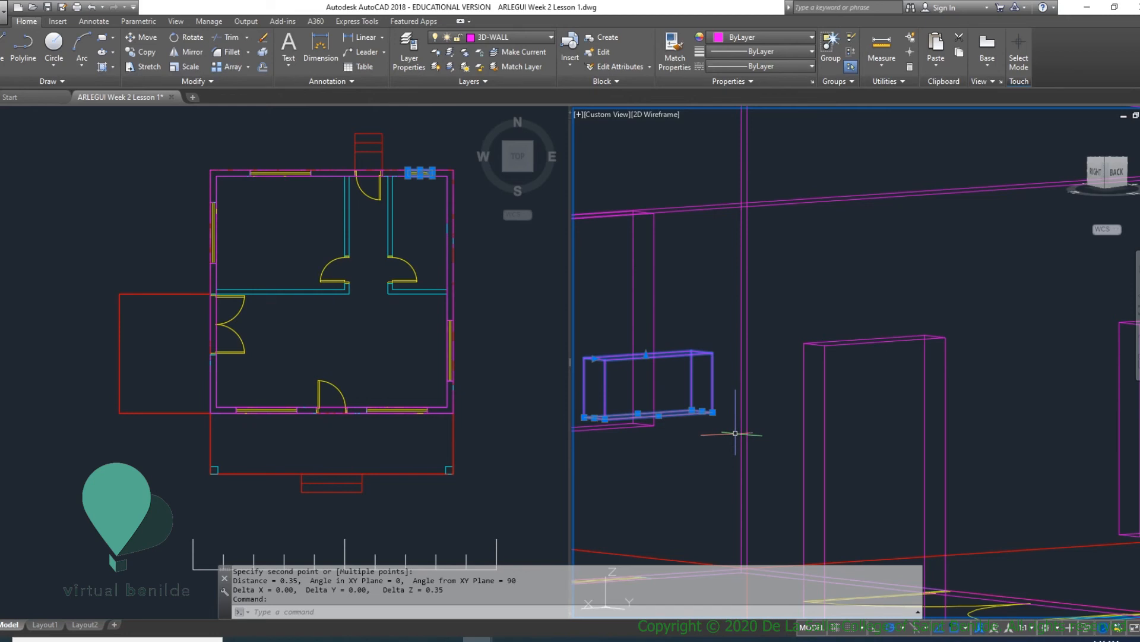
middle_click_drag(663, 415, 667, 401)
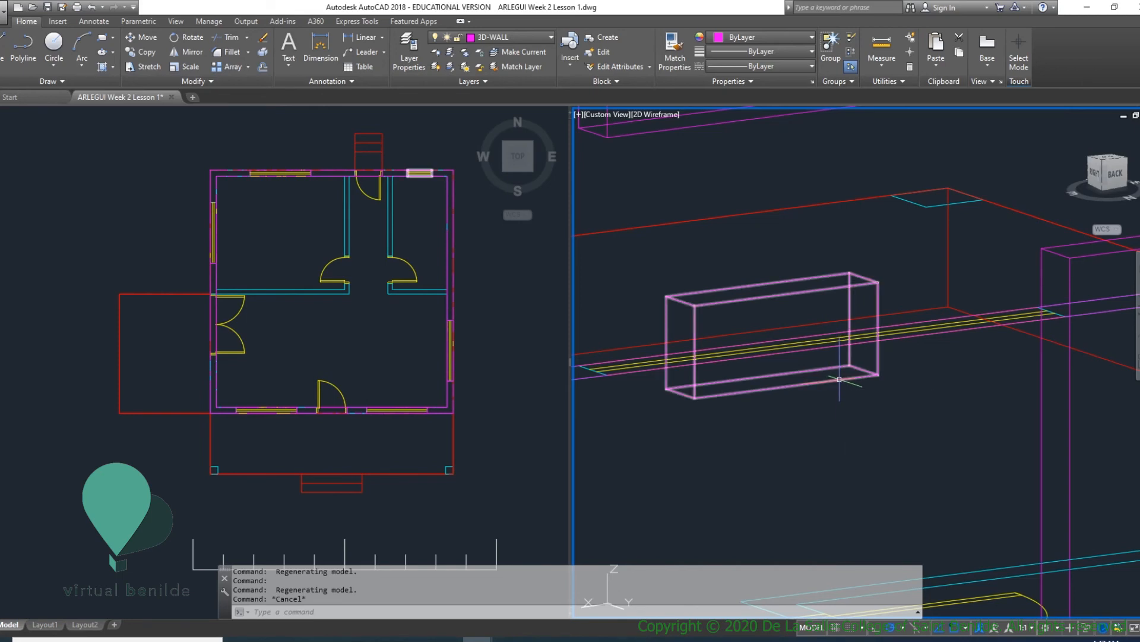
key("Return")
left_click(844, 379)
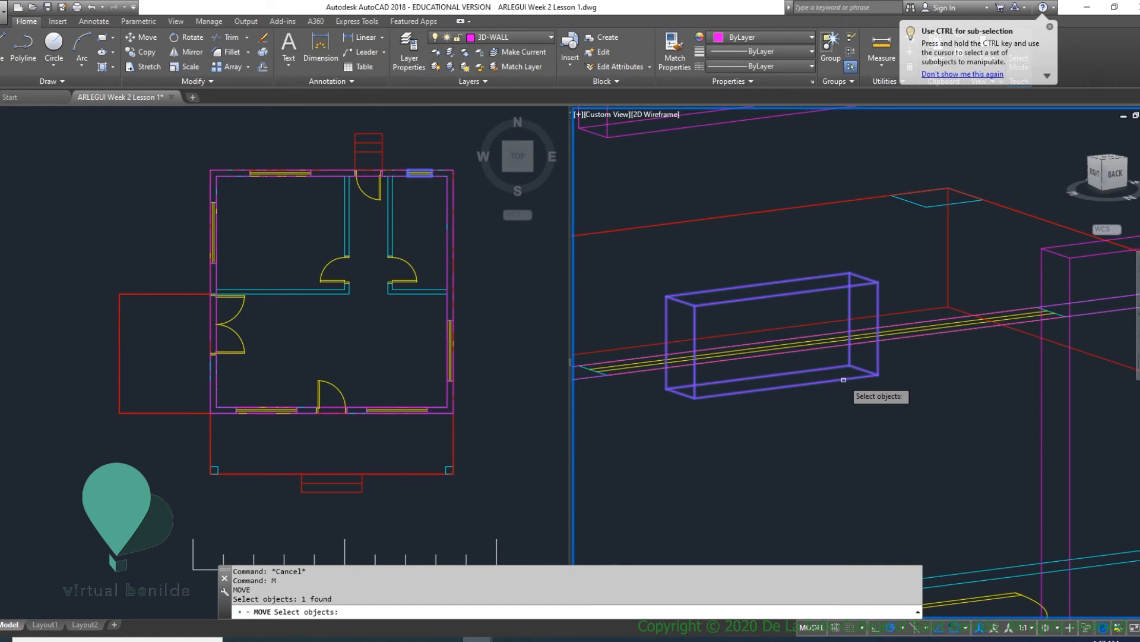
key("Return")
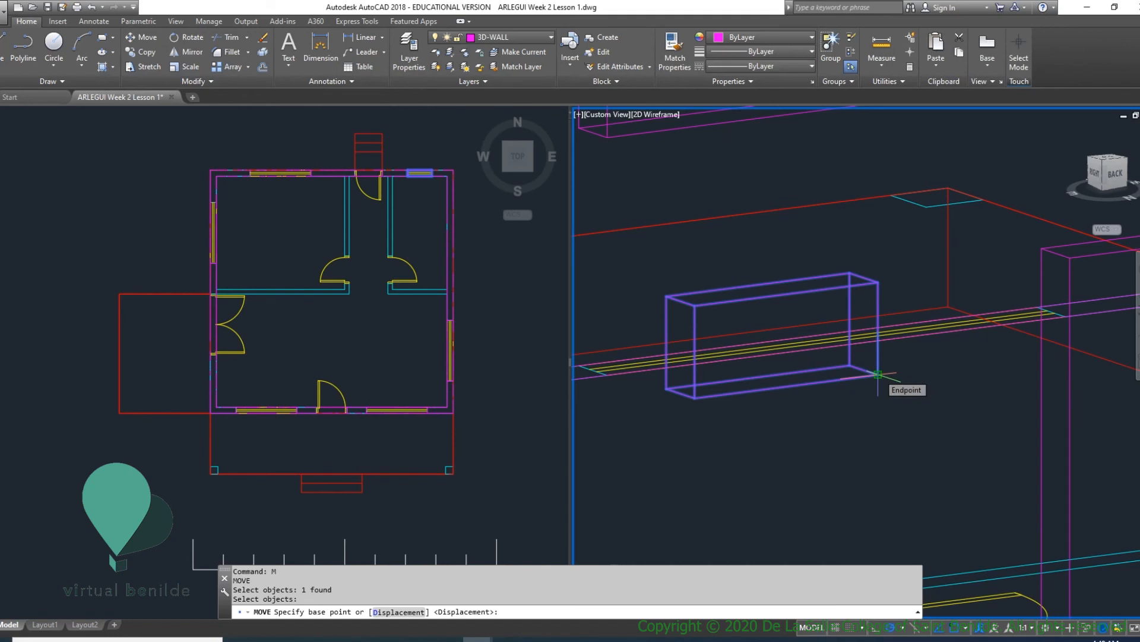
left_click(878, 374)
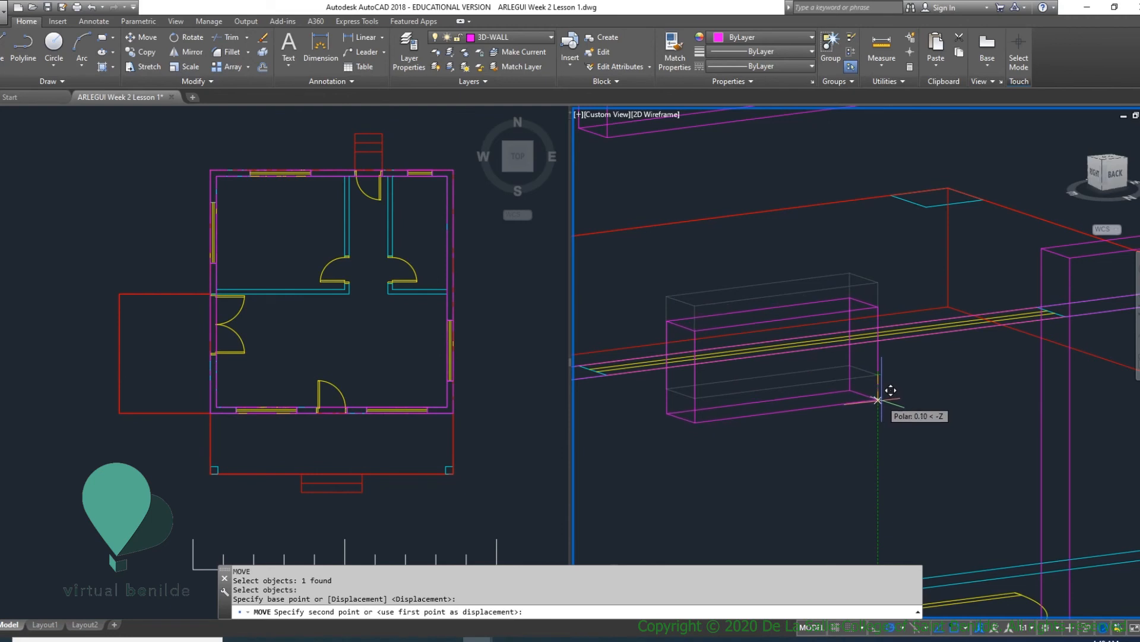
type(".")
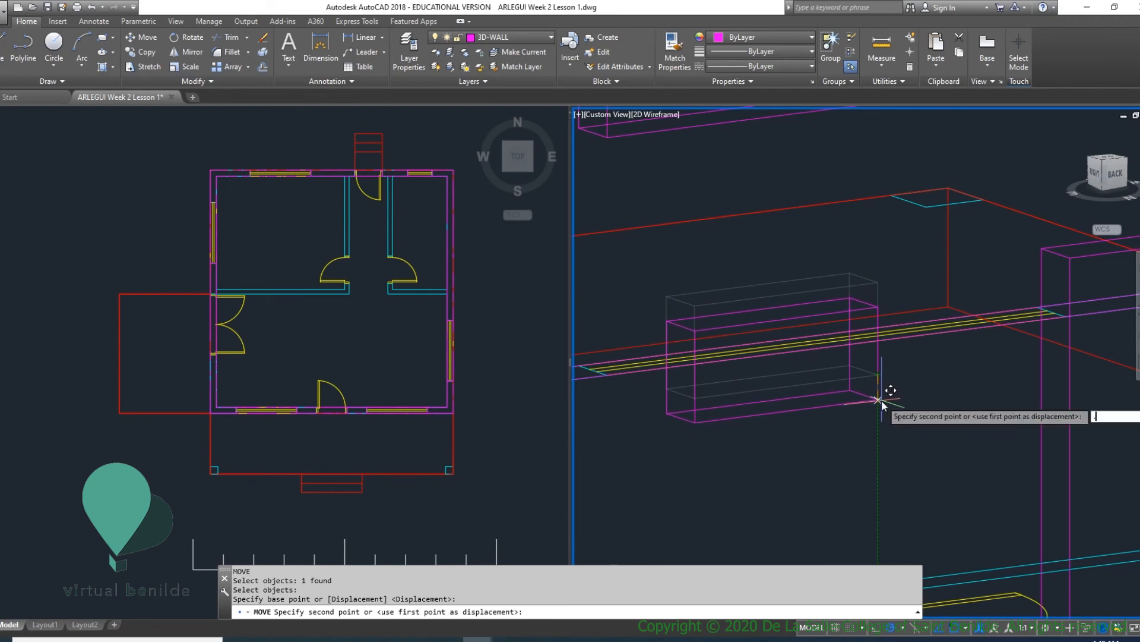
type("2")
key("Return")
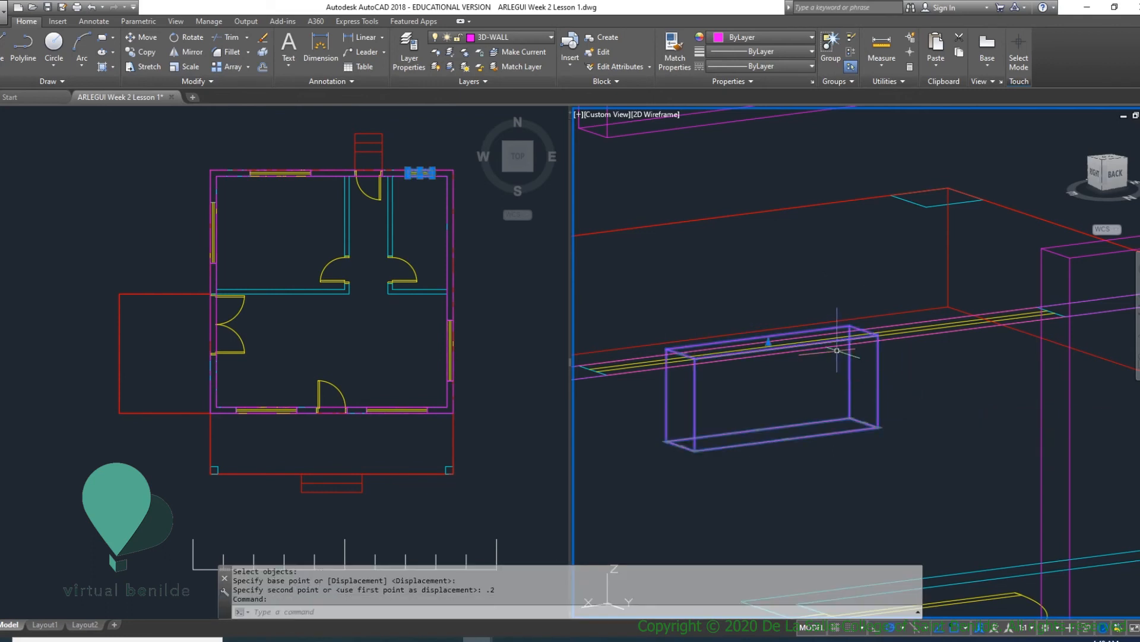
- Stretch the top of the lowered small window solid back up to the back door opening's top corner
left_click(771, 339)
left_click(770, 343)
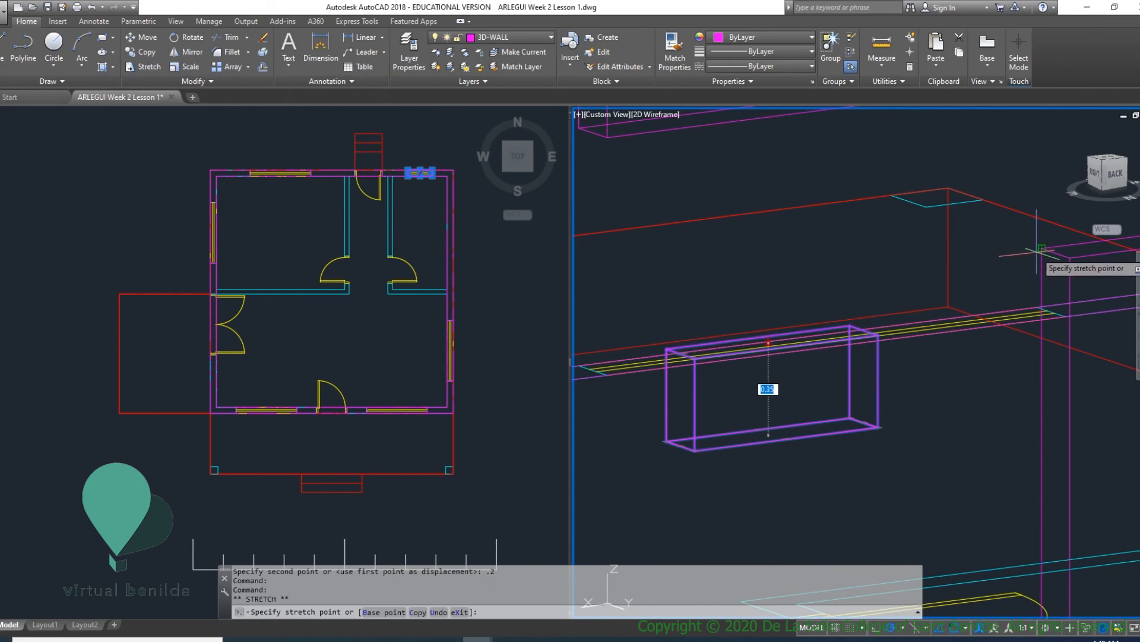
key("Escape")
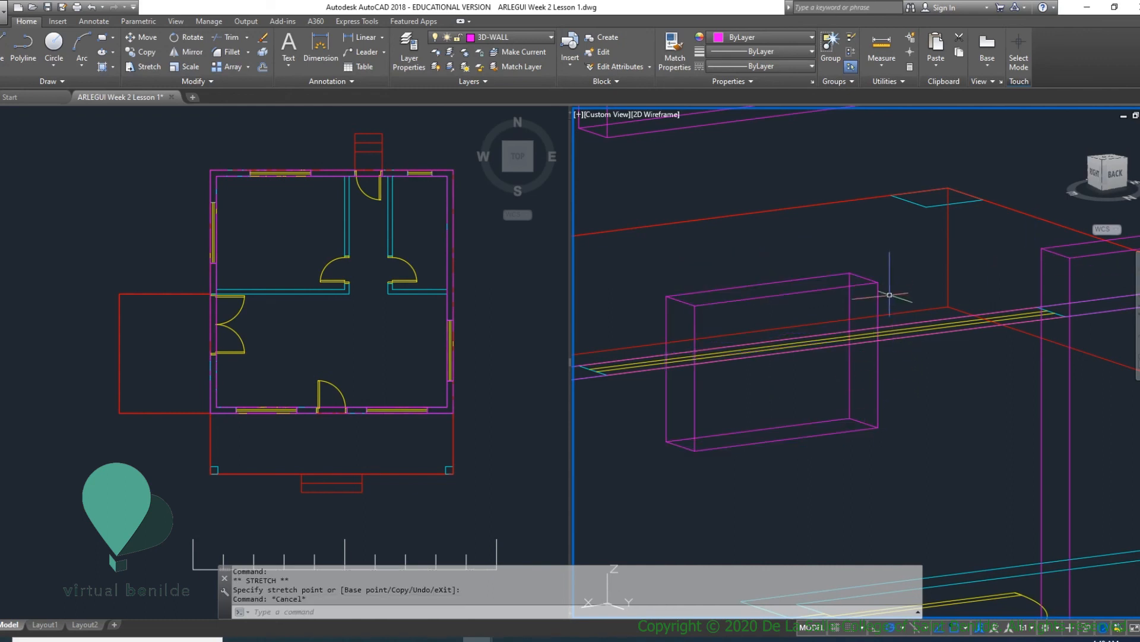
- Measure the stretched small window solid's height from its bottom corner to its top corner
type("D")
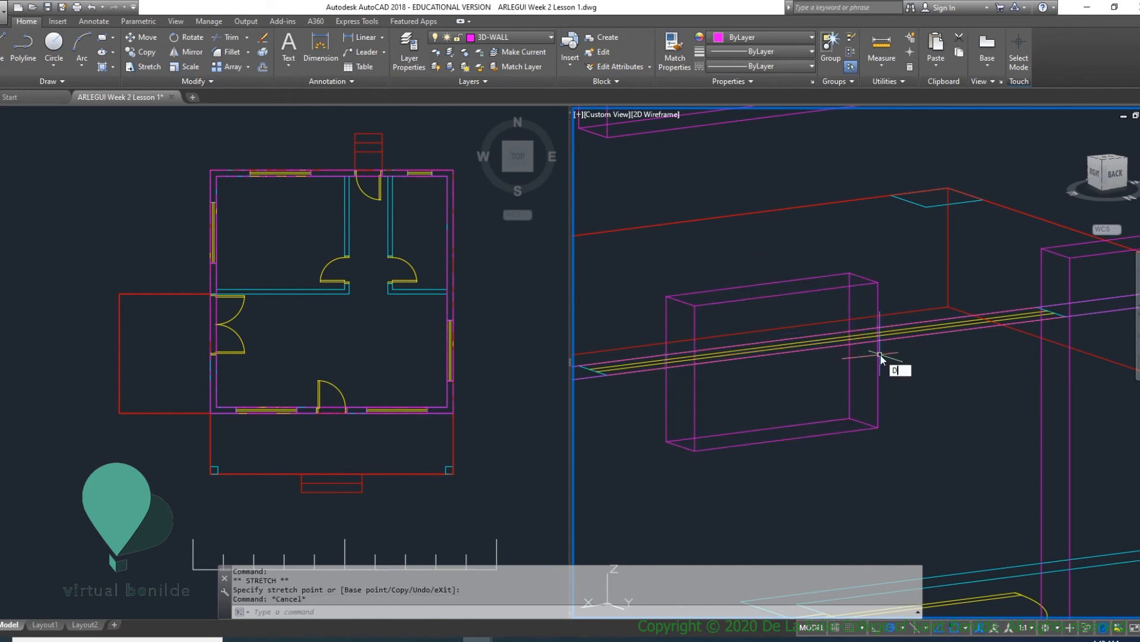
type("I")
key("Return")
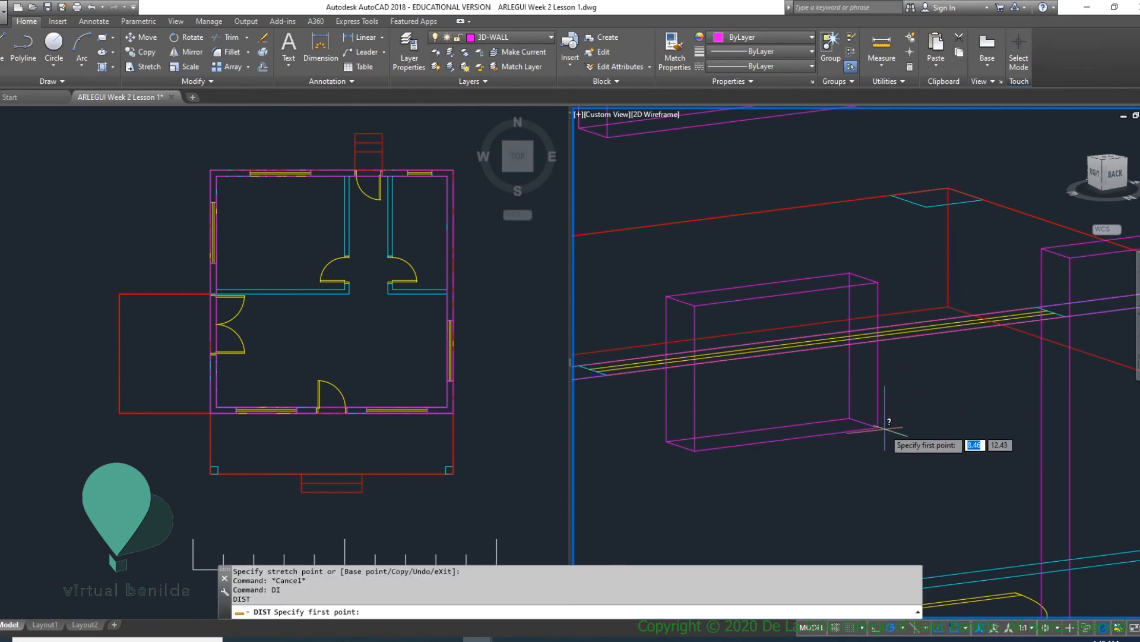
left_click(878, 427)
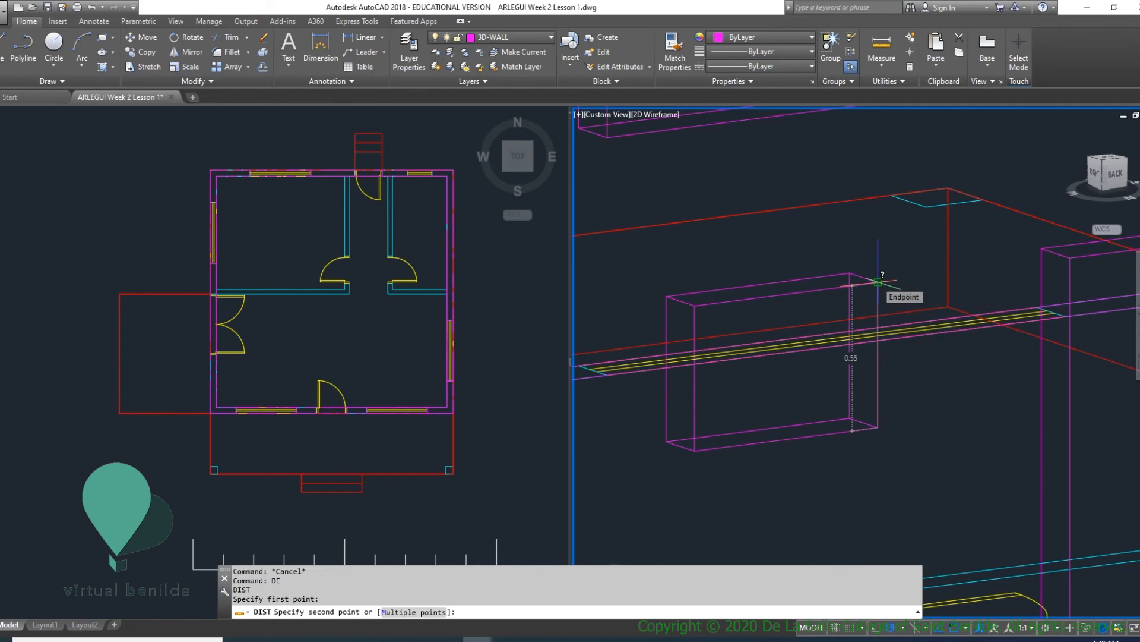
left_click(878, 281)
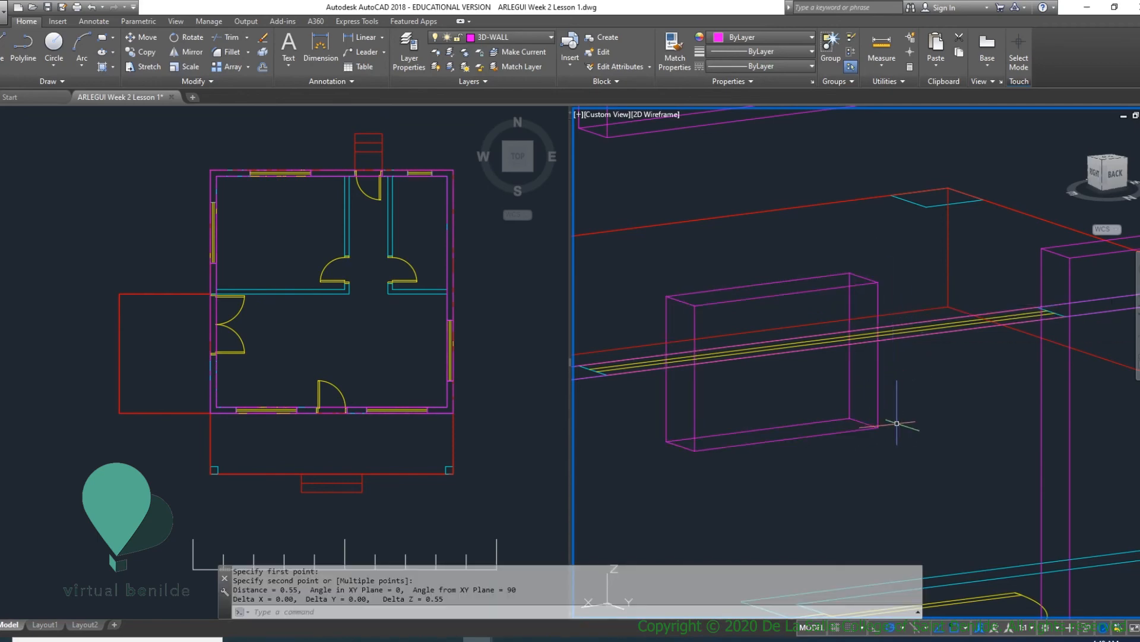
- Measure the sill height from the small window solid's bottom corner down to the window's corner in the floor plan
scroll(897, 410, "down", 5)
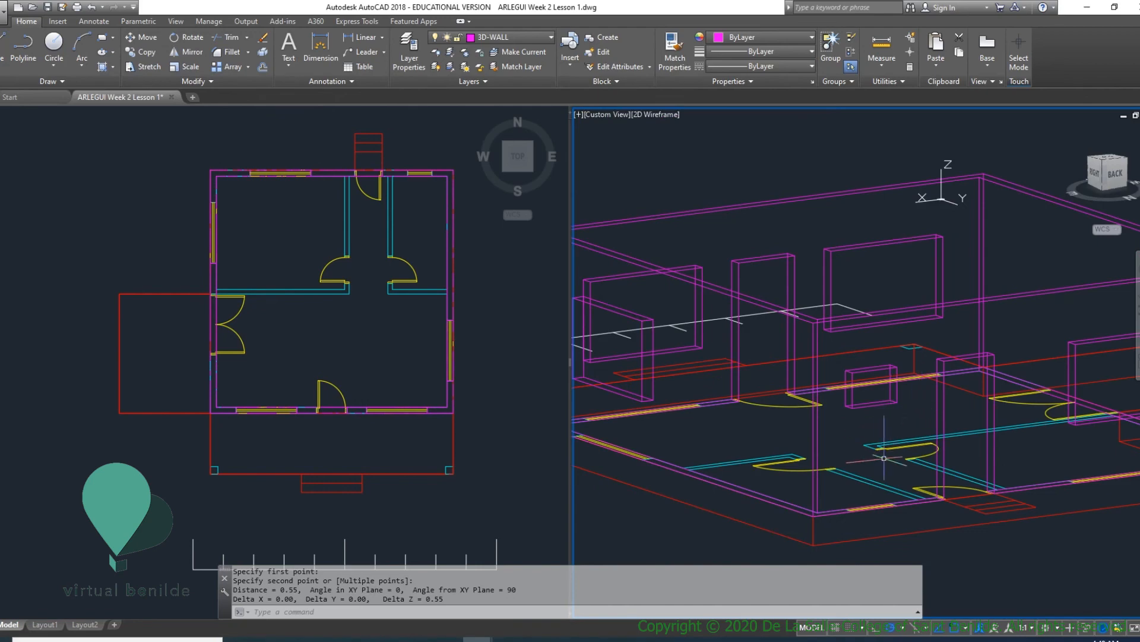
scroll(884, 458, "up", 3)
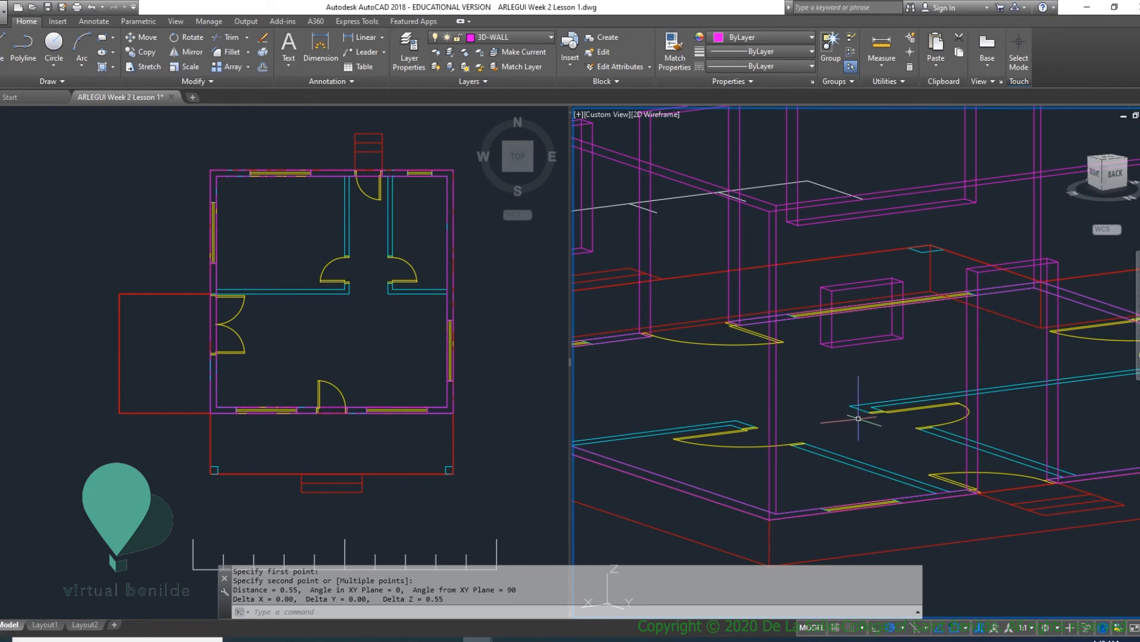
key("Return")
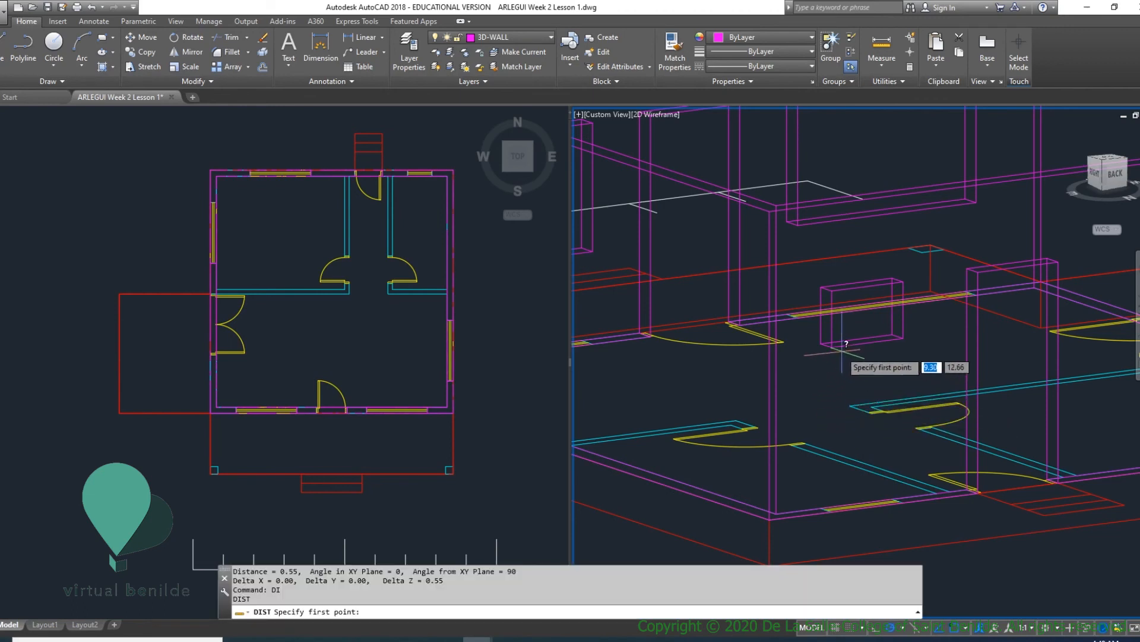
left_click(831, 349)
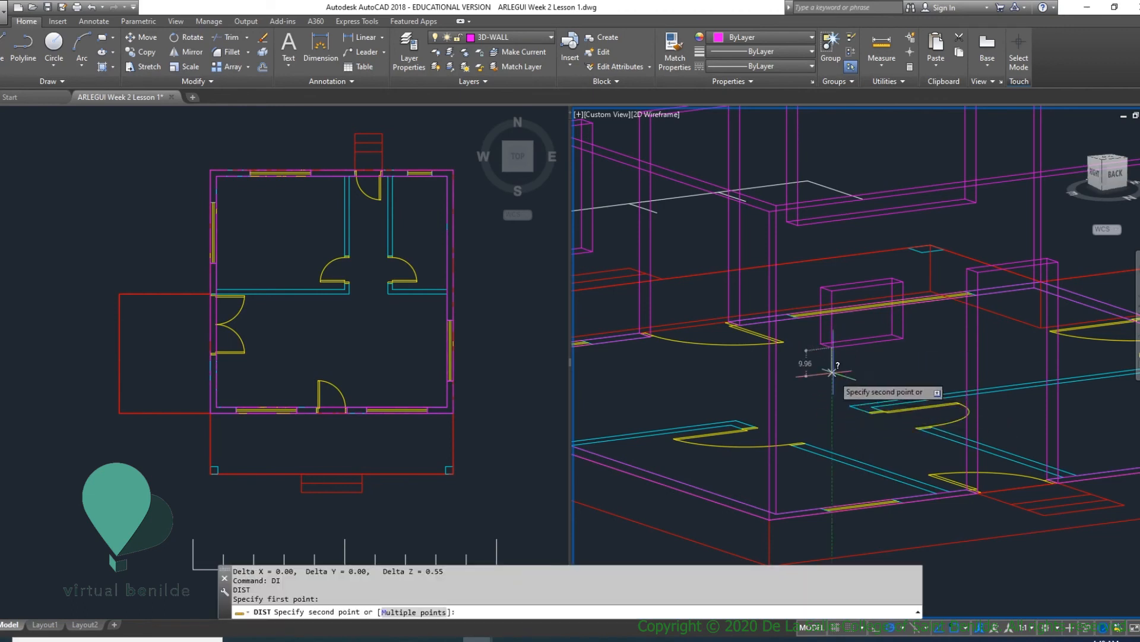
left_click(831, 510)
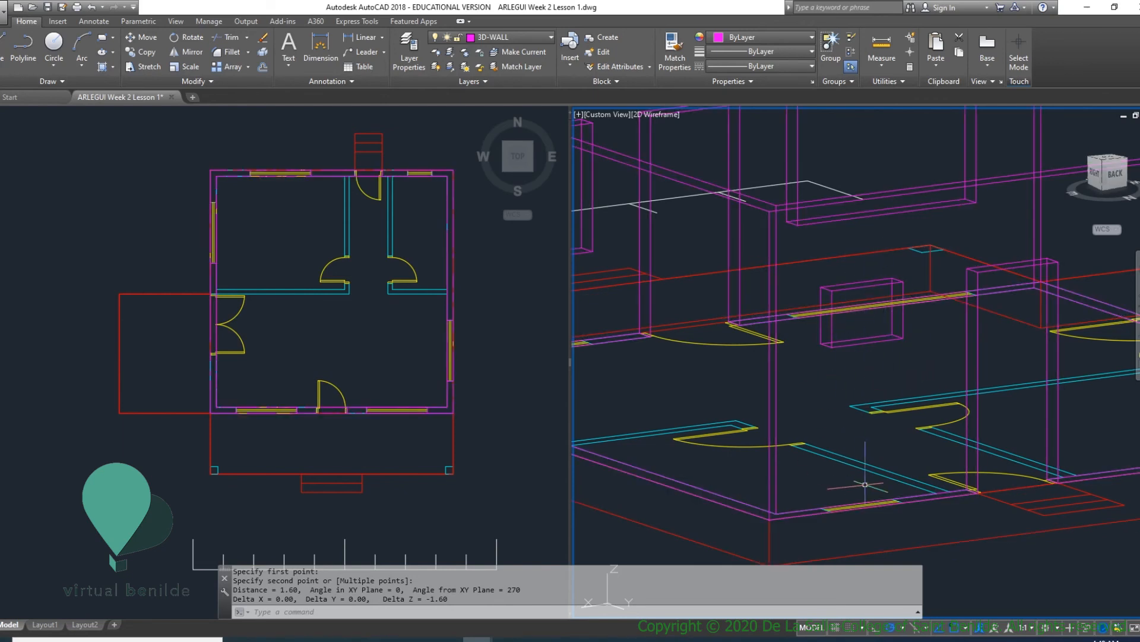
- Subtract the small back window solid from the exterior wall solid to cut its opening
scroll(868, 482, "down", 5)
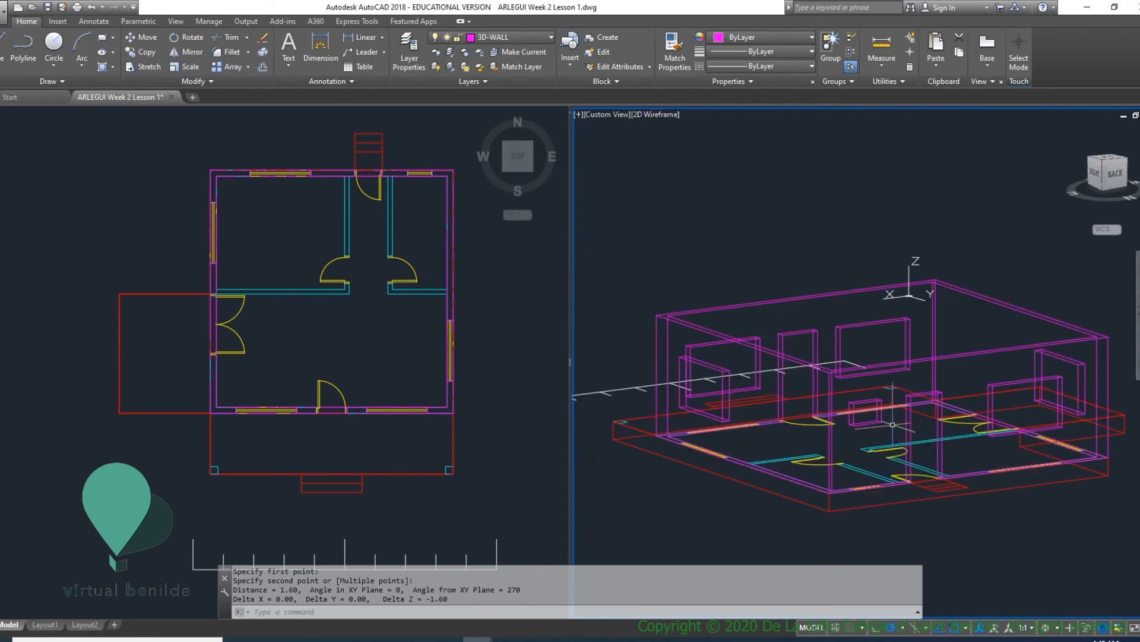
scroll(888, 418, "up", 4)
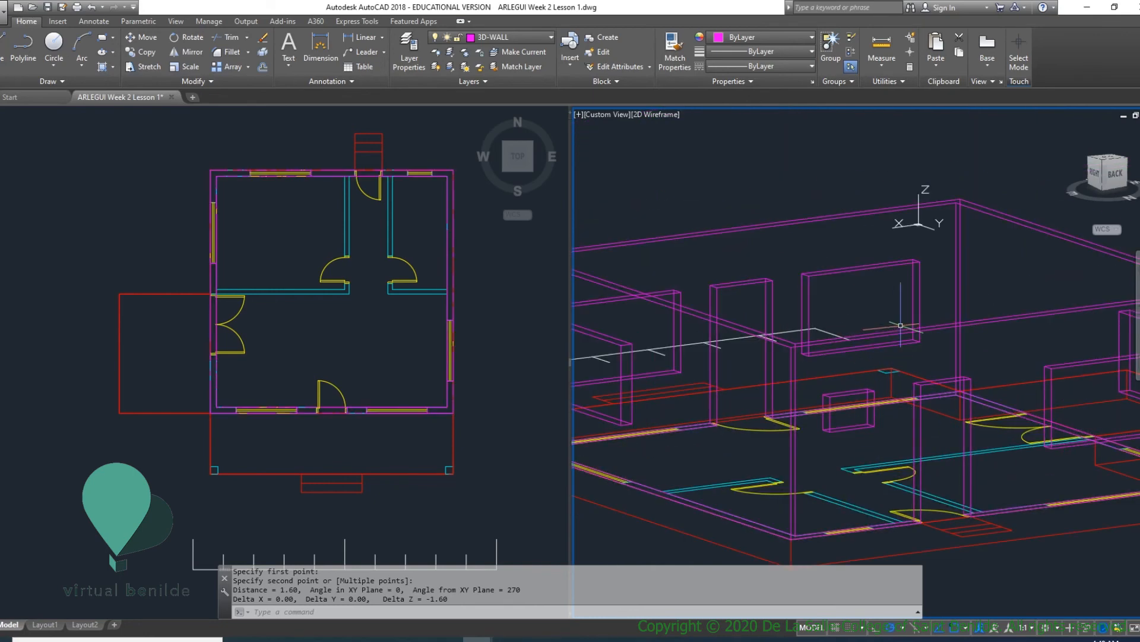
key("Return")
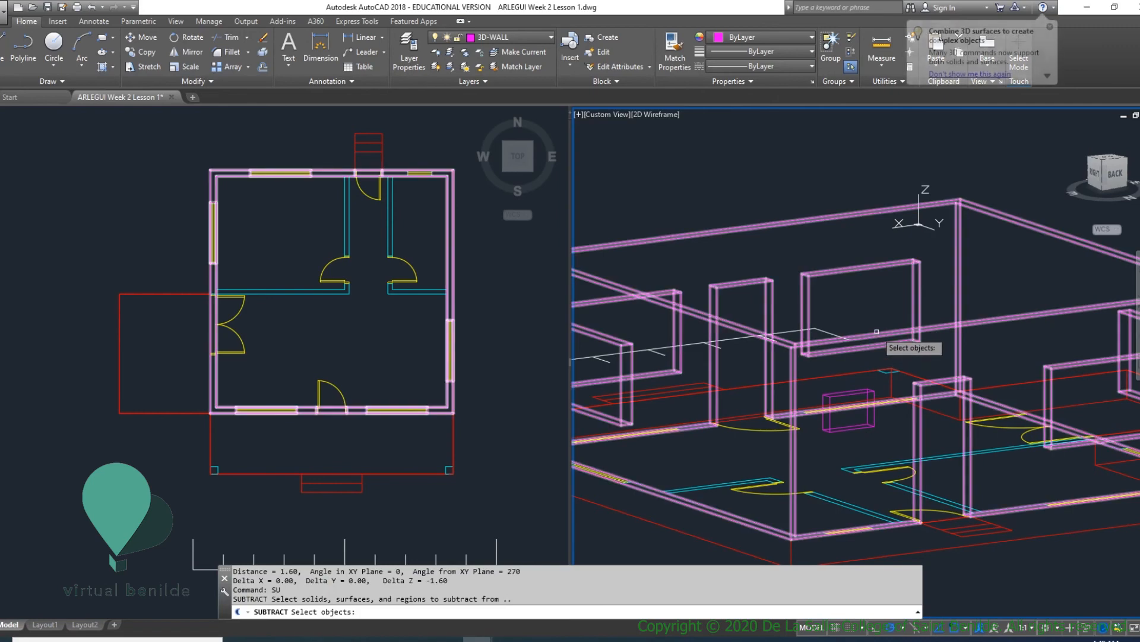
left_click(902, 345)
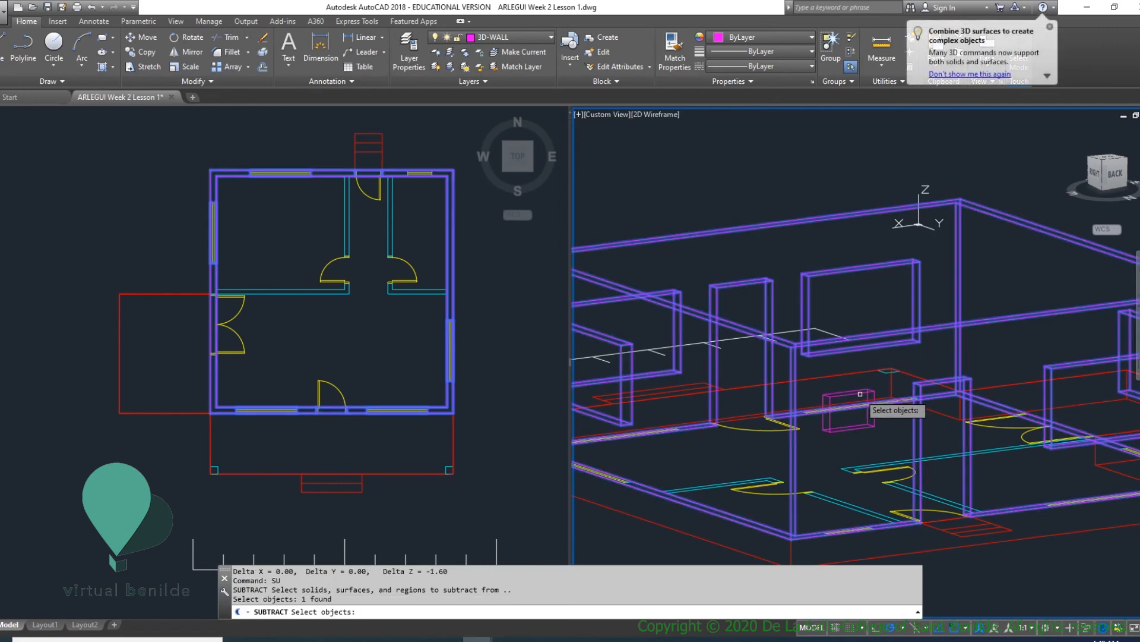
key("Return")
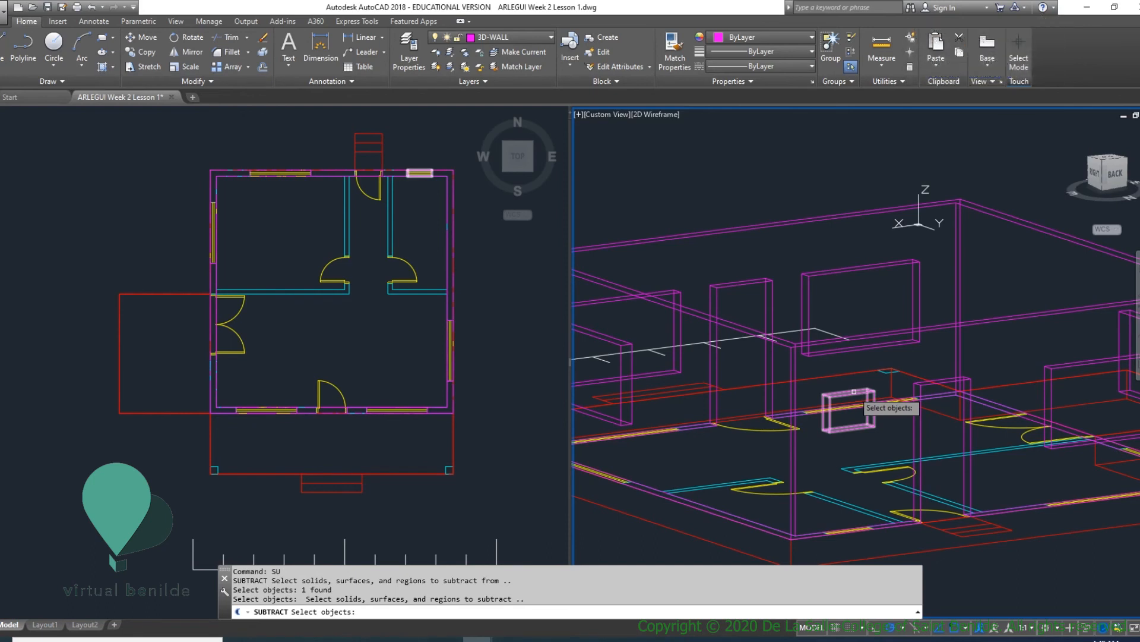
left_click(854, 391)
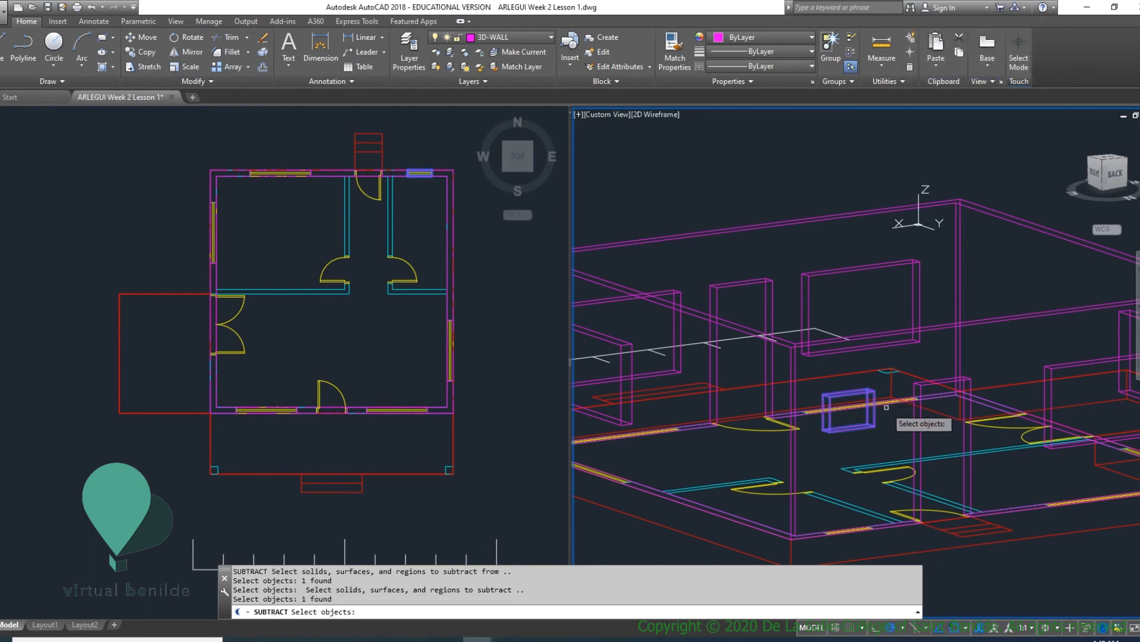
key("Return")
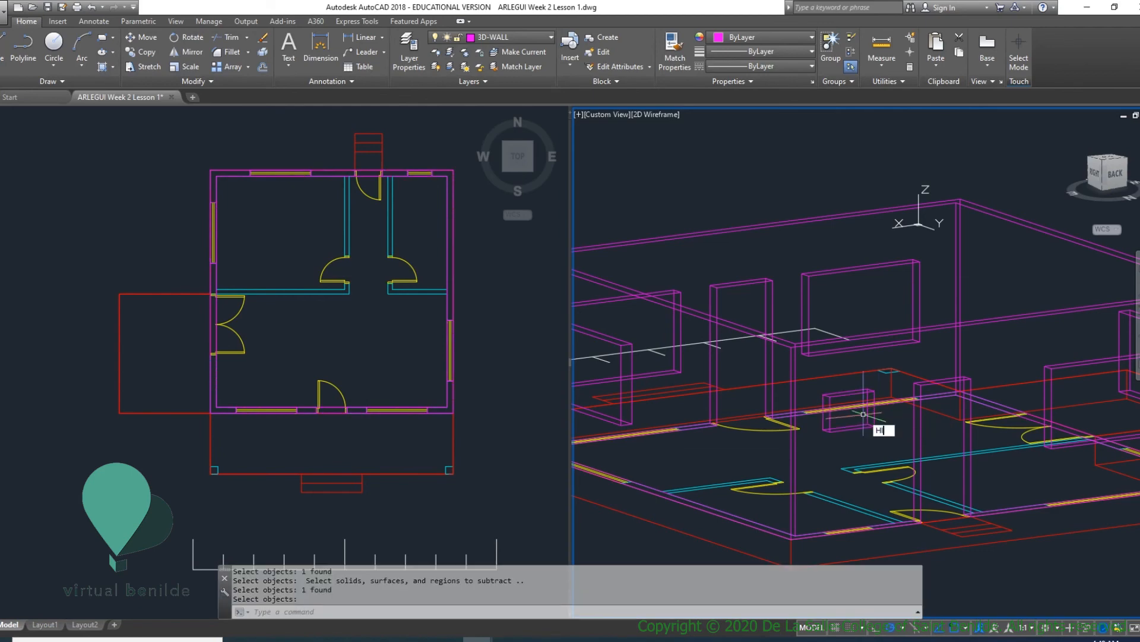
- Check the rear wall openings with hidden lines removed, and regenerate the wireframe display
type("HI")
key("Return")
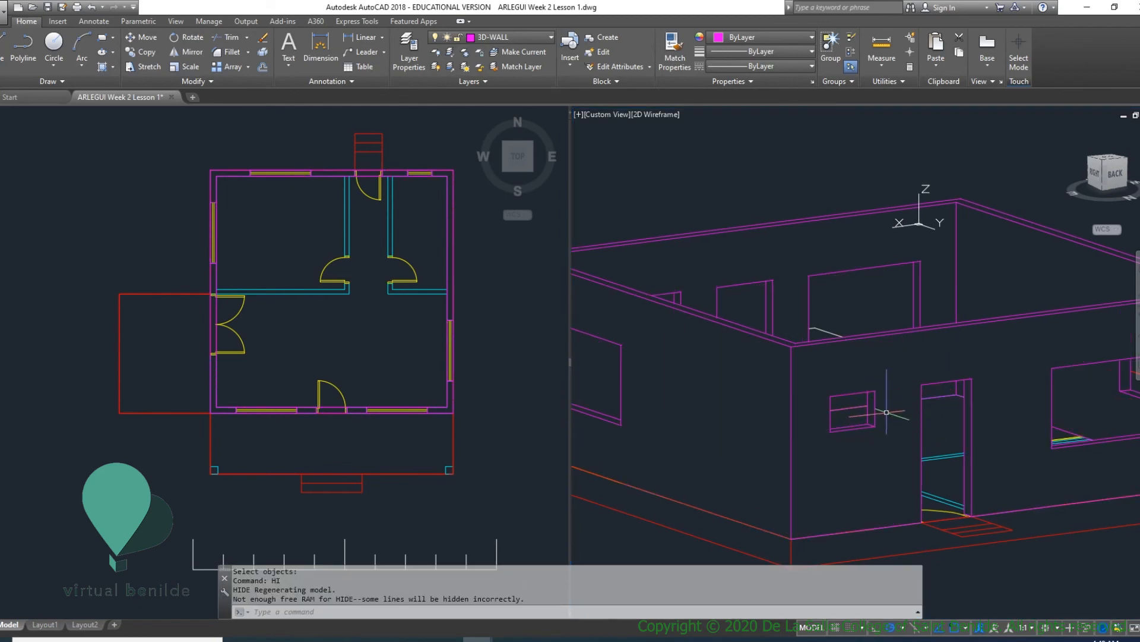
type("RE")
key("Return")
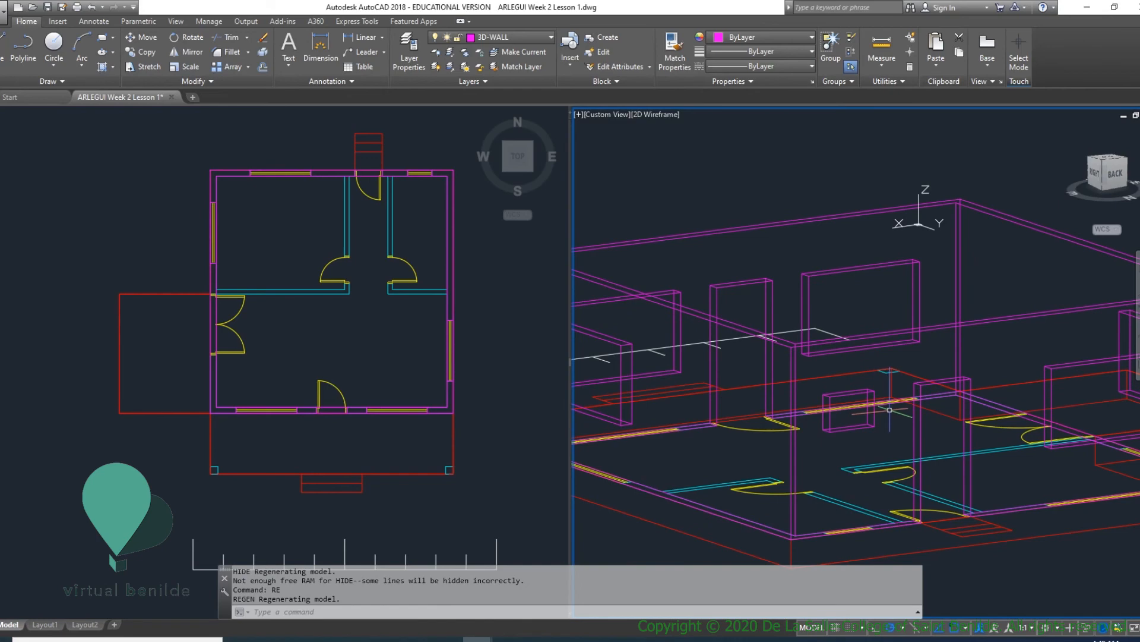
- Examine the wall model from the front, including the porch slab and front steps, at several zoom levels
scroll(890, 410, "down", 5)
middle_click_drag(891, 410, 848, 387, "shift")
scroll(848, 388, "up", 5)
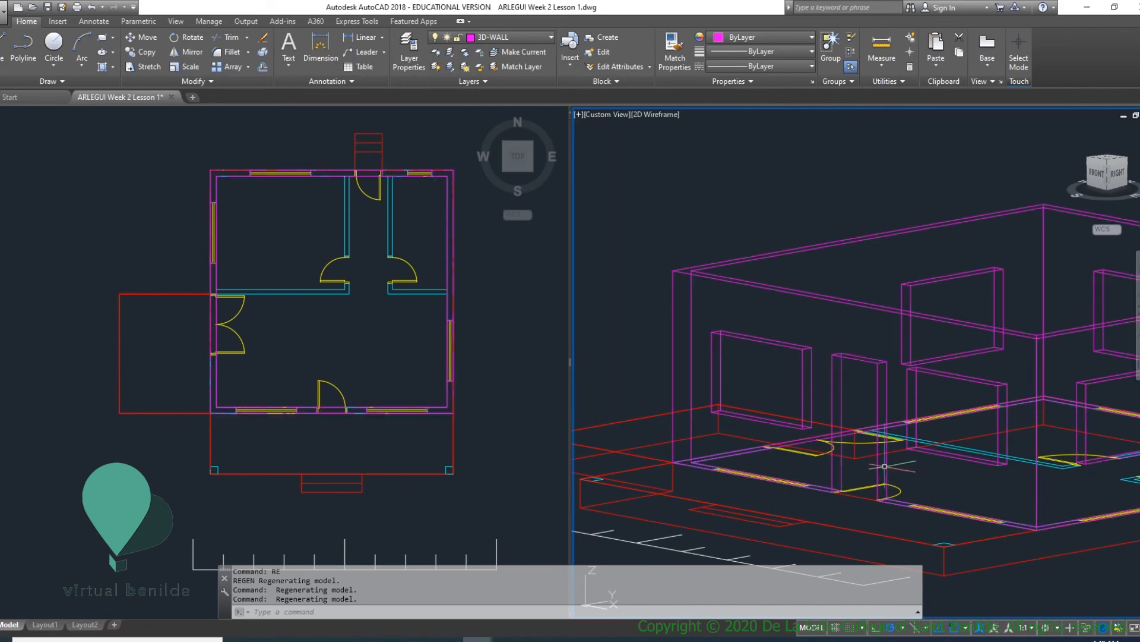
middle_click_drag(867, 371, 822, 412, "shift")
scroll(866, 397, "down", 6)
scroll(855, 425, "up", 4)
scroll(822, 411, "up", 3)
scroll(707, 408, "down", 3)
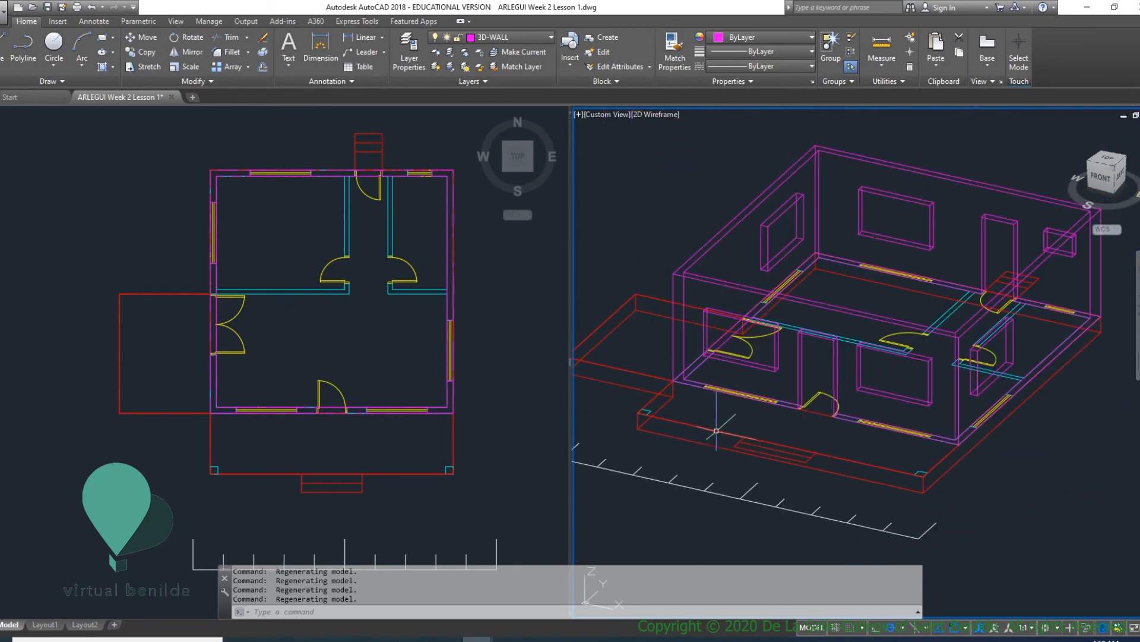
left_click(701, 431)
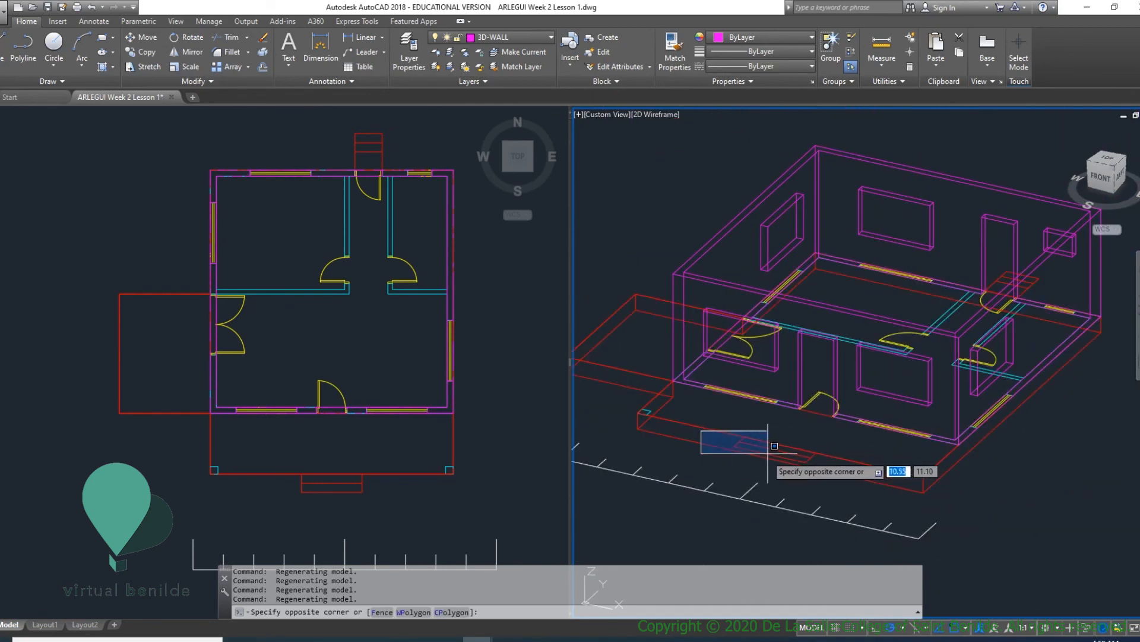
scroll(769, 451, "up", 6)
key("Escape")
scroll(752, 420, "down", 5)
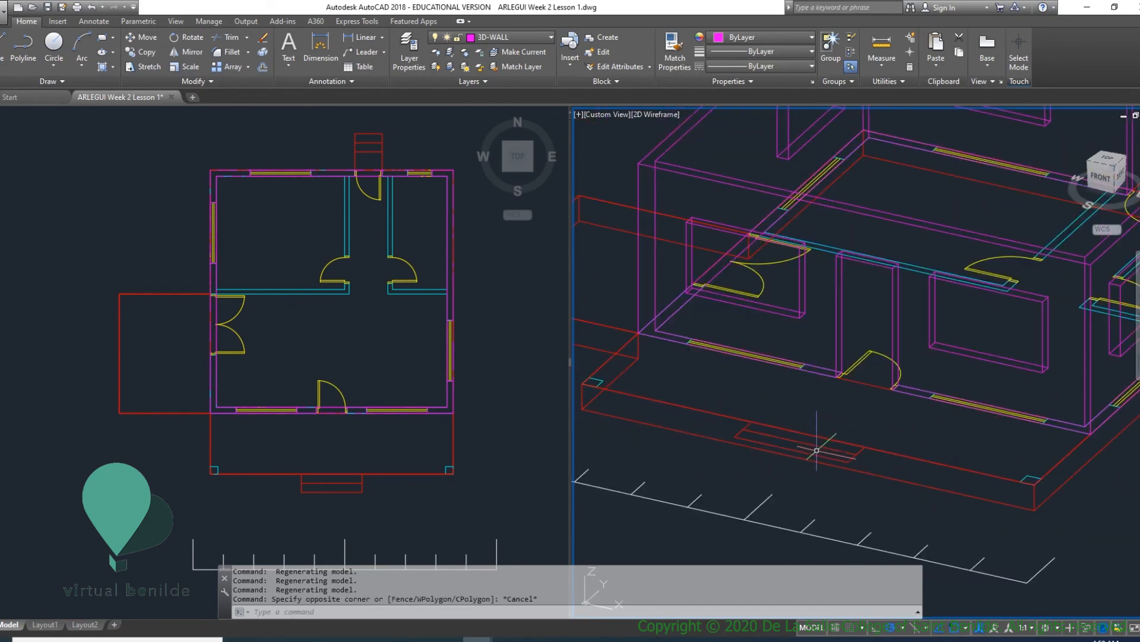
scroll(798, 435, "up", 3)
scroll(798, 435, "down", 5)
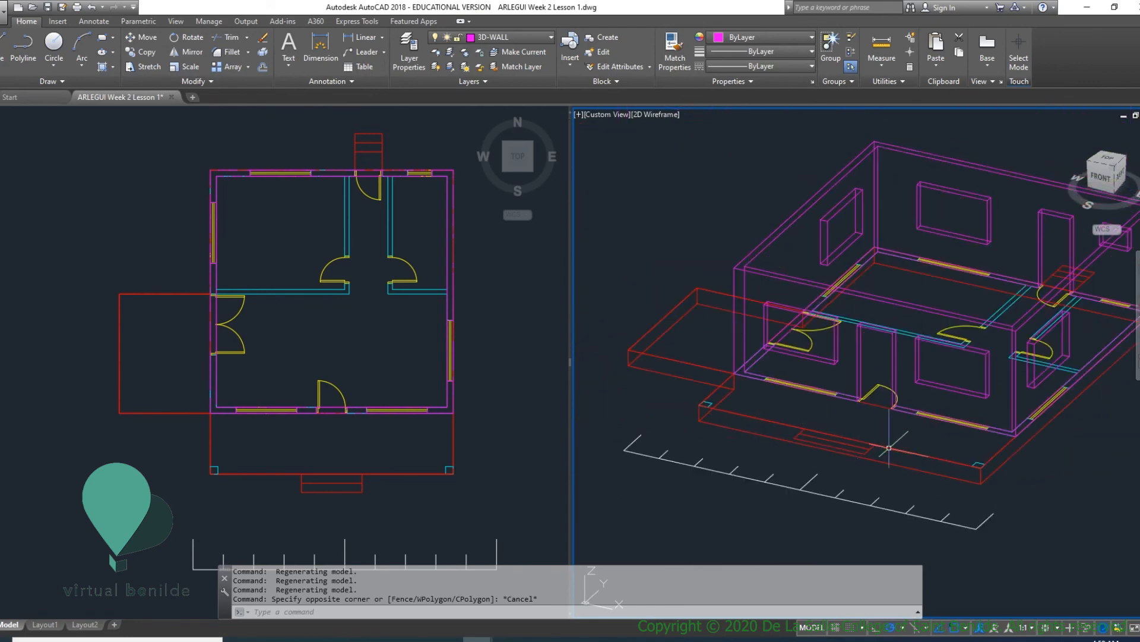
- Examine the front step outlines against the edge of the porch slab
scroll(997, 475, "up", 4)
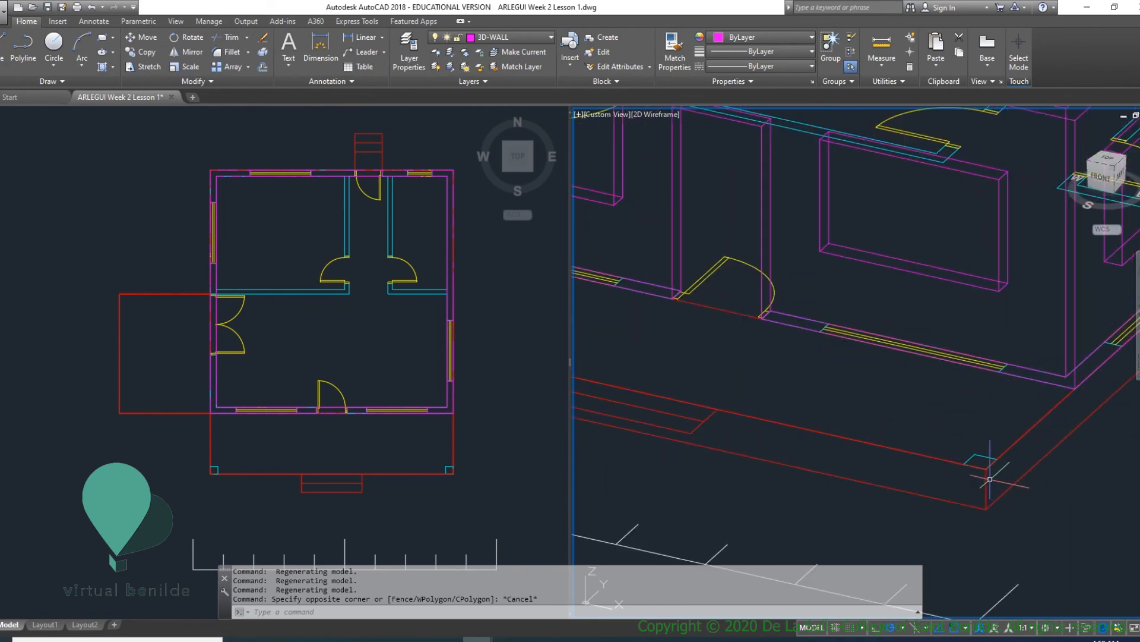
middle_click_drag(695, 426, 897, 447)
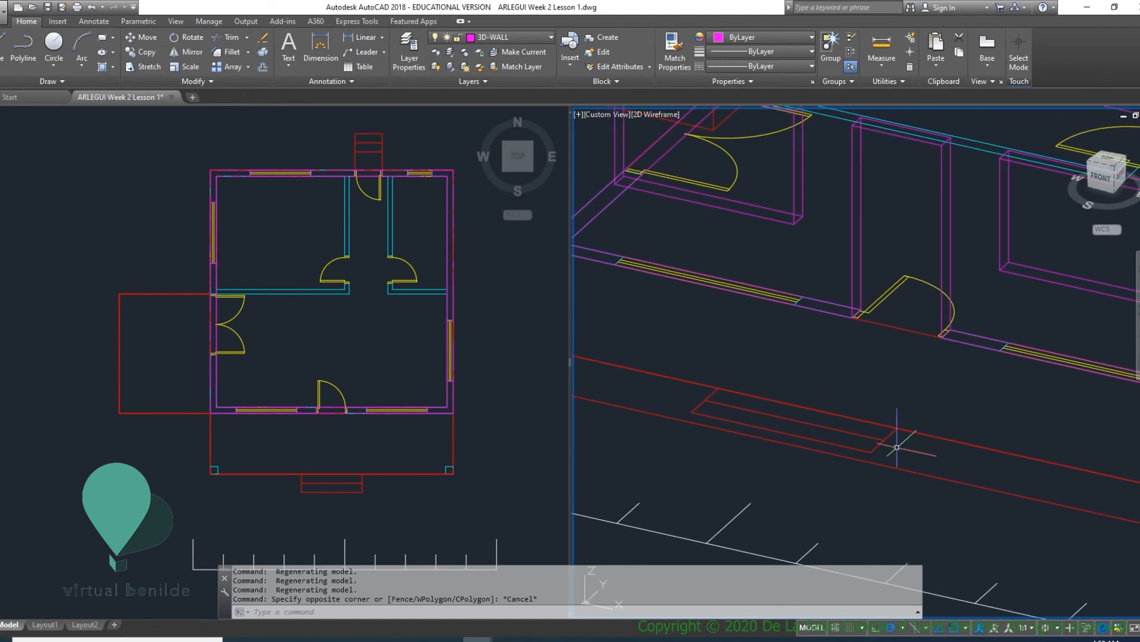
middle_click_drag(910, 433, 929, 501)
scroll(929, 499, "down", 4)
scroll(929, 500, "up", 4)
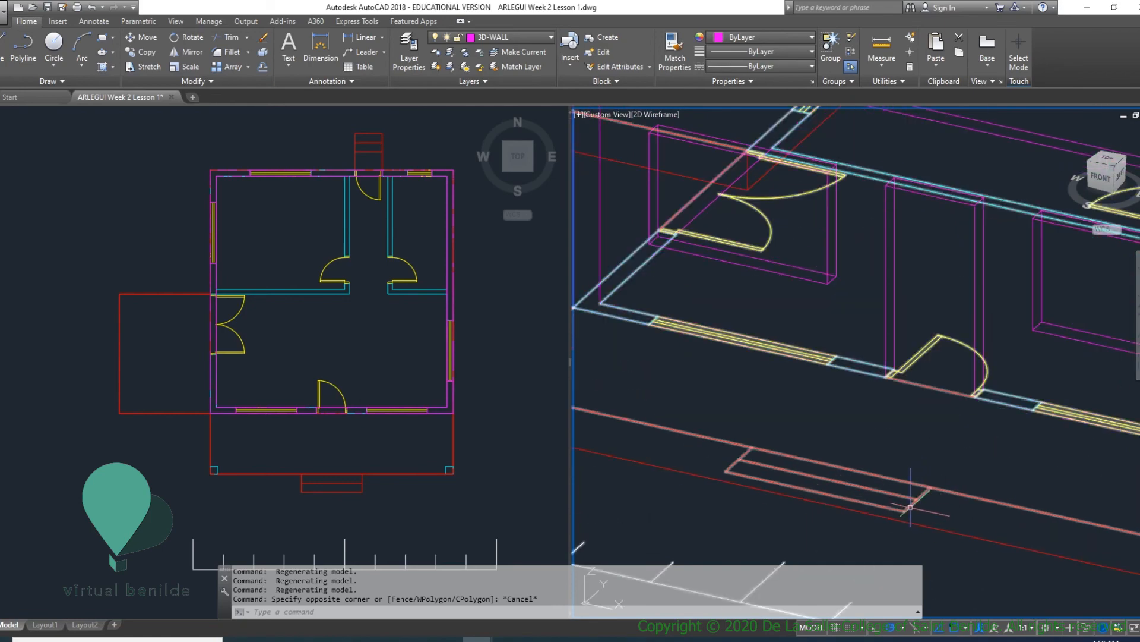
scroll(830, 482, "down", 5)
scroll(906, 488, "up", 2)
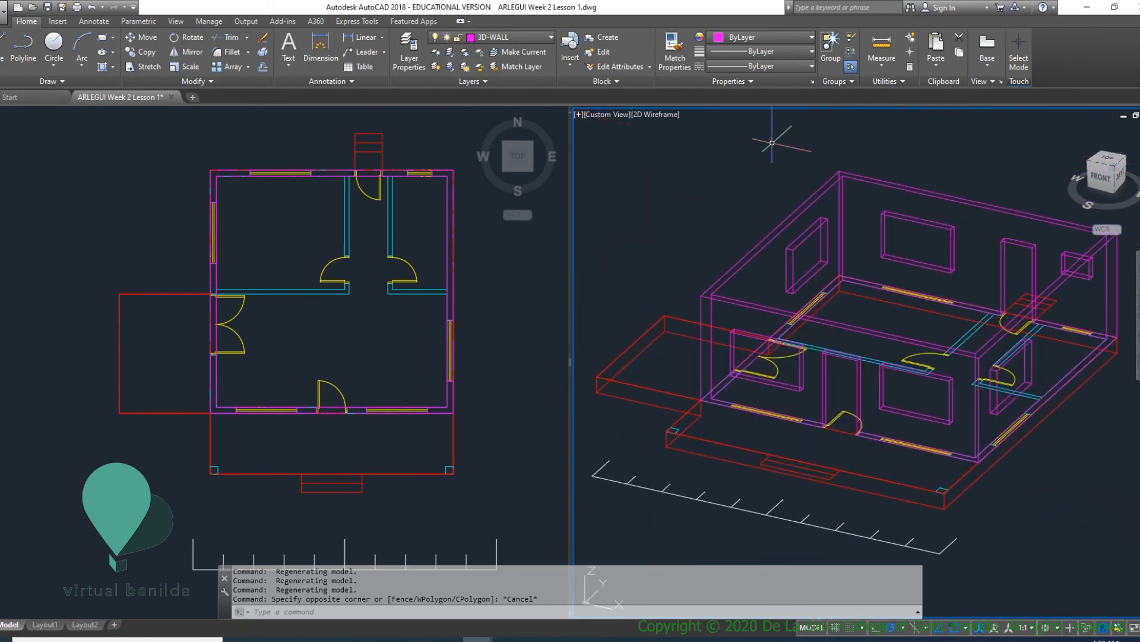
- Make 3D-FLOR the current layer and draw a 2.00 by 0.30 rectangle over each of the two front step treads in the plan
scroll(830, 470, "up", 5)
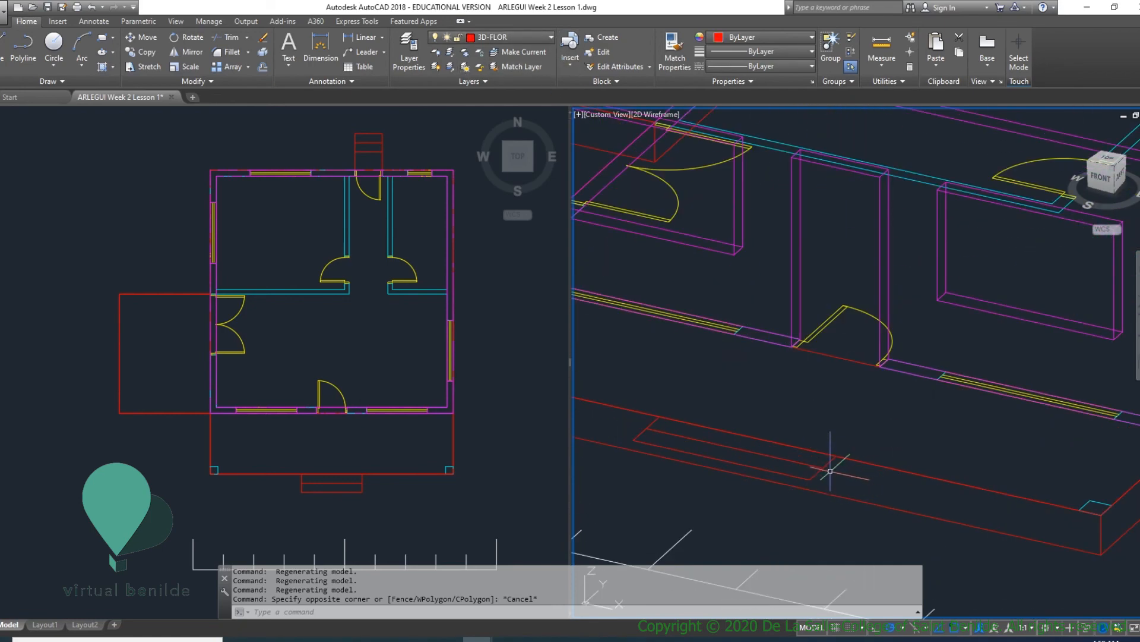
scroll(333, 392, "up", 6)
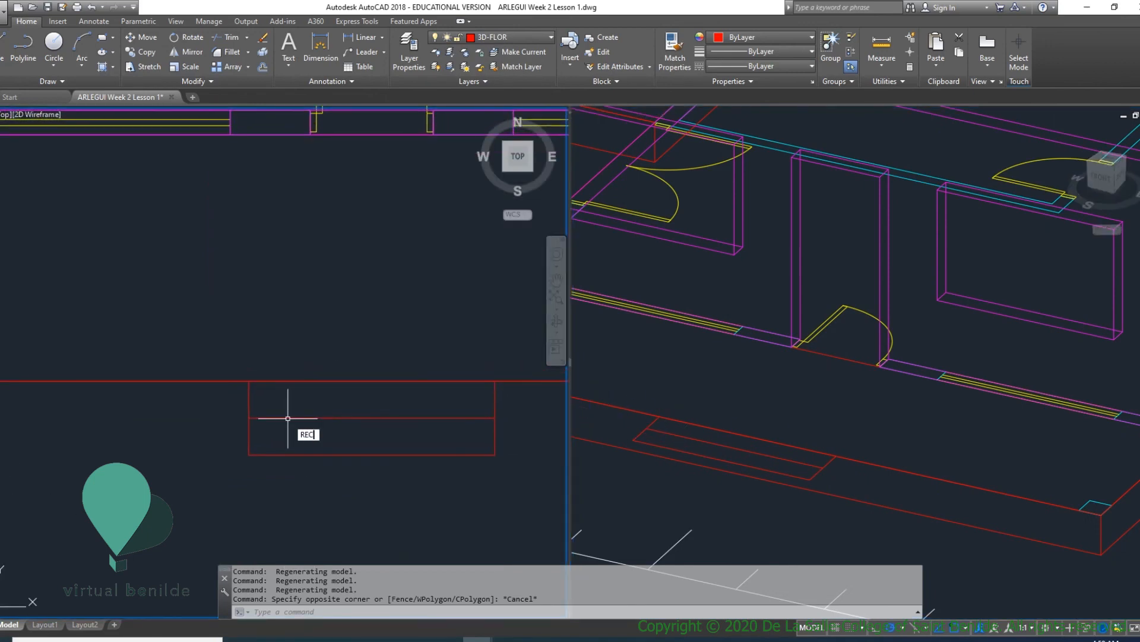
key("Return")
left_click(249, 418)
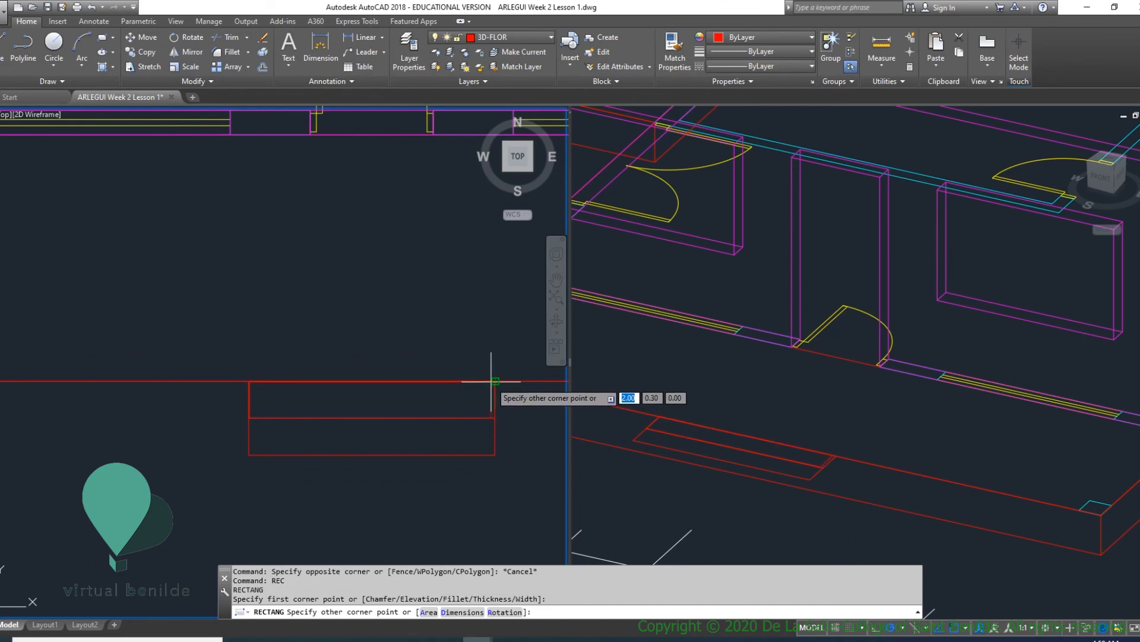
left_click(492, 380)
key("Return")
left_click(249, 454)
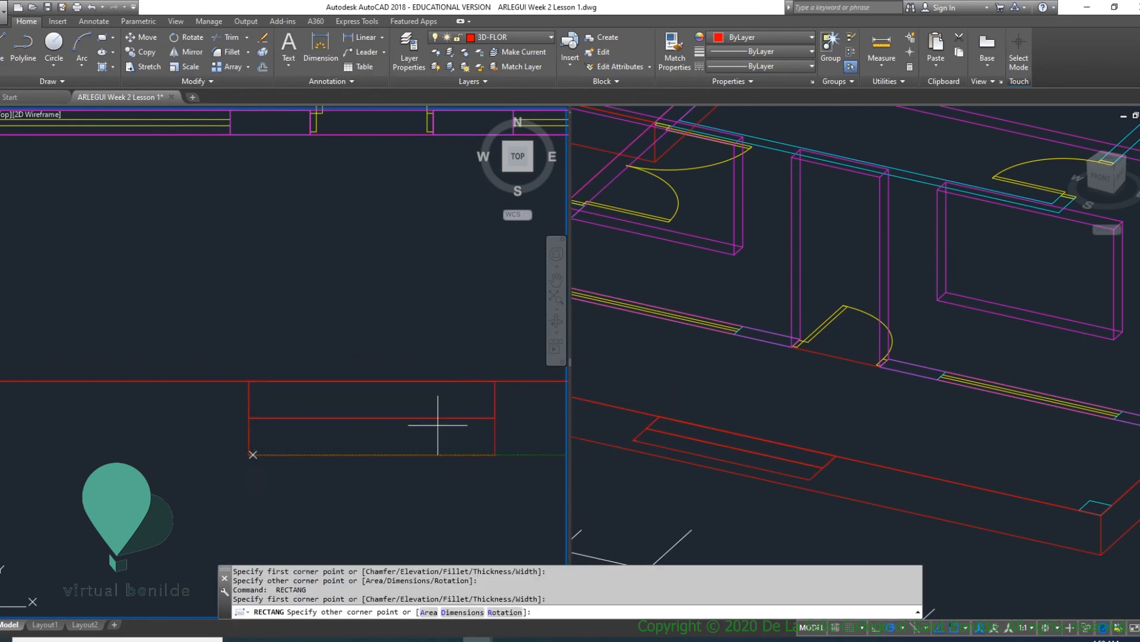
left_click(813, 465)
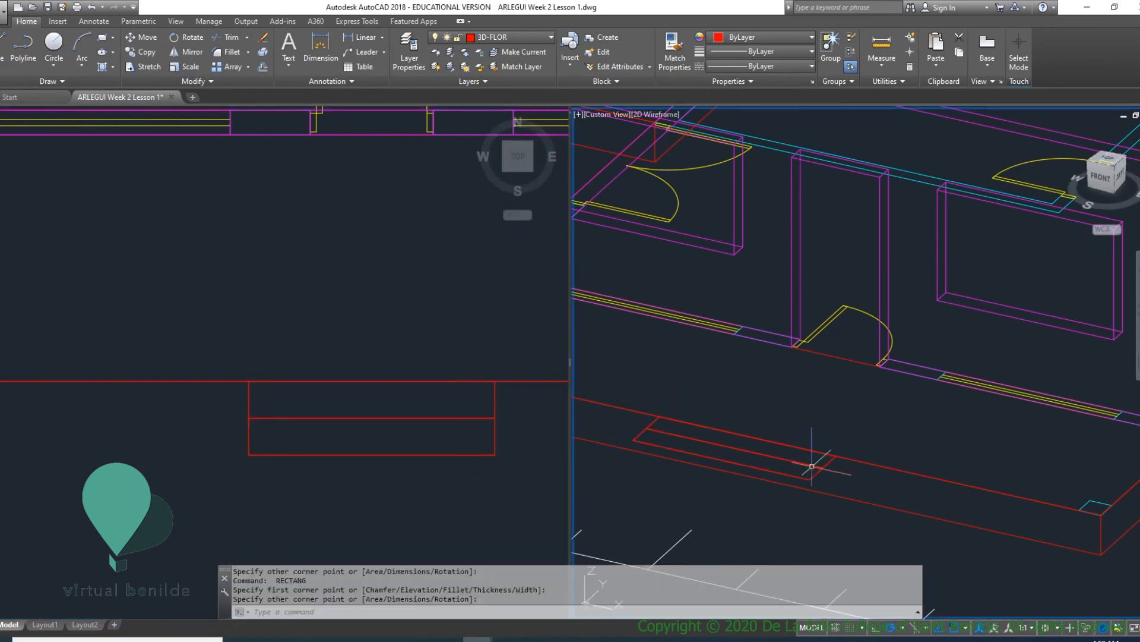
key("Escape")
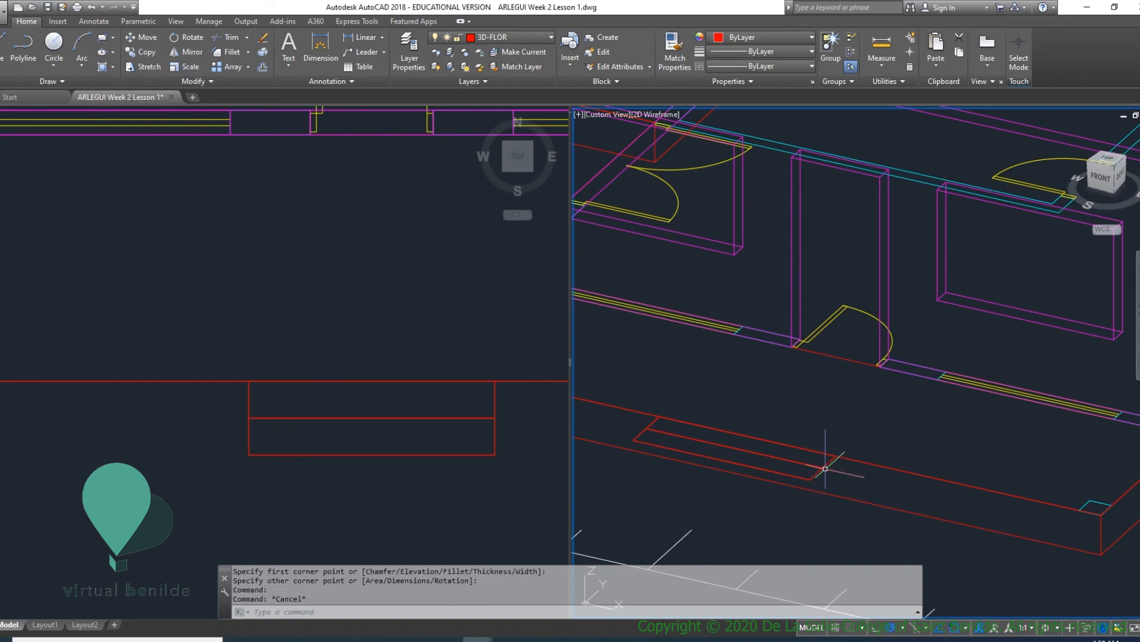
- Extrude both front step rectangles to a height of 0.15
scroll(827, 463, "up", 2)
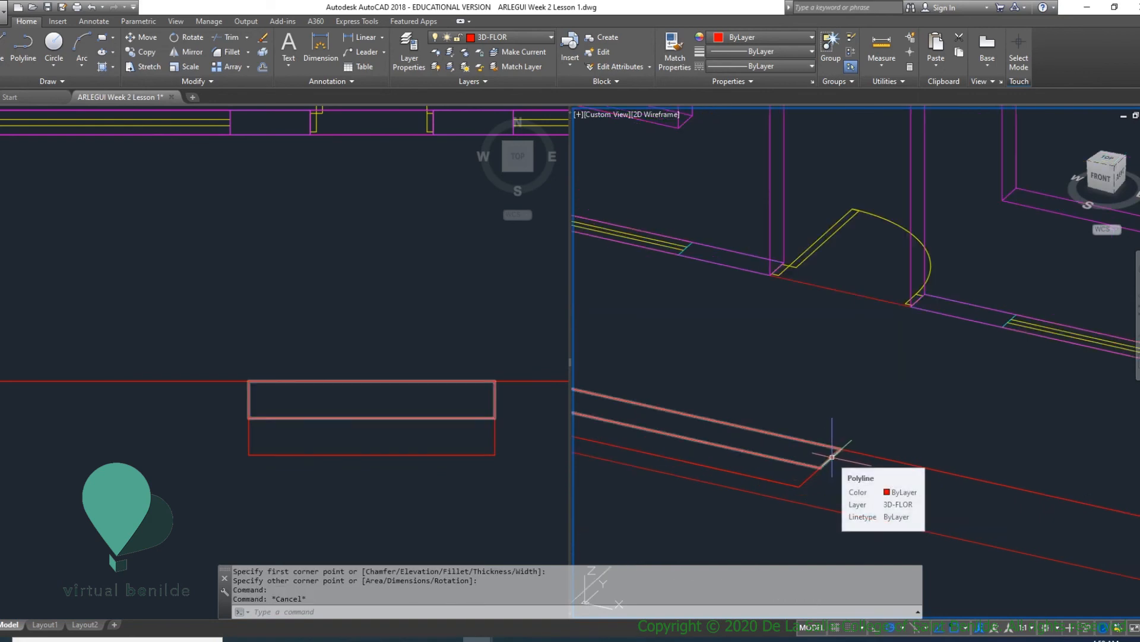
type("x")
key("Escape")
key("Escape")
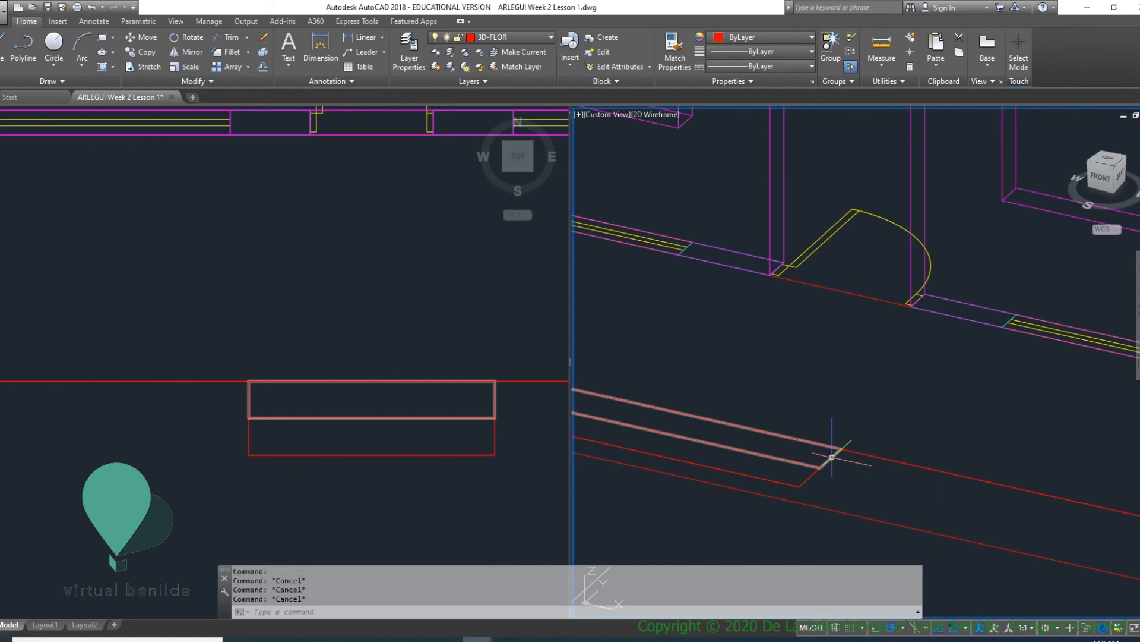
key("Return")
left_click(831, 458)
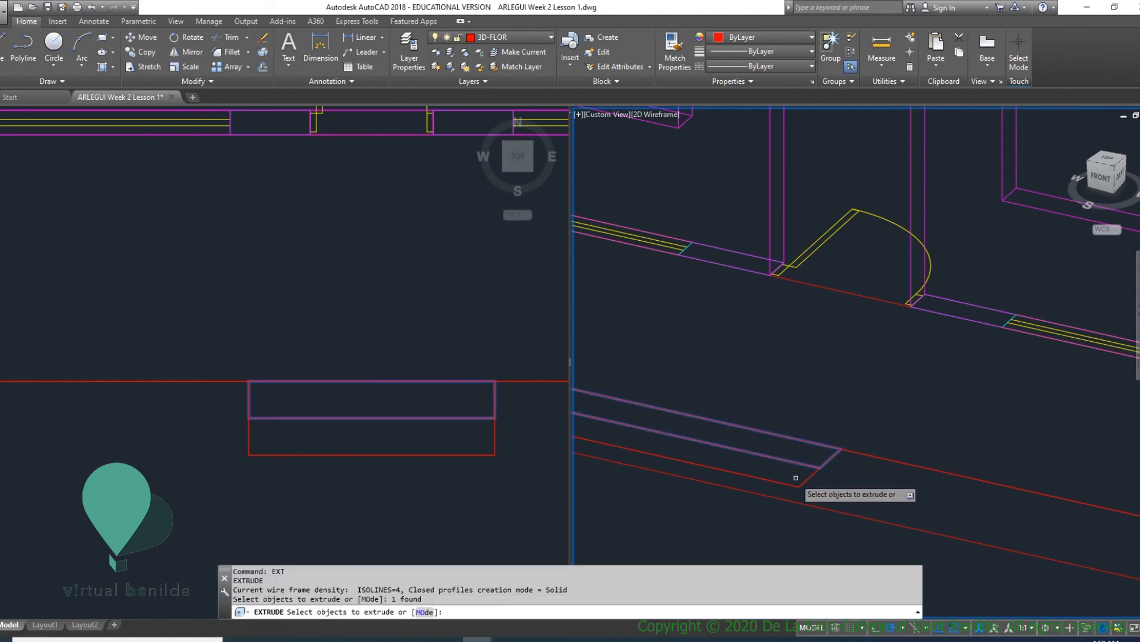
left_click(798, 484)
key("Return")
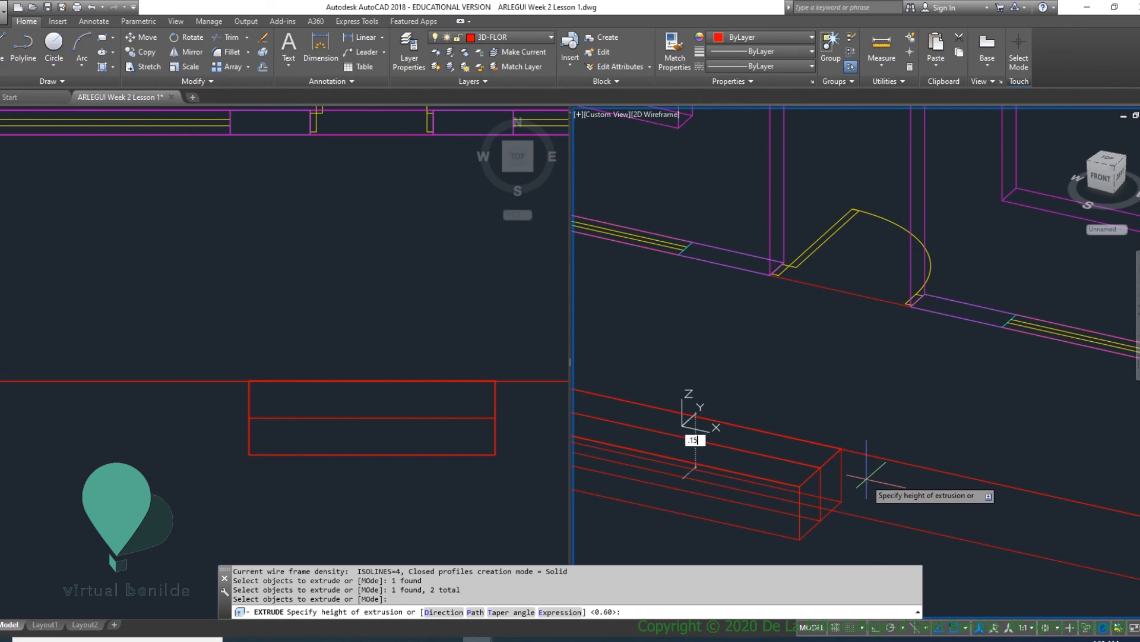
key("Return")
scroll(840, 470, "up", 4)
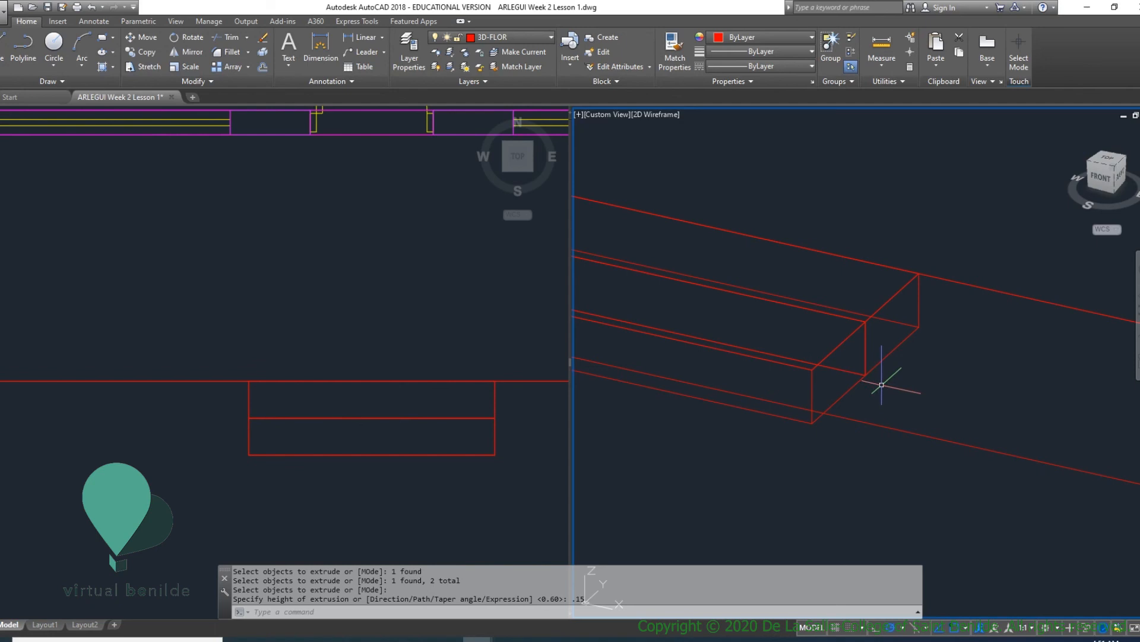
key("Return")
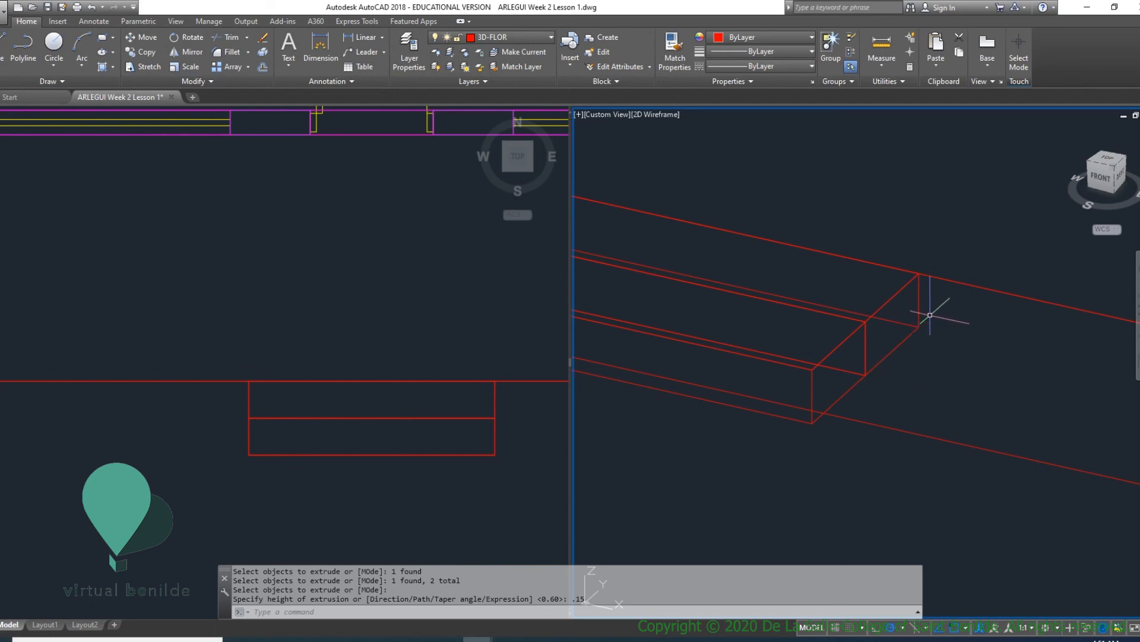
left_click(919, 300)
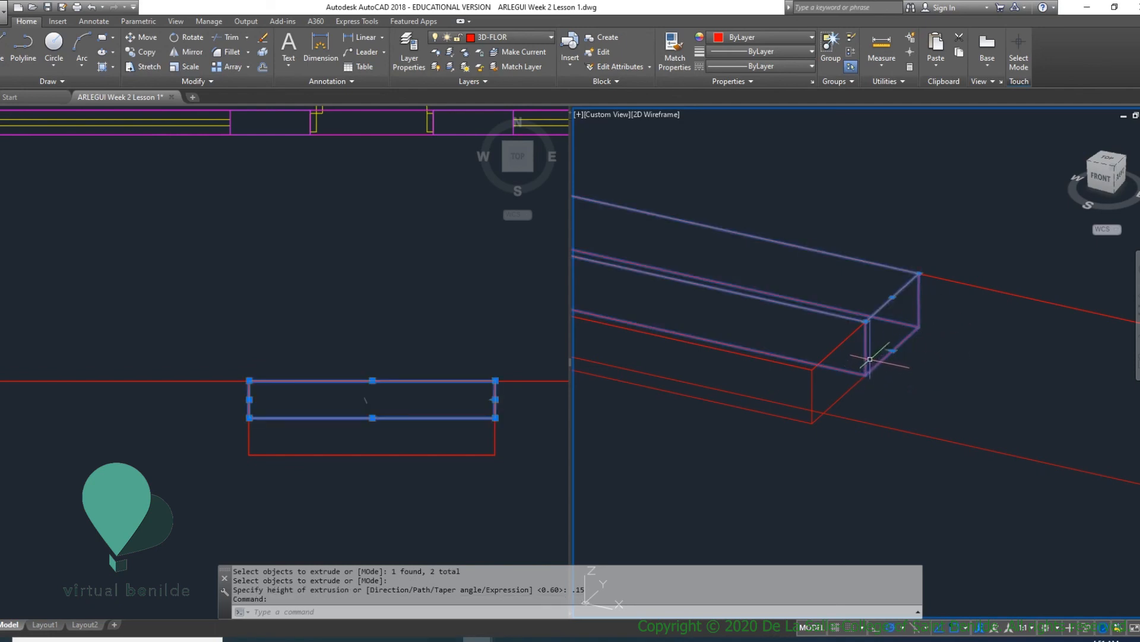
left_click(864, 383)
key("Escape")
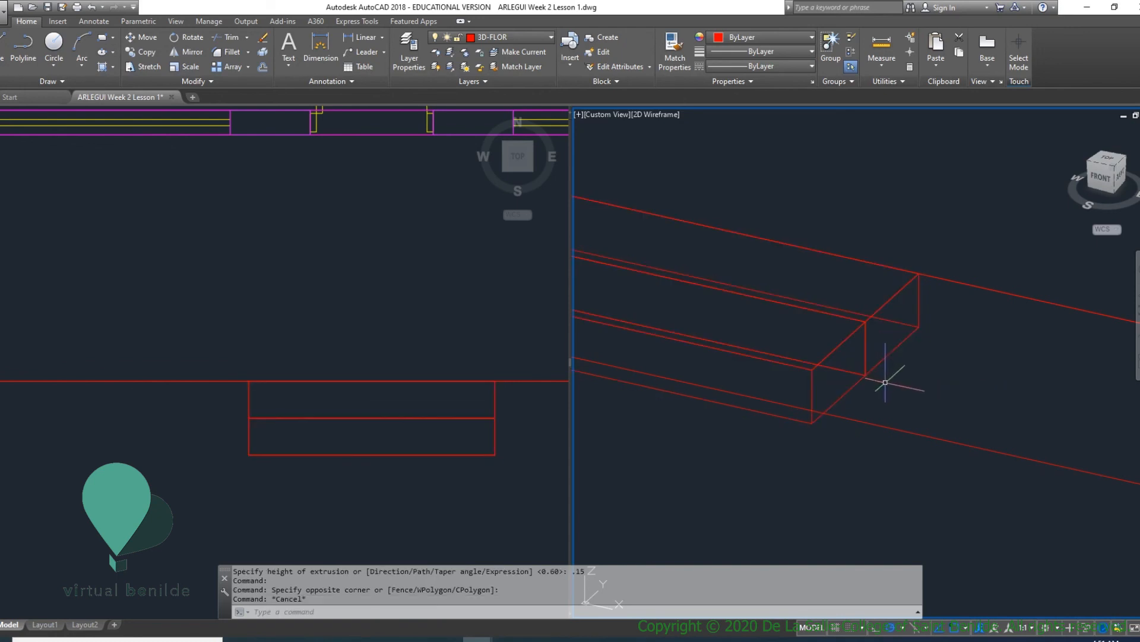
key("Escape")
- Move both front step solids straight down by one step height, from the upper step's top corner to its bottom corner
type("m")
key("Return")
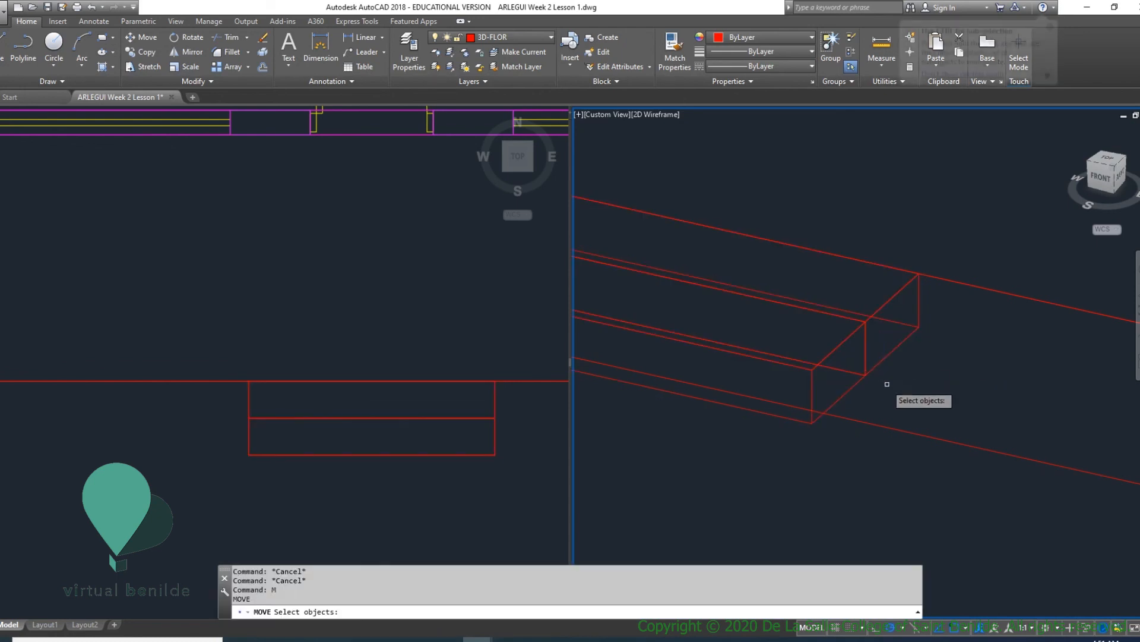
left_click(884, 384)
left_click(856, 368)
key("Return")
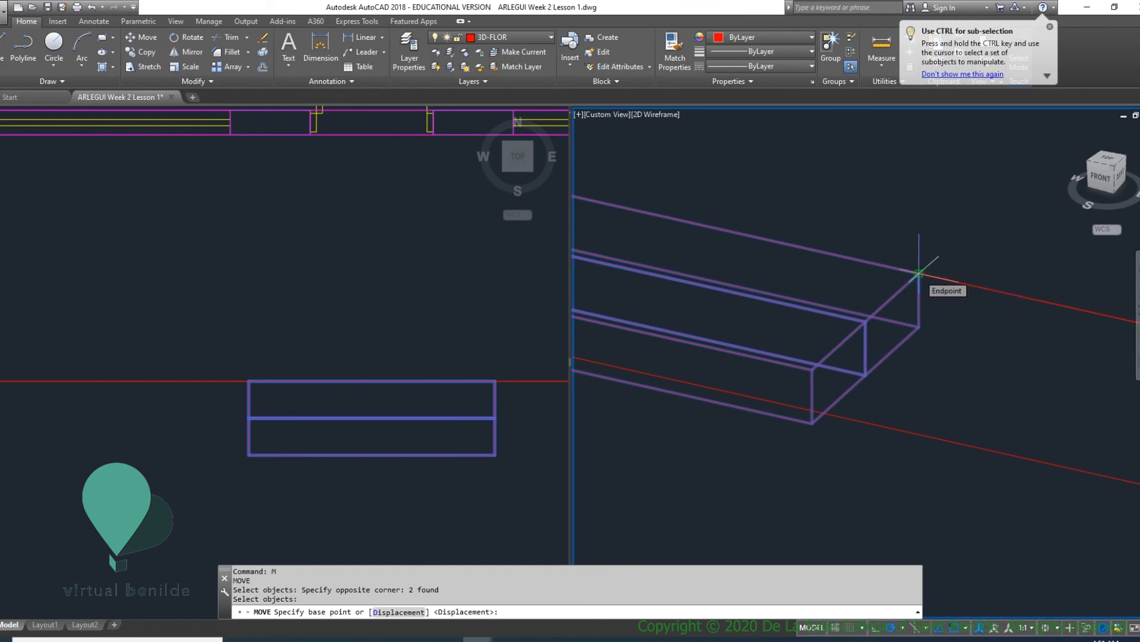
left_click(919, 274)
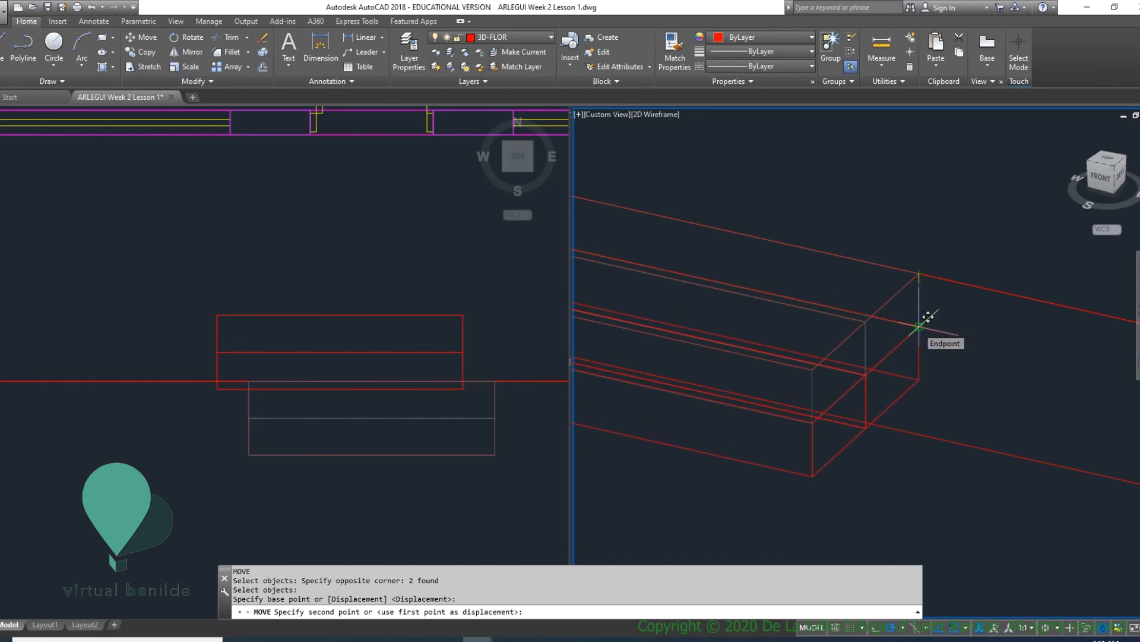
left_click(919, 326)
middle_click_drag(1006, 377, 918, 338)
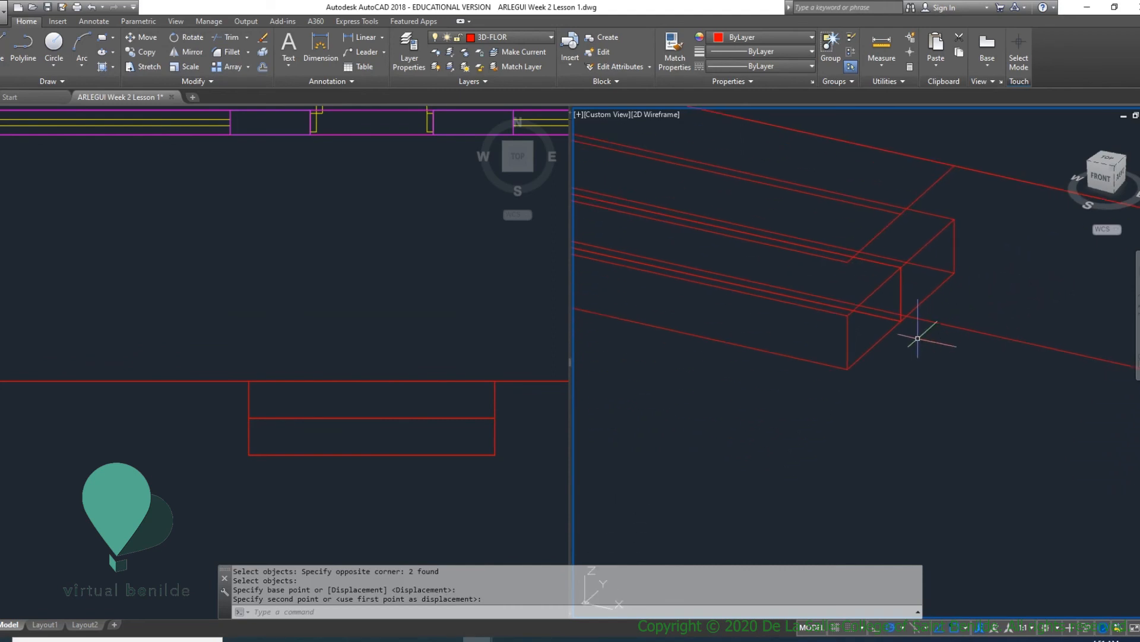
- Move the outer front step solid down by one more step height so its top meets the inner step's bottom edge
key("Return")
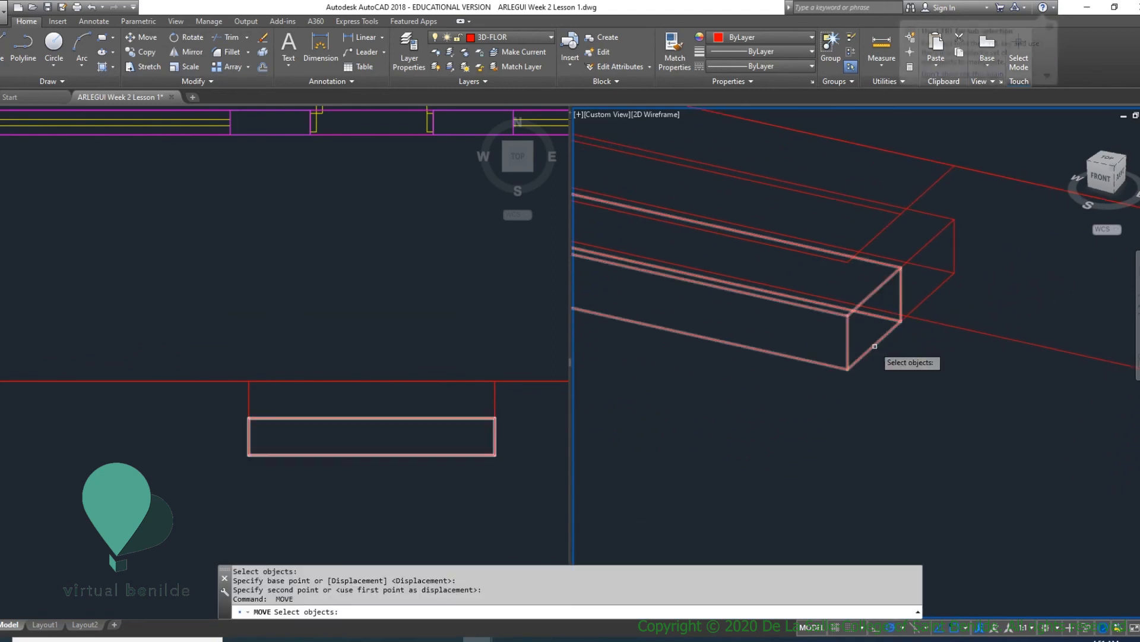
left_click(879, 344)
key("Return")
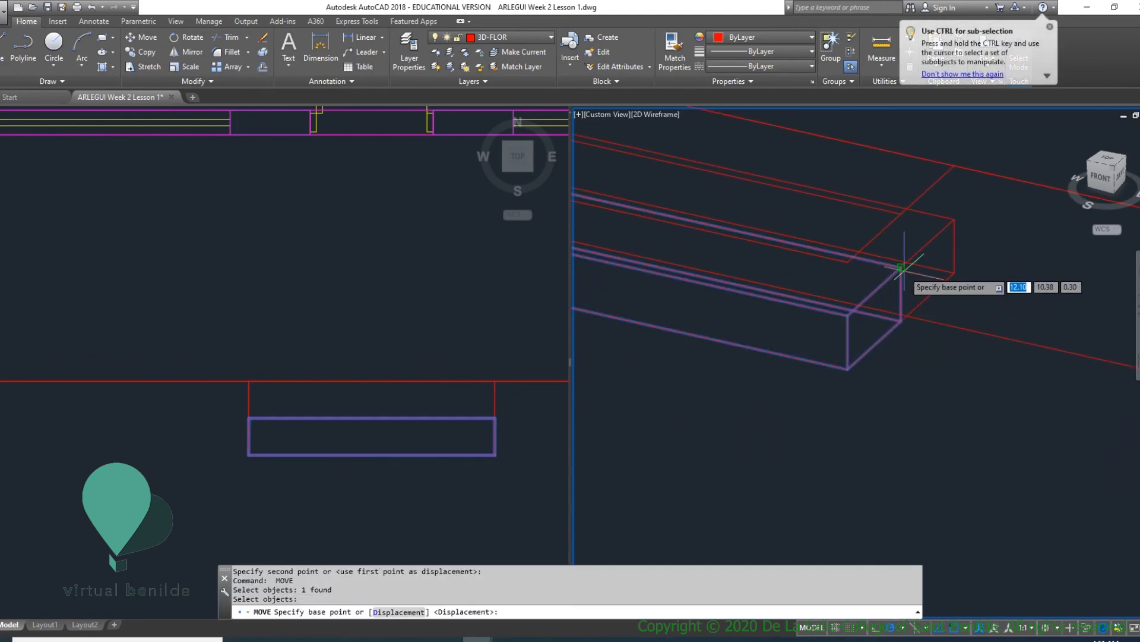
left_click(902, 268)
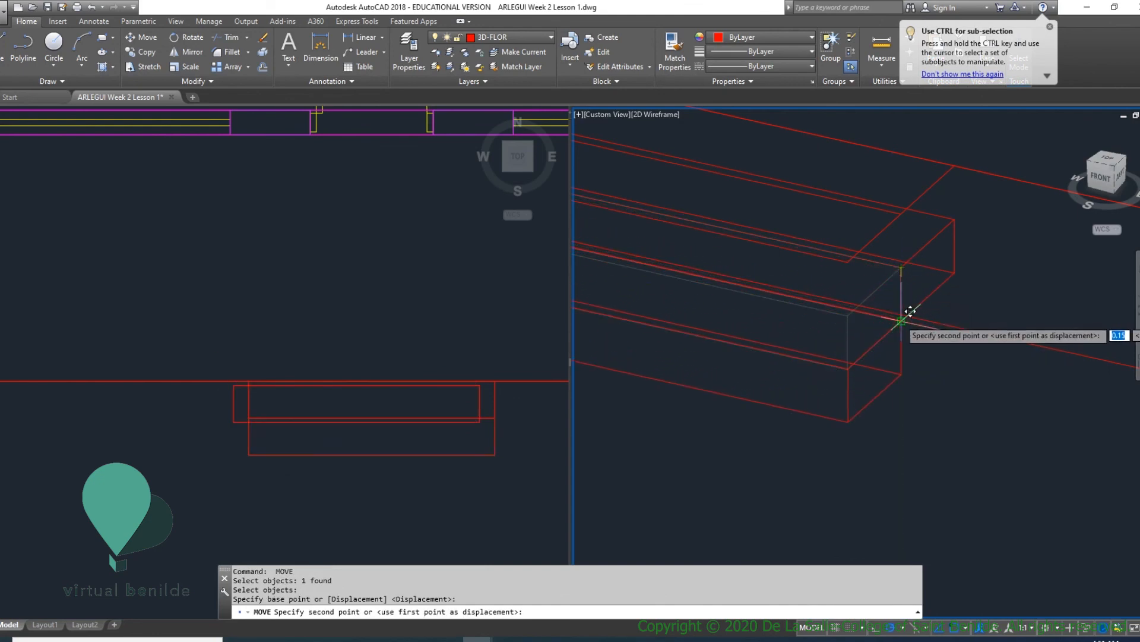
left_click(903, 319)
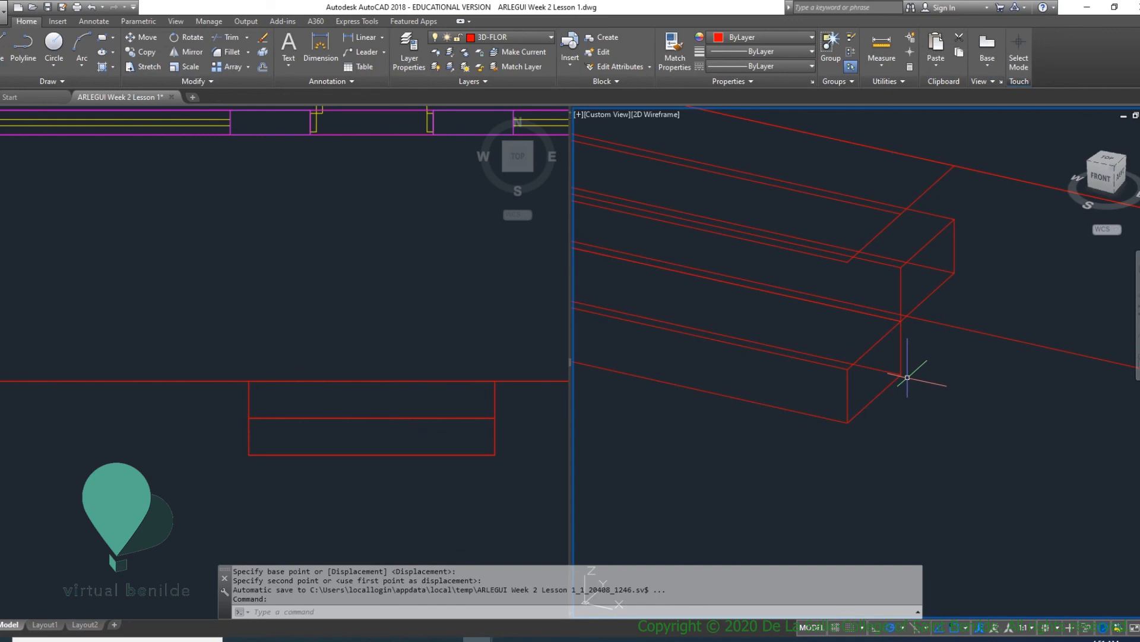
- Check the coordinates of the lower front step's bottom inner corner with ID
type("ID")
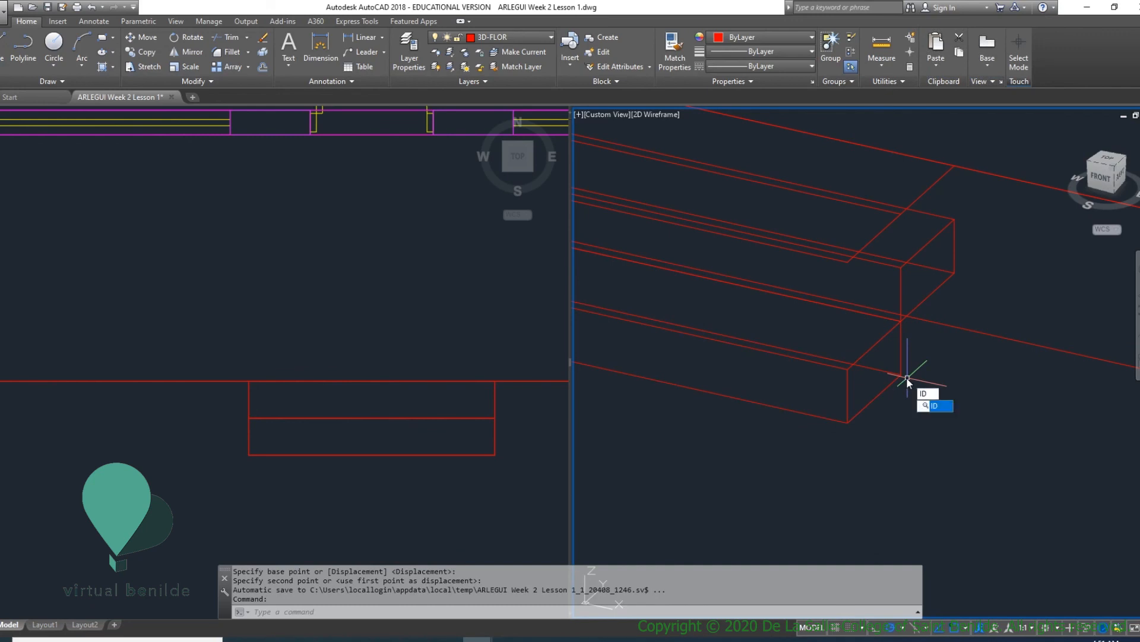
key("Return")
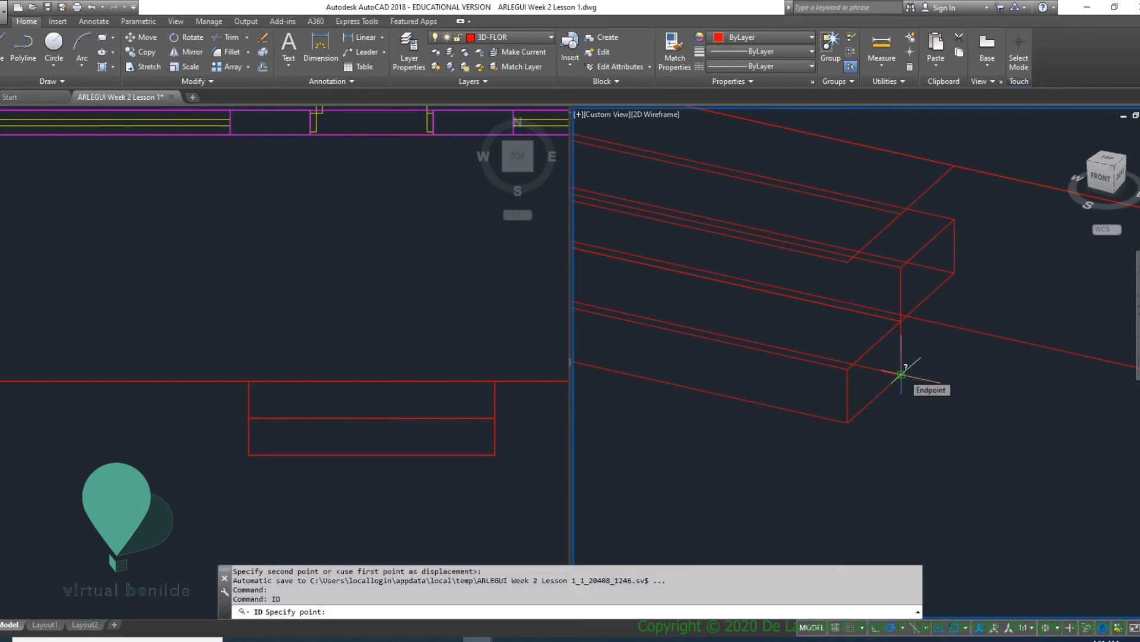
left_click(901, 374)
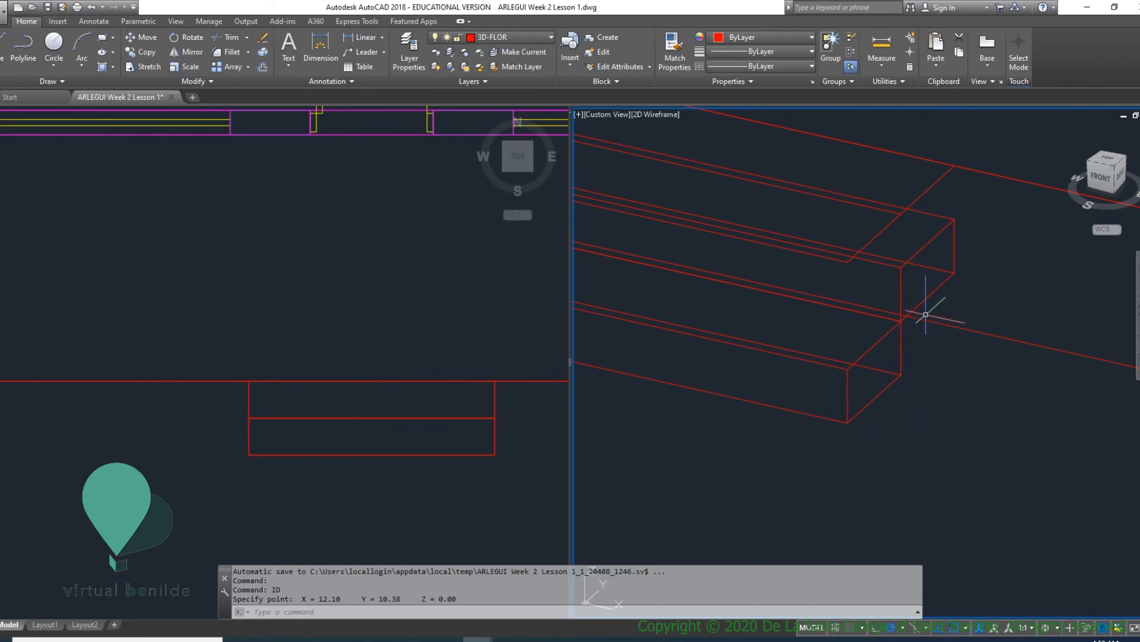
- Select the inner (upper) front step solid in the 3D view
scroll(891, 267, "down", 3)
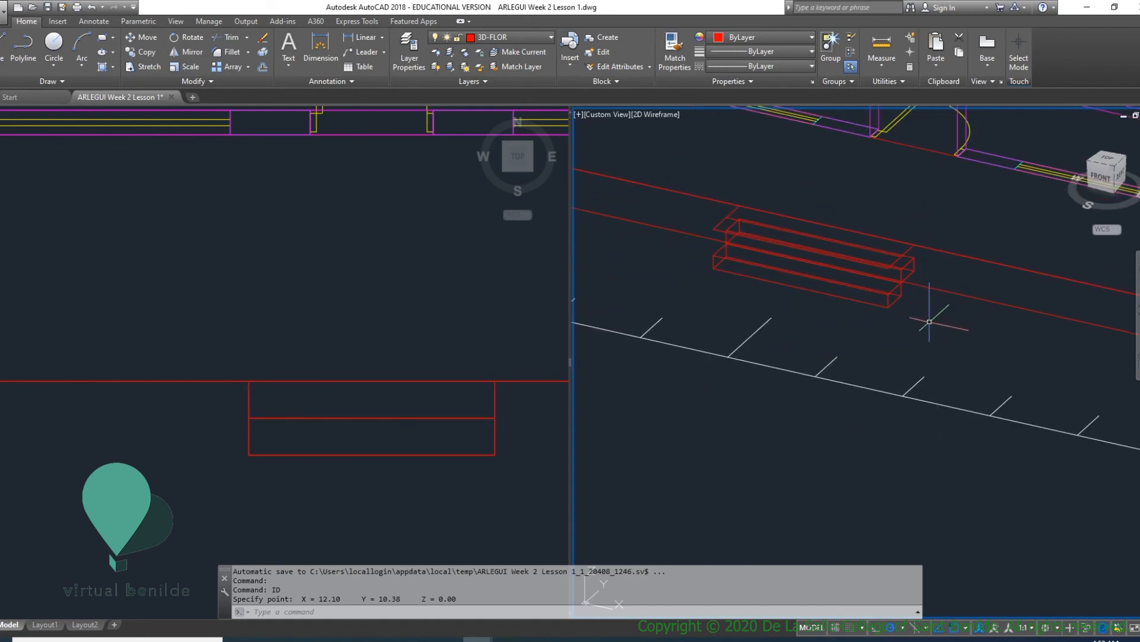
scroll(883, 269, "up", 3)
scroll(942, 266, "up", 2)
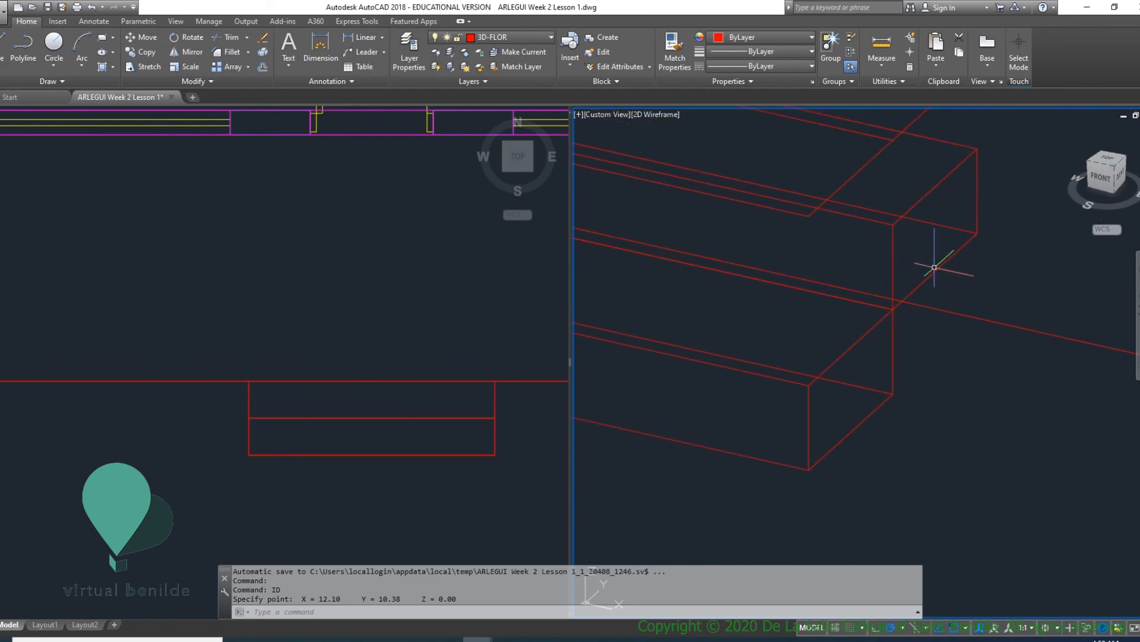
scroll(934, 267, "up", 1)
scroll(939, 271, "down", 2)
left_click(941, 272)
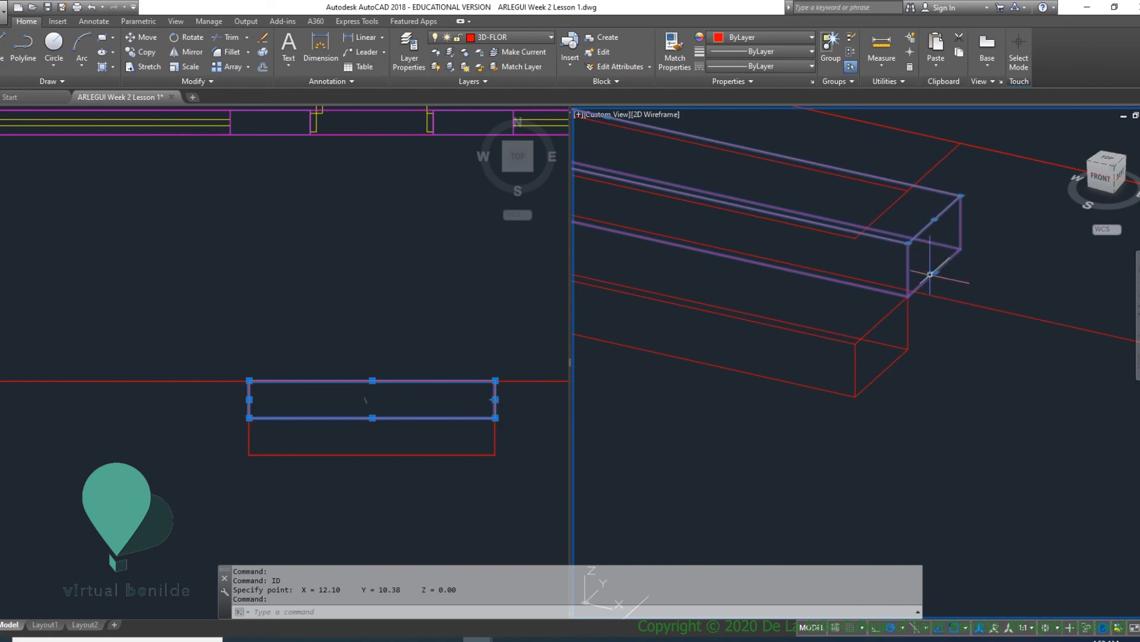
left_click(928, 284)
left_click(935, 273)
key("Escape")
scroll(935, 273, "down", 2)
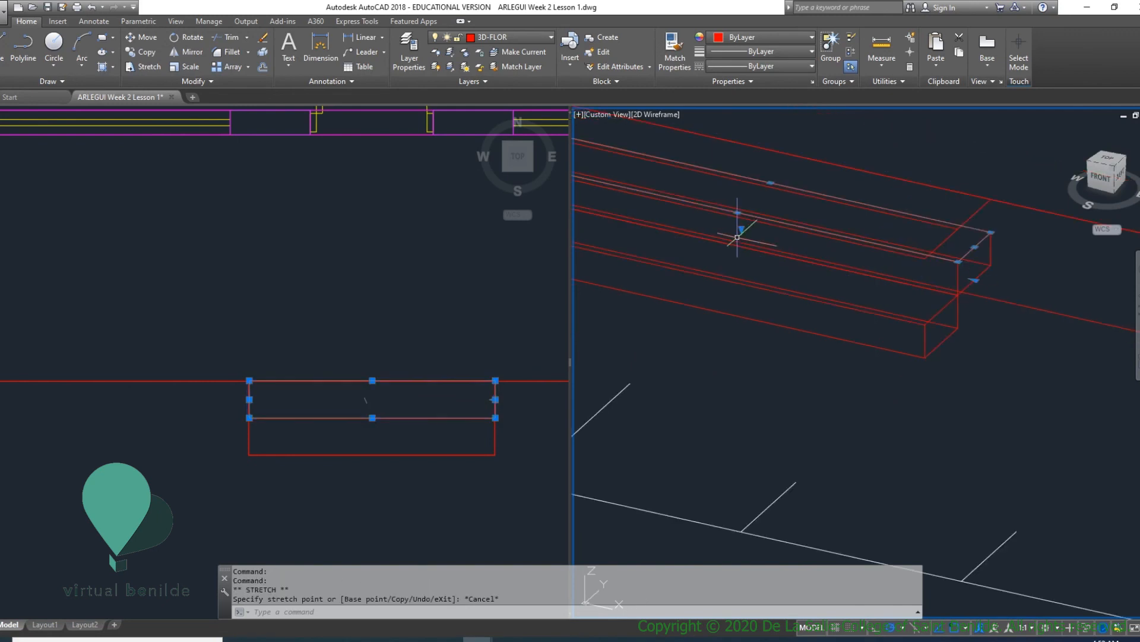
left_click(737, 213)
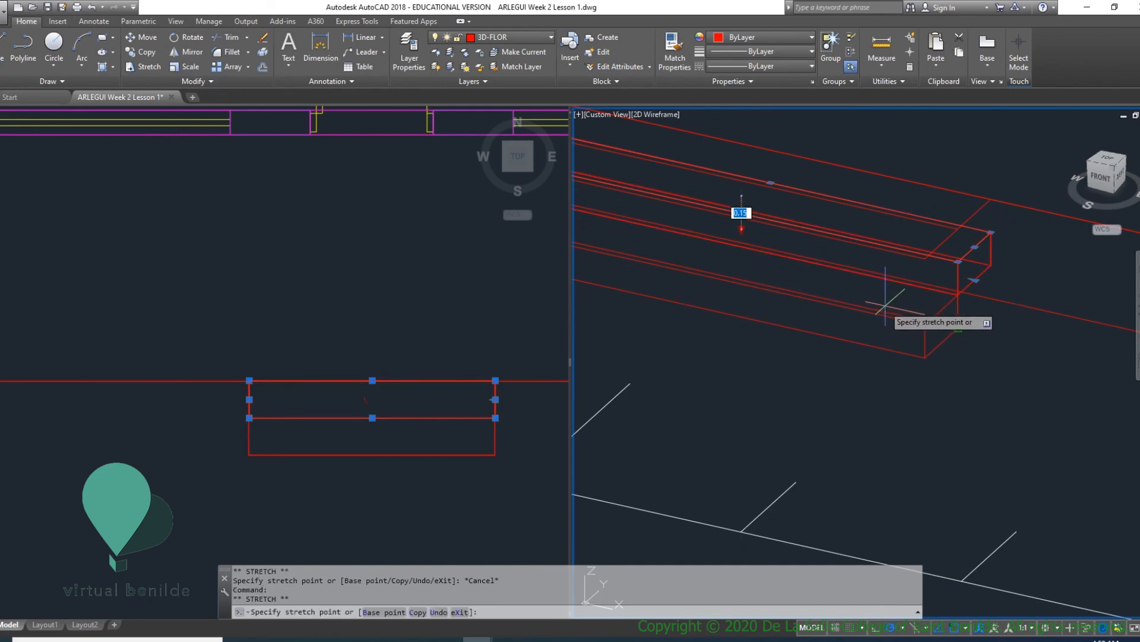
key("Escape")
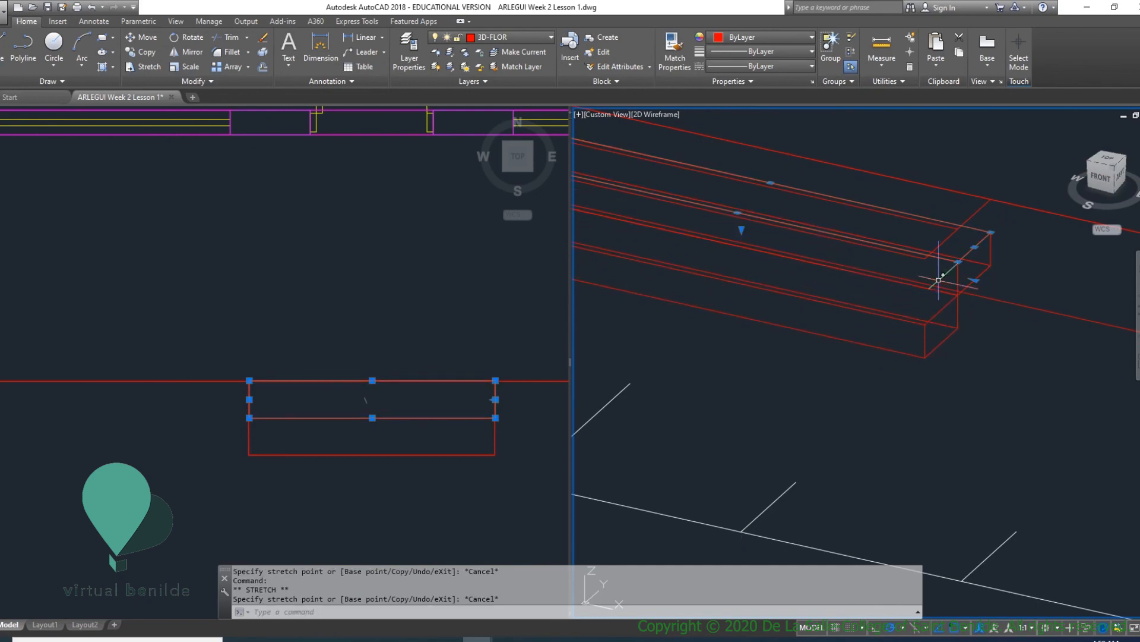
- Stretch the inner front step solid's underside down to the outer step's bottom inner corner, then clear the selection
scroll(898, 245, "up", 2)
middle_click_drag(977, 295, 992, 326)
scroll(992, 326, "down", 1)
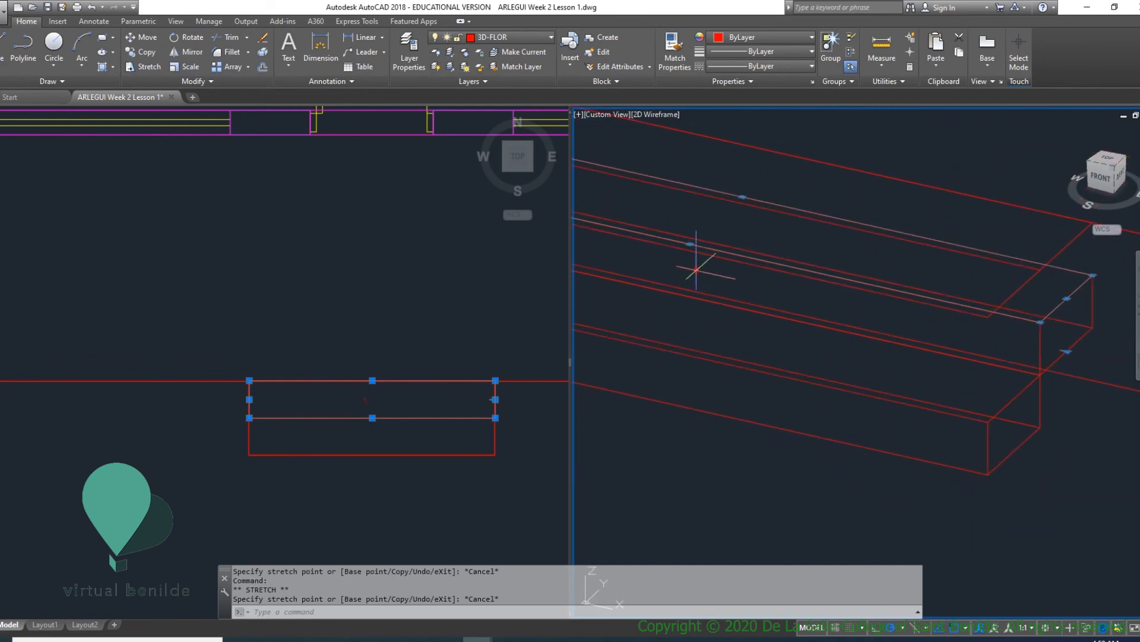
left_click(696, 269)
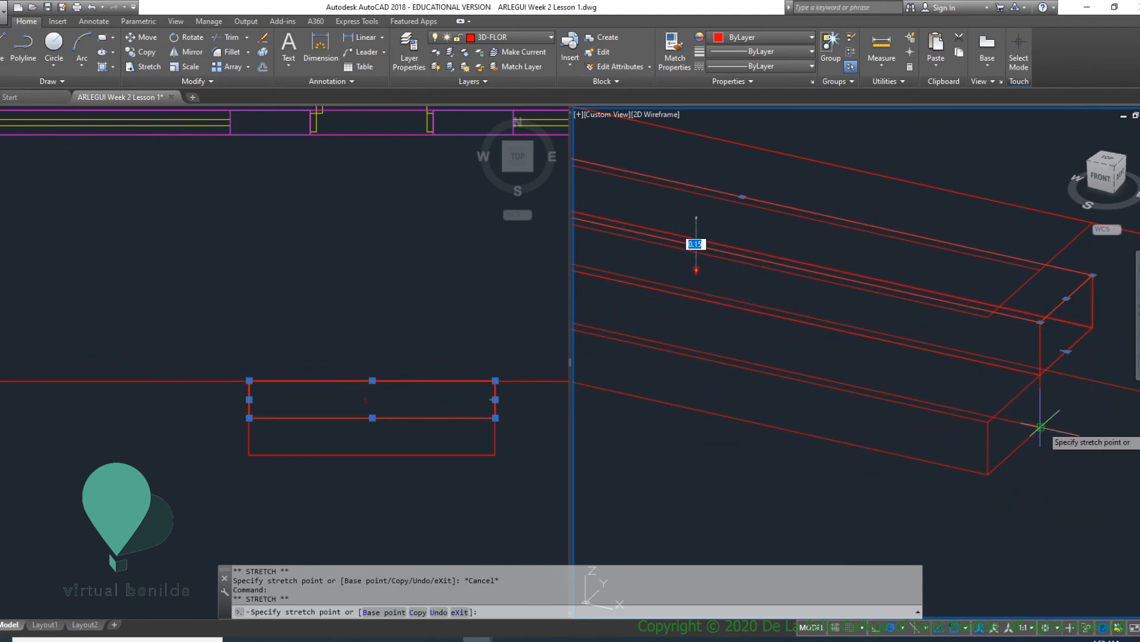
left_click(1041, 425)
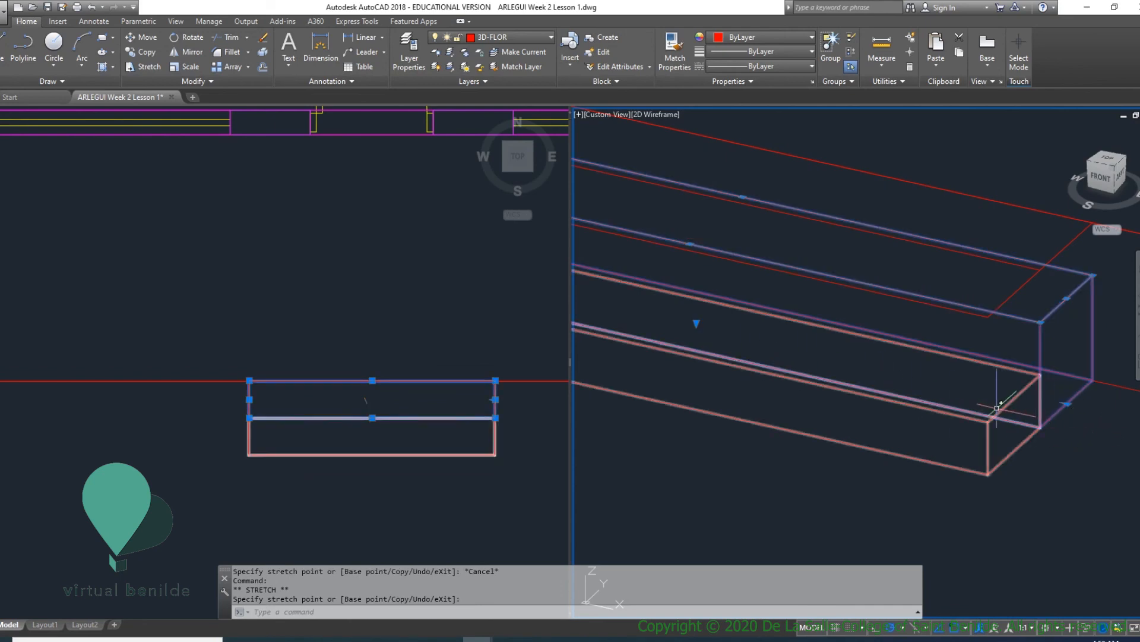
key("Escape")
key("Escape")
key("Escape")
key("Escape")
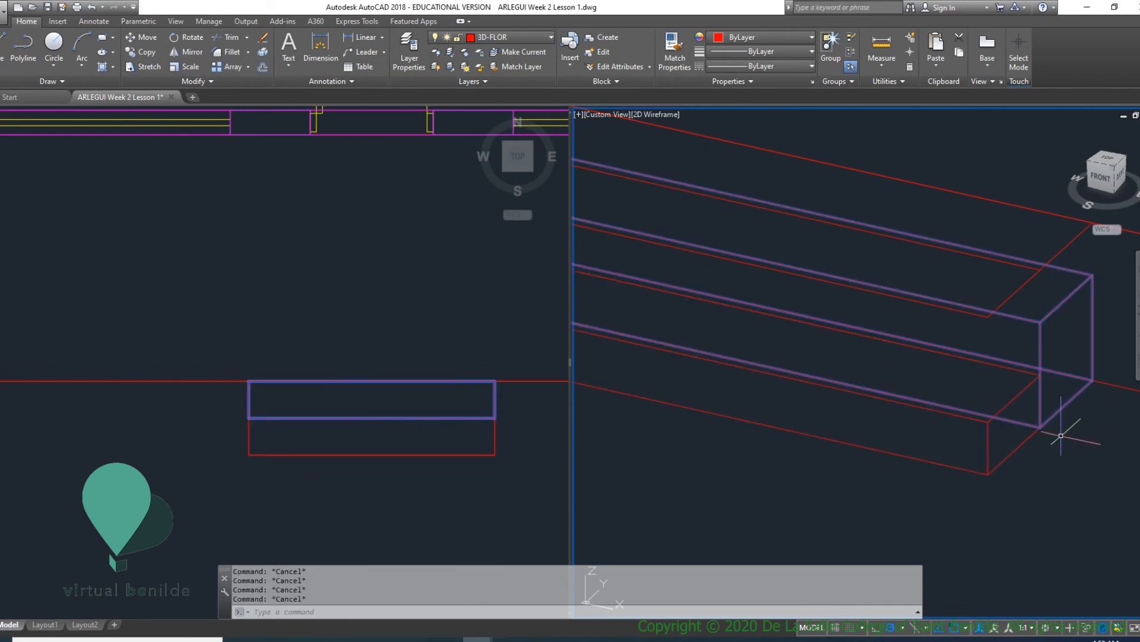
- Inspect the porch and front steps from the front right with hidden lines removed using HIDE
middle_click_drag(1068, 430, 833, 434, "shift")
scroll(847, 394, "down", 3)
scroll(787, 351, "up", 2)
scroll(819, 361, "down", 2)
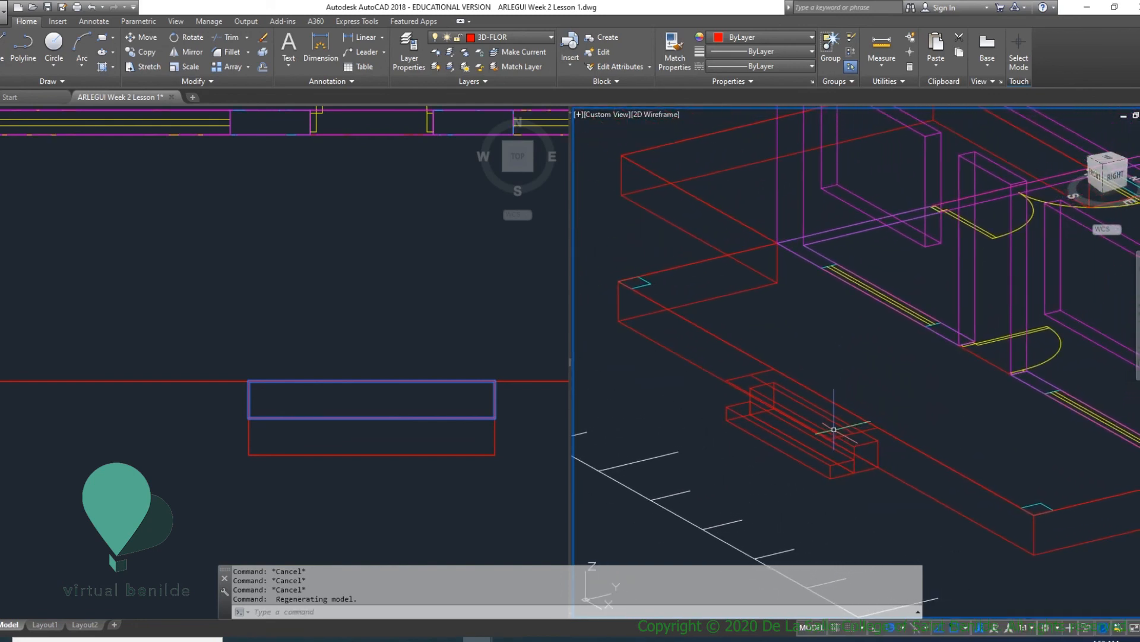
key("Escape")
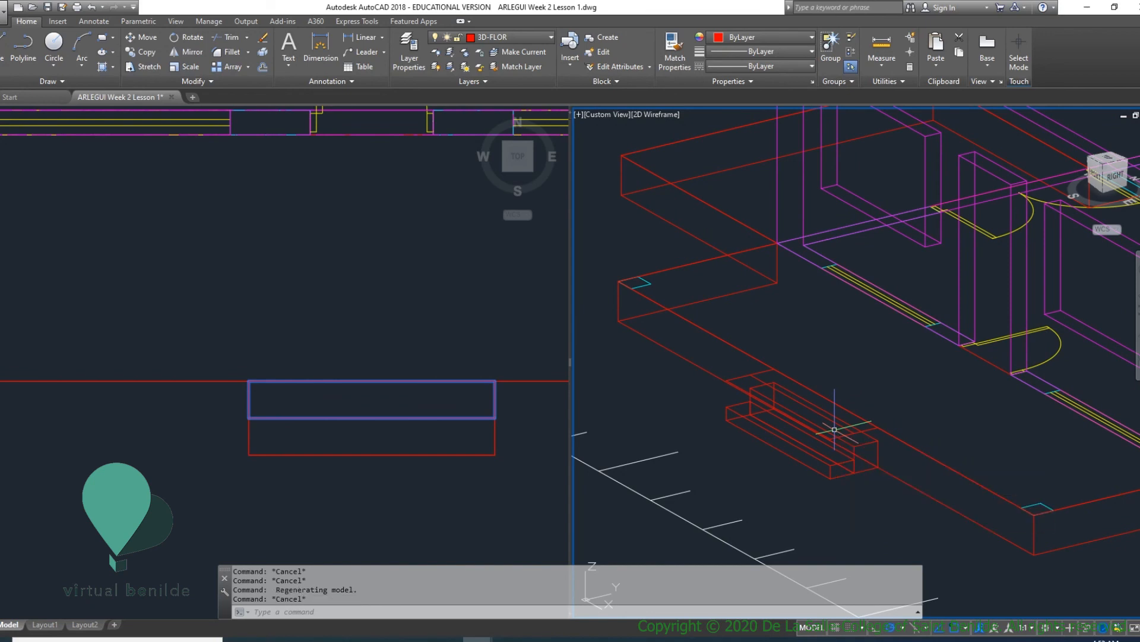
key("Return")
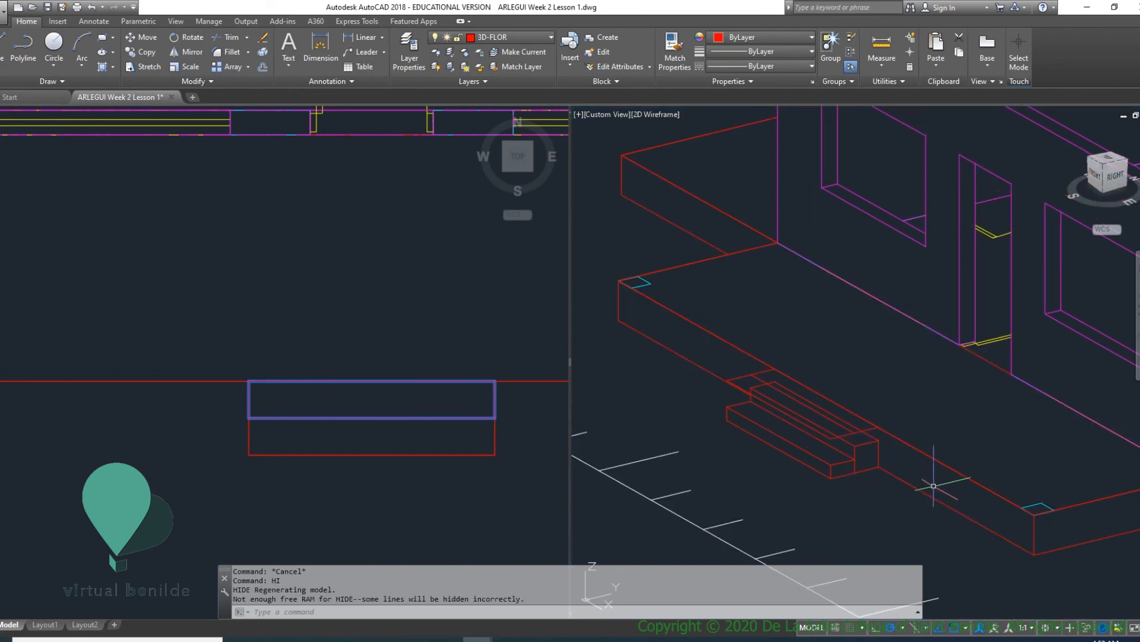
key("Escape")
key("Escape")
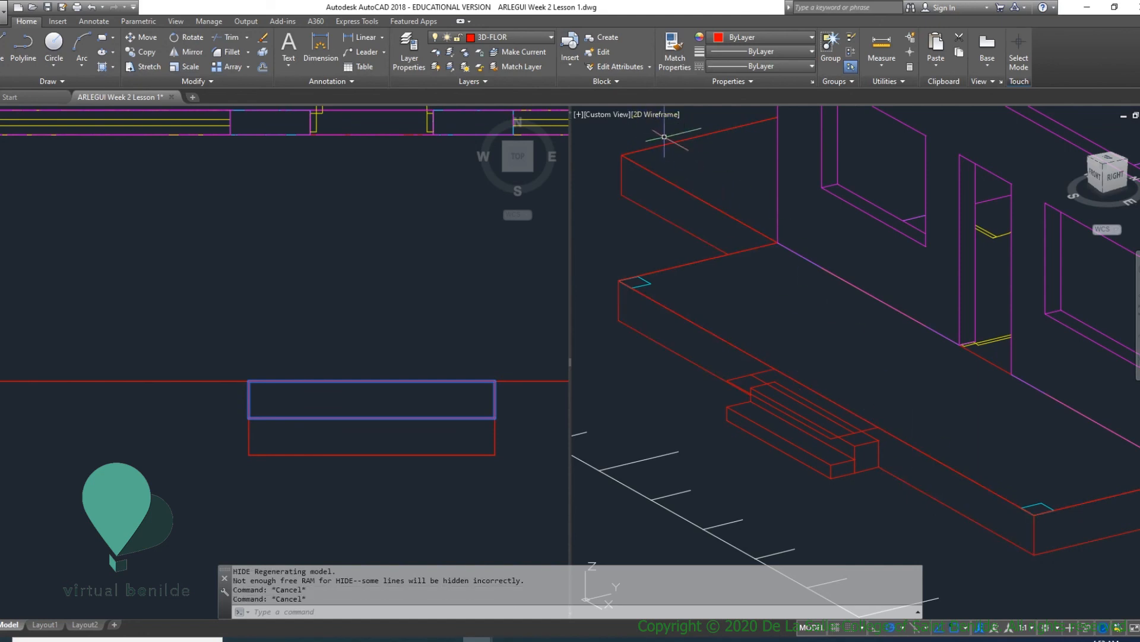
- Switch the 3D view to the Conceptual visual style and show the whole house from the front
left_click(662, 114)
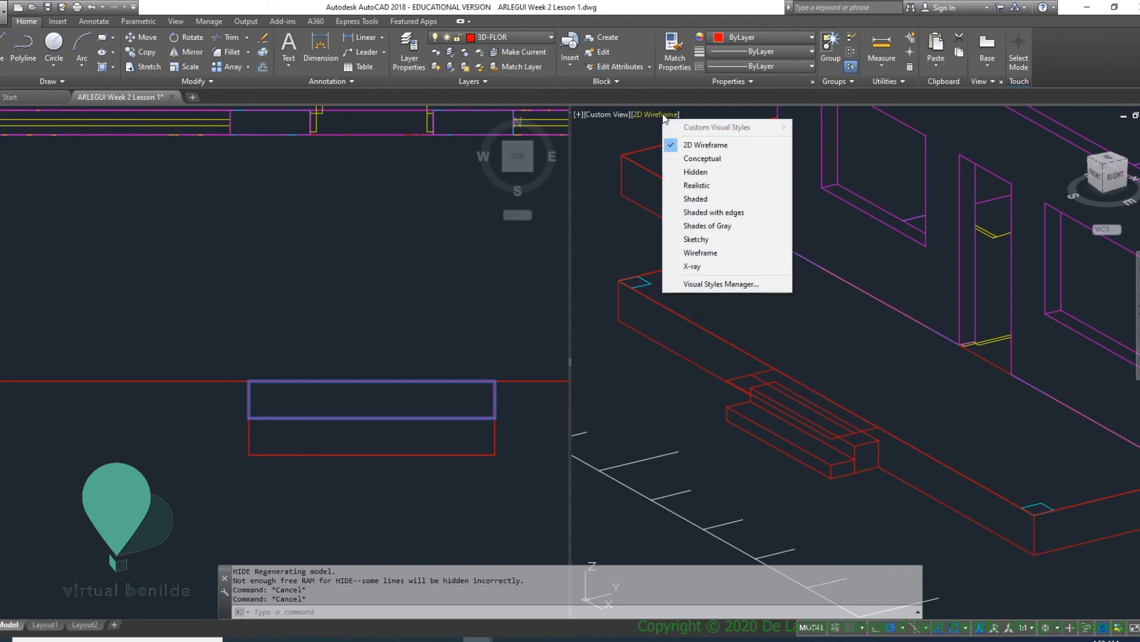
left_click(689, 158)
middle_click_drag(878, 468, 947, 336, "shift")
scroll(946, 335, "down", 7)
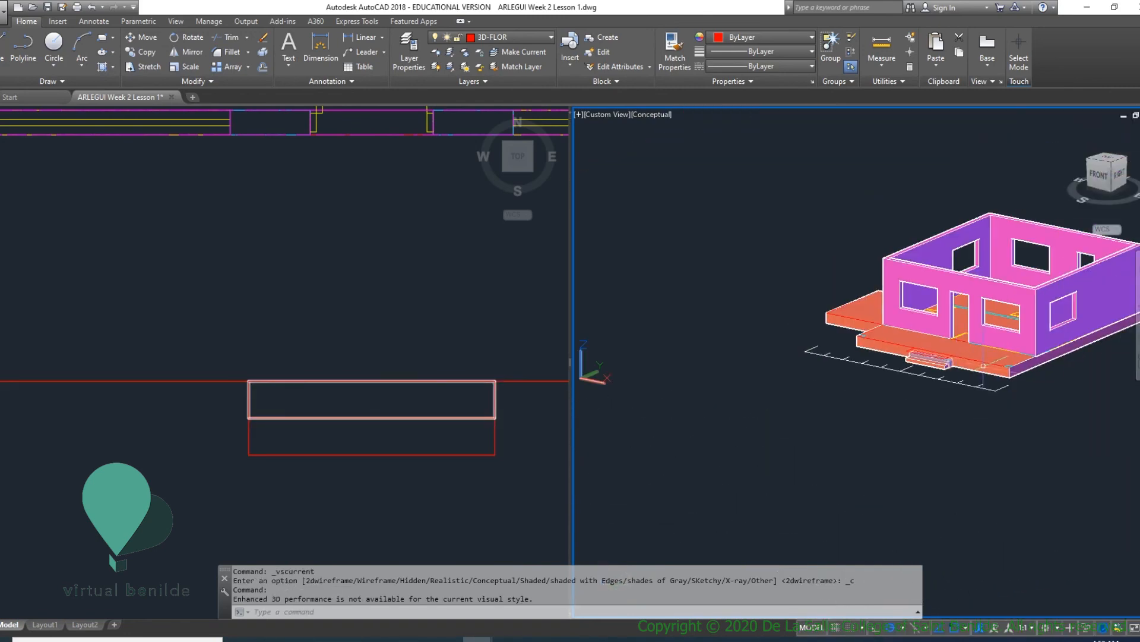
- Examine the flat step outlines outside the rear door and the finished front steps from around the house
middle_click_drag(1087, 345, 1000, 323, "shift")
middle_click_drag(992, 400, 1068, 361, "shift")
scroll(1067, 364, "up", 6)
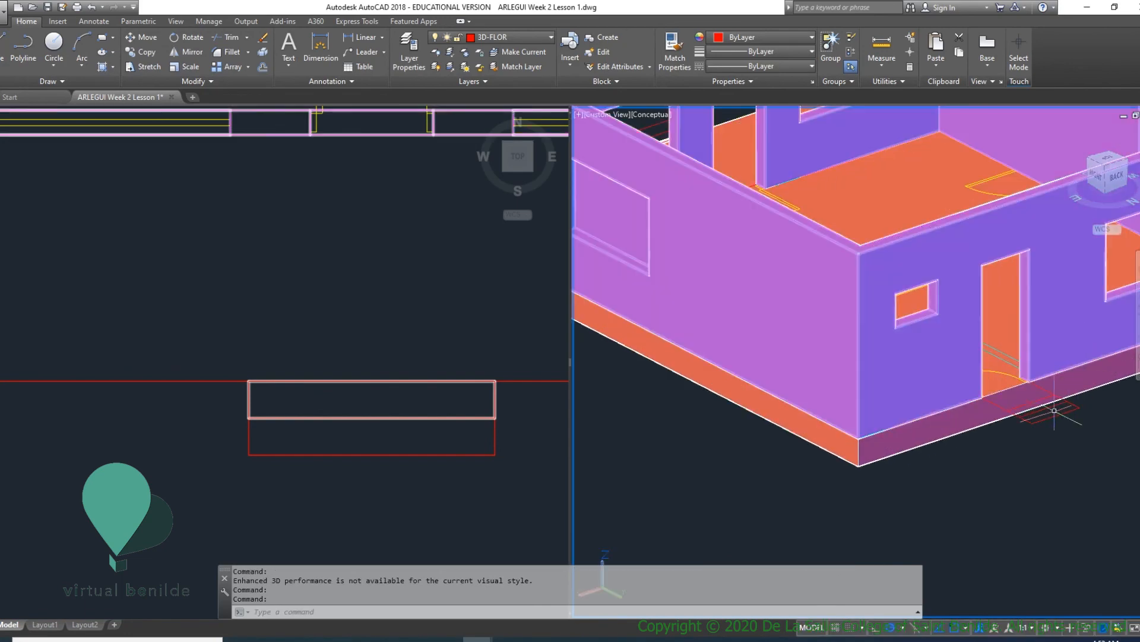
middle_click_drag(1048, 408, 988, 407)
scroll(947, 396, "up", 3)
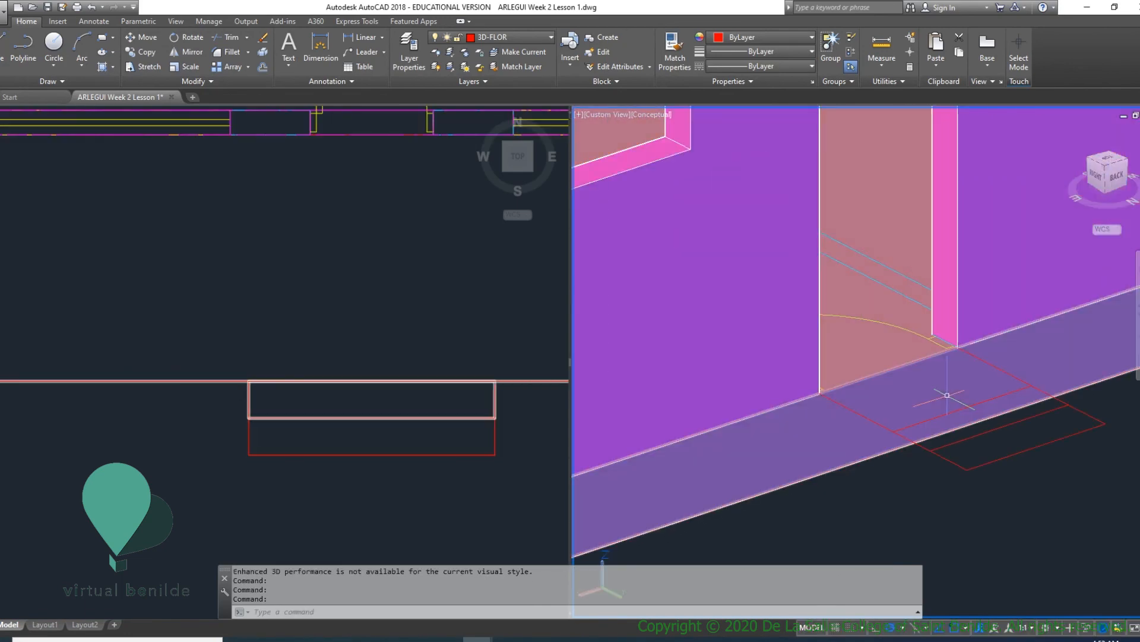
scroll(951, 394, "down", 5)
scroll(962, 400, "up", 4)
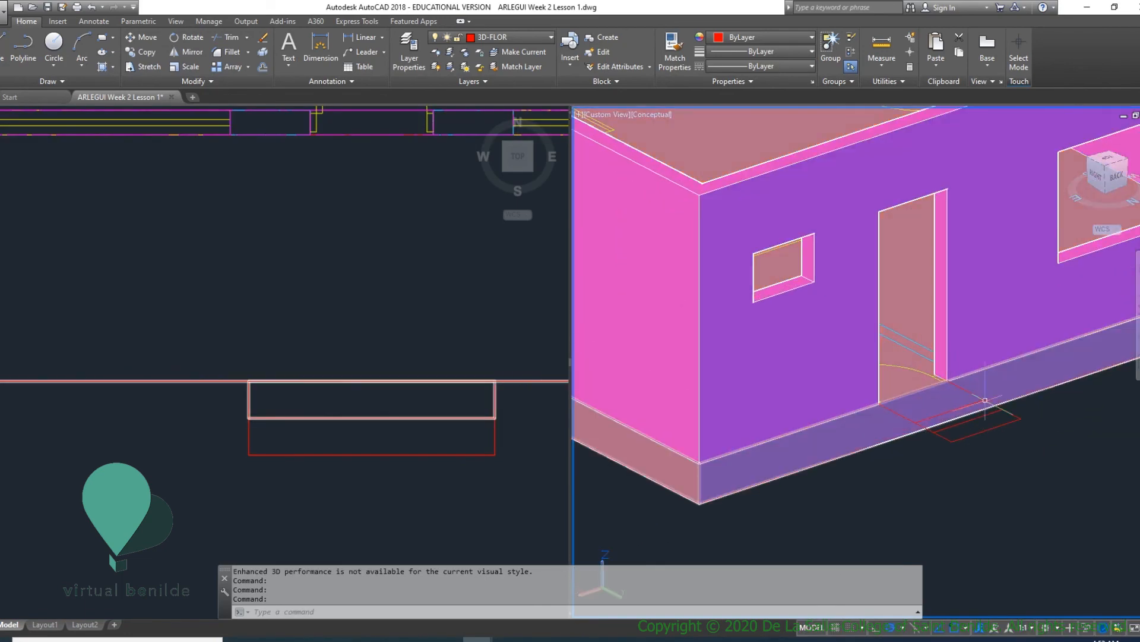
scroll(1042, 444, "down", 3)
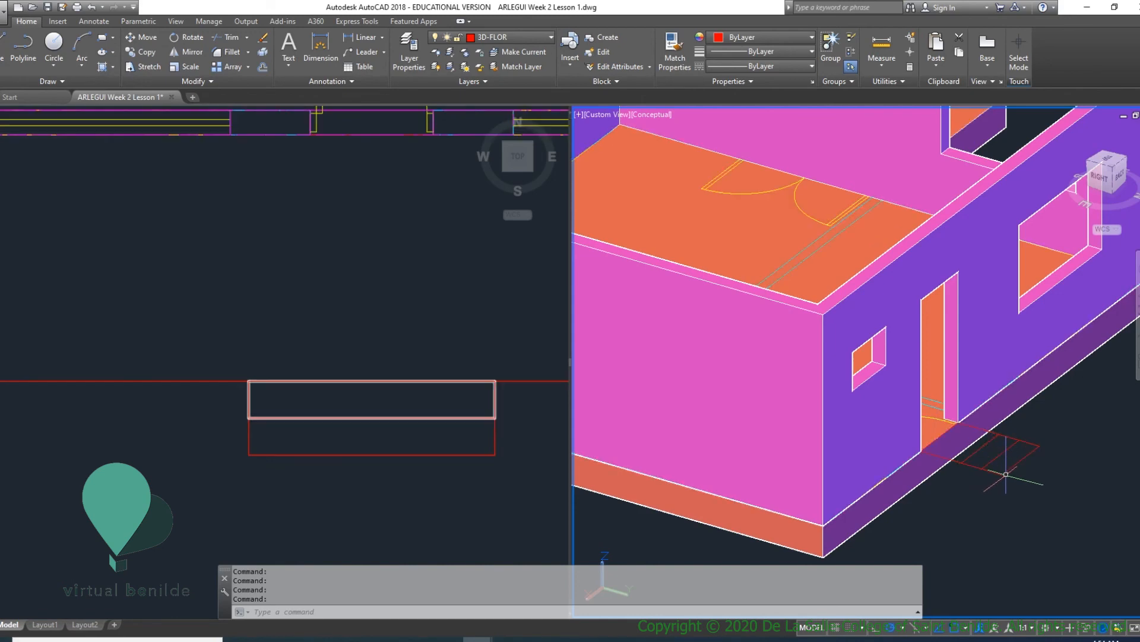
middle_click_drag(1008, 479, 888, 456, "shift")
scroll(888, 456, "down", 5)
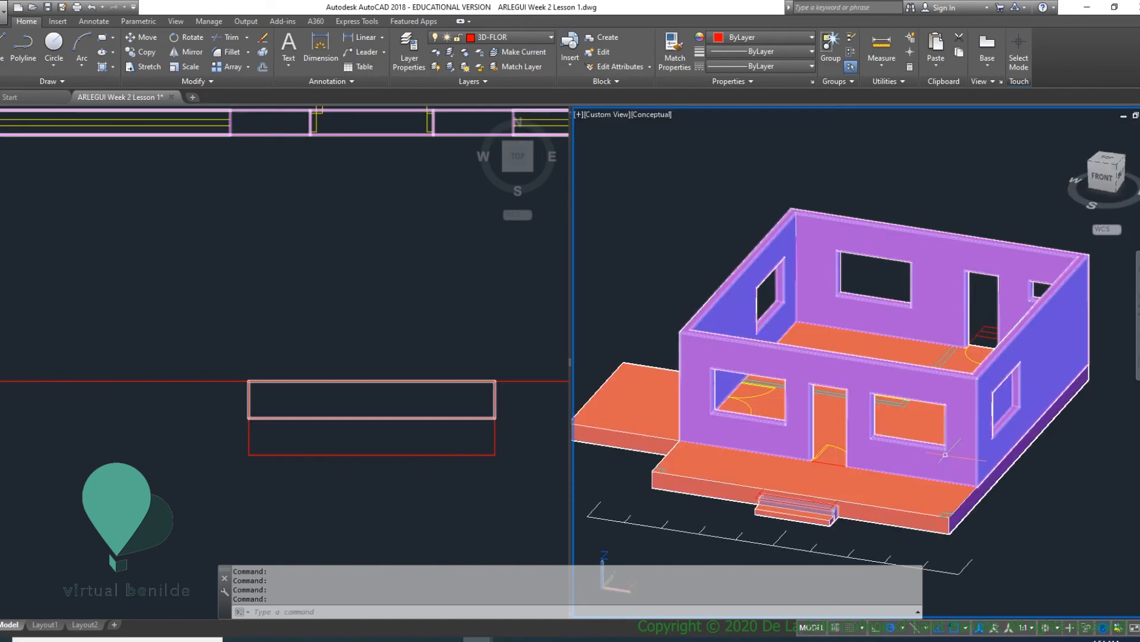